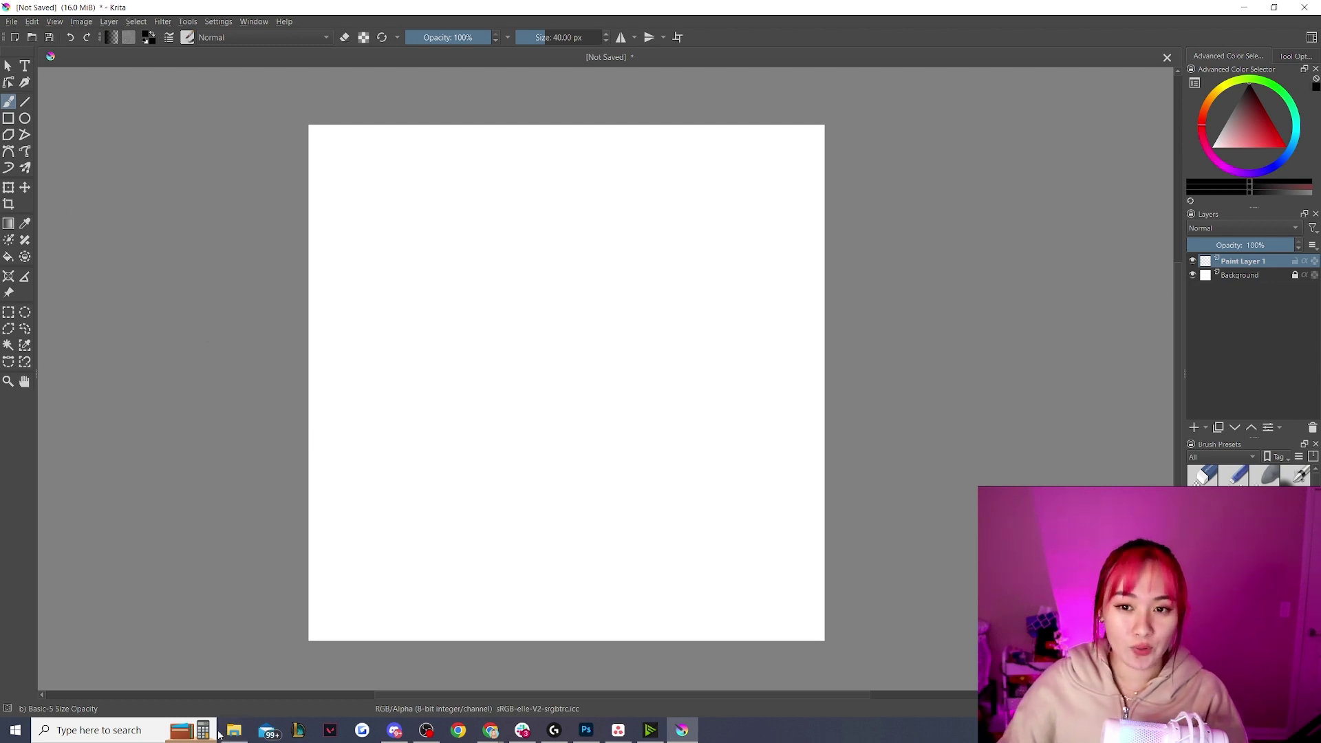
- Insert the cat sketch image file as a new layer and move it up so both ears are on the canvas
mouse_move(237, 735)
left_click_drag(618, 326, 579, 345)
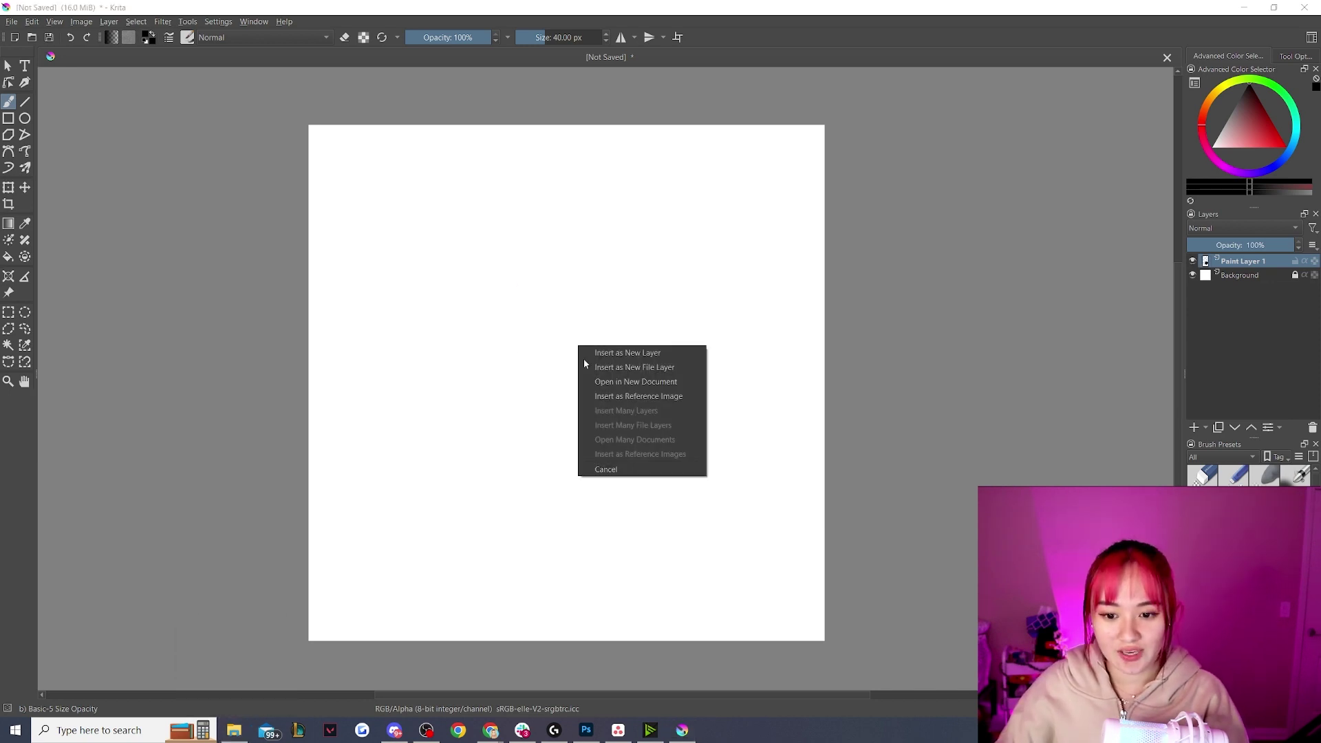
left_click(623, 354)
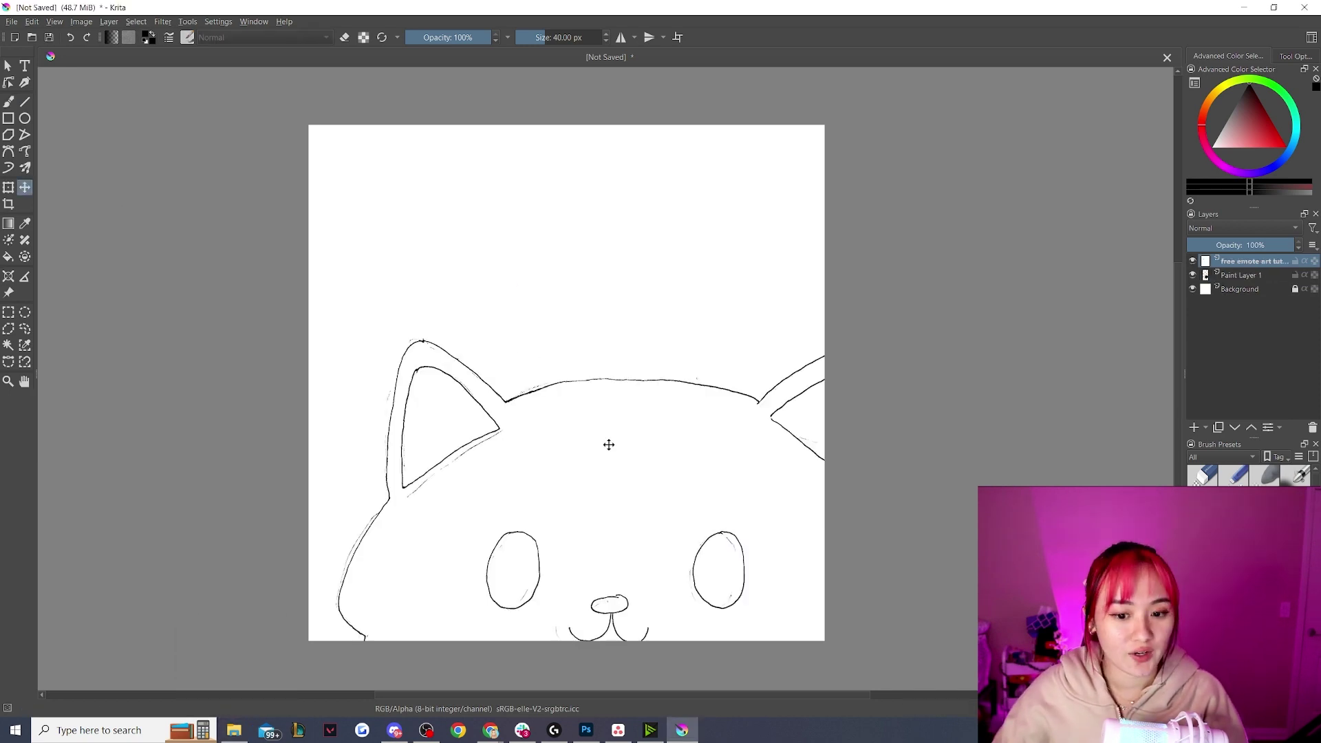
mouse_move(519, 399)
left_mouse_down()
mouse_move(451, 286)
mouse_move(475, 225)
mouse_move(444, 217)
left_mouse_up()
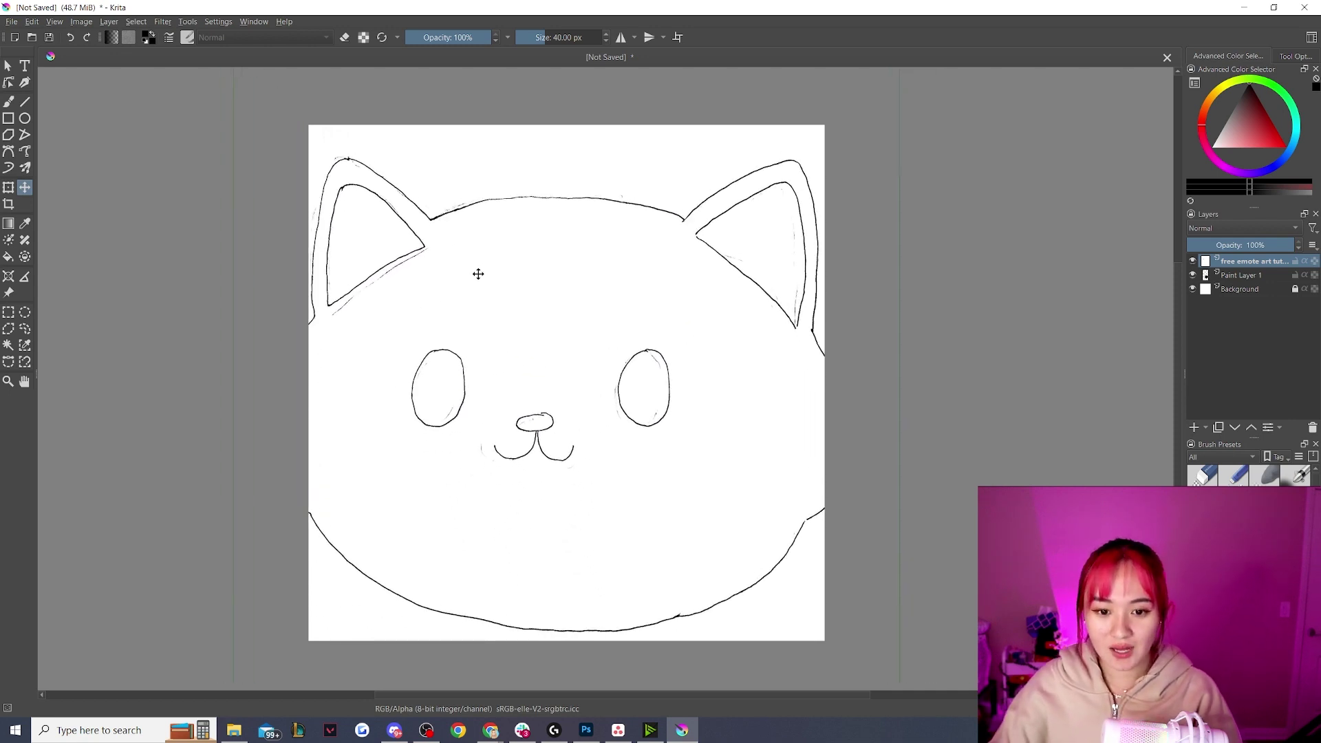
- Scale down the cat sketch layer and centre it so the whole head fits inside the canvas
scroll(484, 279, "down", 2)
scroll(484, 289, "up", 1)
key("ctrl+t")
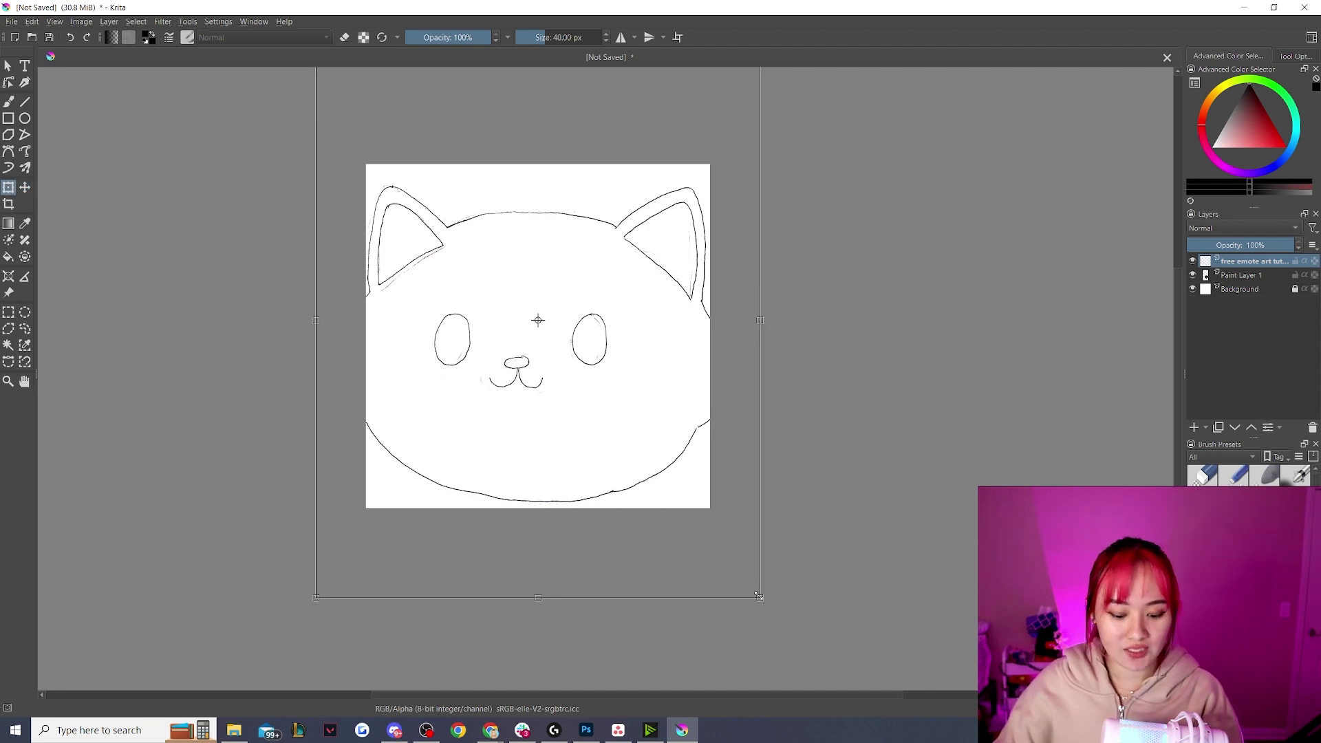
mouse_move(760, 598)
left_mouse_down()
mouse_move(590, 443)
mouse_move(625, 464)
mouse_move(693, 432)
mouse_move(702, 489)
mouse_move(723, 513)
mouse_move(611, 490)
mouse_move(722, 516)
left_mouse_up()
key("ctrl+z")
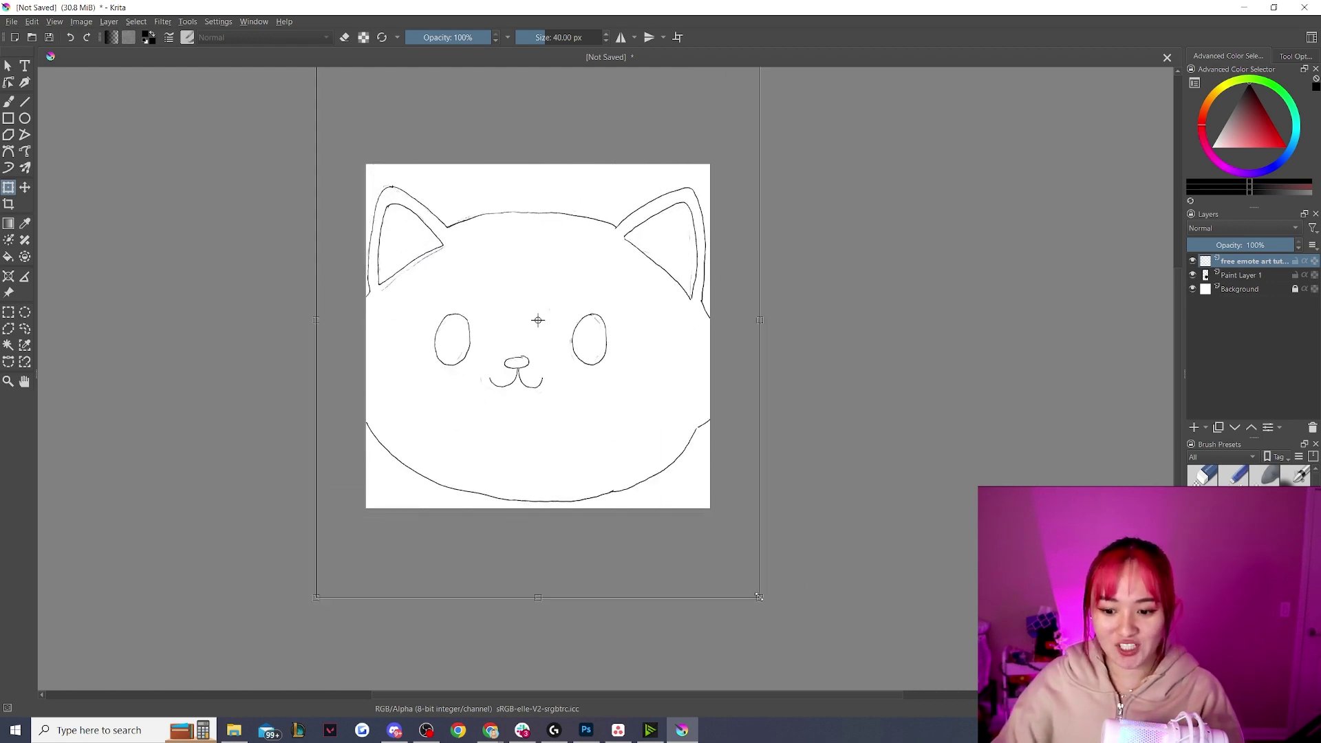
mouse_move(760, 598)
left_mouse_down()
mouse_move(628, 481)
mouse_move(654, 466)
left_mouse_up()
left_click_drag(768, 372, 702, 437)
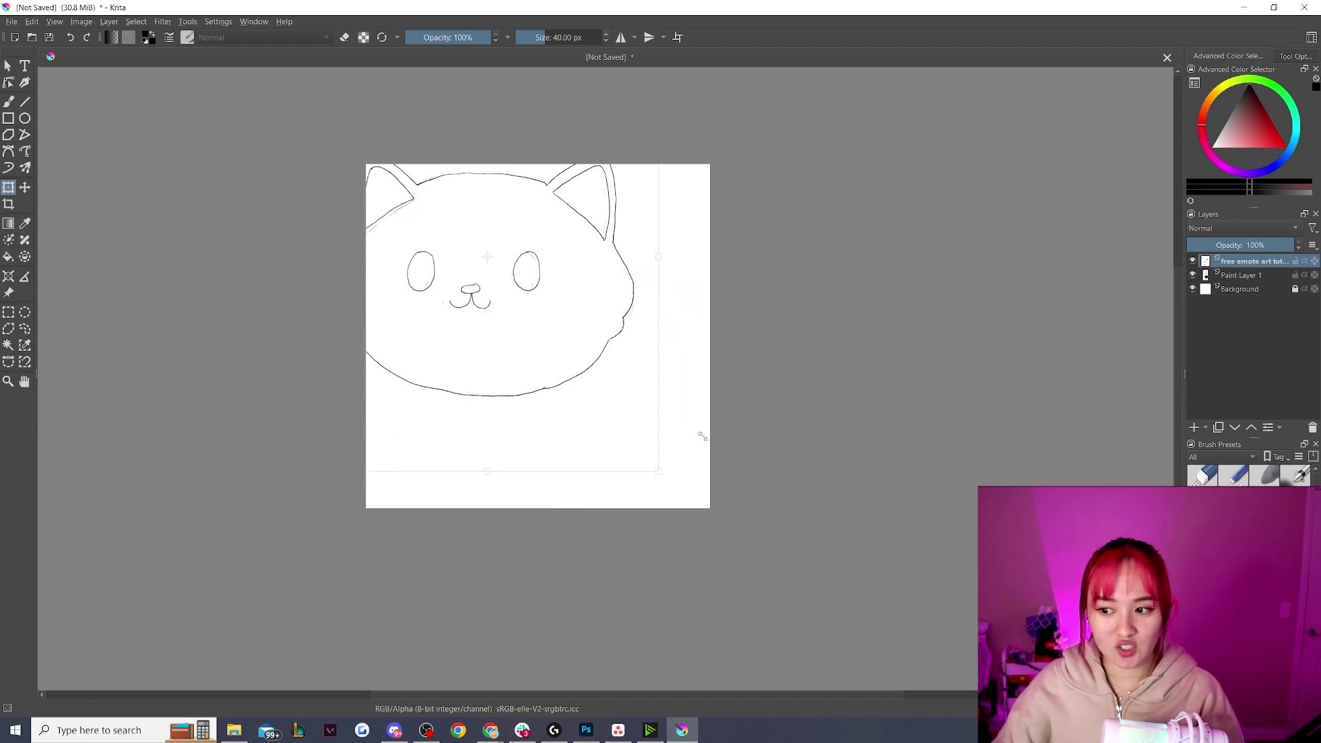
mouse_move(481, 387)
left_mouse_down()
mouse_move(519, 392)
mouse_move(555, 437)
left_mouse_up()
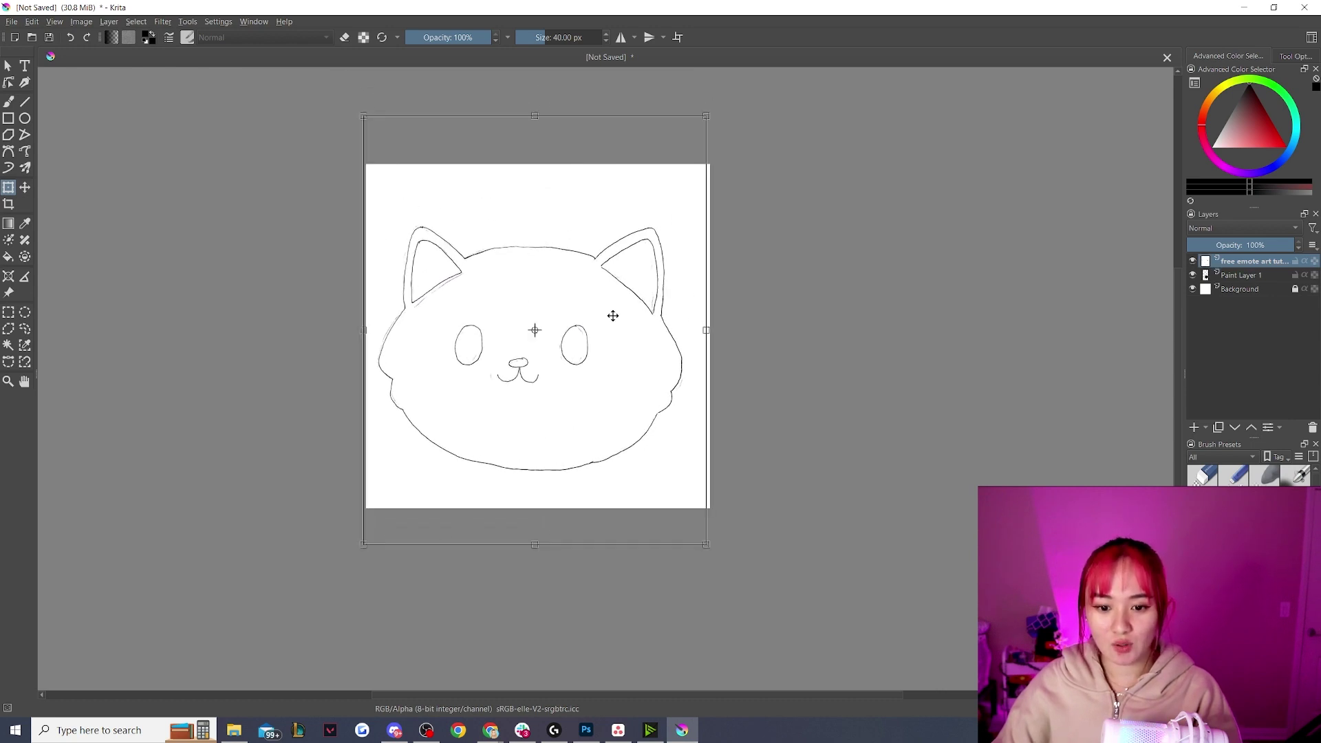
left_click_drag(705, 114, 726, 91)
left_click_drag(561, 285, 558, 291)
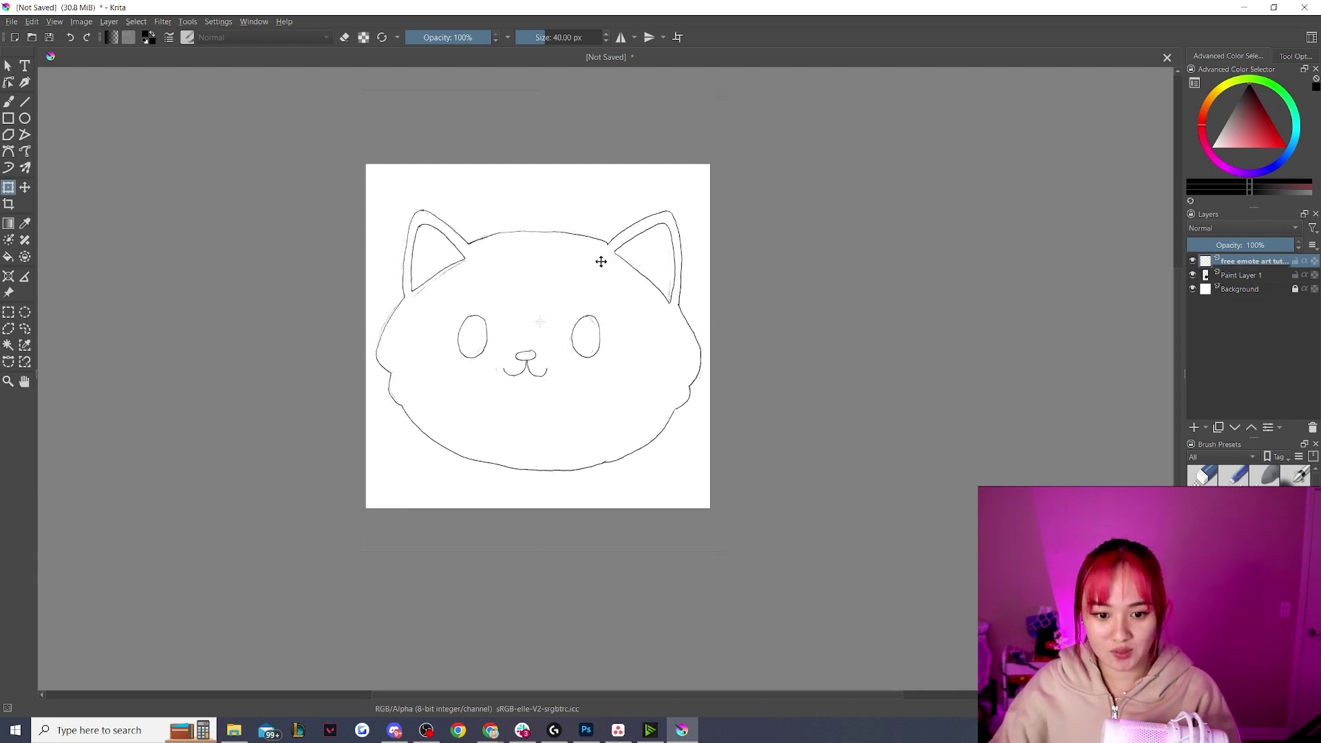
left_click(6, 71)
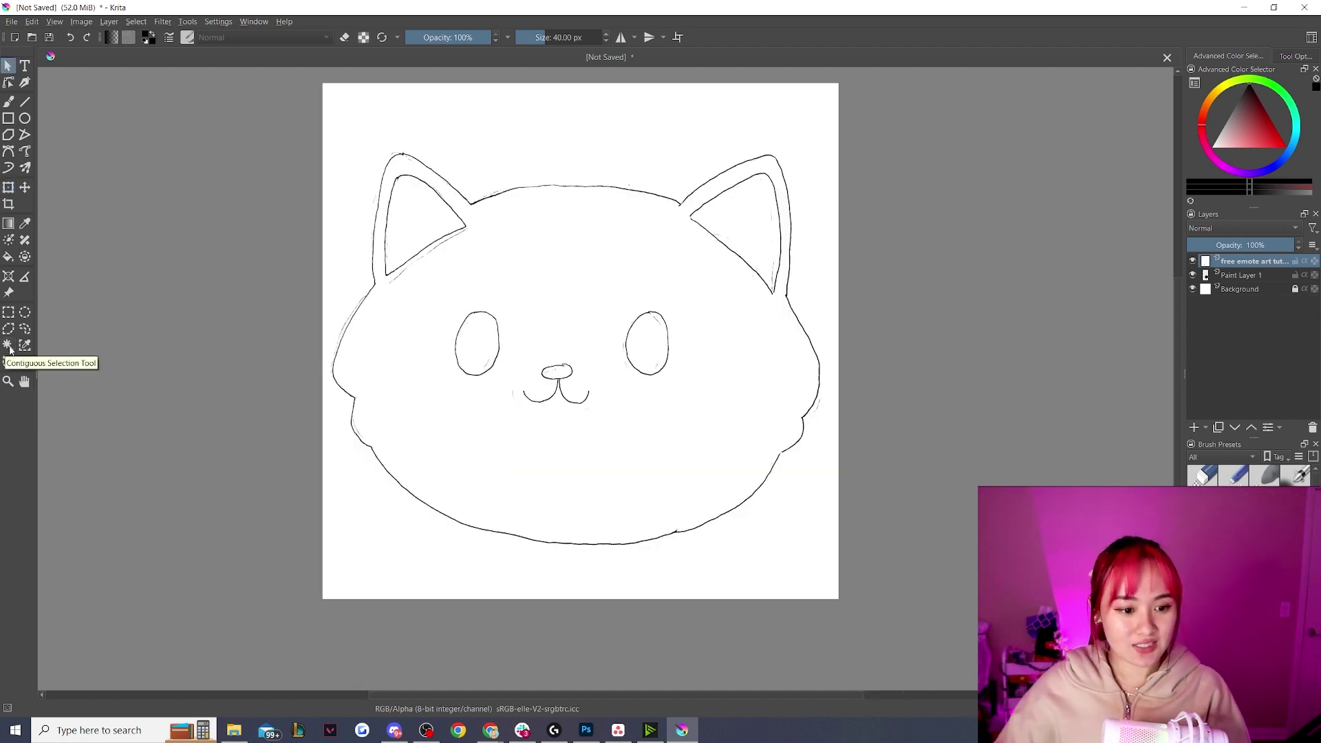
- Select the white area around the cat's line art with the Contiguous Selection tool, delete it and clear the selection
left_click(8, 345)
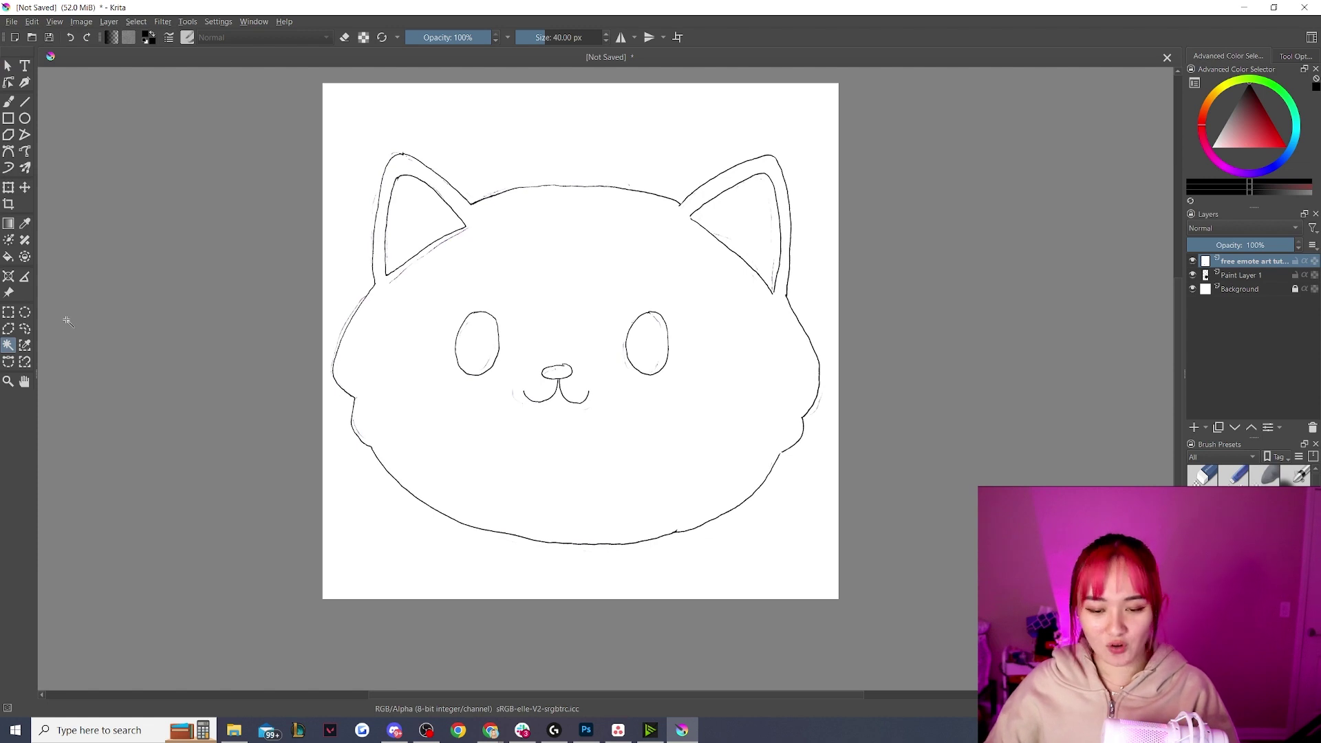
left_click(473, 271)
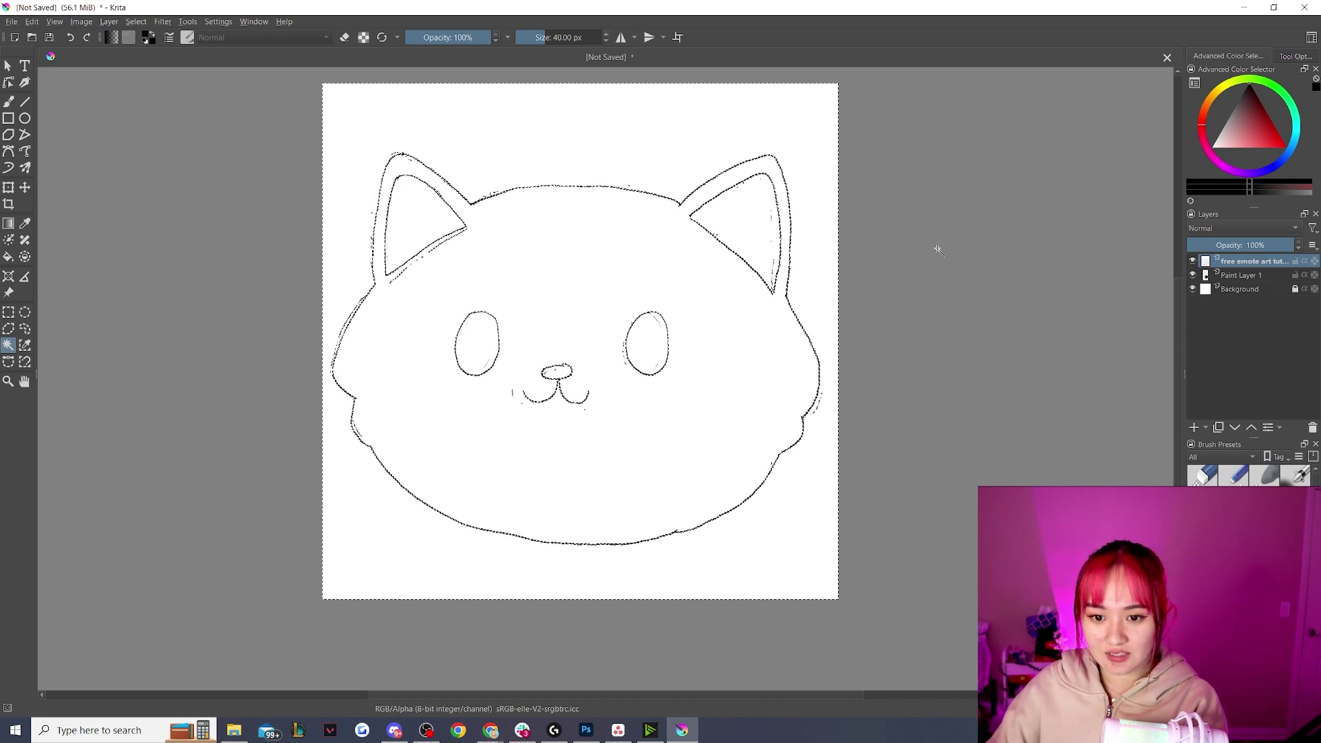
left_click(8, 66)
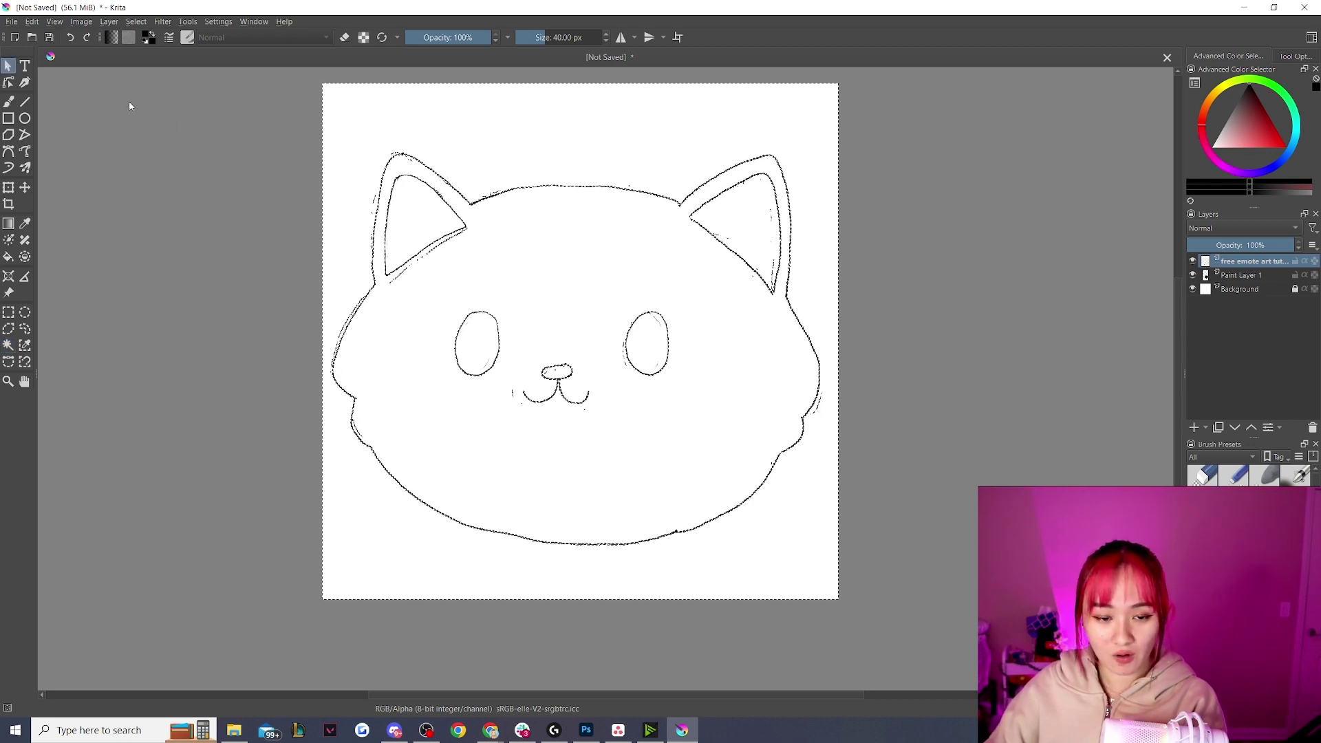
left_click(8, 313)
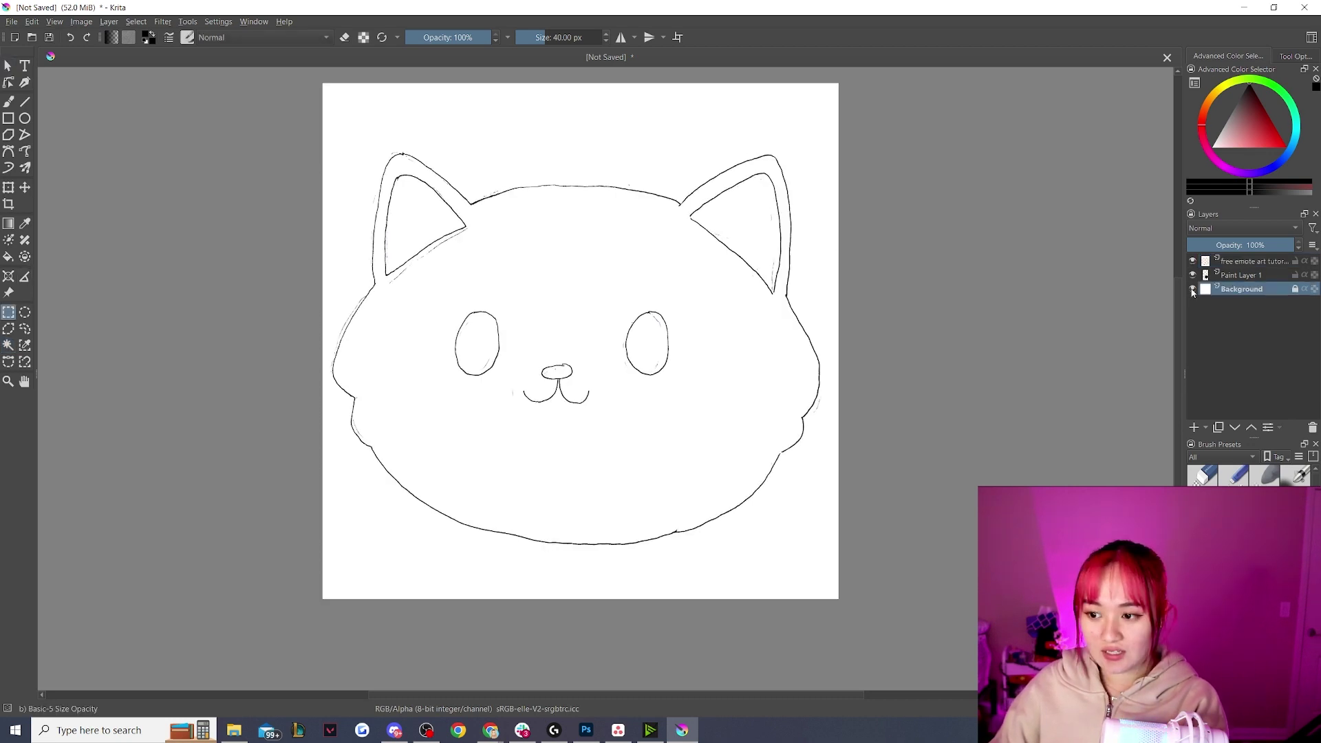
- Fill a new paint layer above the background with dark blue and make the cat sketch layer active again
left_click(1286, 163)
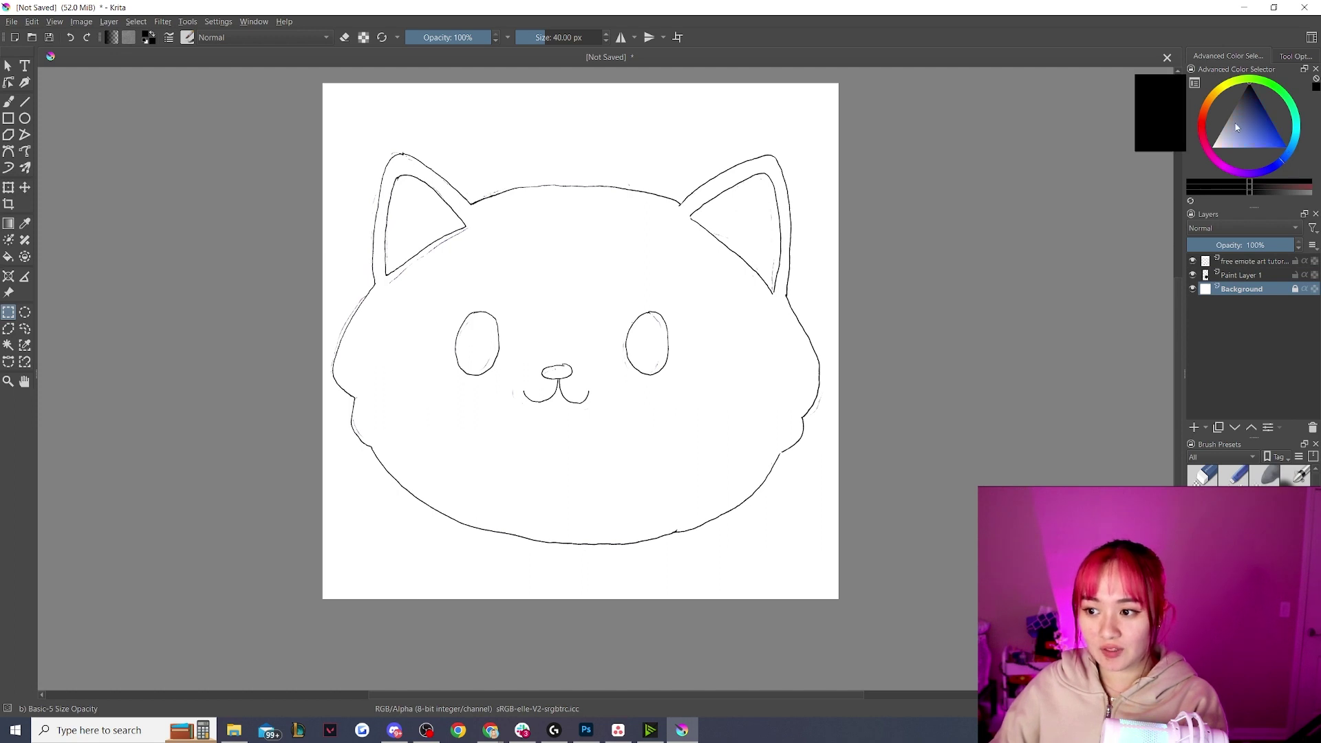
left_click(1256, 123)
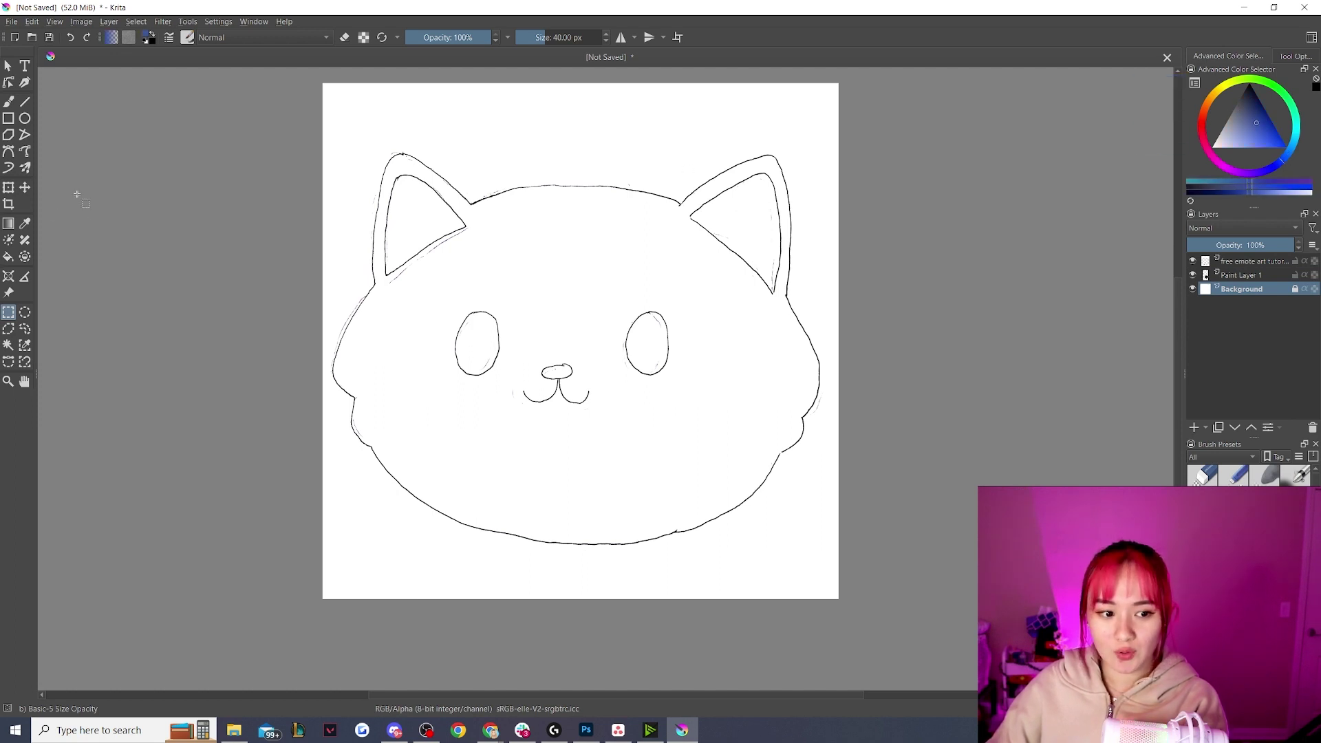
key("f")
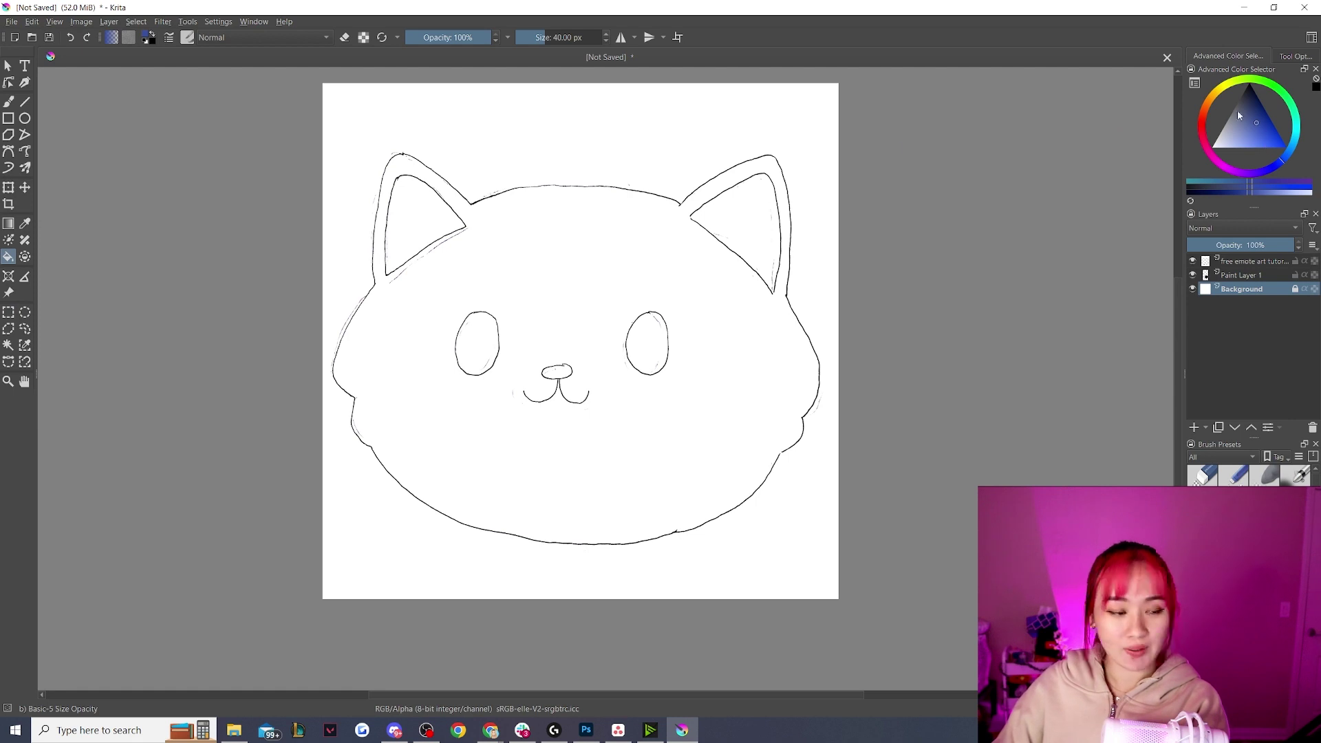
left_click(485, 317)
left_click(1194, 427)
left_click(454, 277)
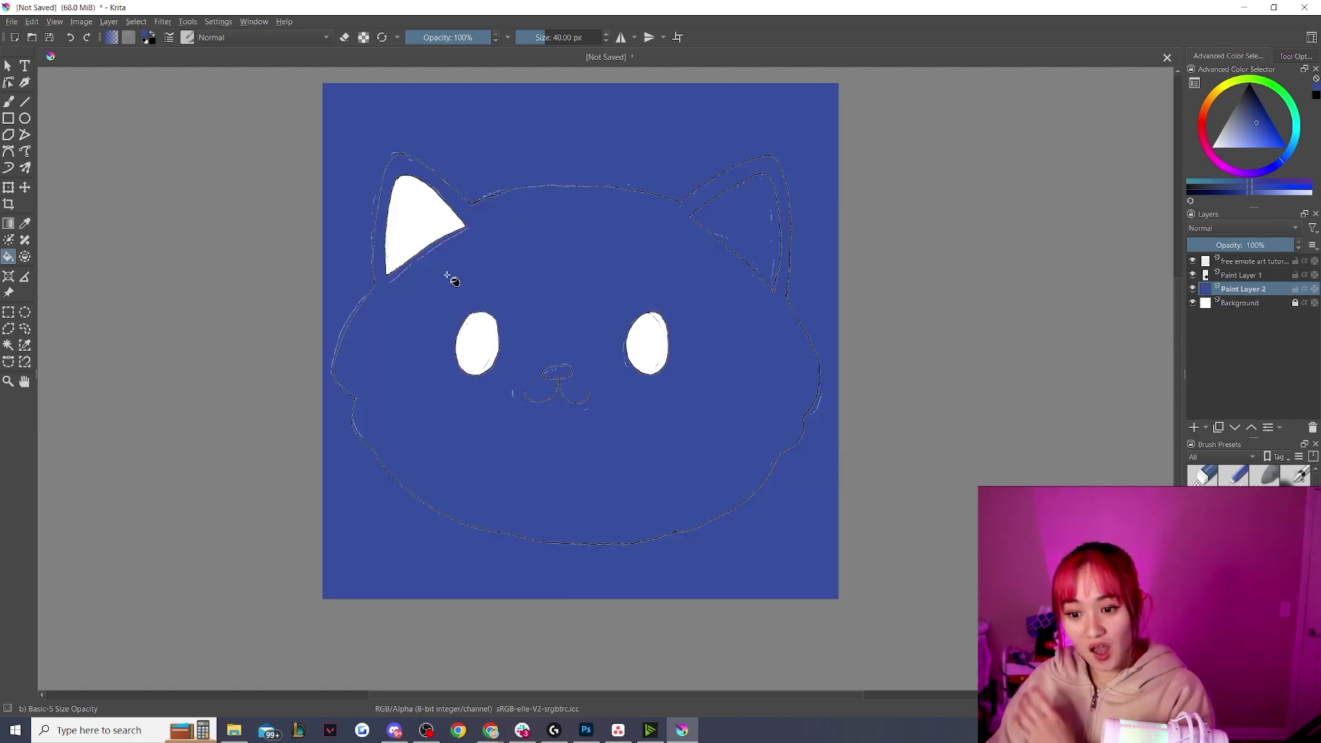
left_click(1262, 260)
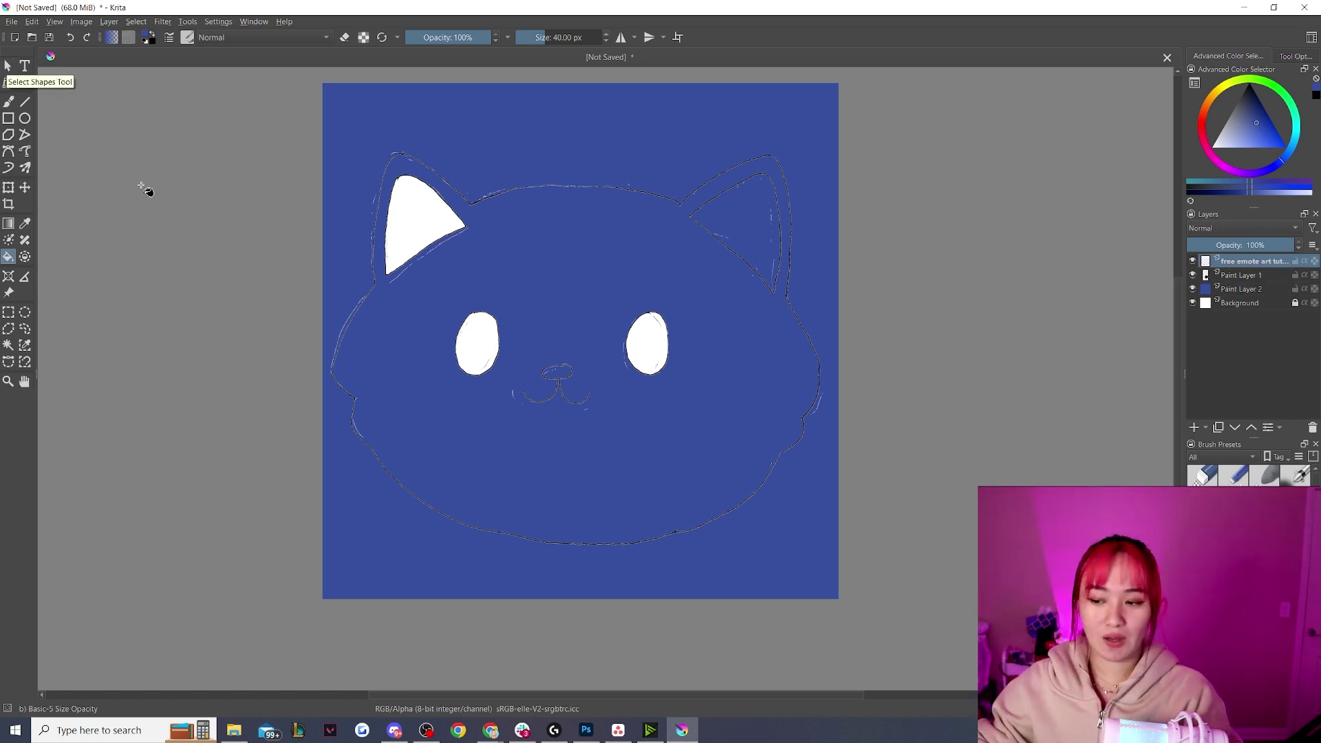
- Examine the line art with the blue layer hidden, and show the blue layer again
left_click(1192, 288)
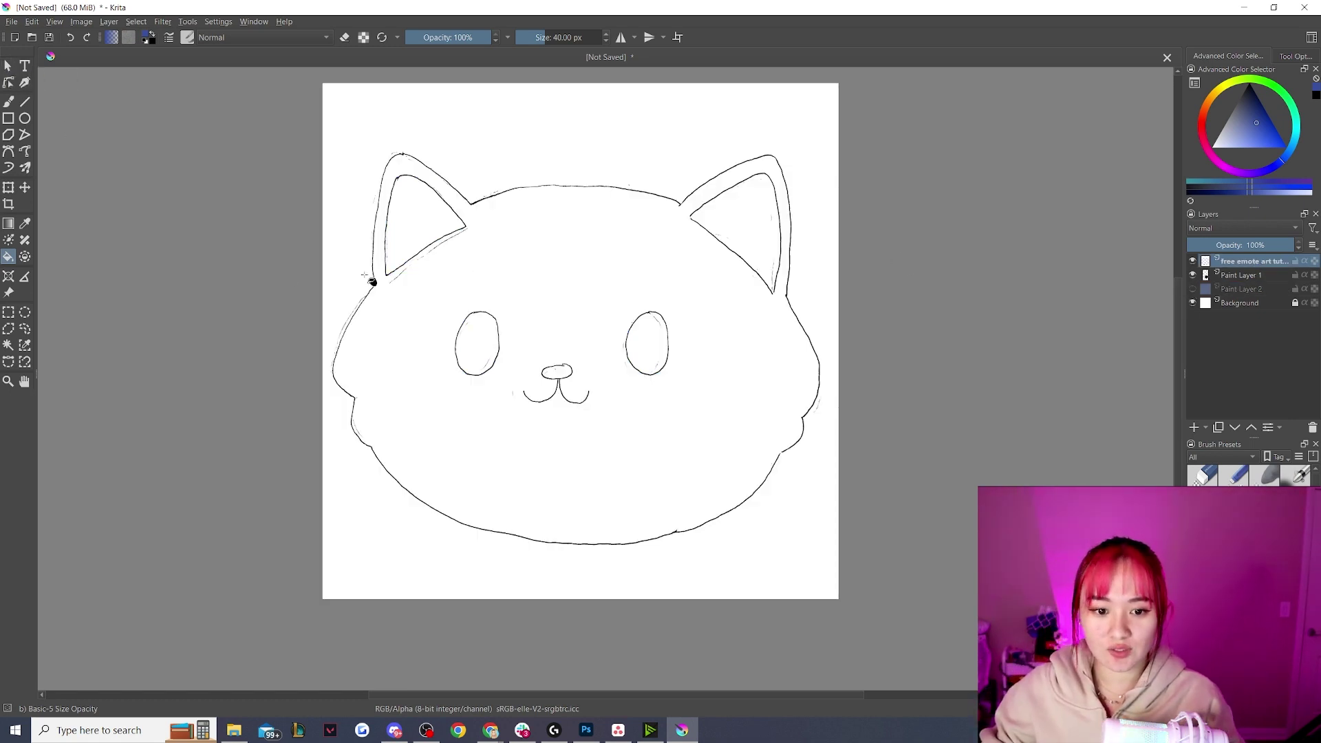
left_click(10, 70)
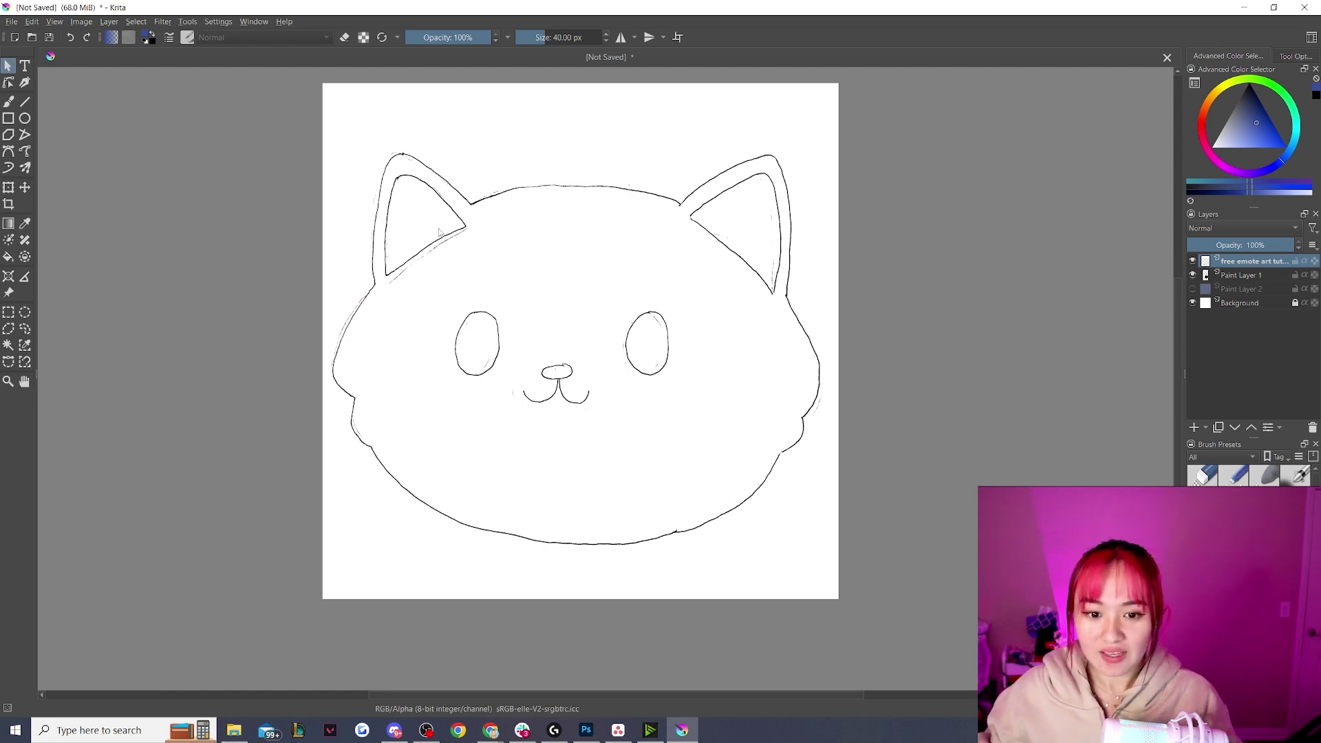
scroll(505, 398, "down", 1)
scroll(503, 389, "up", 3)
scroll(498, 387, "down", 1)
left_click(1193, 289)
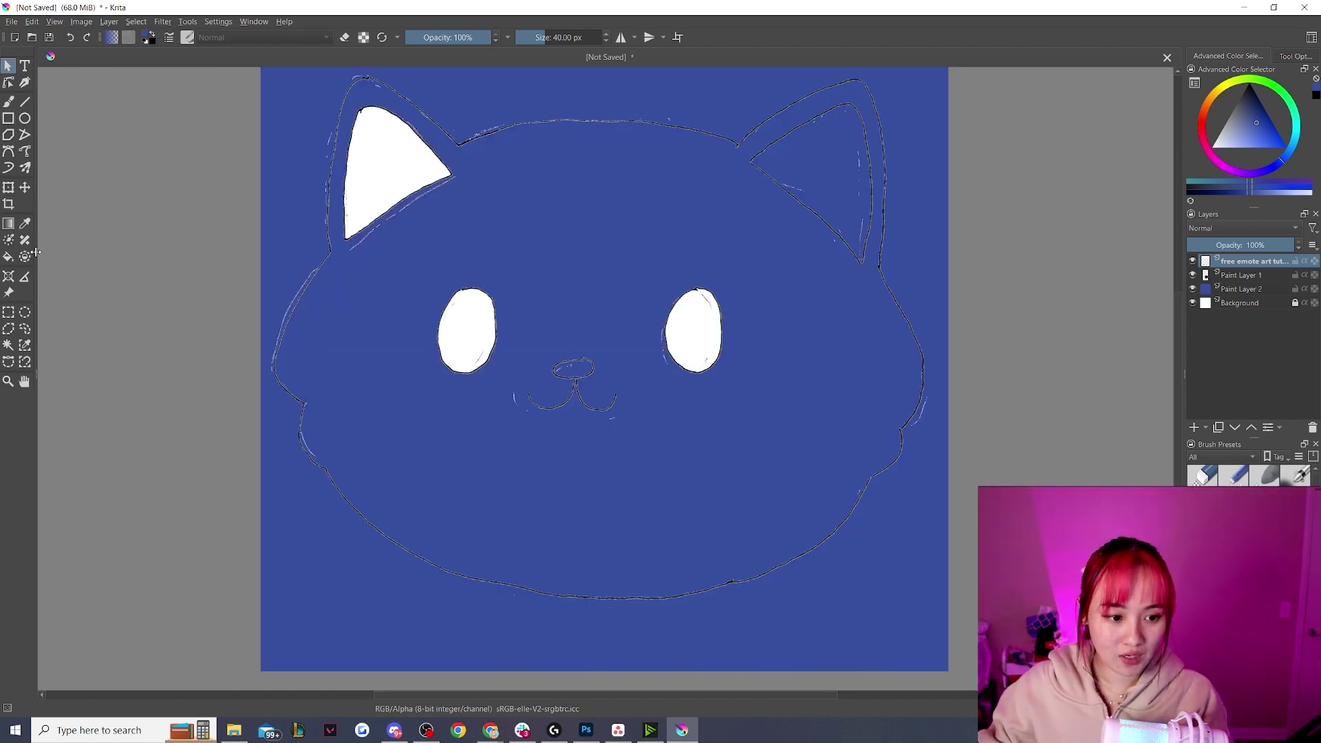
- Delete the remaining white inside both eyes and the left inner ear using contiguous selections on the sketch layer
left_click(8, 345)
left_click(468, 308)
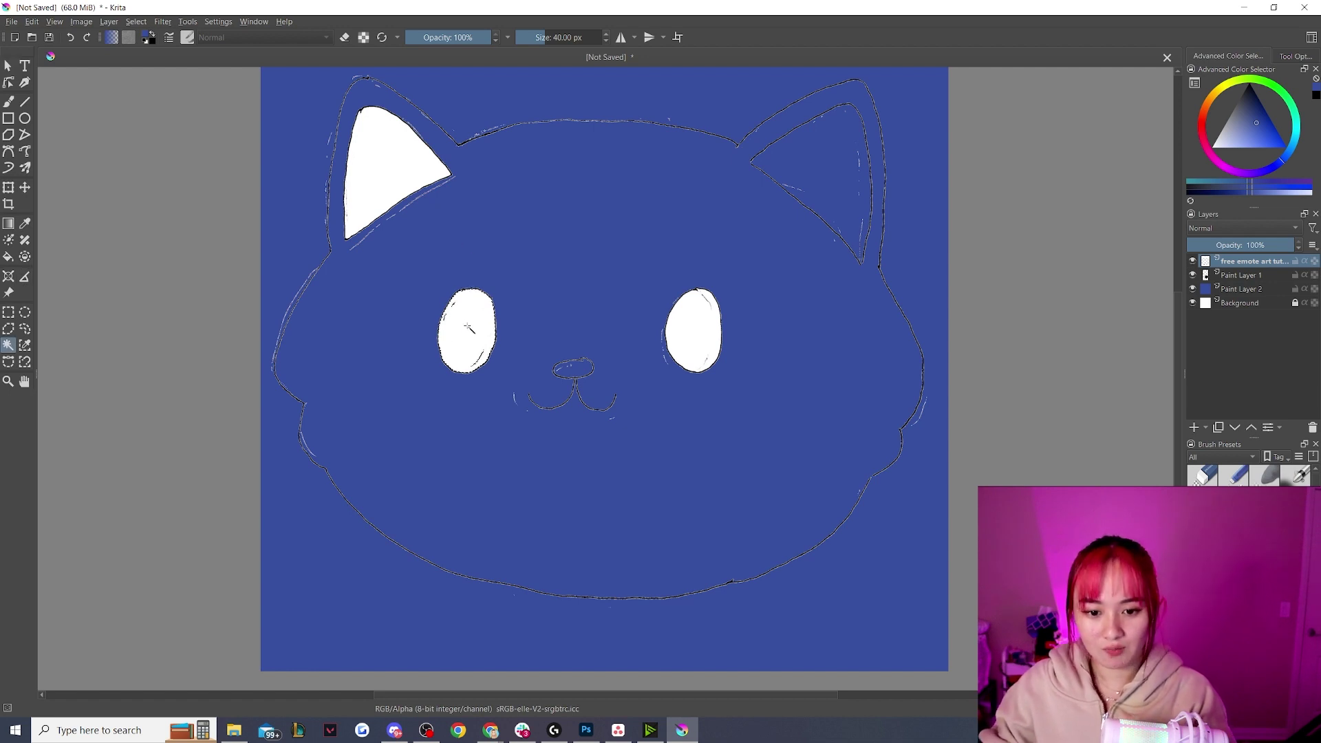
key("Delete")
key("Delete")
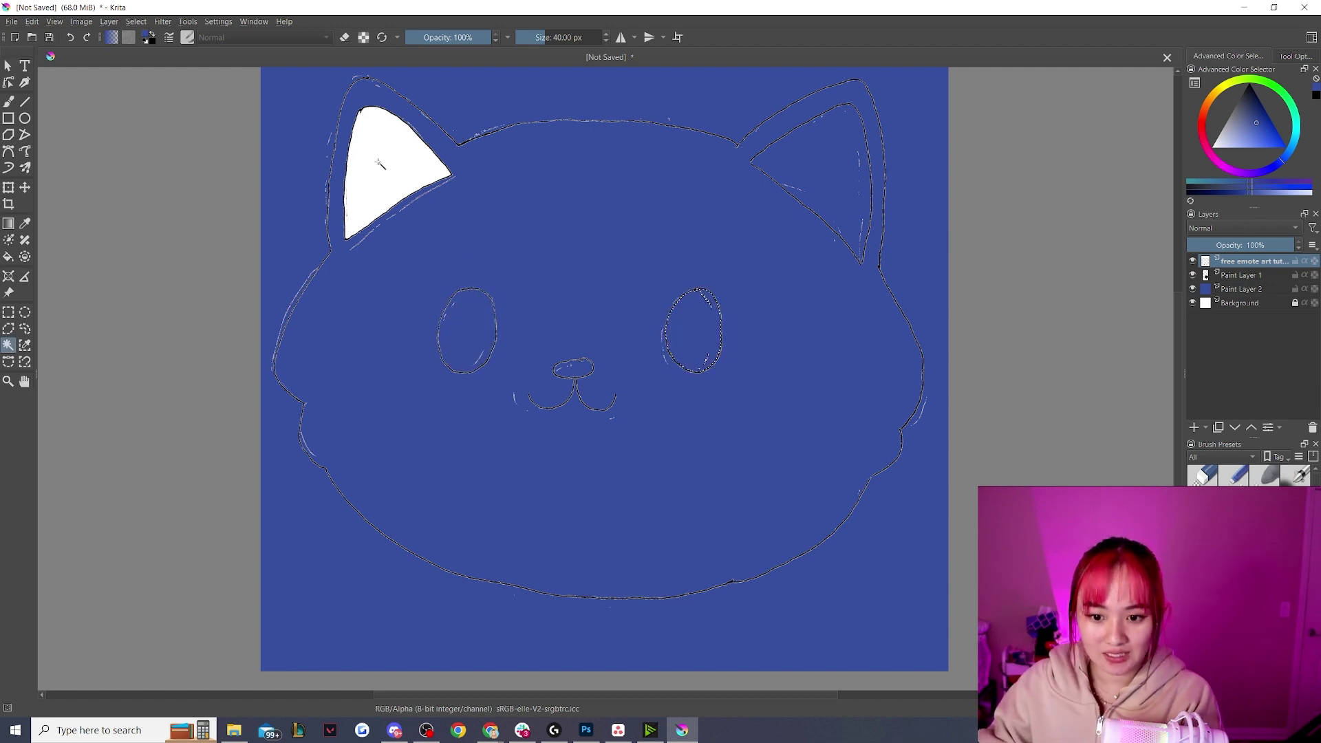
left_click(382, 165)
key("Delete")
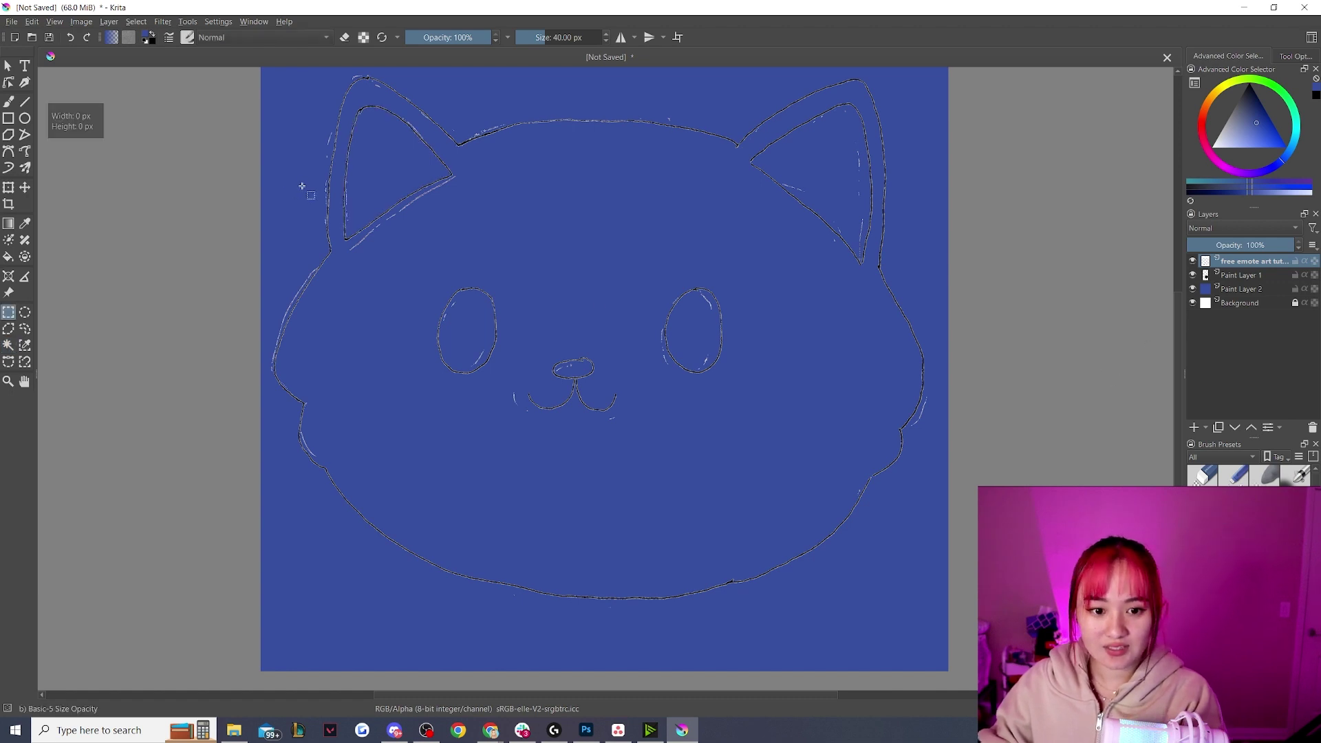
- Set the freehand brush to eraser mode and erase the stray pixels around the left ear, cheek and eye
scroll(302, 186, "up", 7)
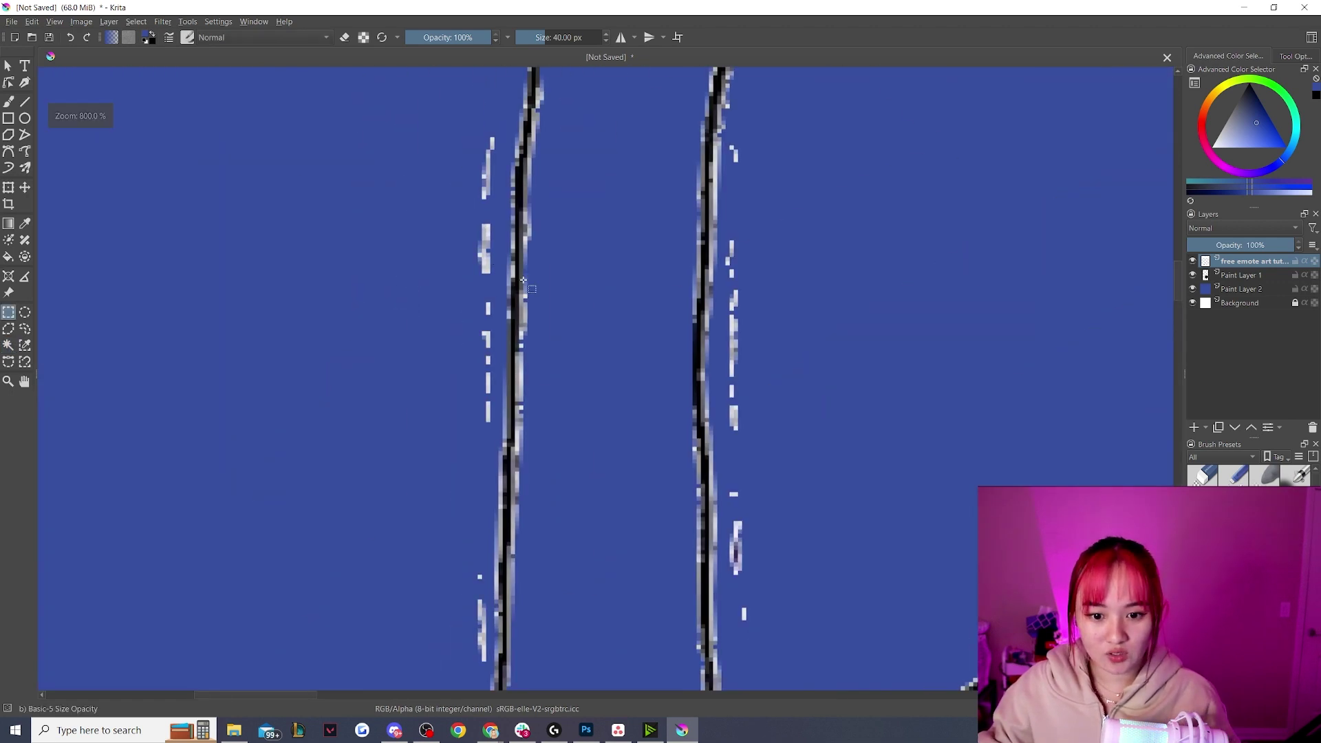
scroll(523, 282, "down", 6)
scroll(583, 179, "up", 2)
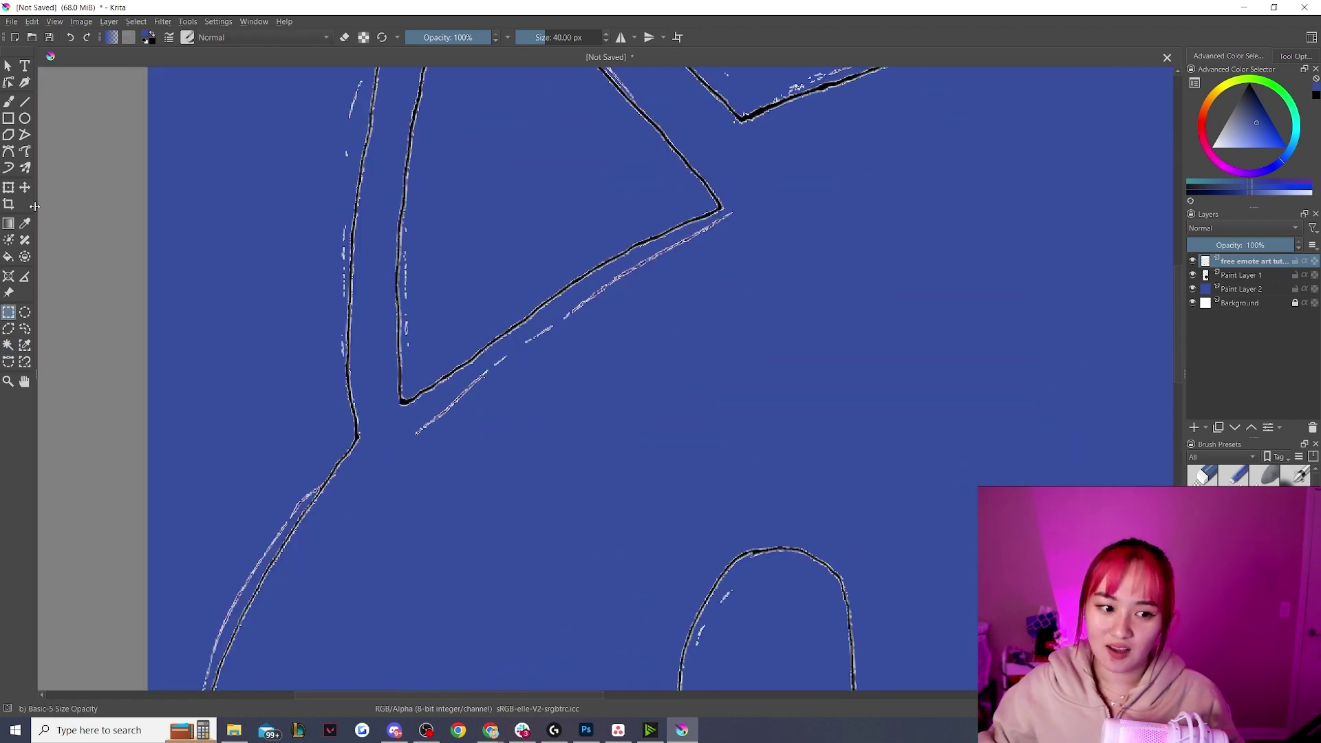
left_click(9, 102)
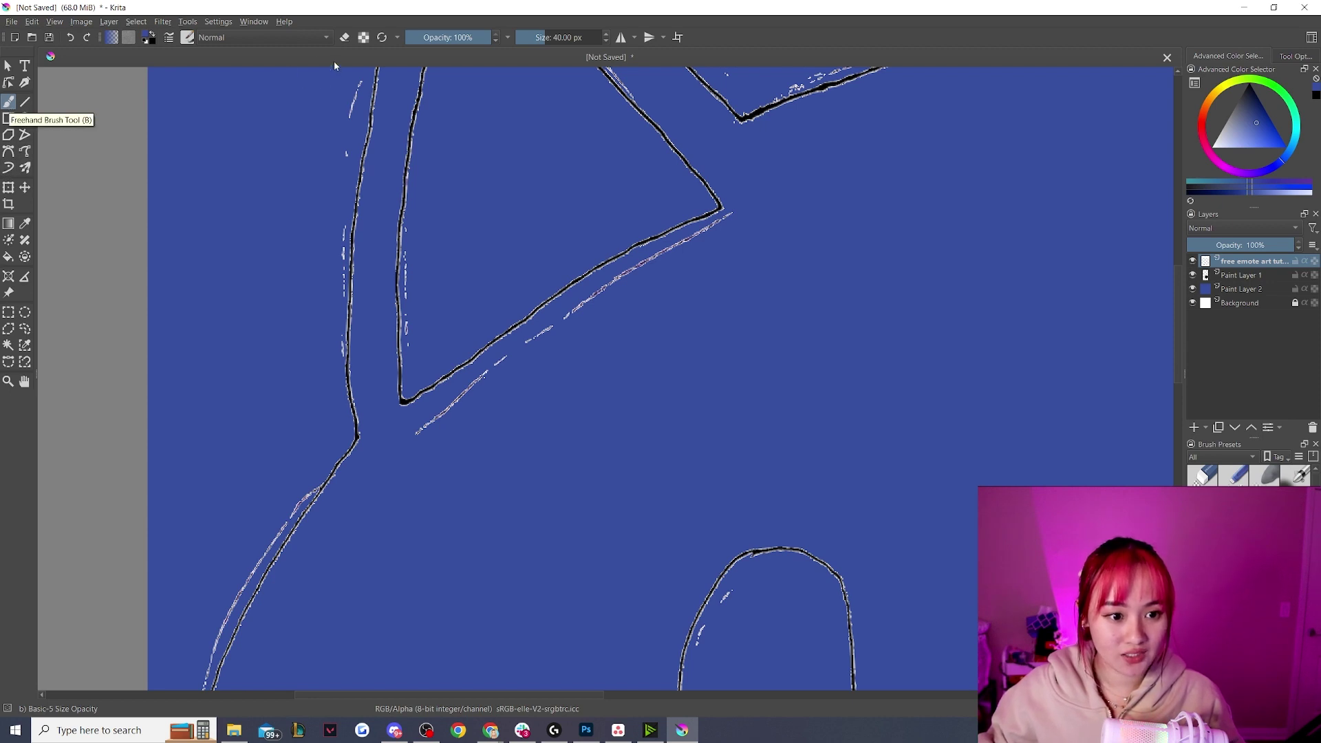
left_click(345, 37)
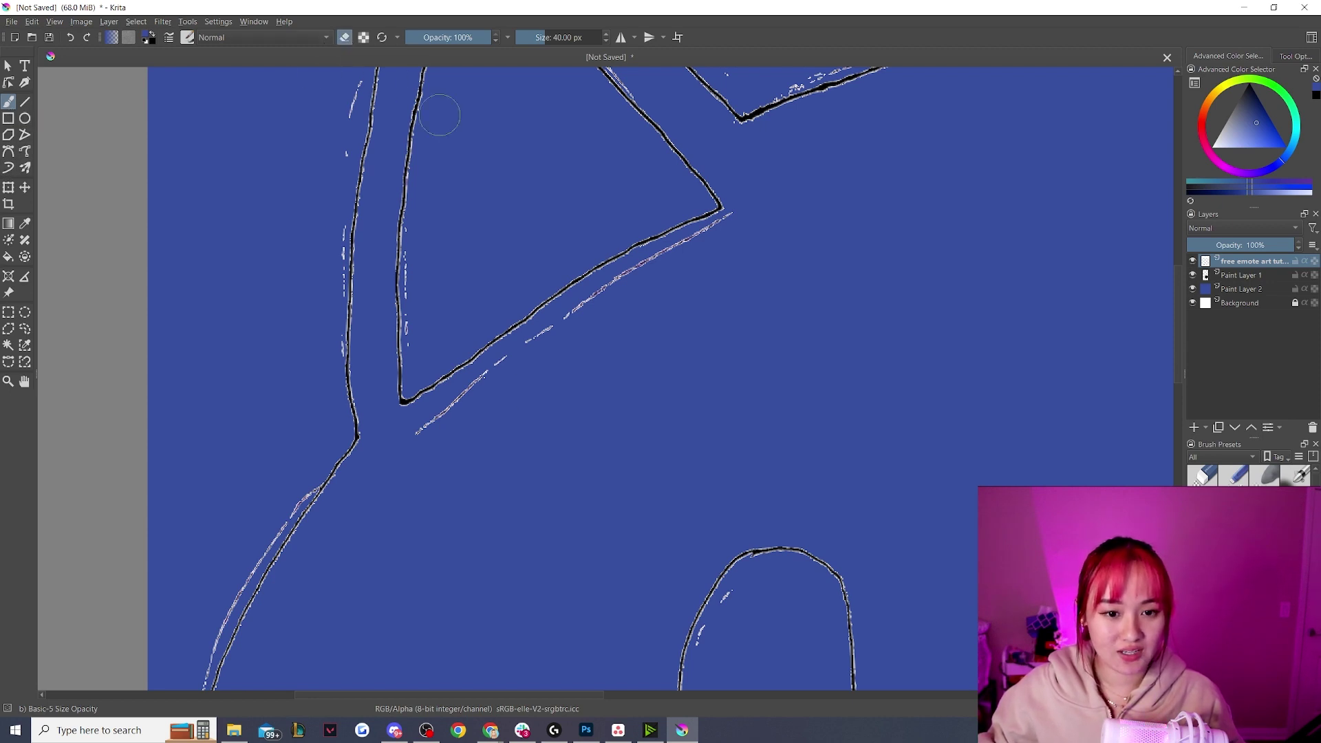
mouse_move(430, 439)
left_mouse_down()
mouse_move(623, 291)
mouse_move(743, 226)
left_mouse_up()
left_click_drag(343, 81, 329, 174)
left_click_drag(325, 220, 323, 375)
left_click_drag(301, 479, 284, 507)
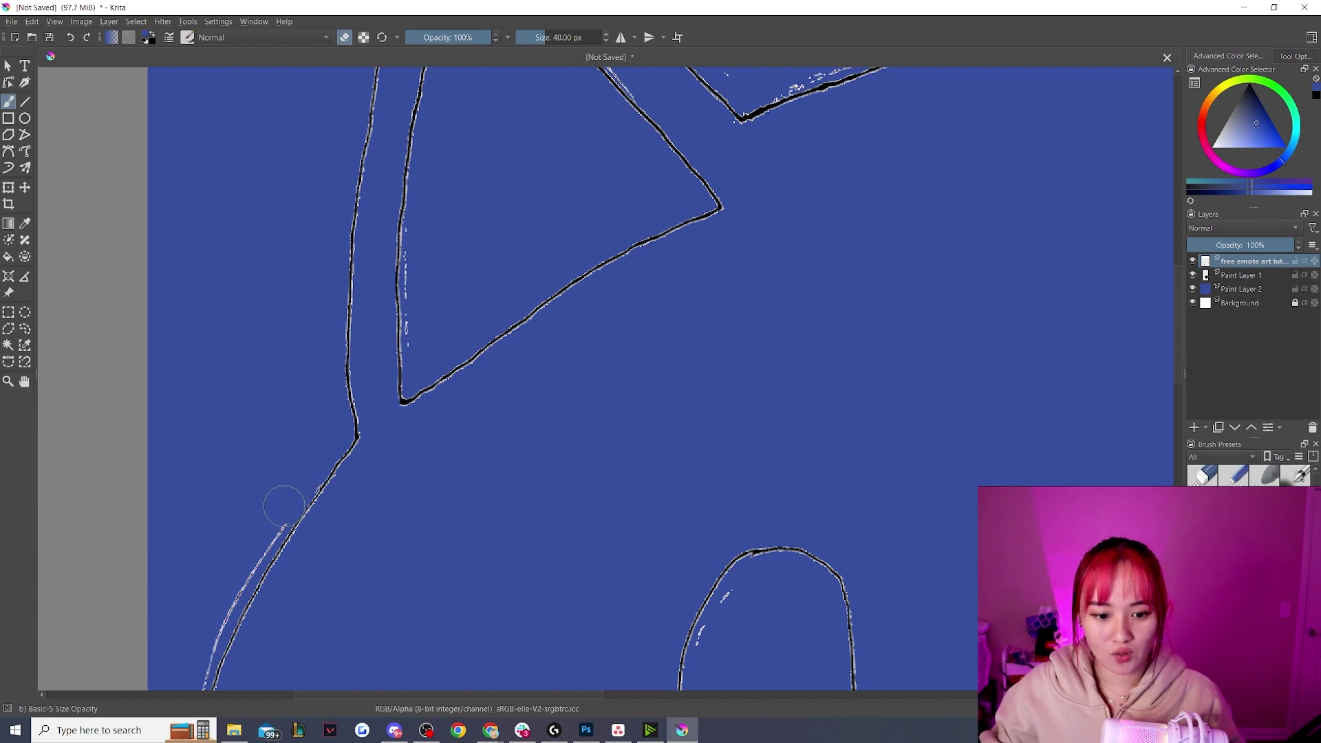
left_click_drag(738, 605, 712, 648)
- Erase the stray pixels along the top of the head and around the rest of the line art
scroll(714, 421, "up", 7)
scroll(664, 439, "down", 7)
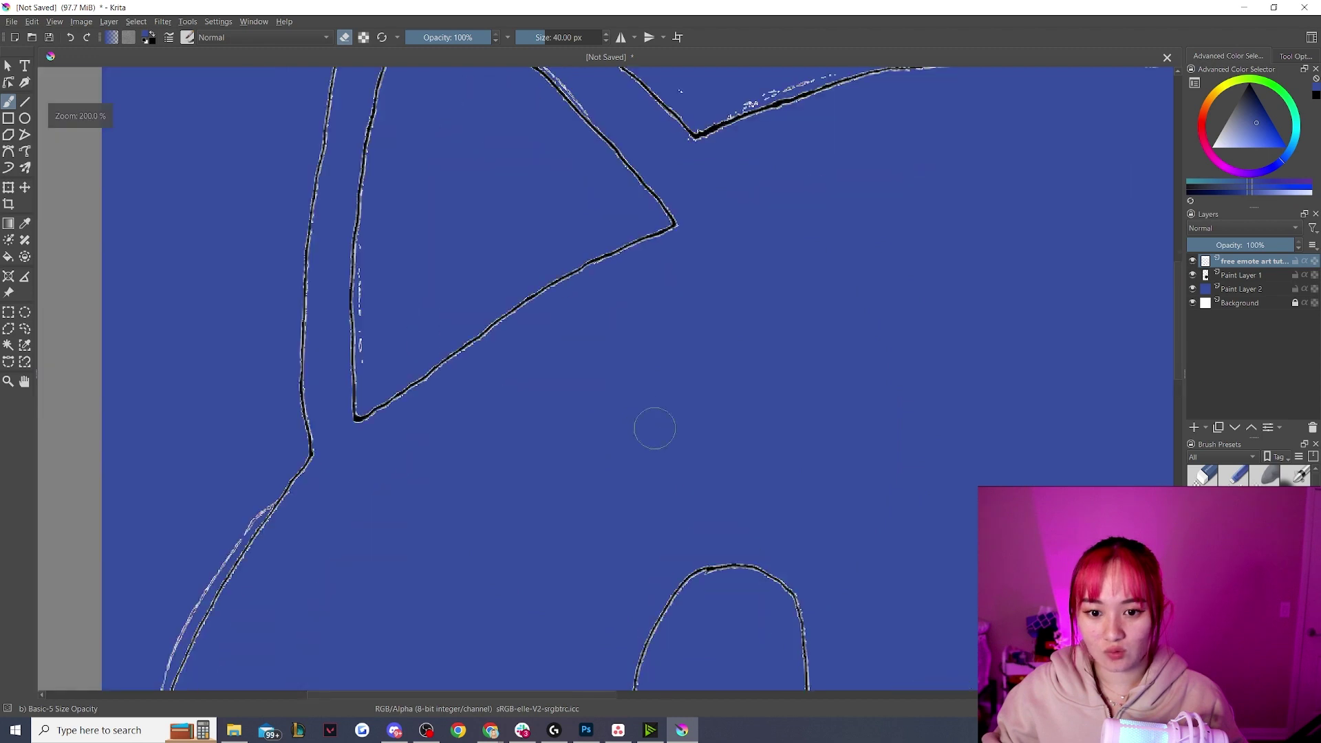
scroll(560, 360, "down", 4)
scroll(832, 371, "up", 4)
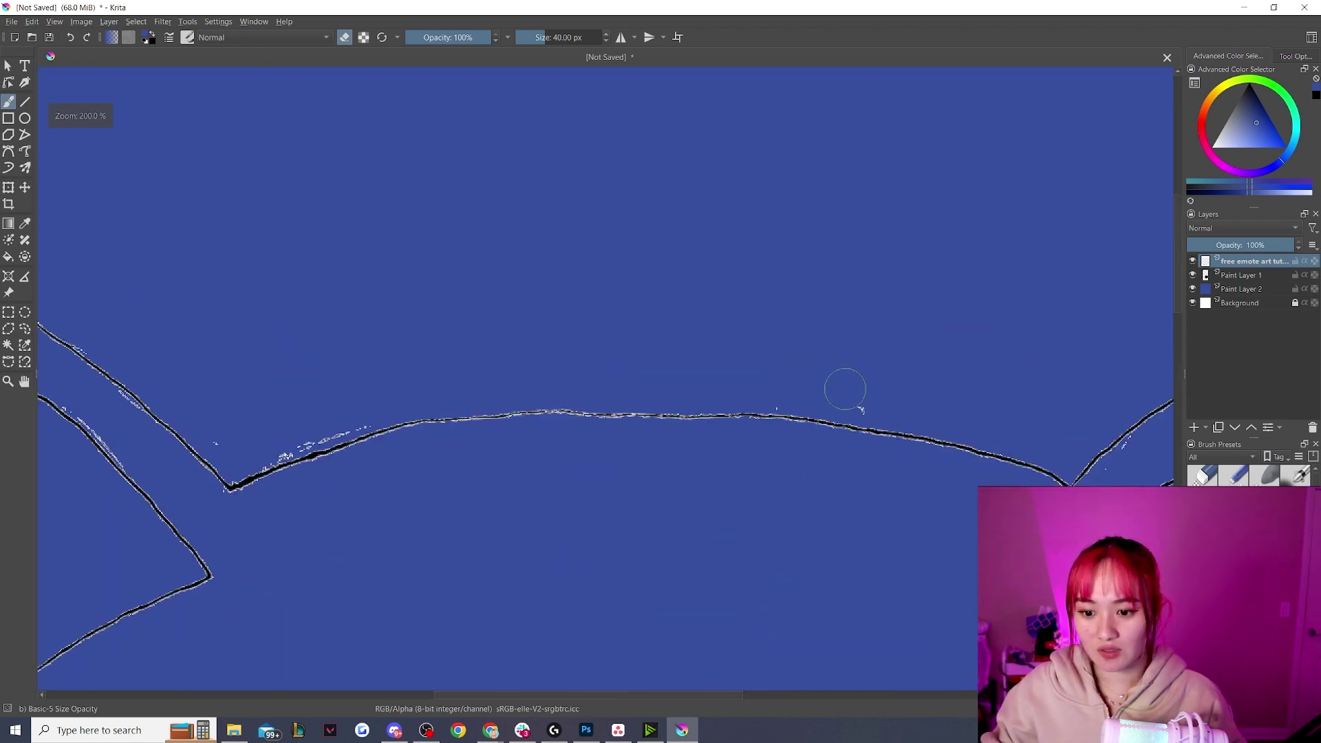
left_click_drag(261, 451, 351, 416)
left_click_drag(459, 694, 618, 693)
mouse_move(810, 645)
left_mouse_down()
mouse_move(836, 569)
mouse_move(803, 391)
mouse_move(747, 417)
left_mouse_up()
scroll(561, 427, "down", 5)
scroll(629, 571, "up", 6)
left_click_drag(794, 483, 714, 626)
- Reduce the eraser size to 19.50 px and erase the stray pixels around the nose and the left cheek
scroll(776, 436, "down", 5)
scroll(615, 453, "up", 3)
scroll(386, 407, "up", 7)
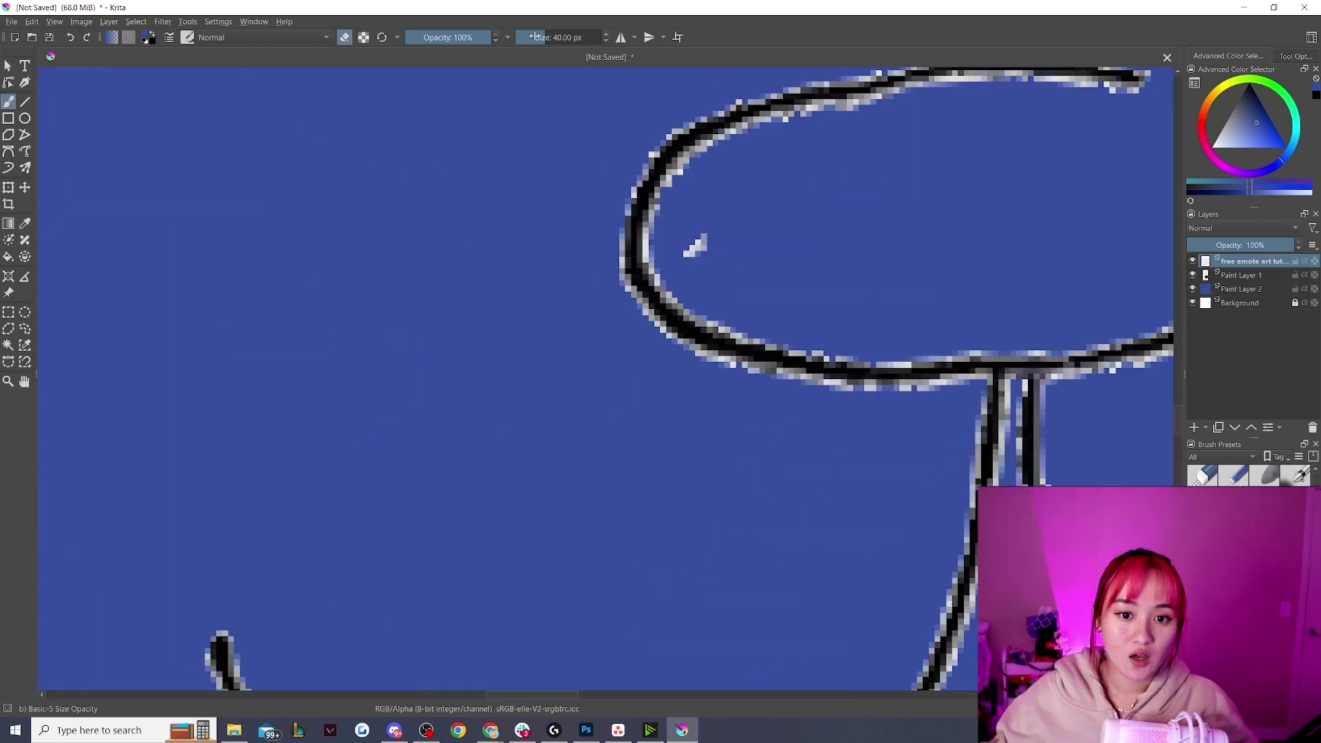
left_click_drag(550, 37, 534, 36)
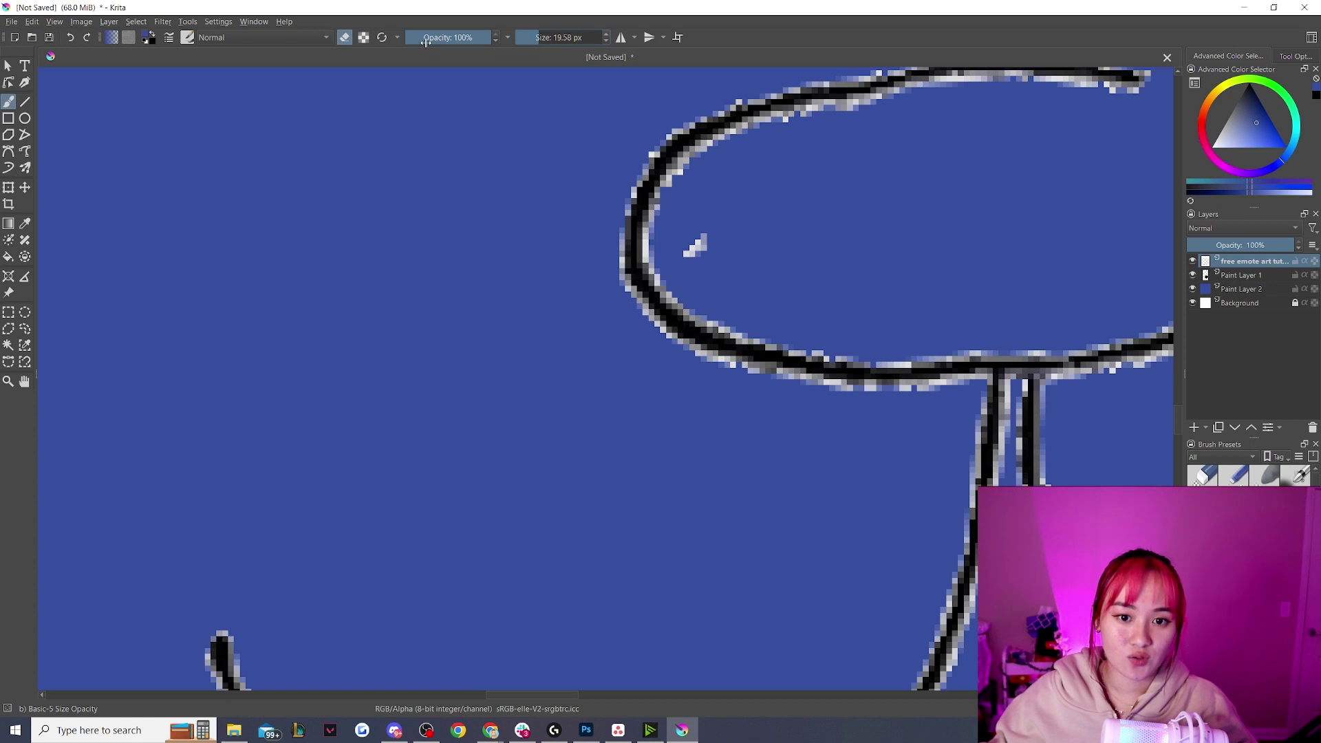
scroll(510, 269, "down", 8)
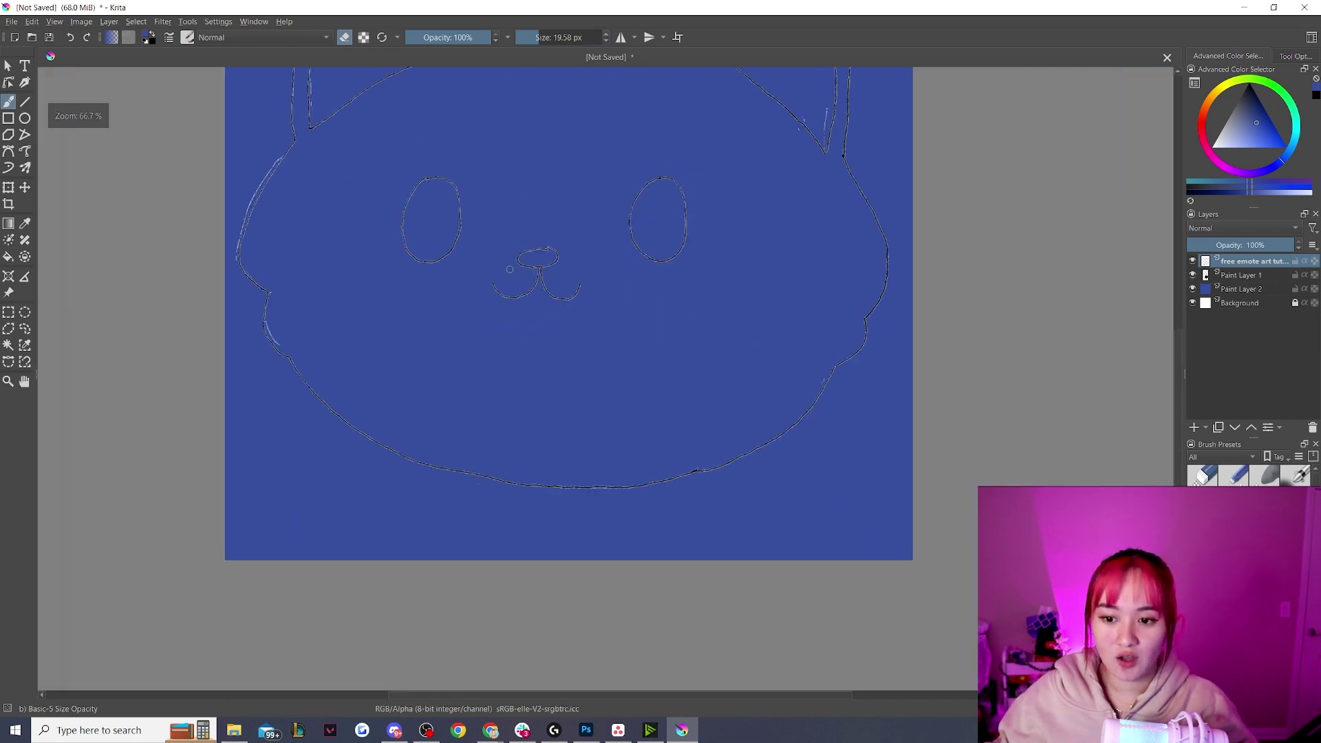
scroll(193, 296, "up", 4)
left_click_drag(530, 430, 530, 401)
left_click_drag(549, 278, 535, 341)
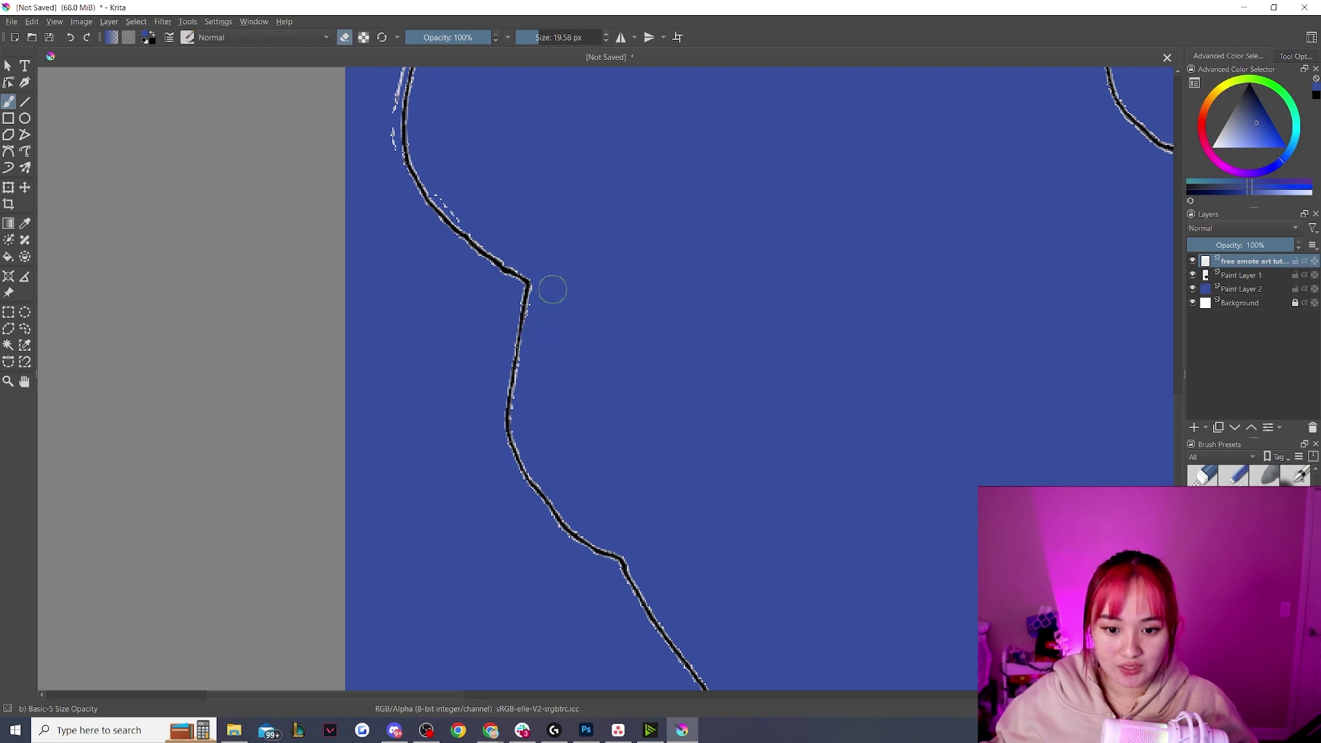
- Erase the stray pixels around the right ear and adjust the eraser size to 33.82 px
scroll(292, 374, "down", 6)
scroll(785, 375, "up", 5)
left_click_drag(768, 352, 797, 310)
left_click(766, 279)
mouse_move(886, 254)
left_mouse_down()
mouse_move(876, 425)
mouse_move(872, 384)
left_mouse_up()
left_click(528, 37)
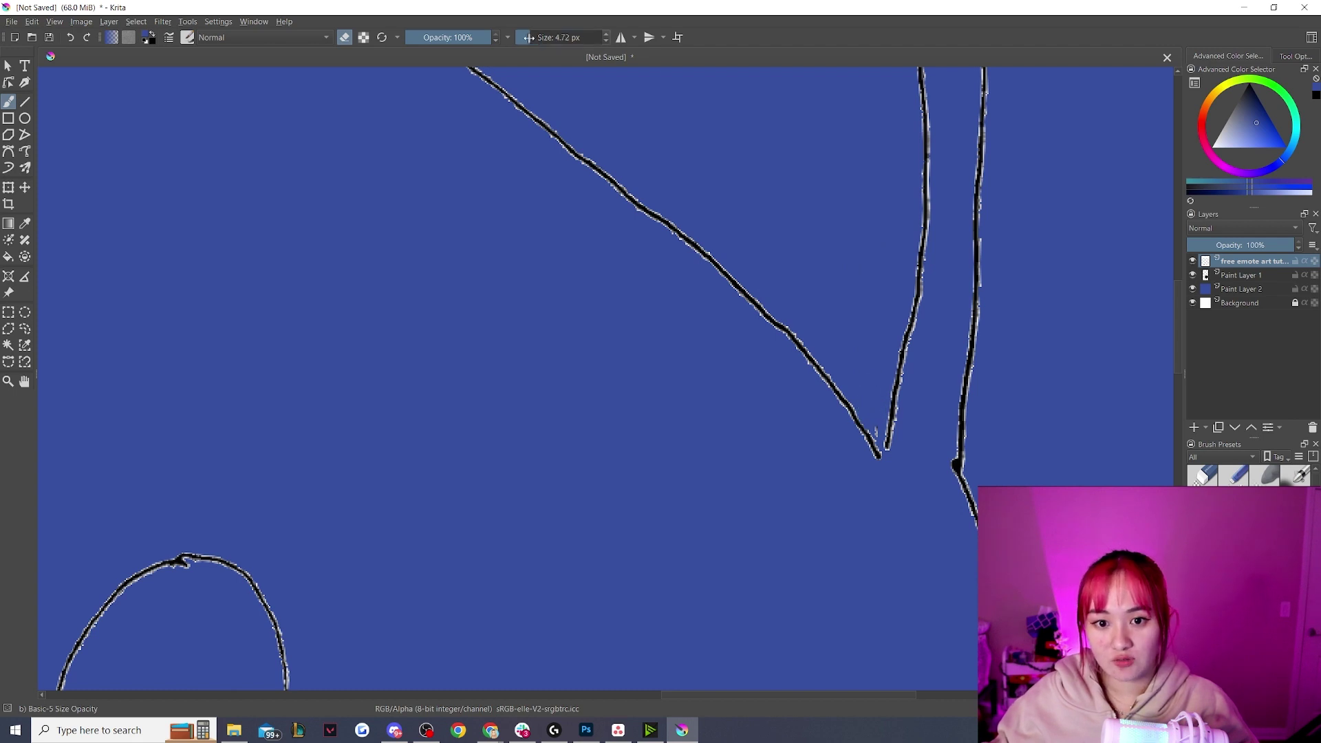
key("2")
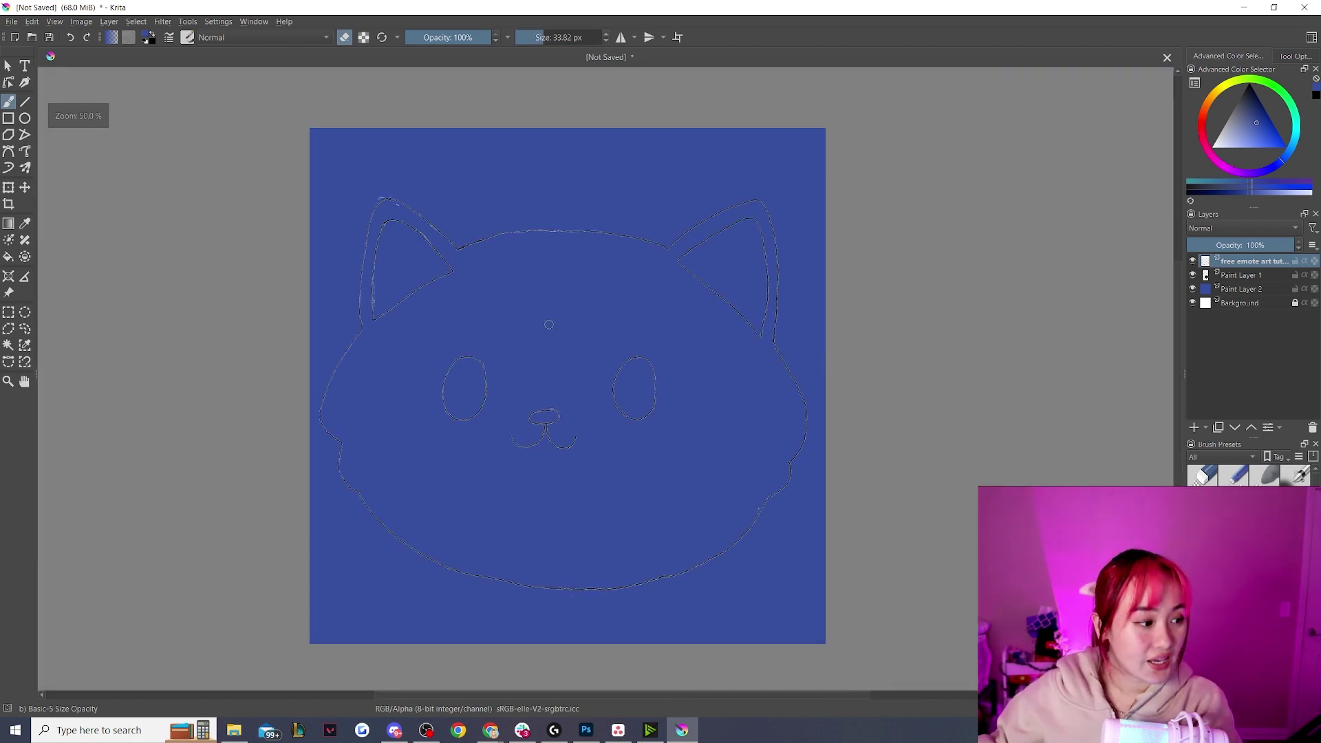
- Put the sketch layer into a quick clipping group and fill the group's mask layer with black
key("t")
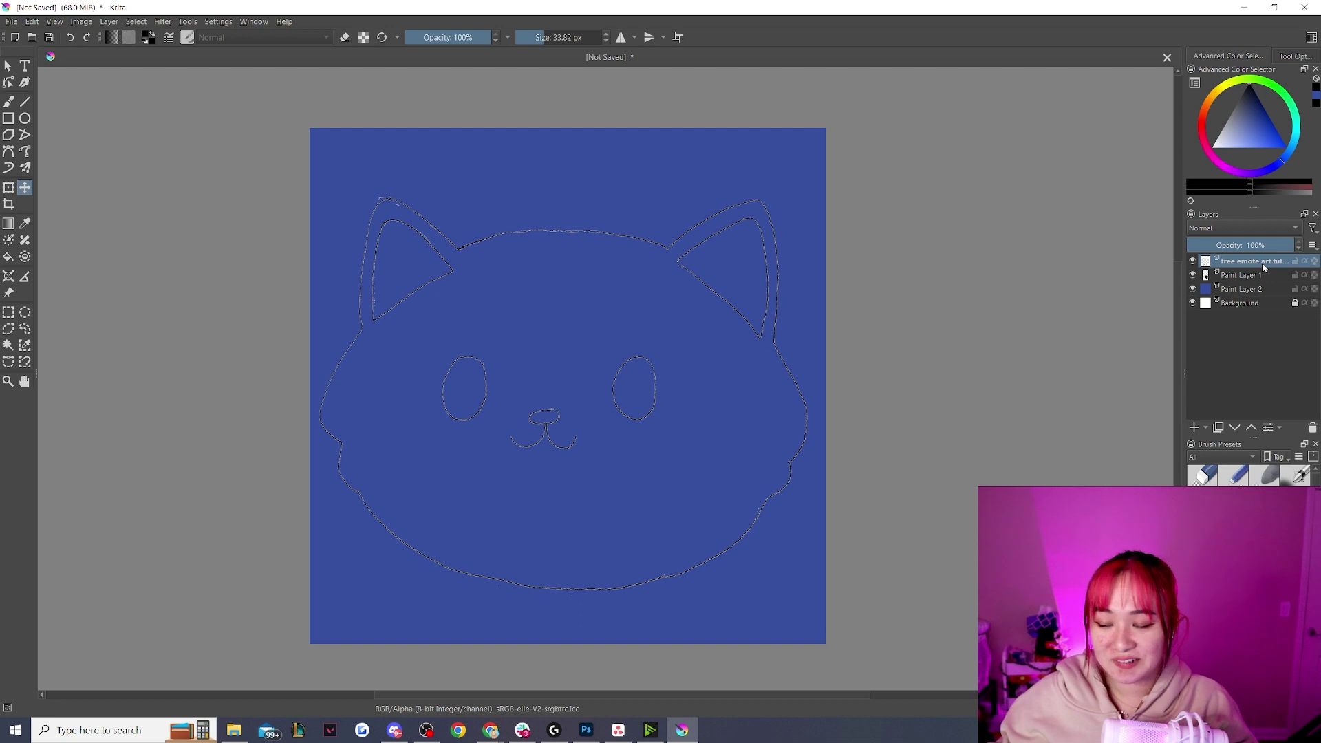
left_click(1193, 263)
left_click(1192, 264)
right_click(1254, 266)
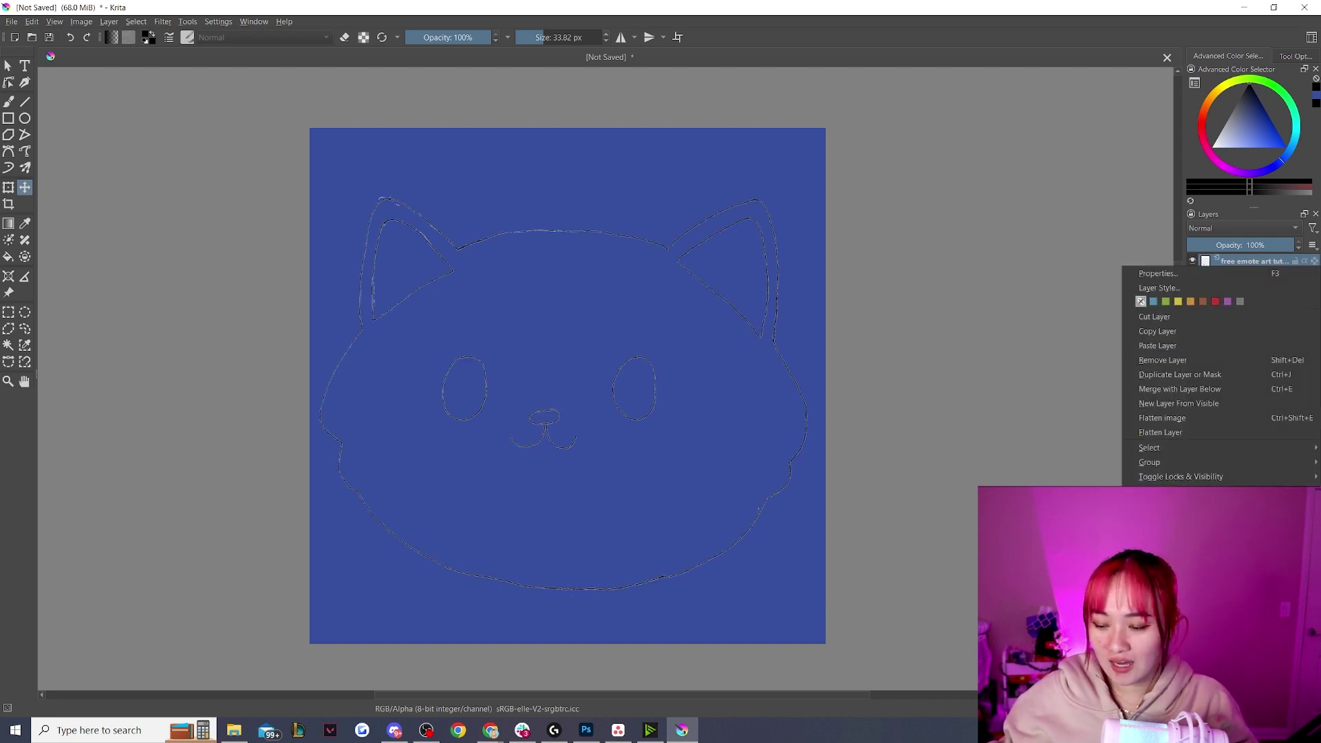
mouse_move(1219, 461)
left_click(1027, 478)
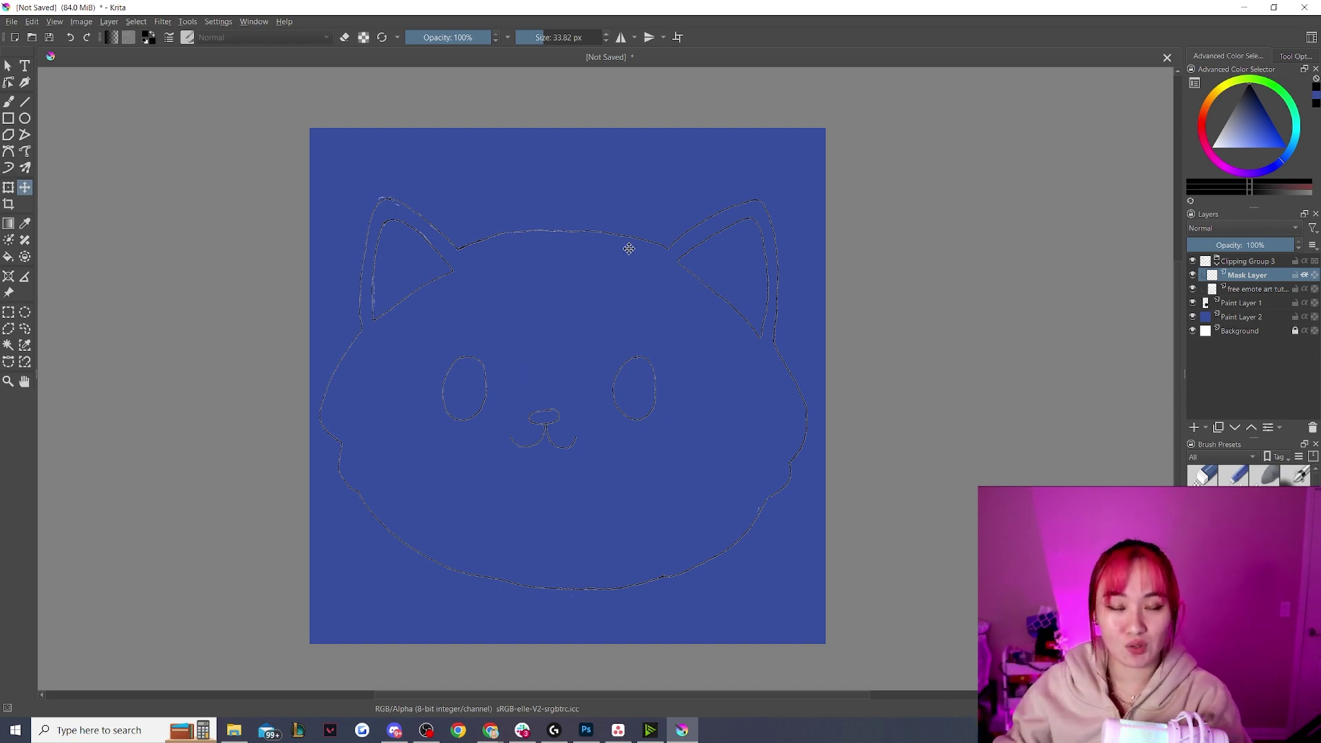
key("f")
left_click(584, 262)
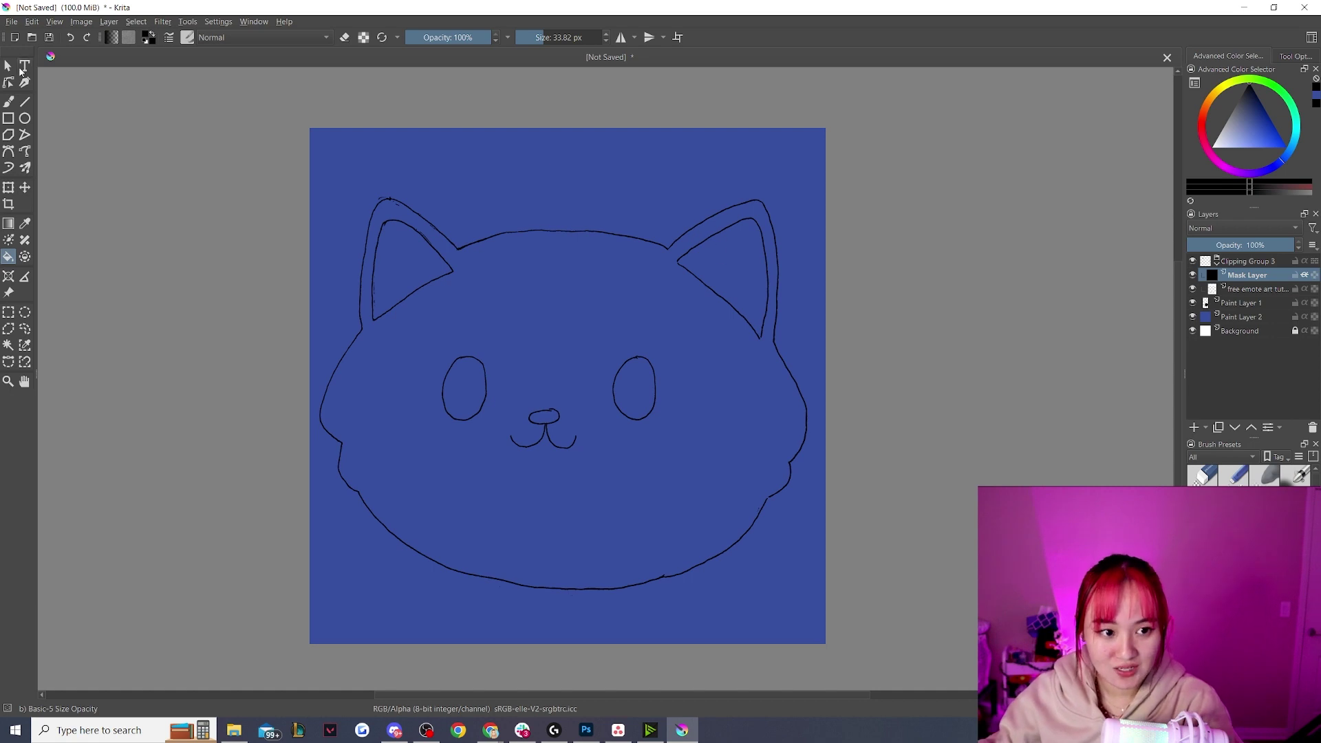
- Hide the clipping group and the blue Paint Layer 2, and add a new paint layer above the group
left_click(1194, 262)
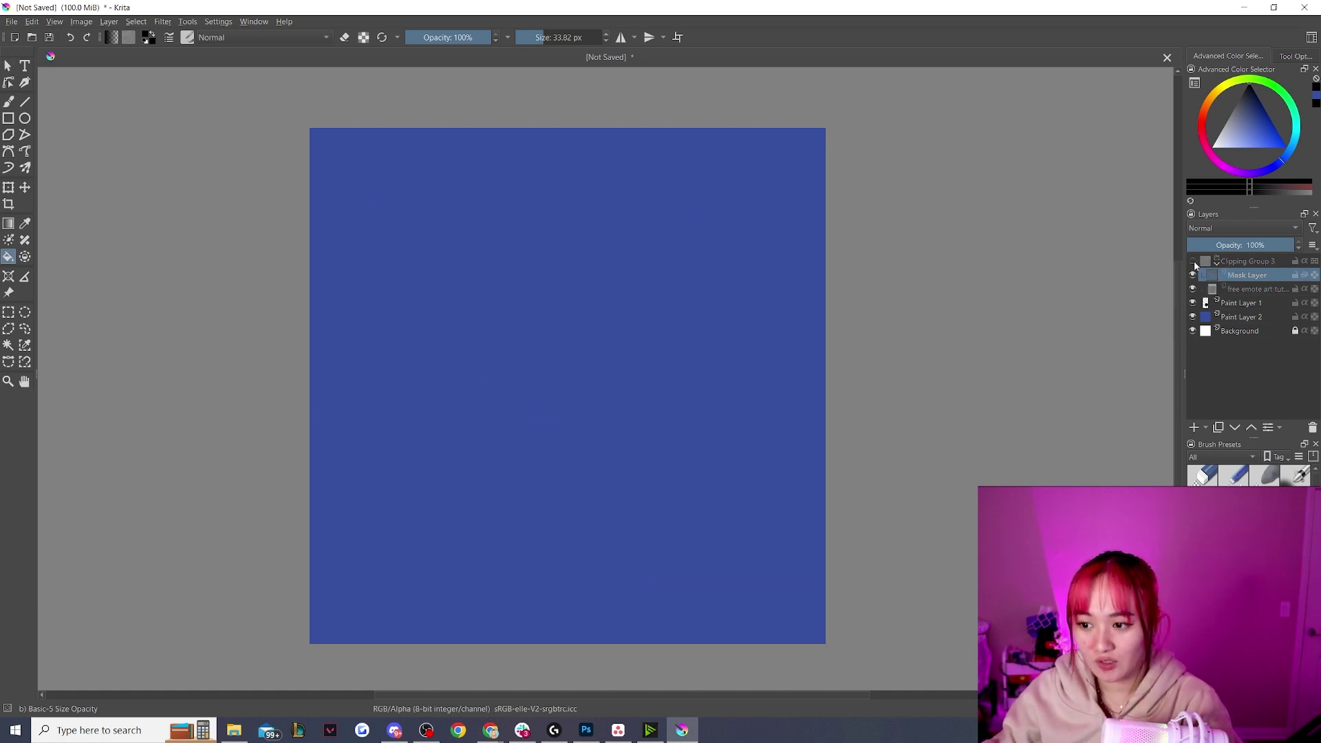
left_click(1194, 331)
left_click(1195, 428)
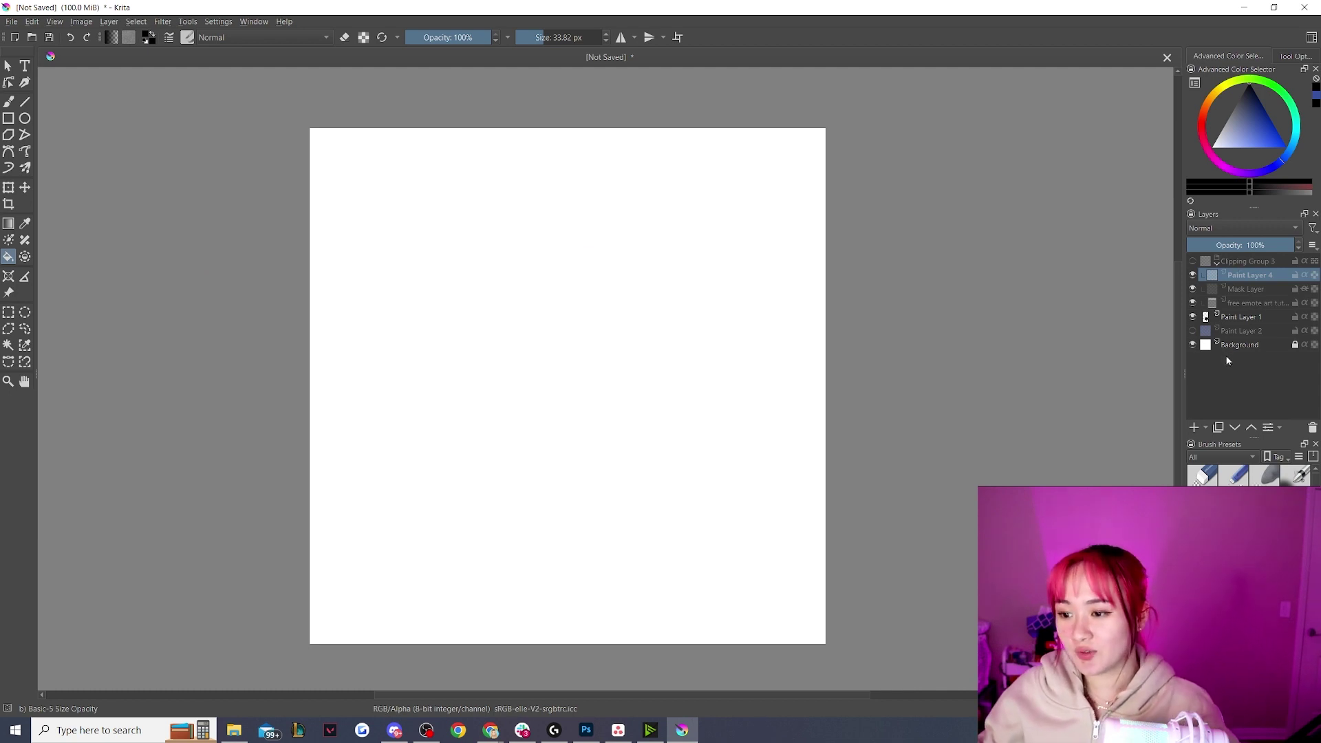
key("ctrl+z")
left_click(1240, 264)
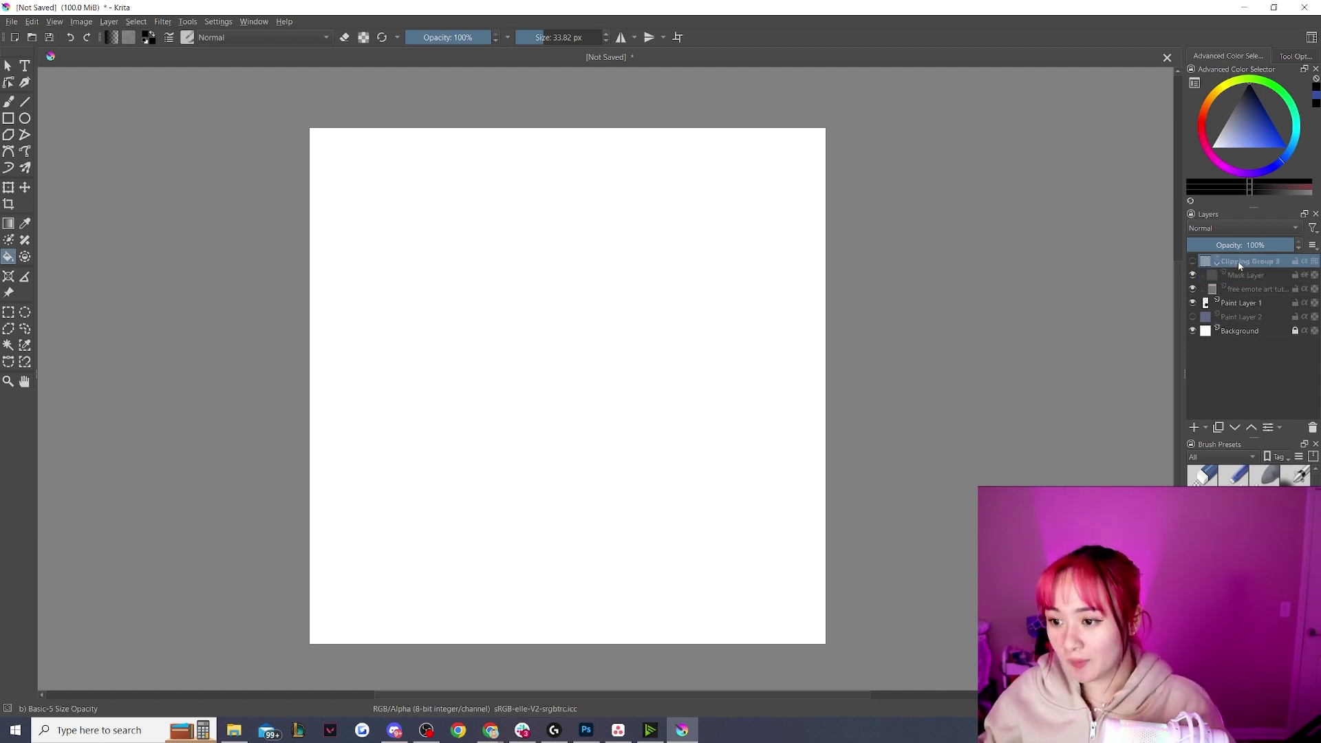
left_click(1196, 430)
left_click_drag(1229, 275, 1226, 257)
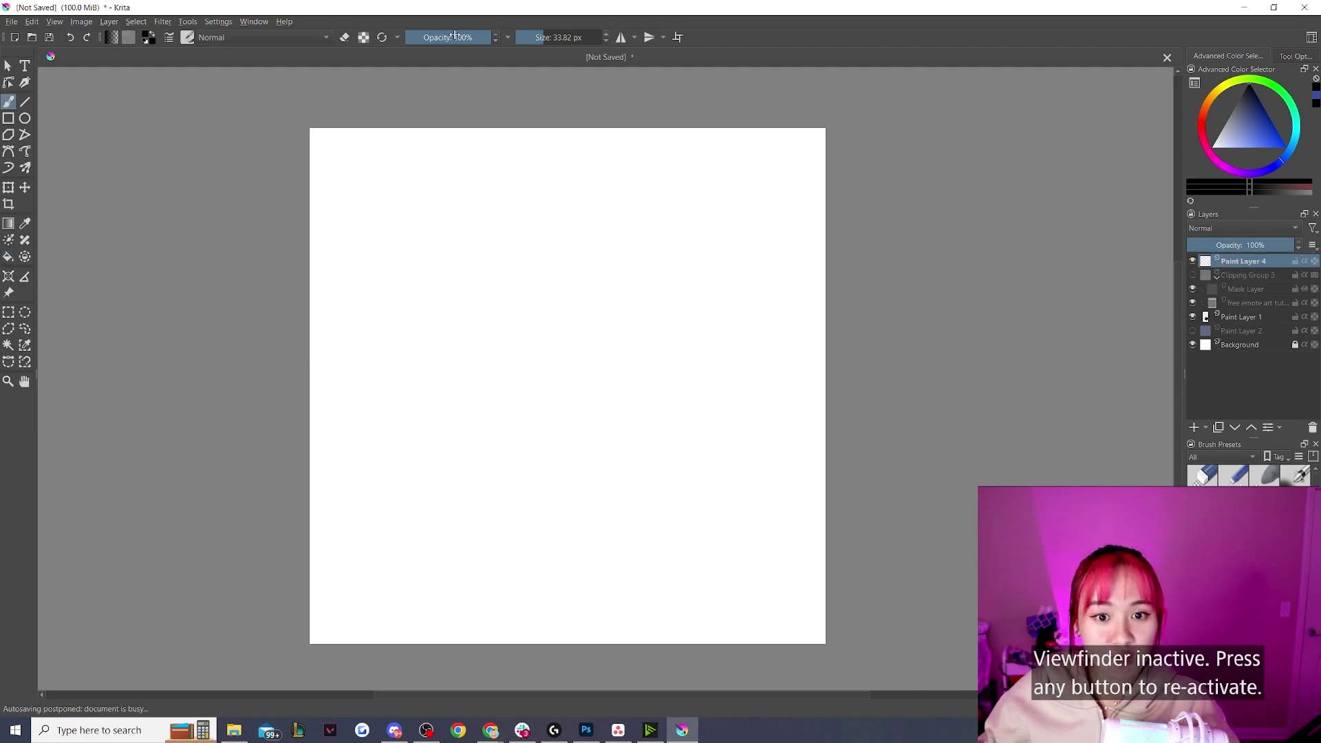
- Paint a blue smiley face with a 172.71 px brush on the new layer and put that layer into a quick clipping group
left_click(563, 37)
mouse_move(498, 252)
left_mouse_down()
mouse_move(421, 315)
mouse_move(517, 290)
mouse_move(451, 315)
mouse_move(487, 286)
left_mouse_up()
key("ctrl+z")
left_click(1258, 122)
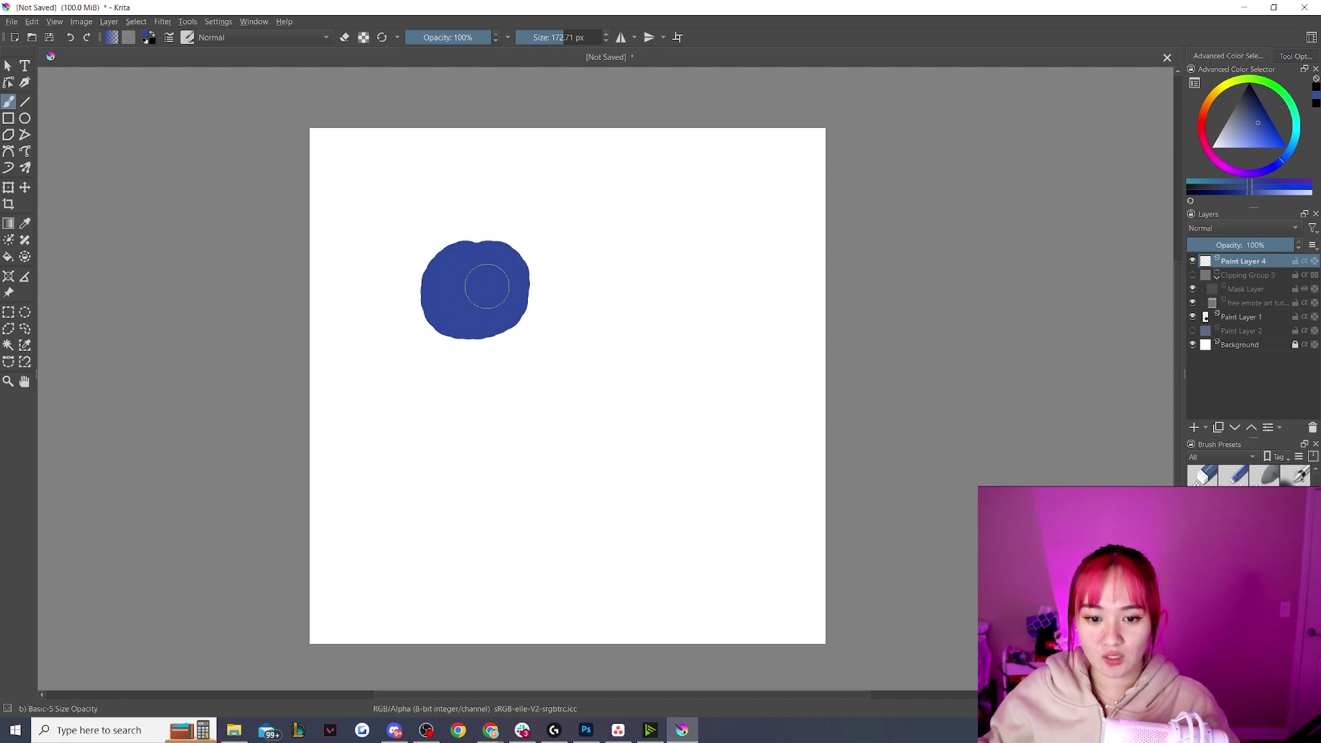
left_click_drag(635, 265, 634, 277)
mouse_move(394, 382)
left_mouse_down()
mouse_move(414, 404)
mouse_move(653, 434)
mouse_move(726, 383)
left_mouse_up()
right_click(1228, 265)
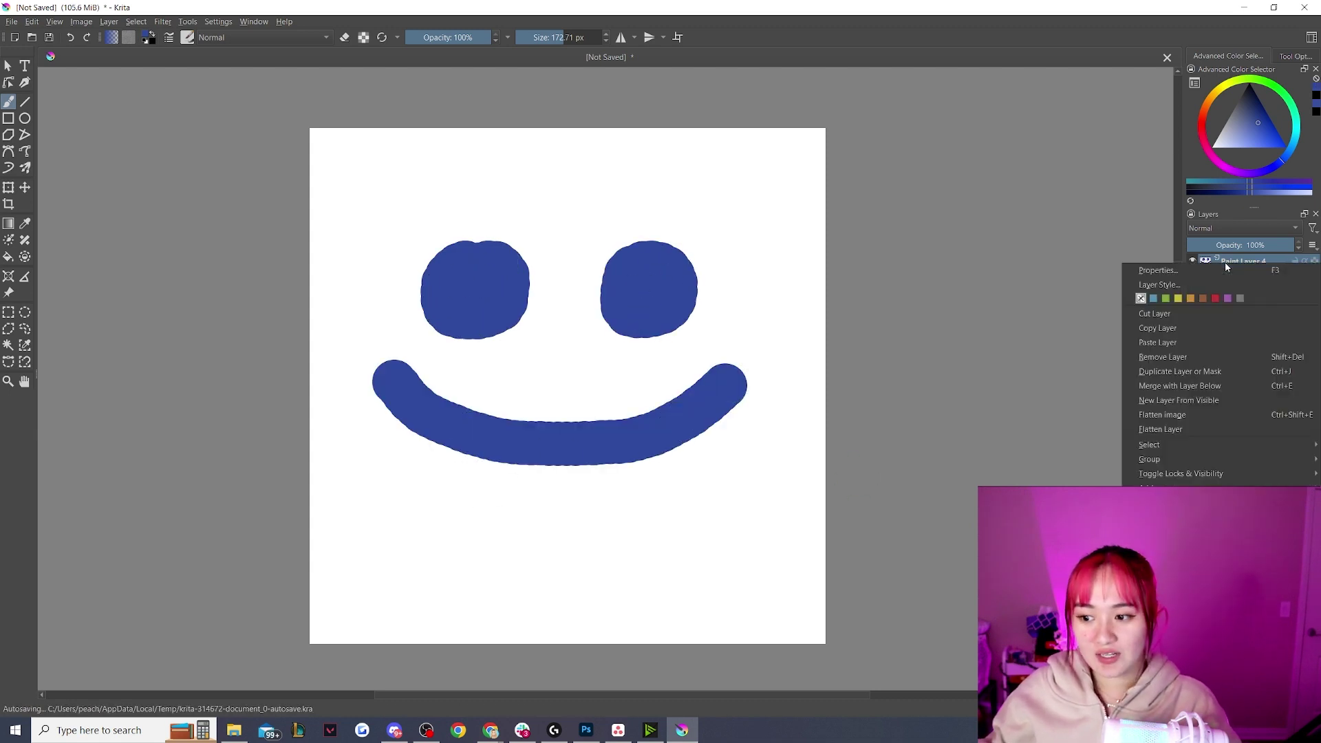
mouse_move(1109, 459)
left_click(1052, 473)
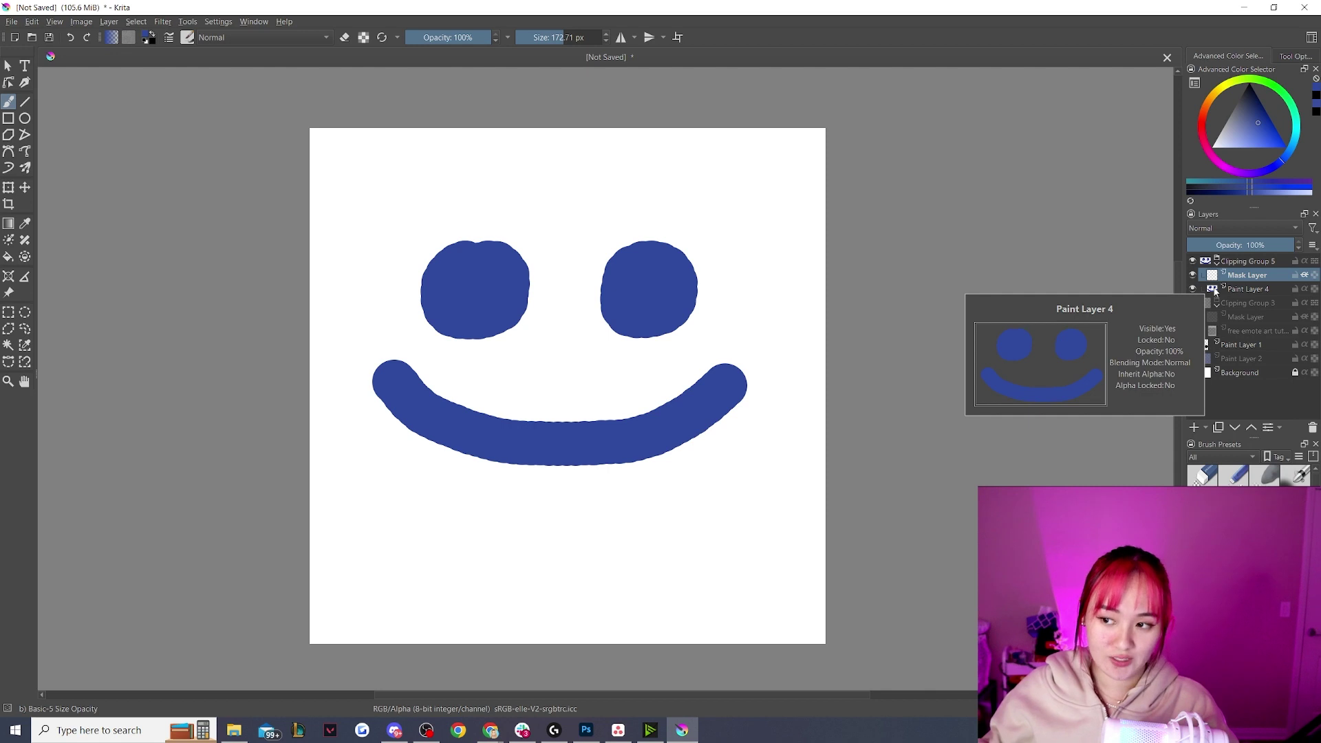
- Paint diagonal pink strokes across the smiley on the mask layer and turn off that layer's Inherit Alpha
left_click(1238, 166)
left_click_drag(1239, 166, 1227, 165)
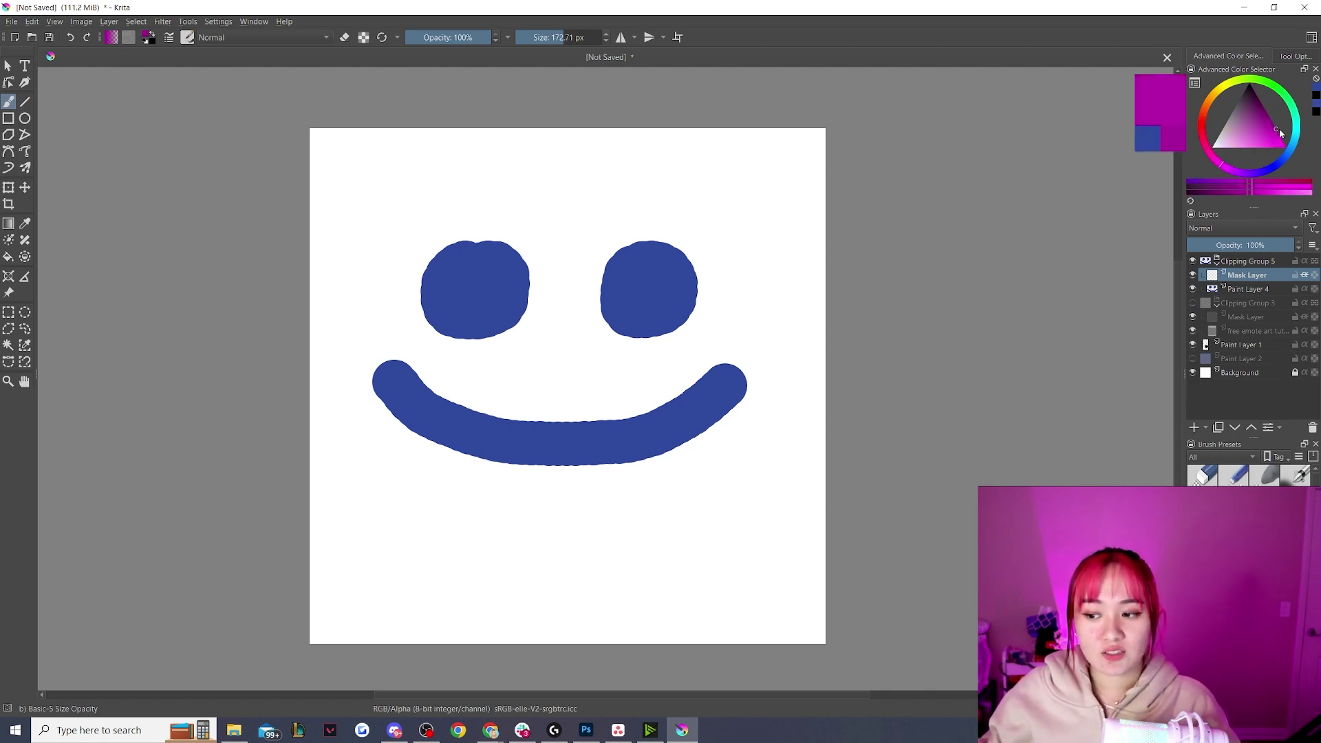
left_click_drag(1280, 128, 1250, 147)
left_click_drag(444, 291, 508, 256)
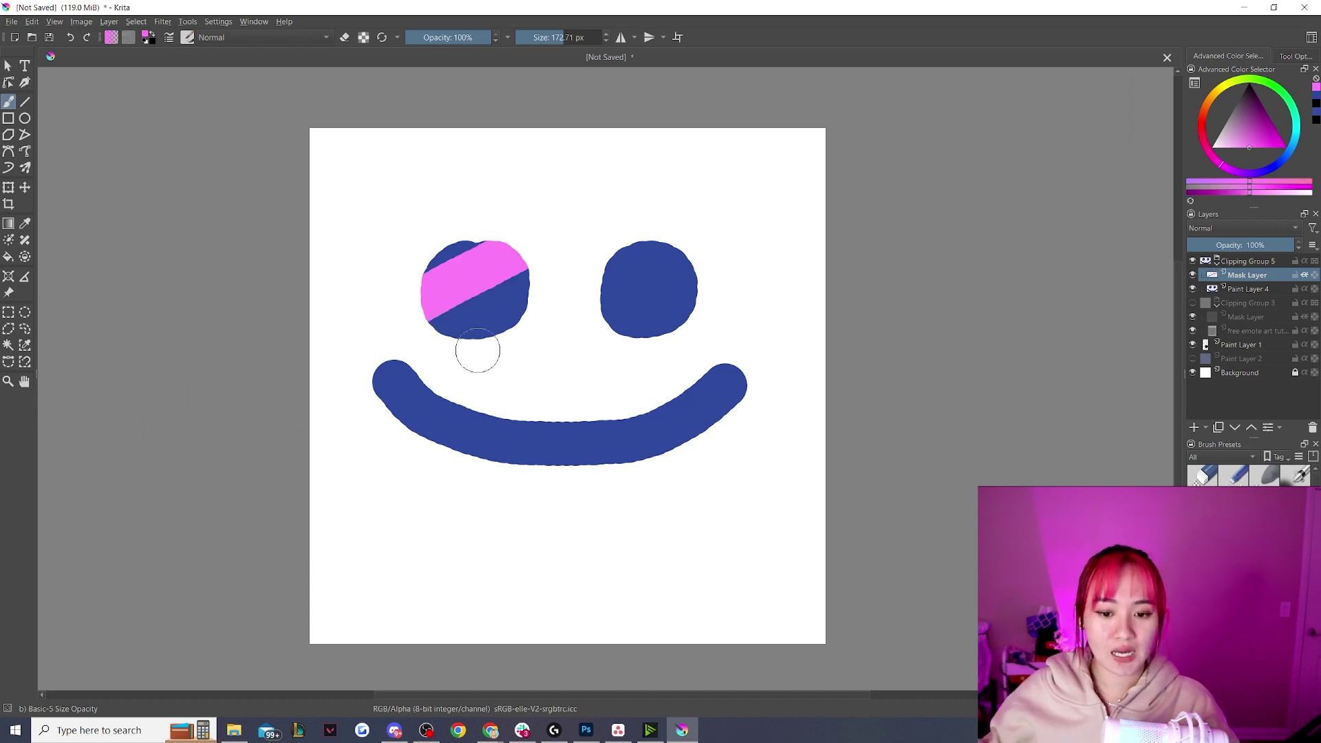
left_click_drag(409, 422, 1079, 105)
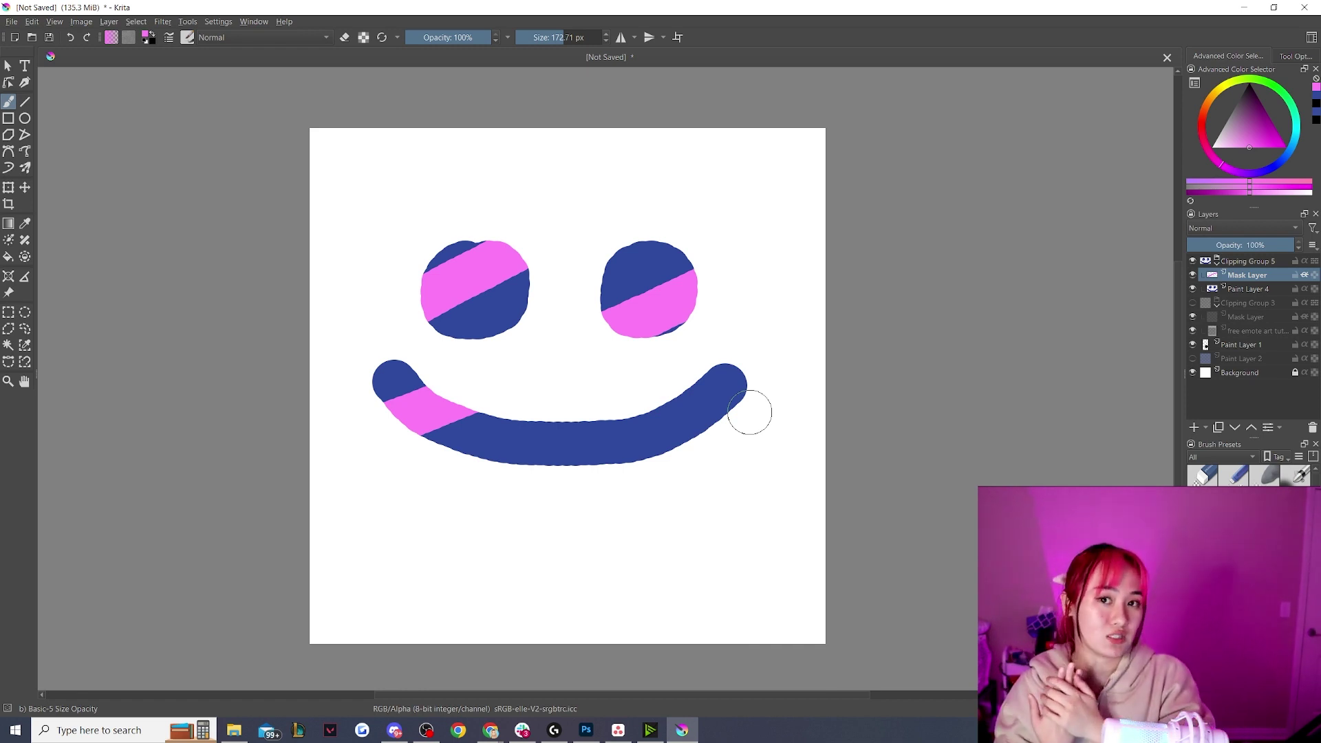
left_click(1305, 276)
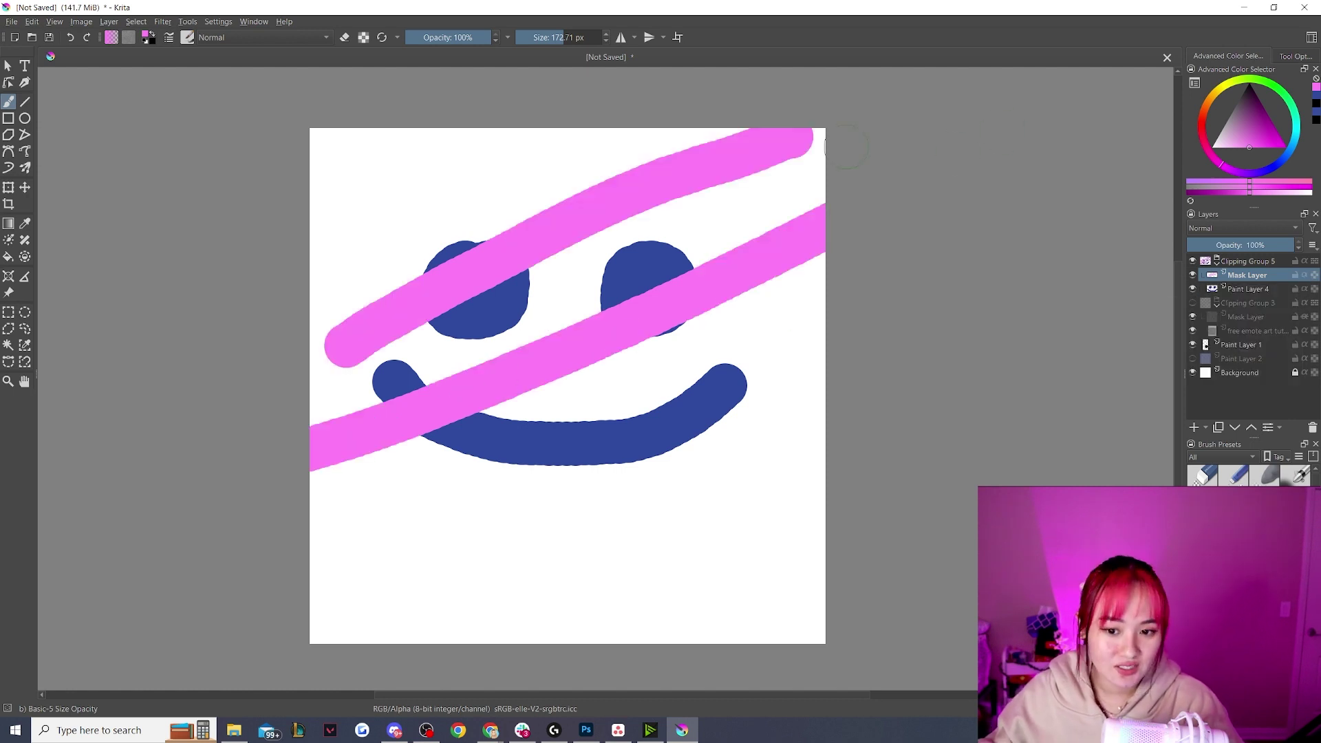
- Paint green loops on a new layer in the smiley group and enable Inherit Alpha on it and the mask layer
left_click(1196, 428)
left_click(1268, 82)
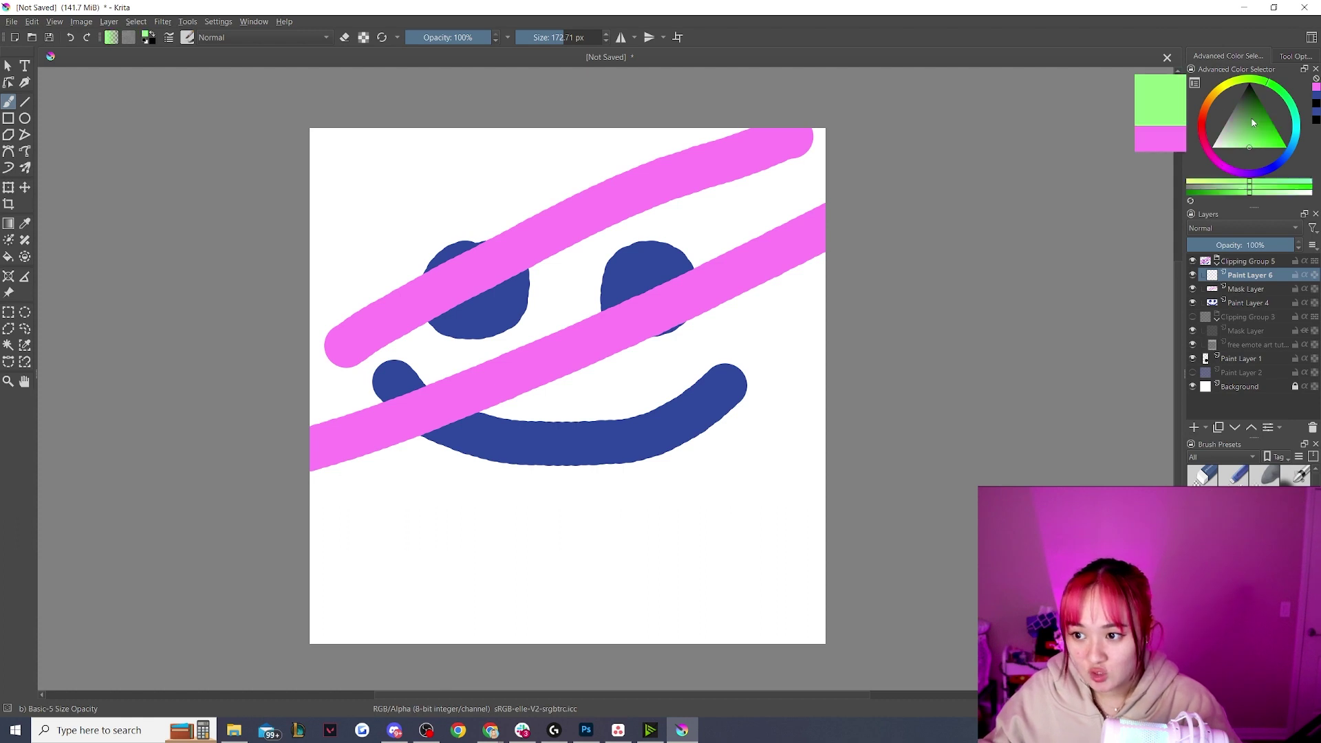
mouse_move(781, 449)
left_mouse_down()
mouse_move(757, 523)
mouse_move(136, 271)
left_mouse_up()
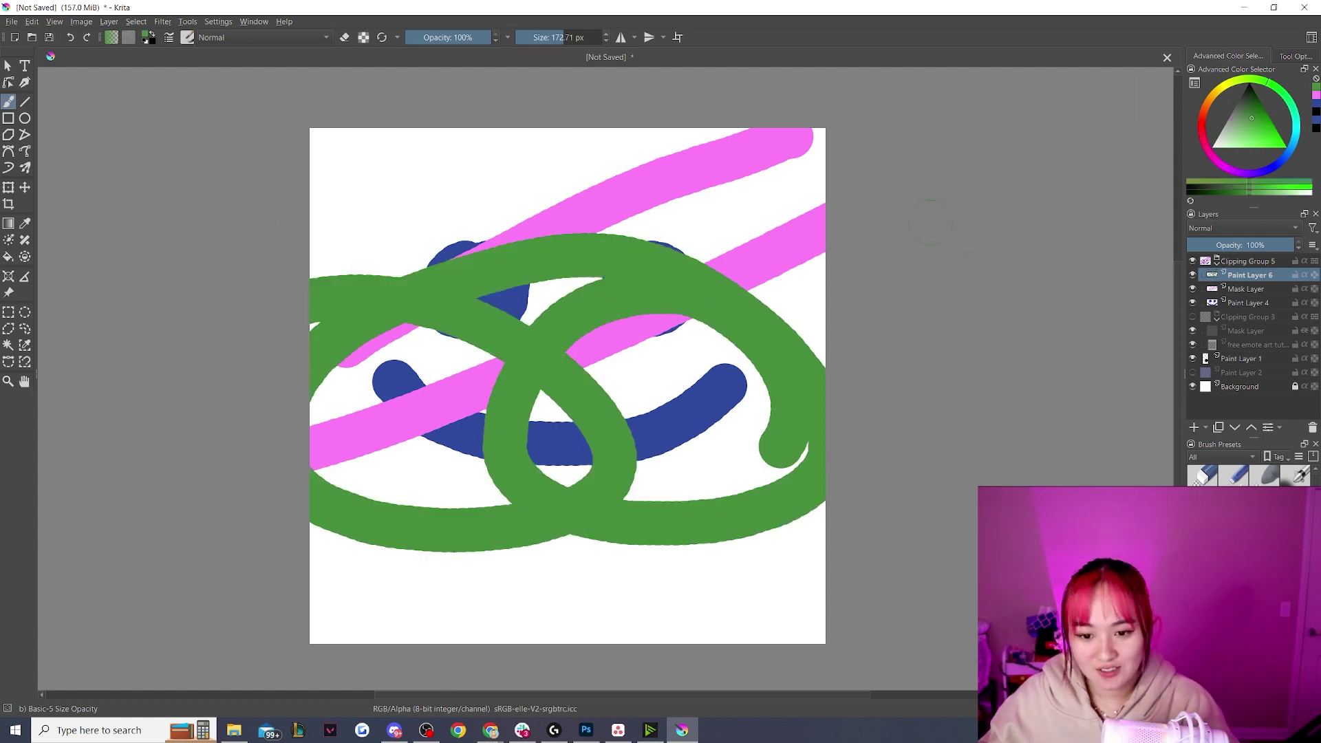
left_click(1305, 290)
left_click(1305, 276)
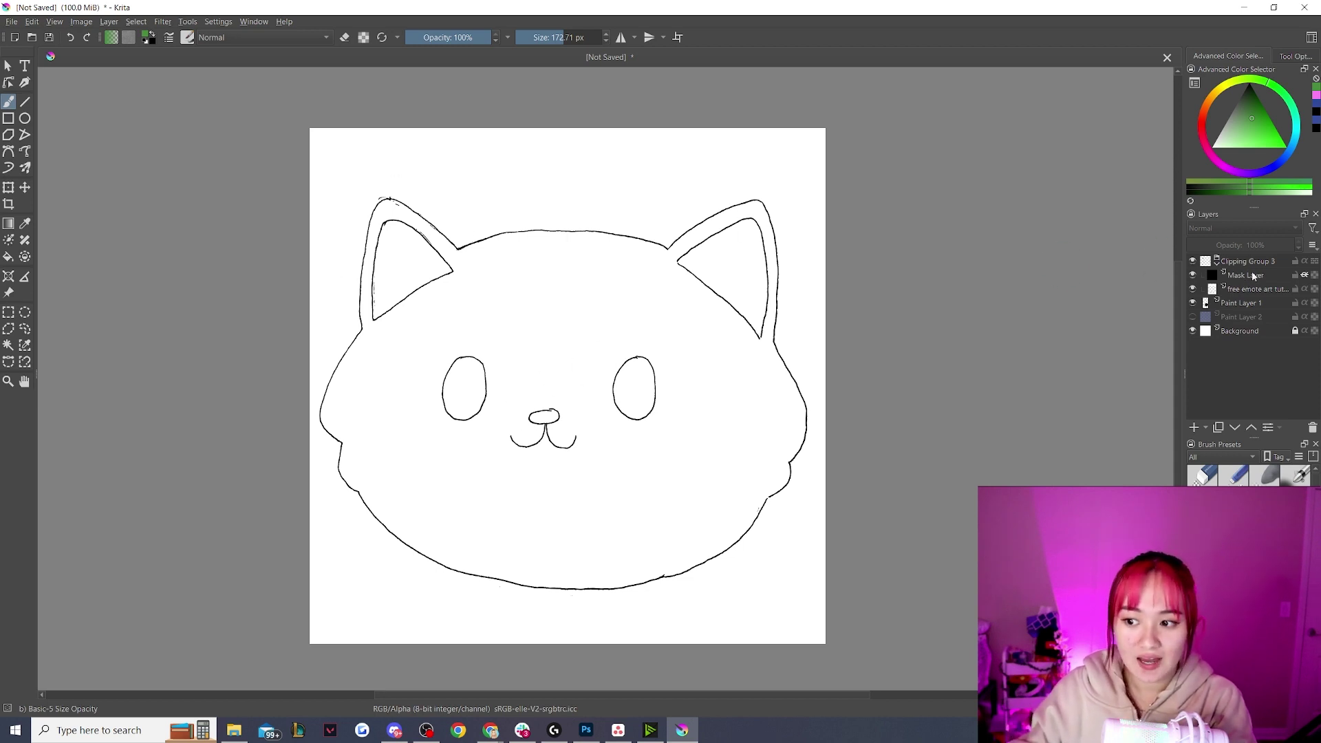
- Compare the cat's mask layer with Inherit Alpha turned off and back on, and examine the black line art up close
left_click(1306, 278)
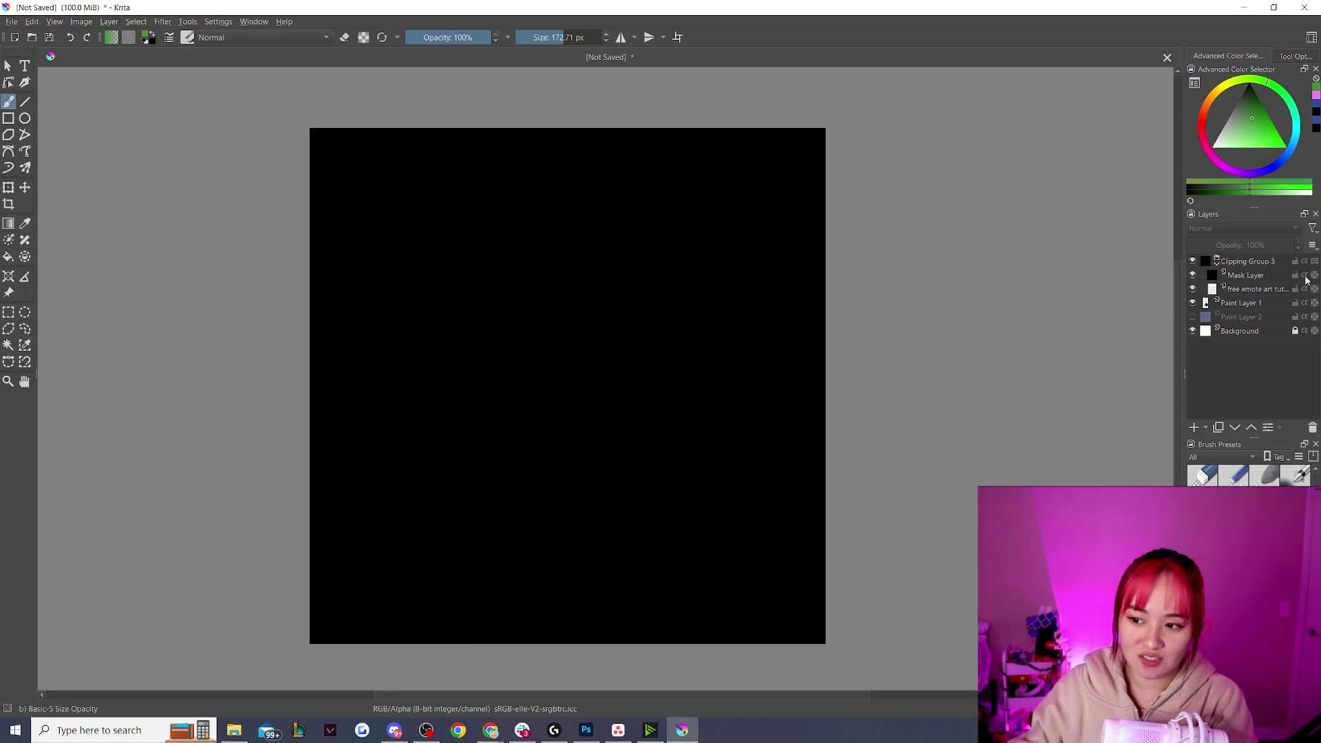
mouse_move(1301, 281)
left_click(1305, 275)
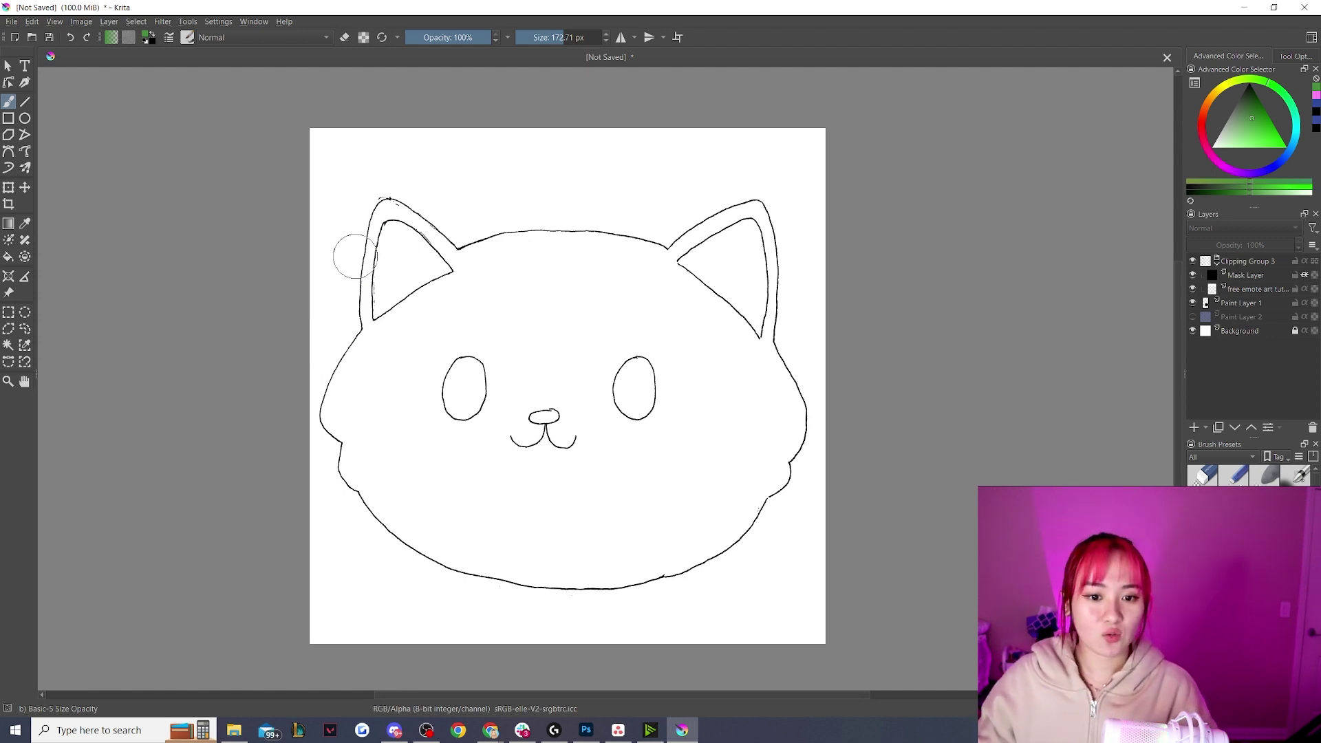
scroll(388, 241, "up", 2)
scroll(399, 218, "up", 3)
scroll(385, 295, "down", 2)
scroll(392, 293, "down", 3)
scroll(555, 465, "up", 1)
scroll(623, 441, "down", 1)
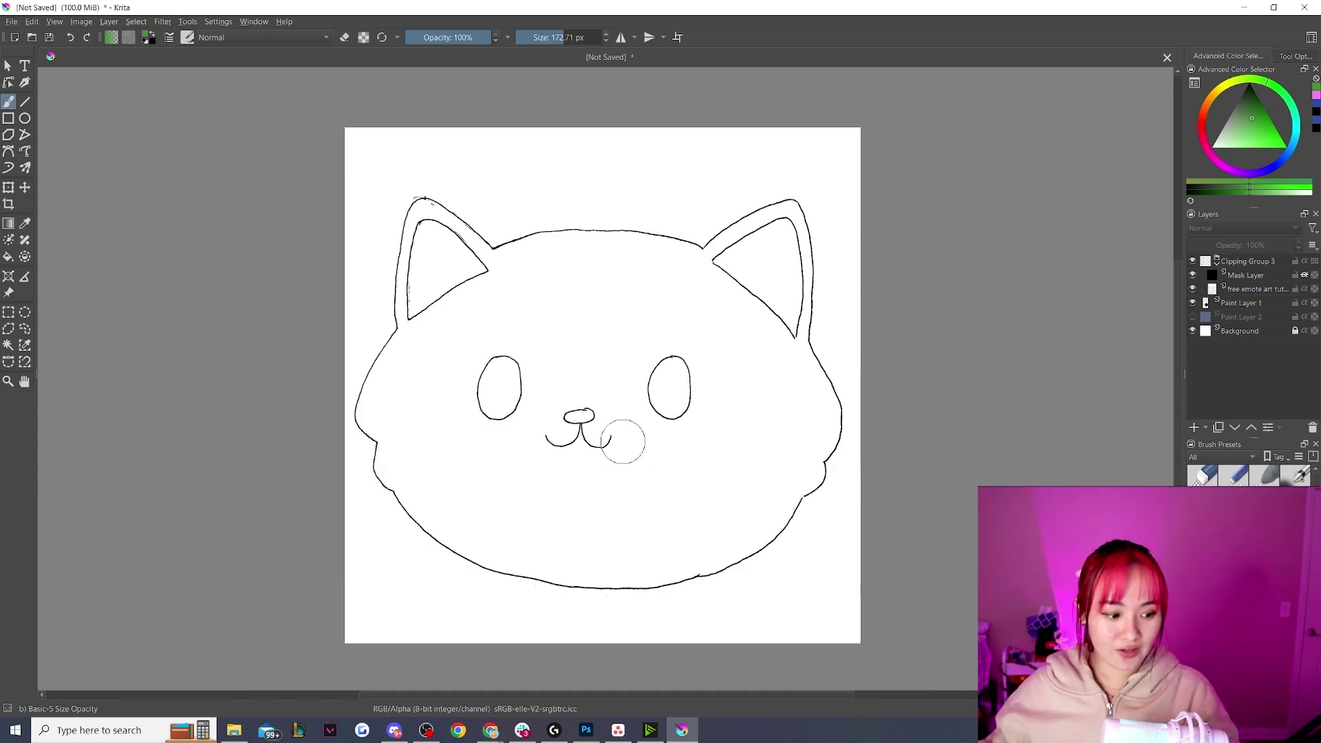
- Collapse the cat's clipping group, lower its opacity to 16%, and add a new paint layer above it
left_click(1207, 265)
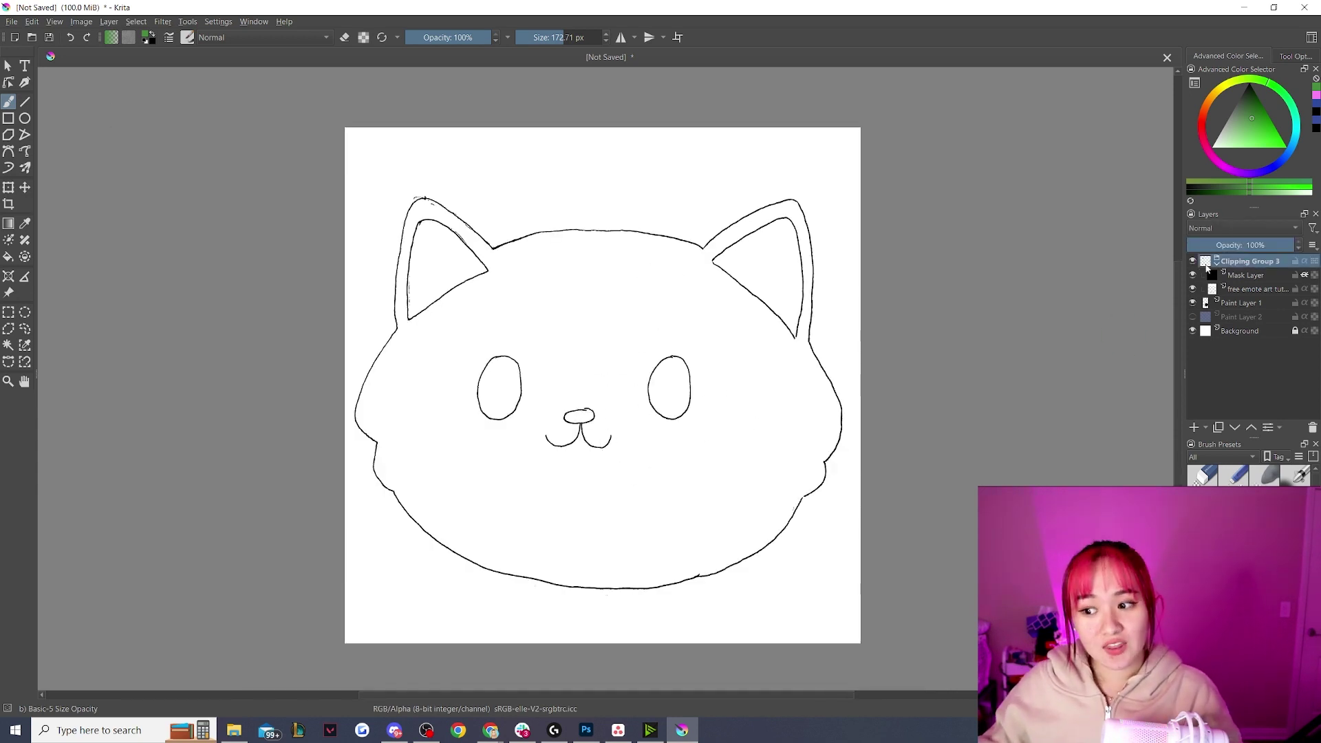
left_click(1217, 261)
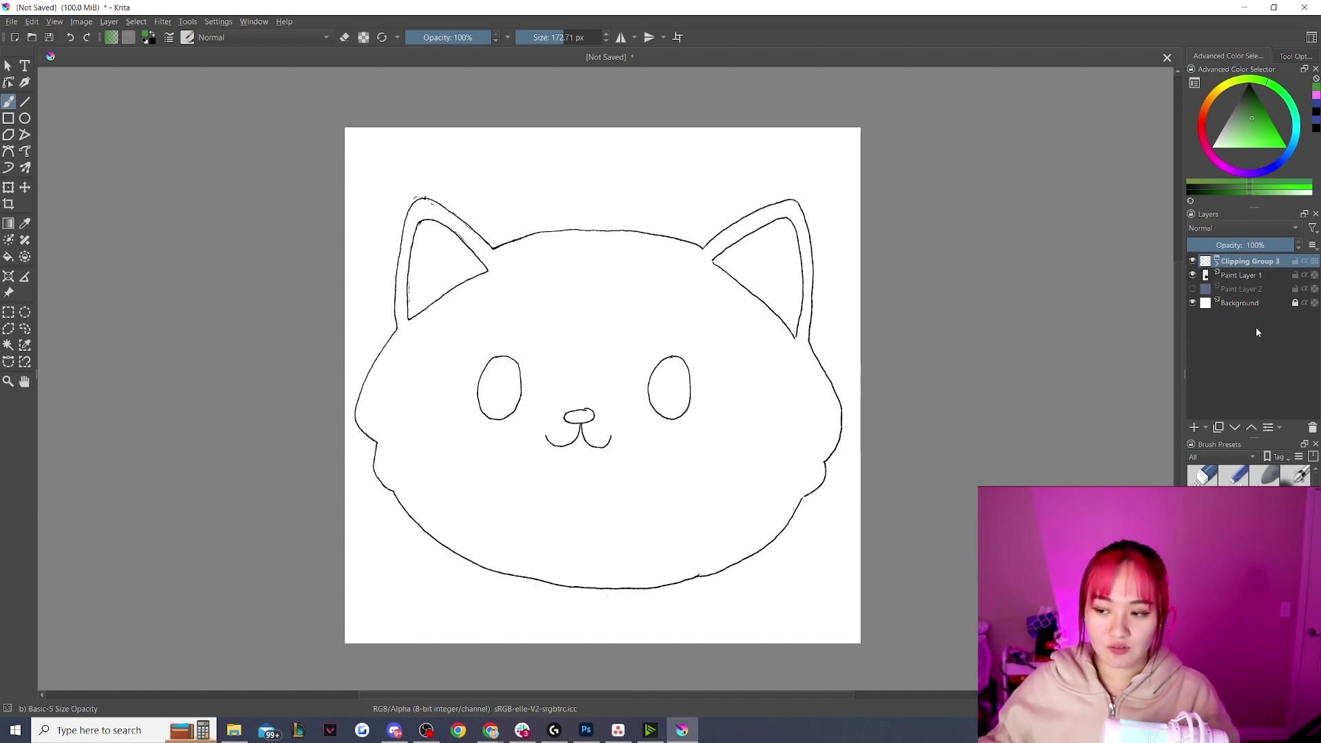
left_click_drag(1287, 246, 1205, 247)
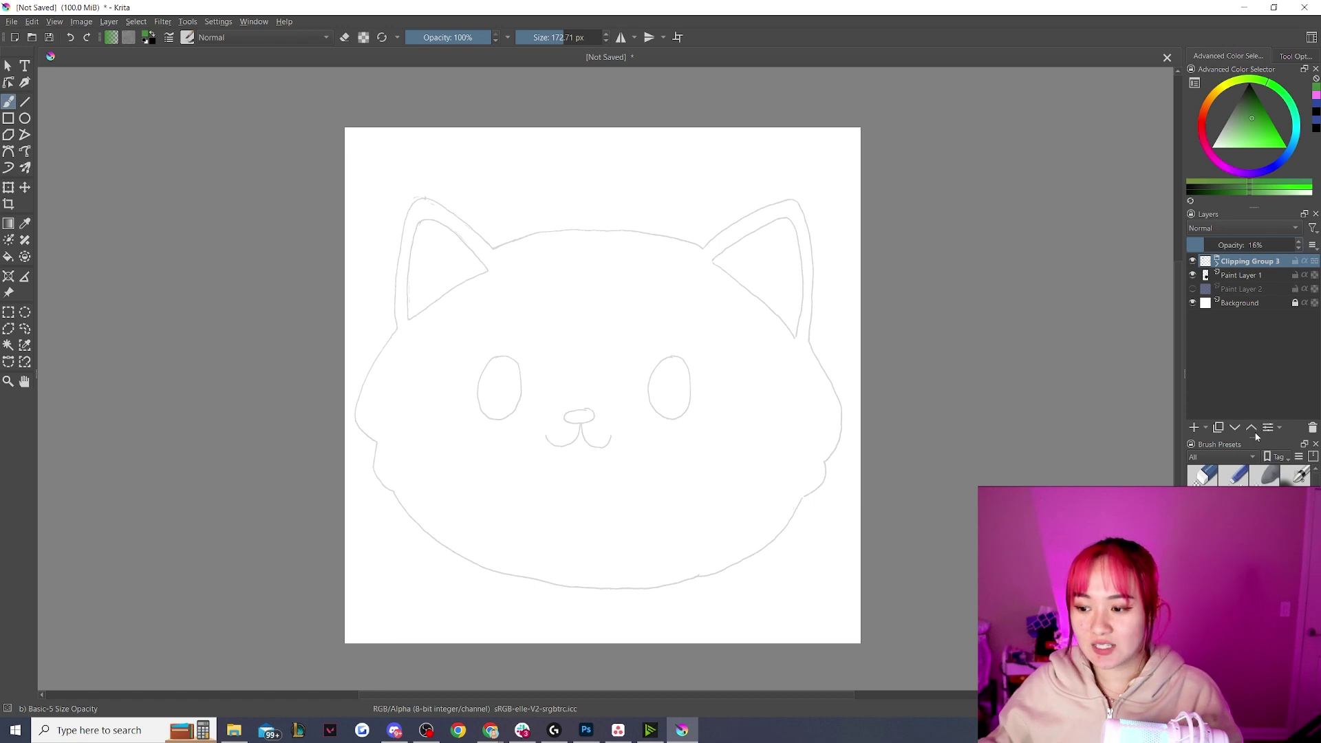
left_click(1195, 428)
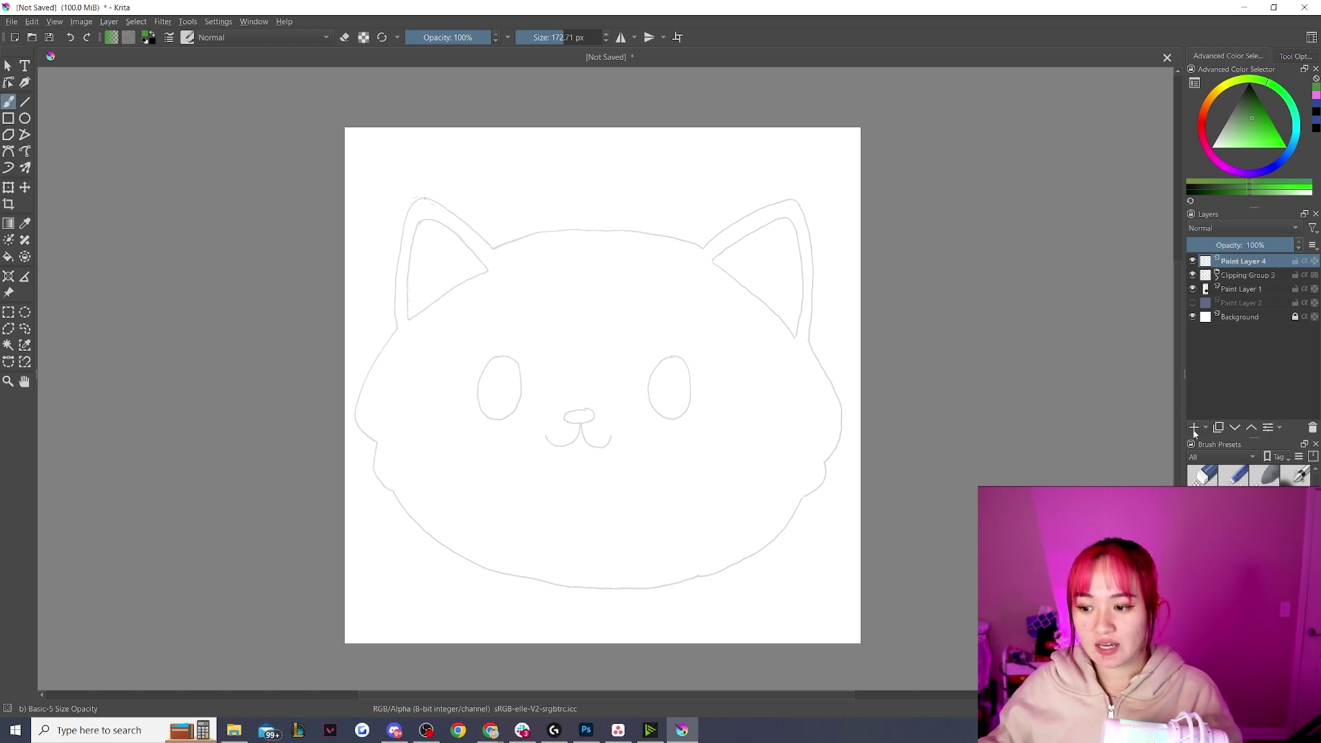
- Choose a near-black paint colour and the Basic-1 brush preset for drawing on the new layer
left_click_drag(1260, 126, 1253, 92)
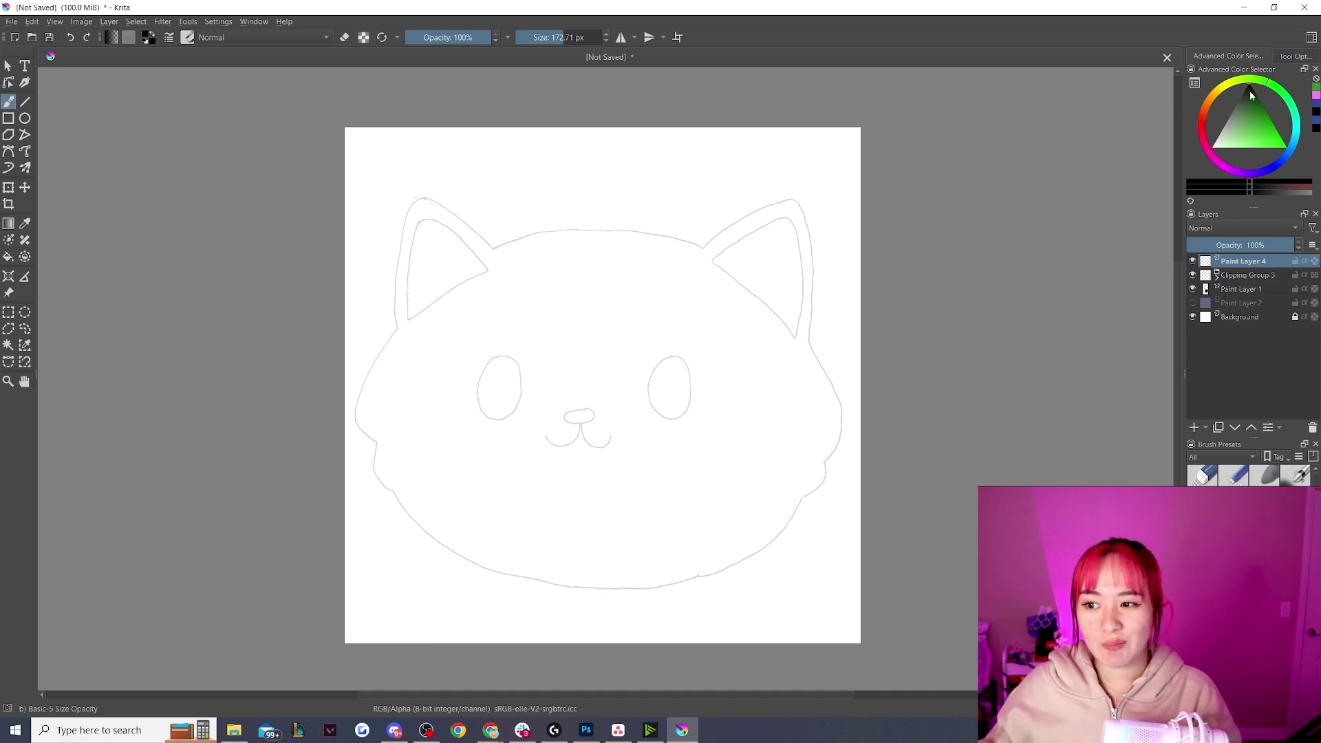
left_click(1245, 90)
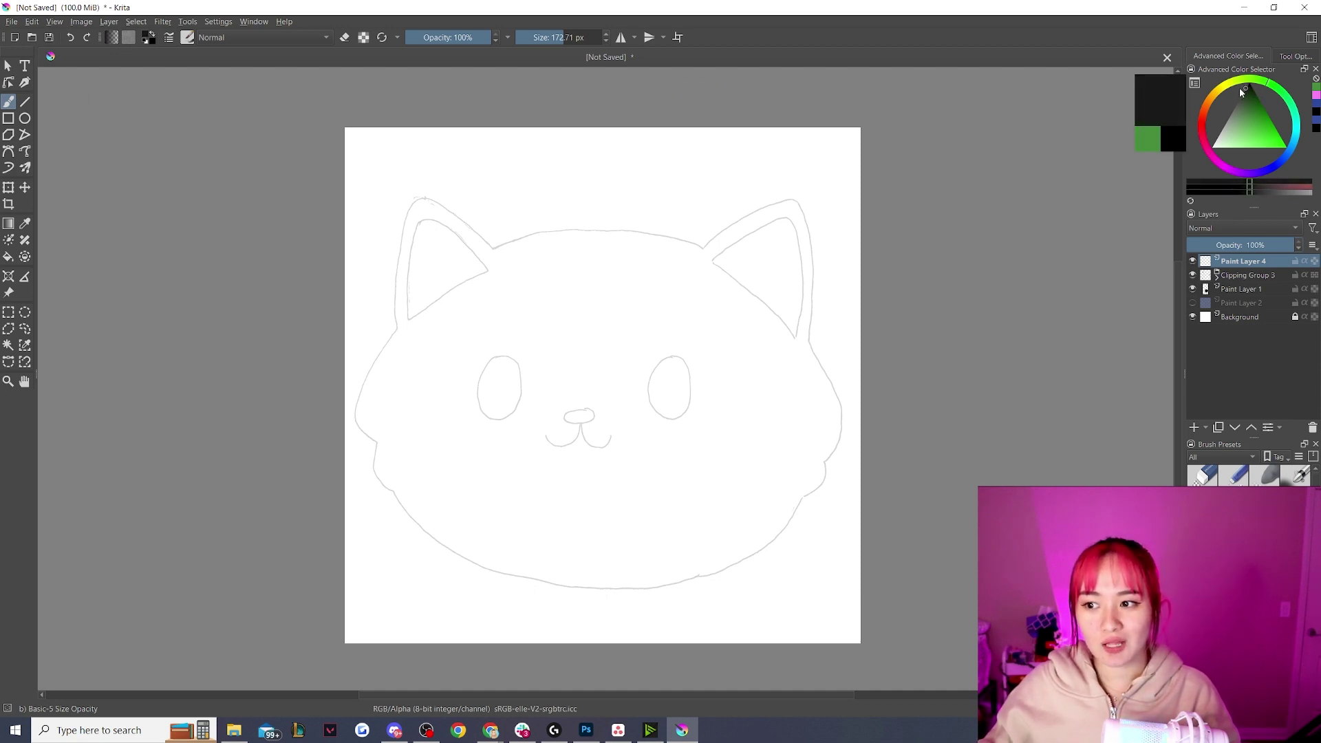
left_click(187, 37)
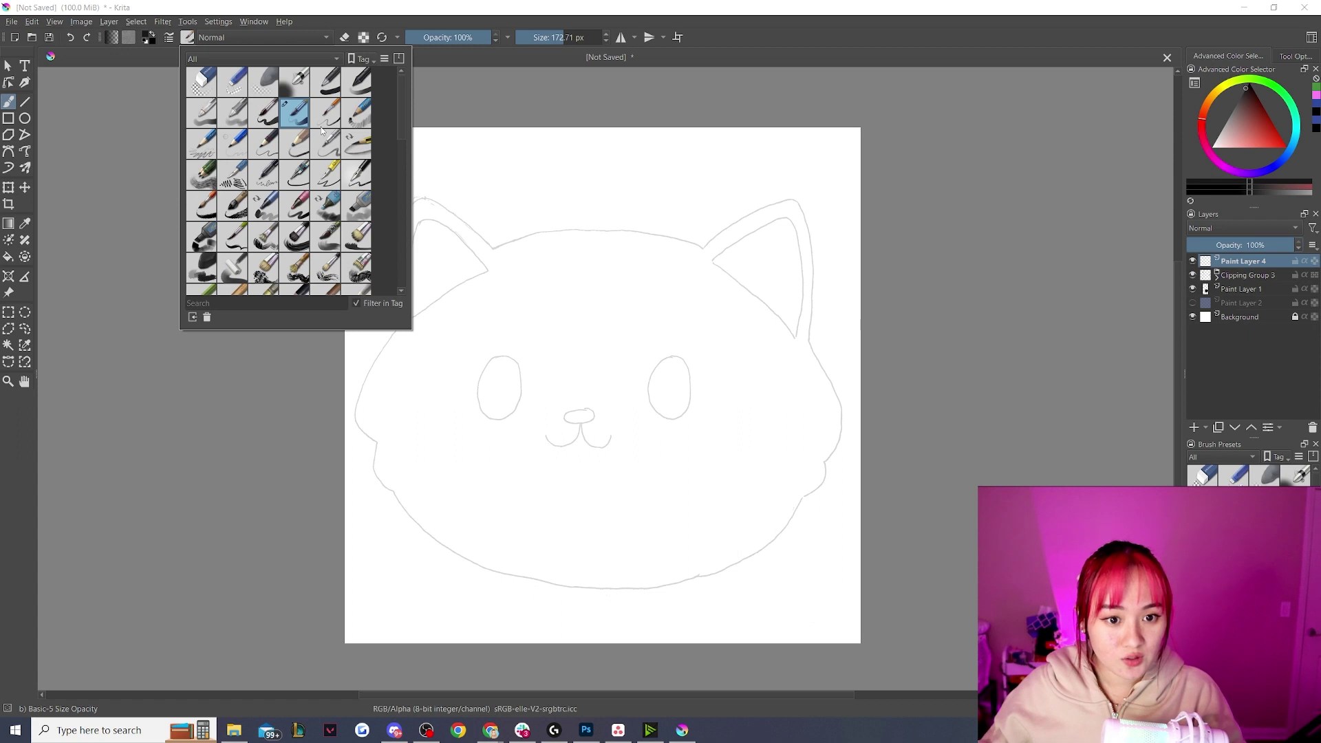
left_click(323, 89)
left_click(425, 72)
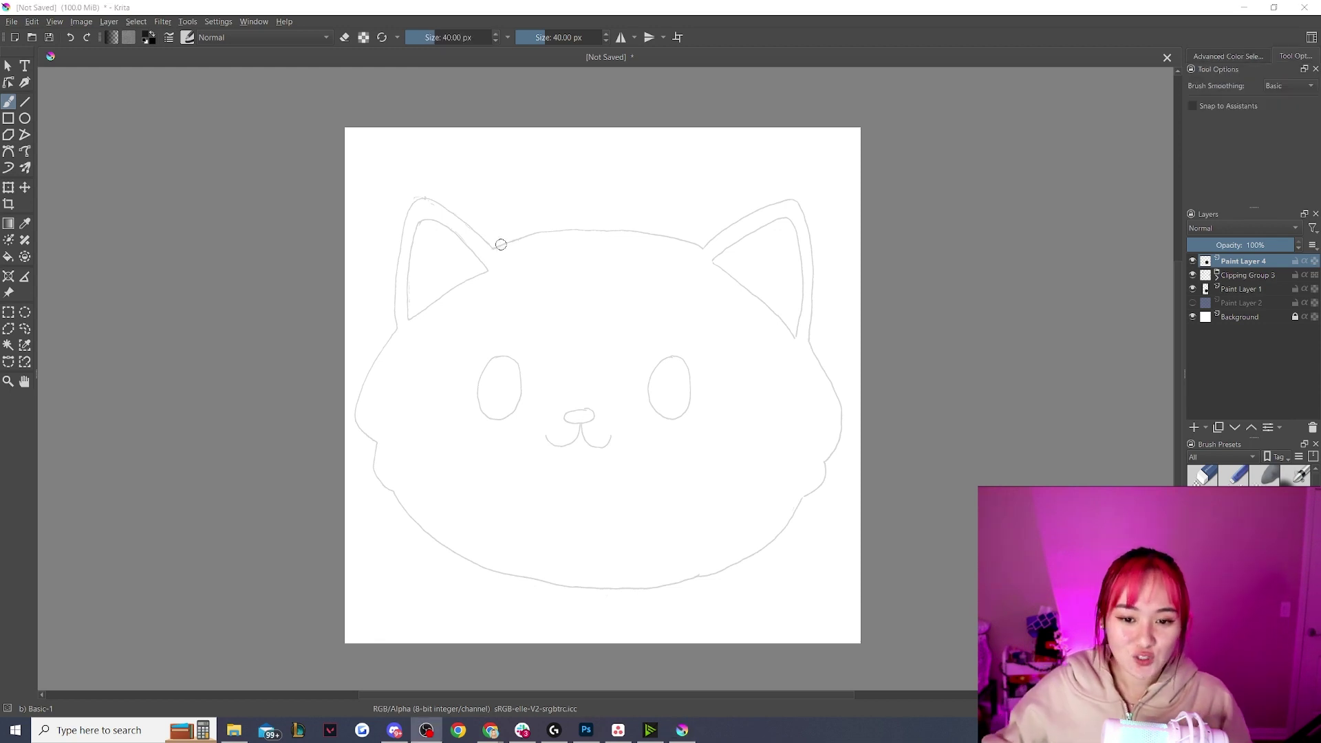
- Try strokes along the top of the cat's head and set the brush smoothing to Stabilizer
mouse_move(493, 252)
left_mouse_down()
mouse_move(519, 239)
mouse_move(704, 247)
left_mouse_up()
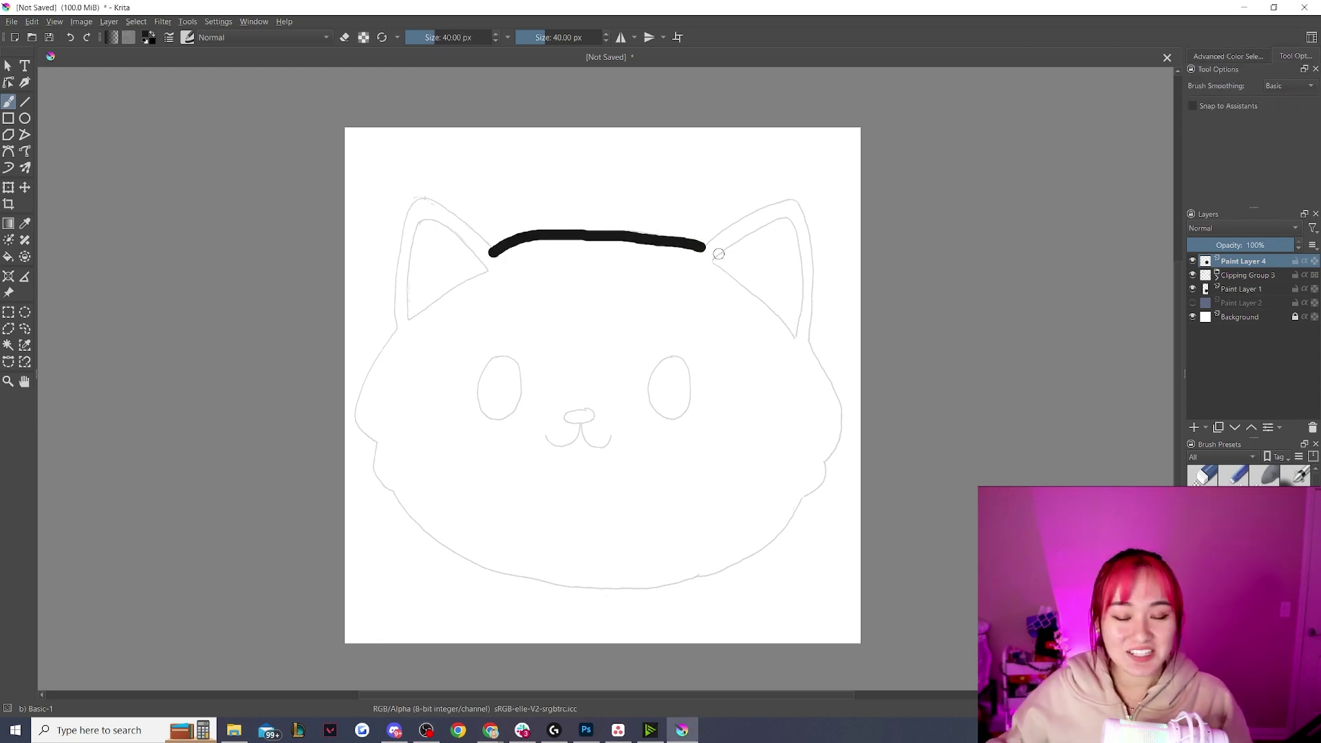
key("ctrl+z")
left_click(1211, 57)
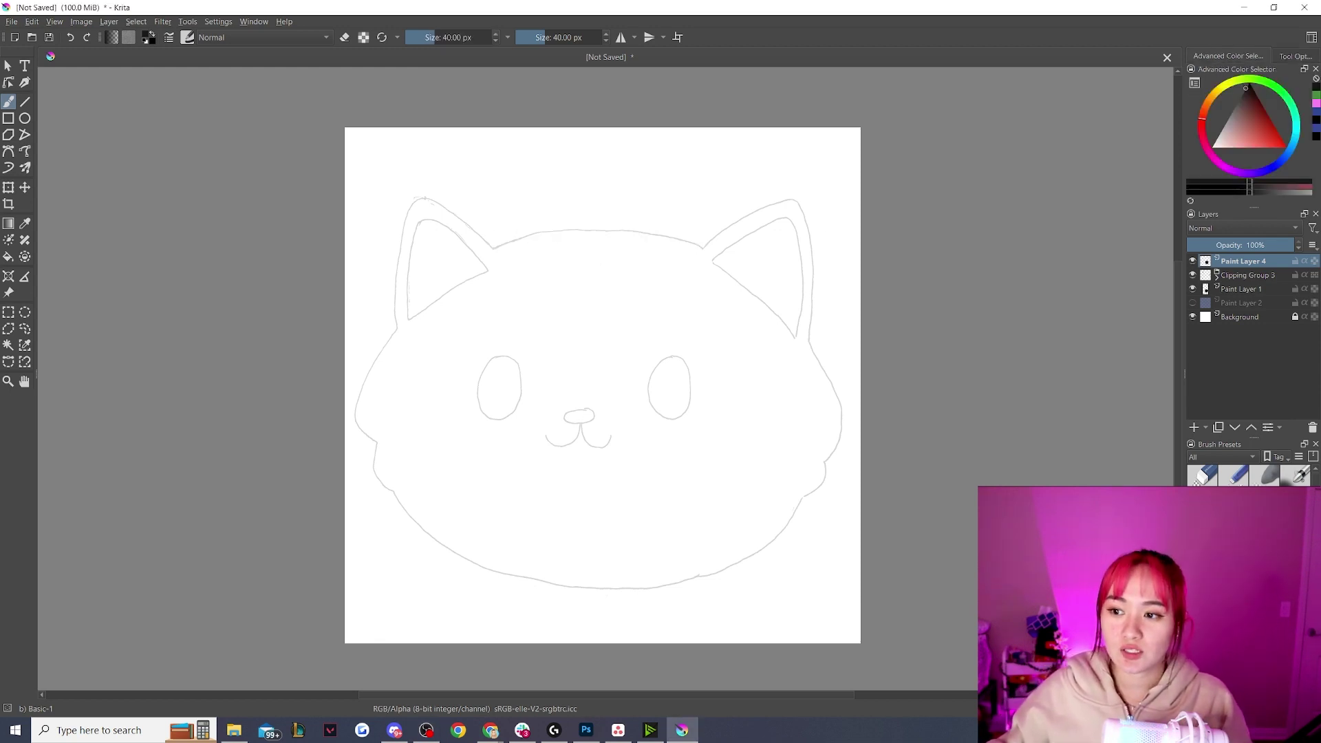
left_click(1296, 57)
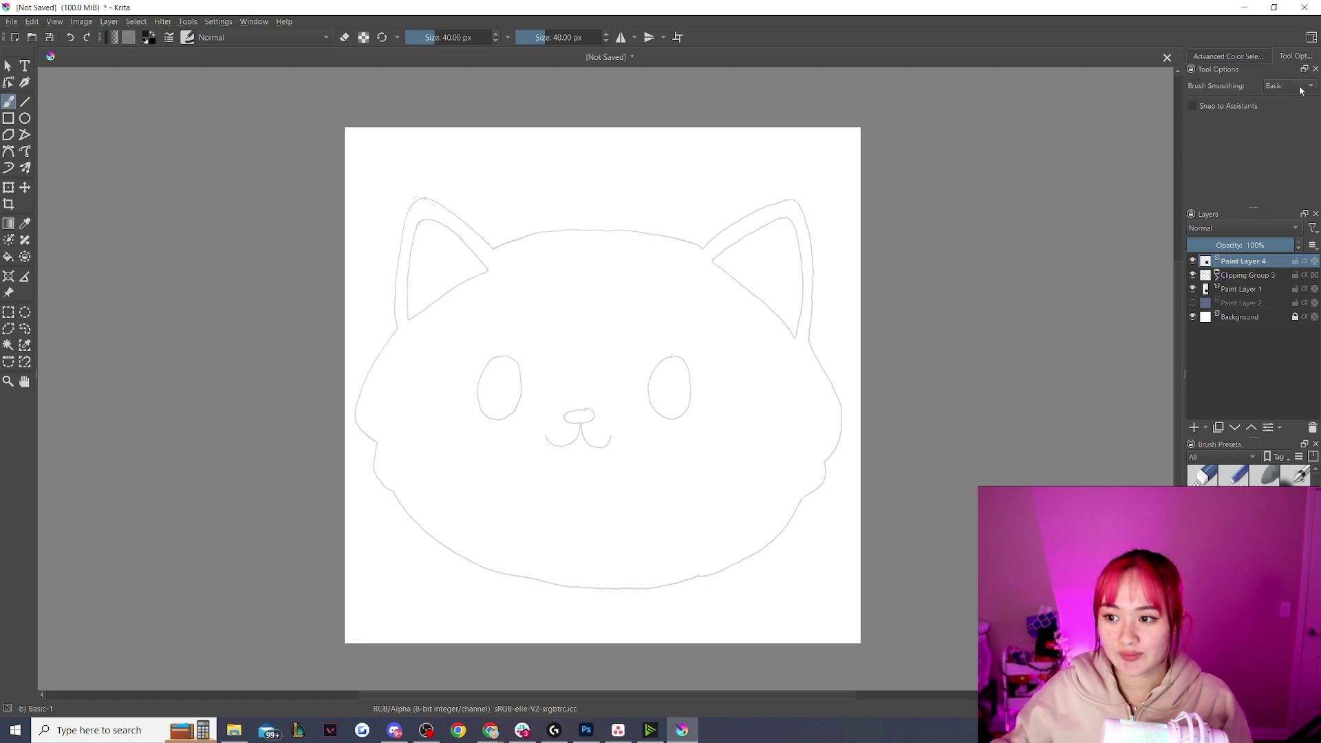
left_click(1293, 88)
left_click(1283, 102)
mouse_move(488, 247)
left_mouse_down()
mouse_move(546, 233)
mouse_move(713, 251)
left_mouse_up()
key("ctrl+z")
left_click(1283, 85)
left_click(1284, 101)
- Practise stabilized strokes between the ears along the top of the head, undoing each one
mouse_move(490, 245)
left_mouse_down()
mouse_move(642, 217)
mouse_move(709, 241)
left_mouse_up()
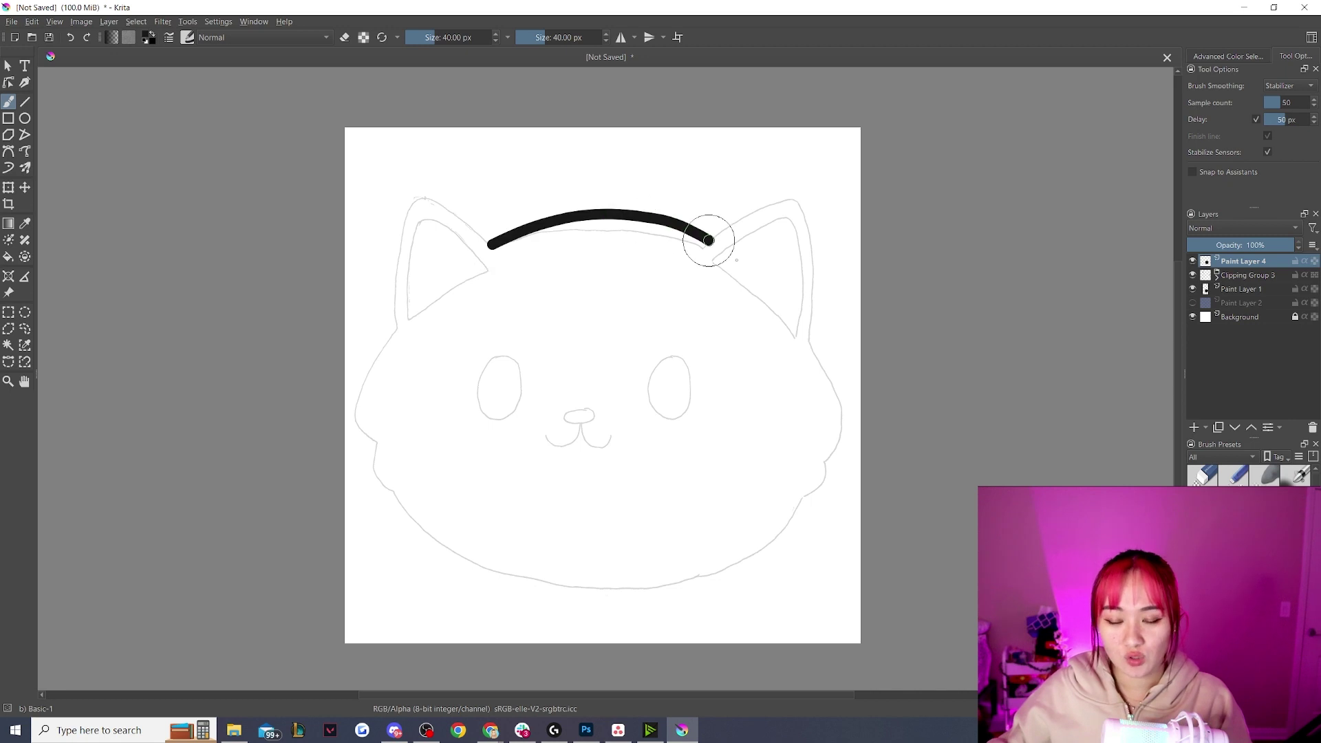
key("ctrl+z")
mouse_move(490, 245)
left_mouse_down()
mouse_move(588, 228)
mouse_move(729, 265)
left_mouse_up()
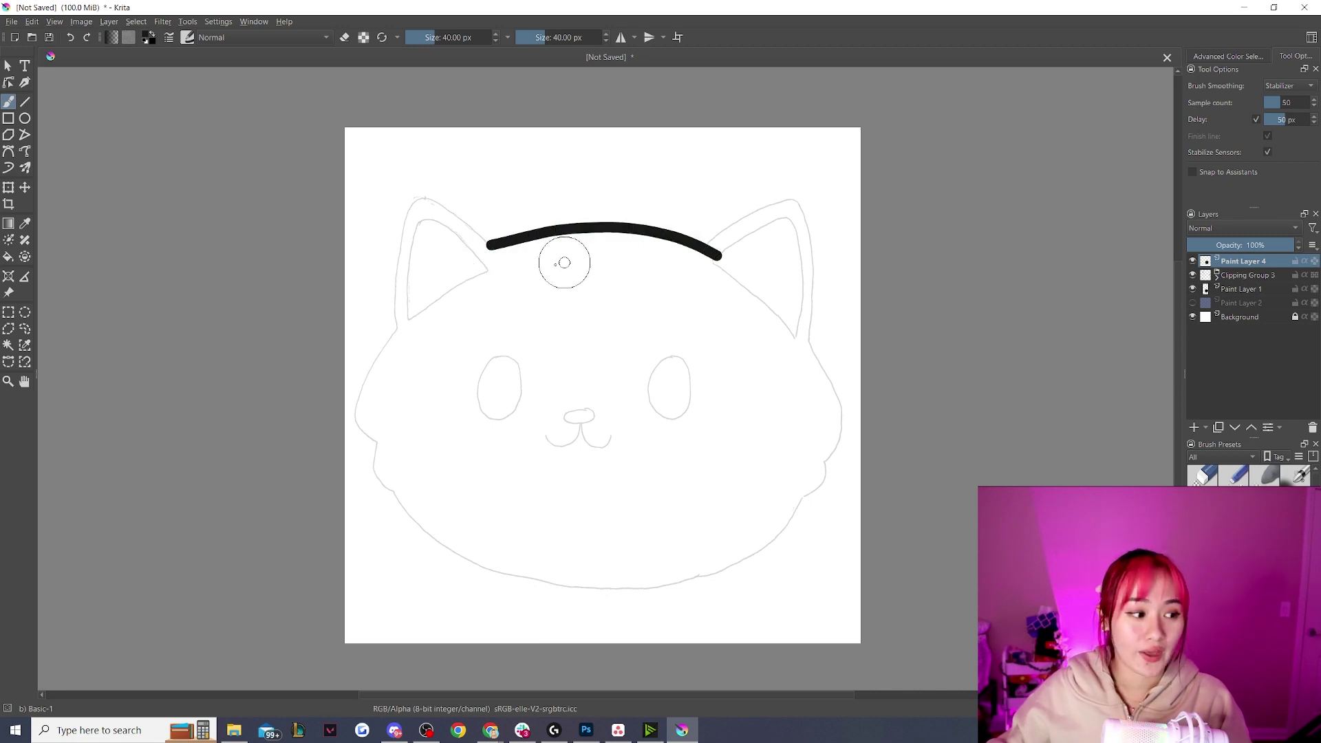
key("ctrl+z")
left_click_drag(492, 251, 629, 234)
key("ctrl+z")
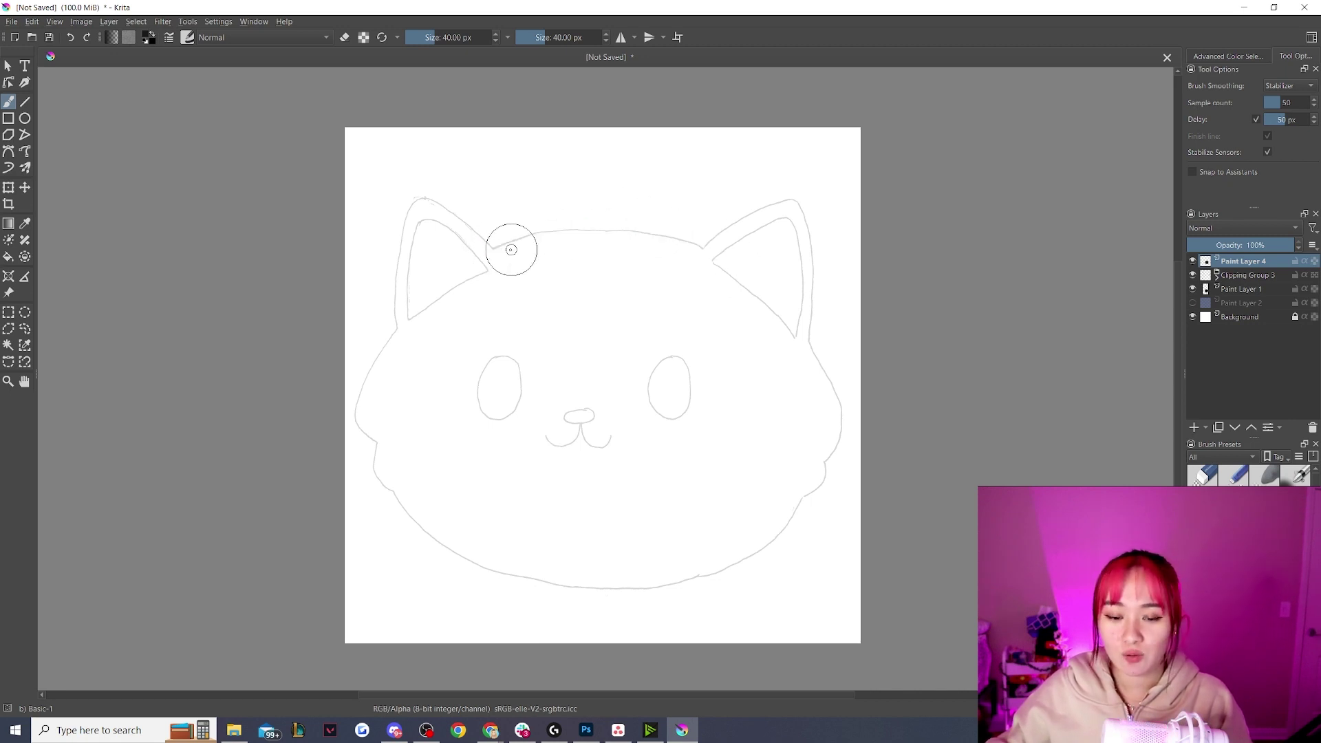
mouse_move(496, 245)
left_mouse_down()
mouse_move(640, 229)
mouse_move(712, 241)
left_mouse_up()
key("ctrl+z")
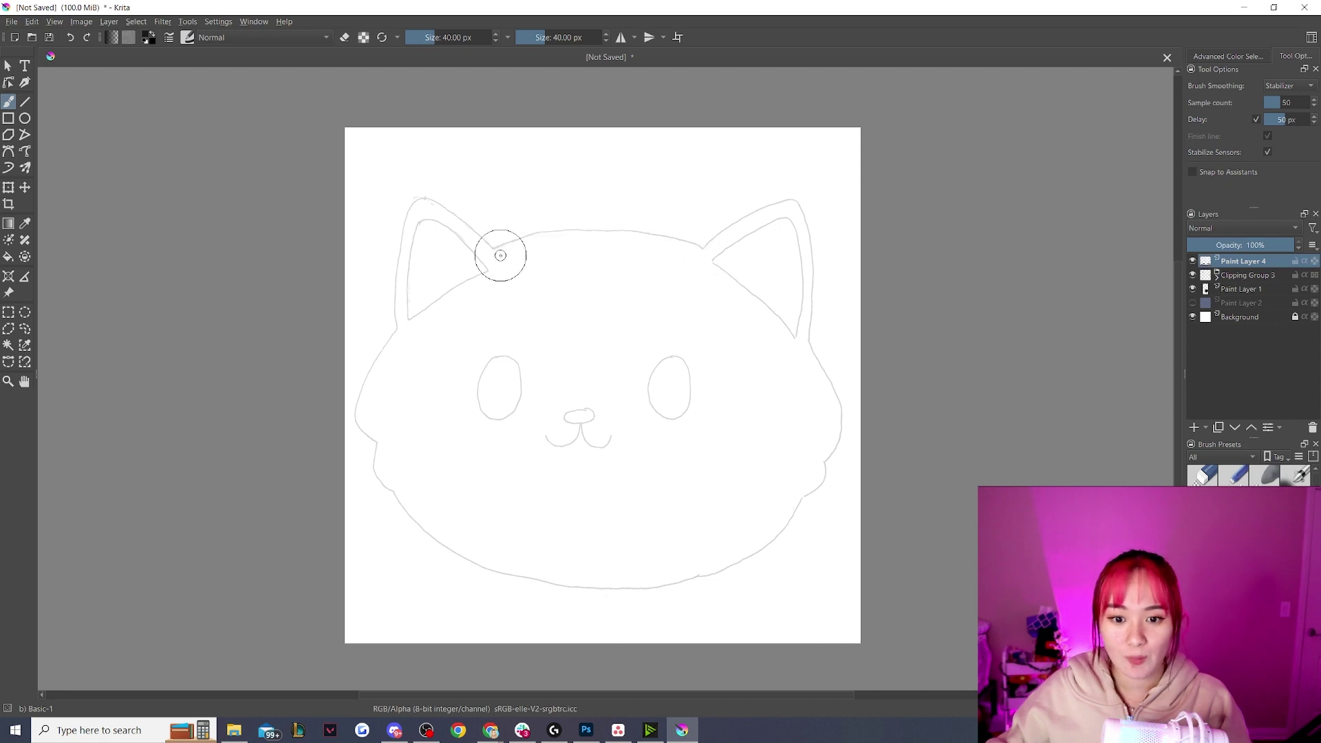
left_click_drag(495, 247, 678, 241)
key("ctrl+z")
left_click_drag(495, 251, 670, 204)
key("ctrl+z")
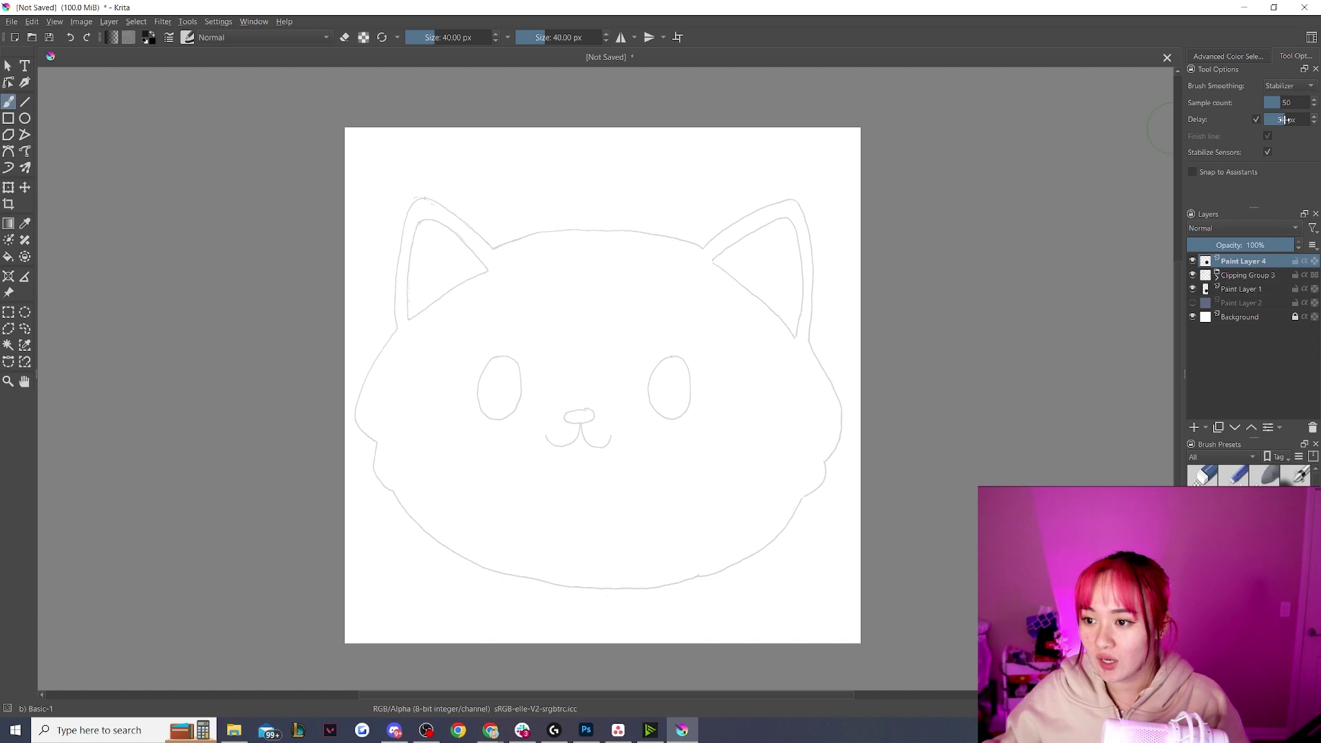
left_click_drag(475, 252, 619, 237)
key("ctrl+z")
mouse_move(495, 247)
left_mouse_down()
mouse_move(573, 228)
mouse_move(672, 235)
left_mouse_up()
key("ctrl+z")
mouse_move(497, 250)
left_mouse_down()
mouse_move(560, 224)
mouse_move(649, 227)
mouse_move(703, 250)
left_mouse_up()
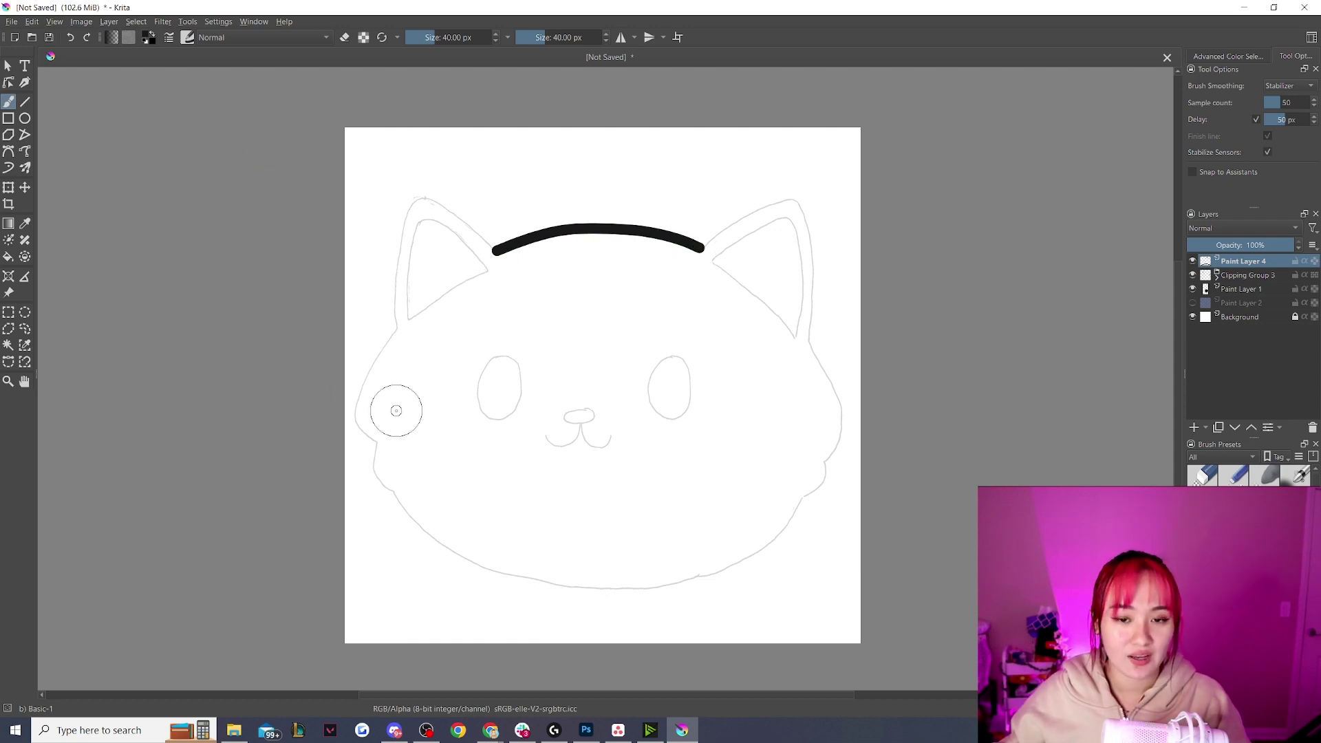
key("ctrl+z")
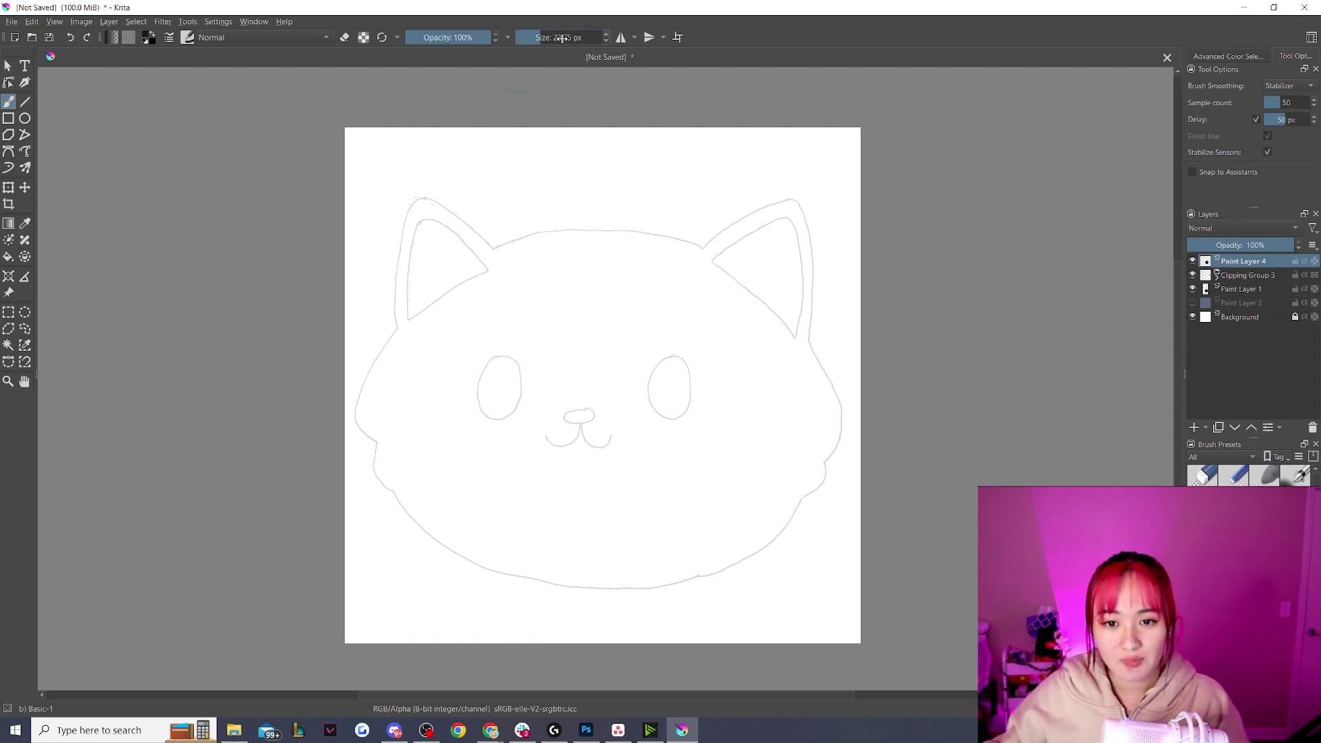
- Set the brush size to 60.74 px
left_click(563, 38)
left_click(539, 39)
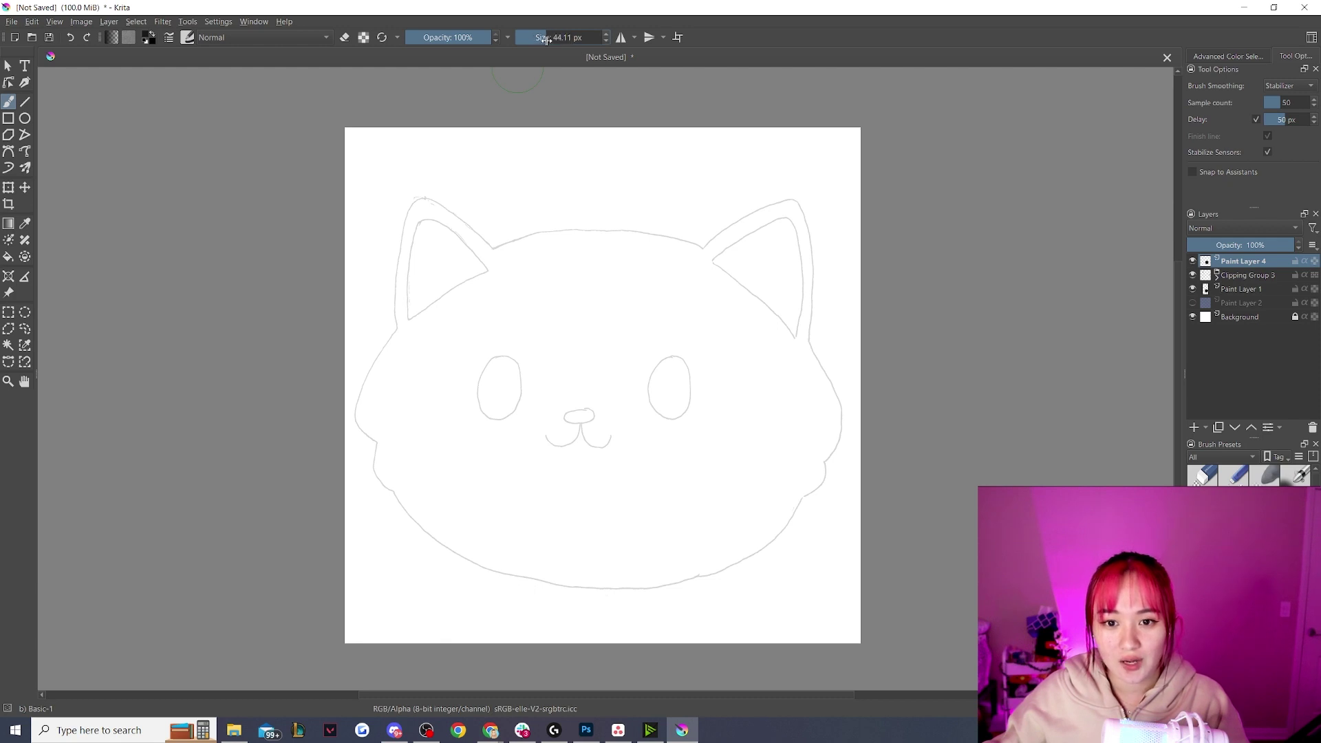
left_click(605, 41)
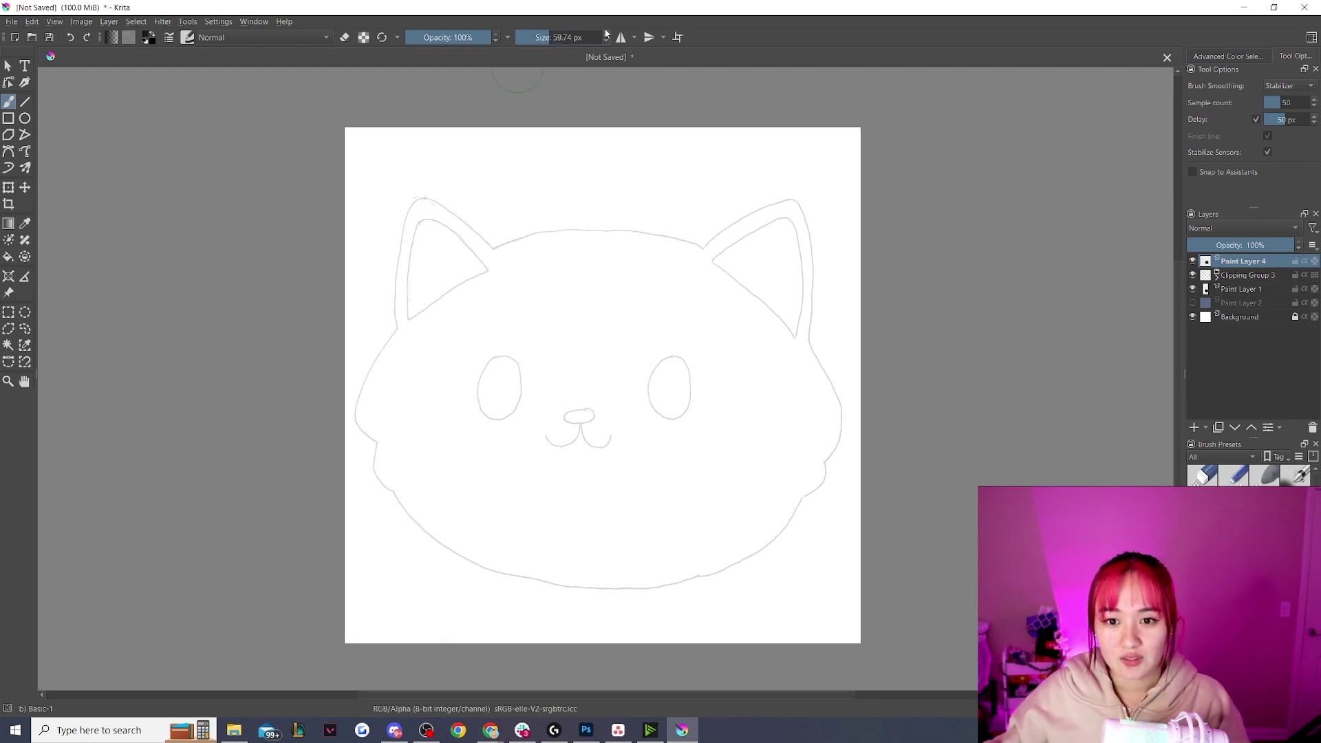
- Try outlining the top of the head and both ears without mirroring, and undo all the strokes
left_click_drag(490, 252, 704, 245)
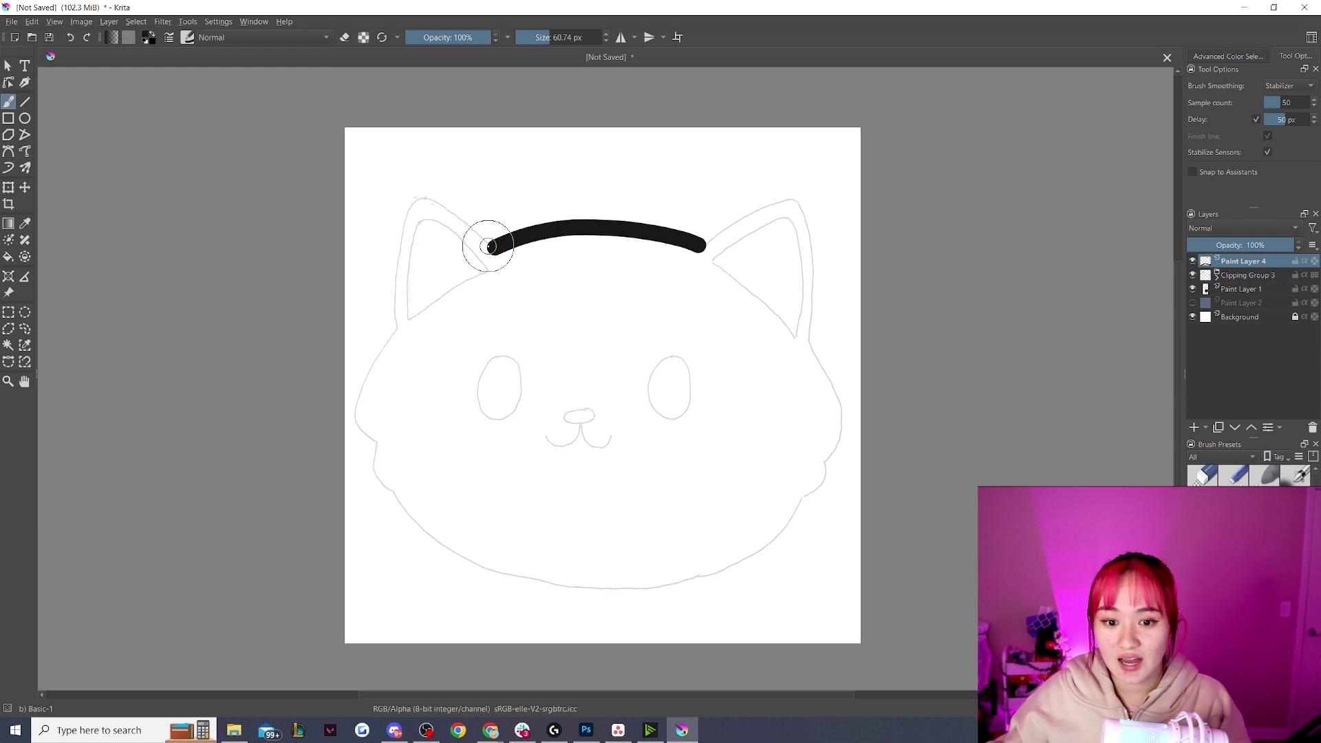
mouse_move(494, 251)
left_mouse_down()
mouse_move(415, 202)
mouse_move(400, 229)
mouse_move(395, 313)
left_mouse_up()
key("ctrl+z")
mouse_move(494, 249)
left_mouse_down()
mouse_move(423, 189)
mouse_move(411, 195)
mouse_move(394, 326)
left_mouse_up()
mouse_move(702, 244)
left_mouse_down()
mouse_move(773, 195)
mouse_move(819, 207)
mouse_move(812, 377)
left_mouse_up()
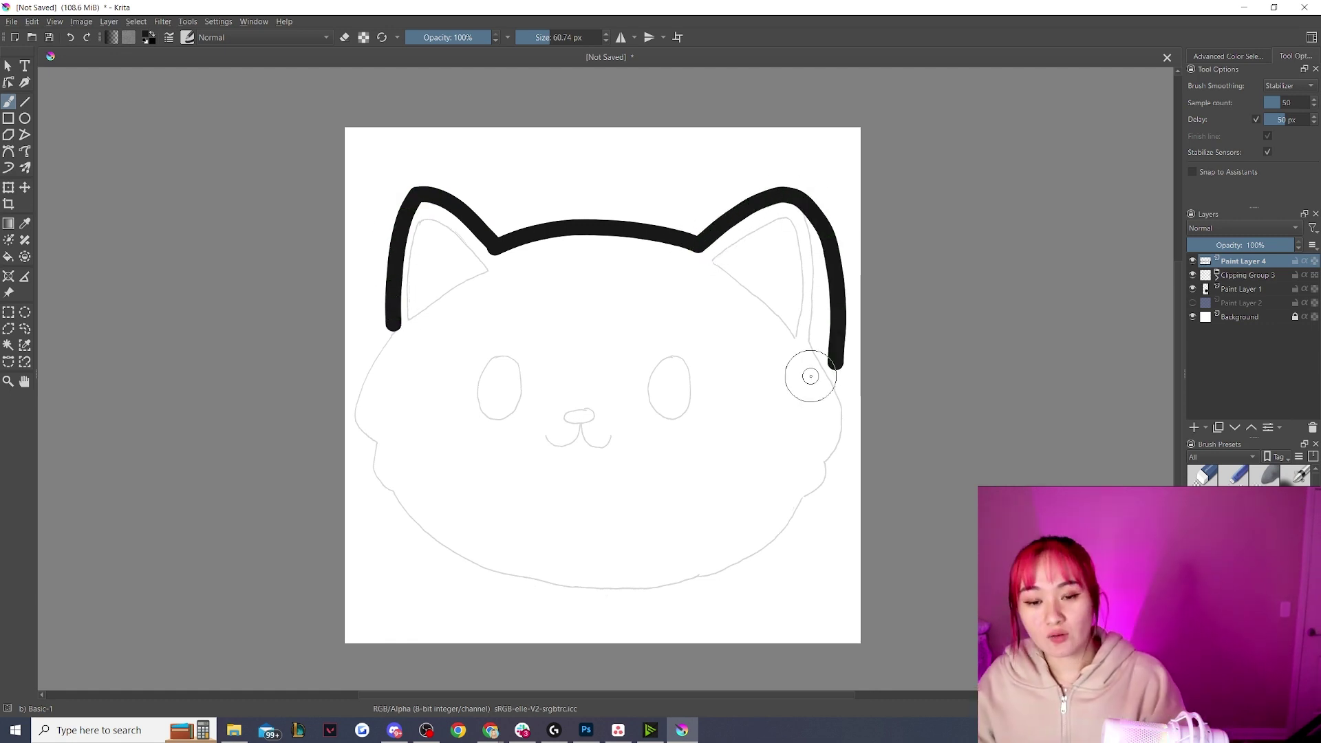
key("ctrl+z")
key("ctrl+z")
key("ctrl+z")
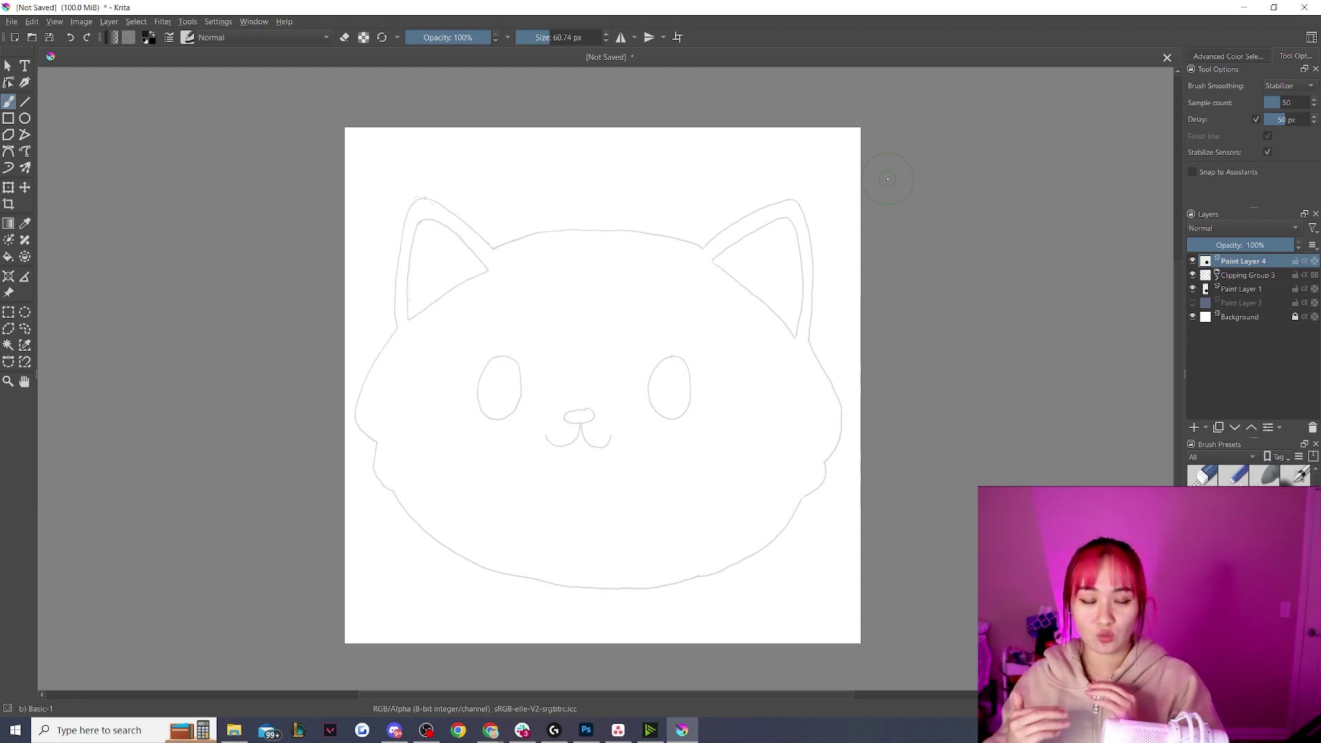
- Turn on horizontal mirroring, shift its axis slightly to line up with the cat's face, and delete the blank Paint Layer 4
left_click(620, 41)
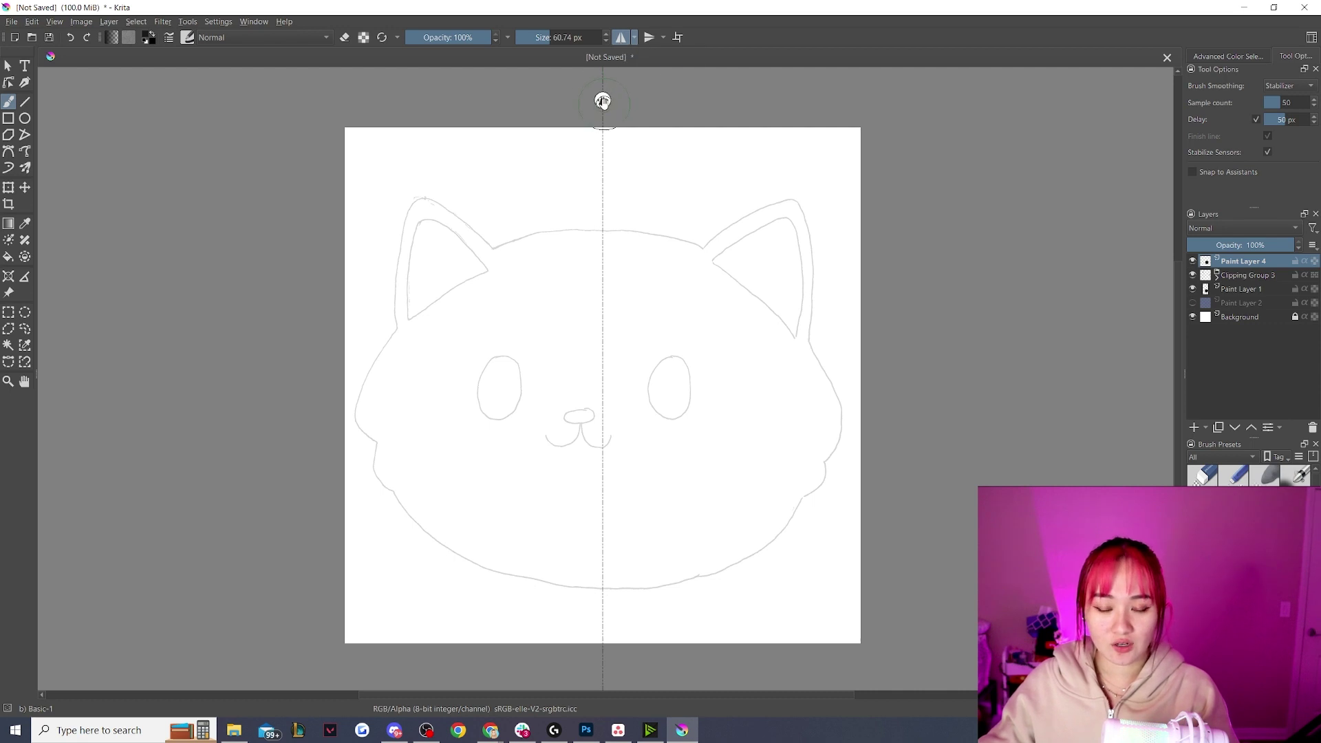
mouse_move(603, 101)
left_mouse_down()
mouse_move(465, 127)
mouse_move(646, 121)
mouse_move(599, 123)
left_mouse_up()
key("shift+Delete")
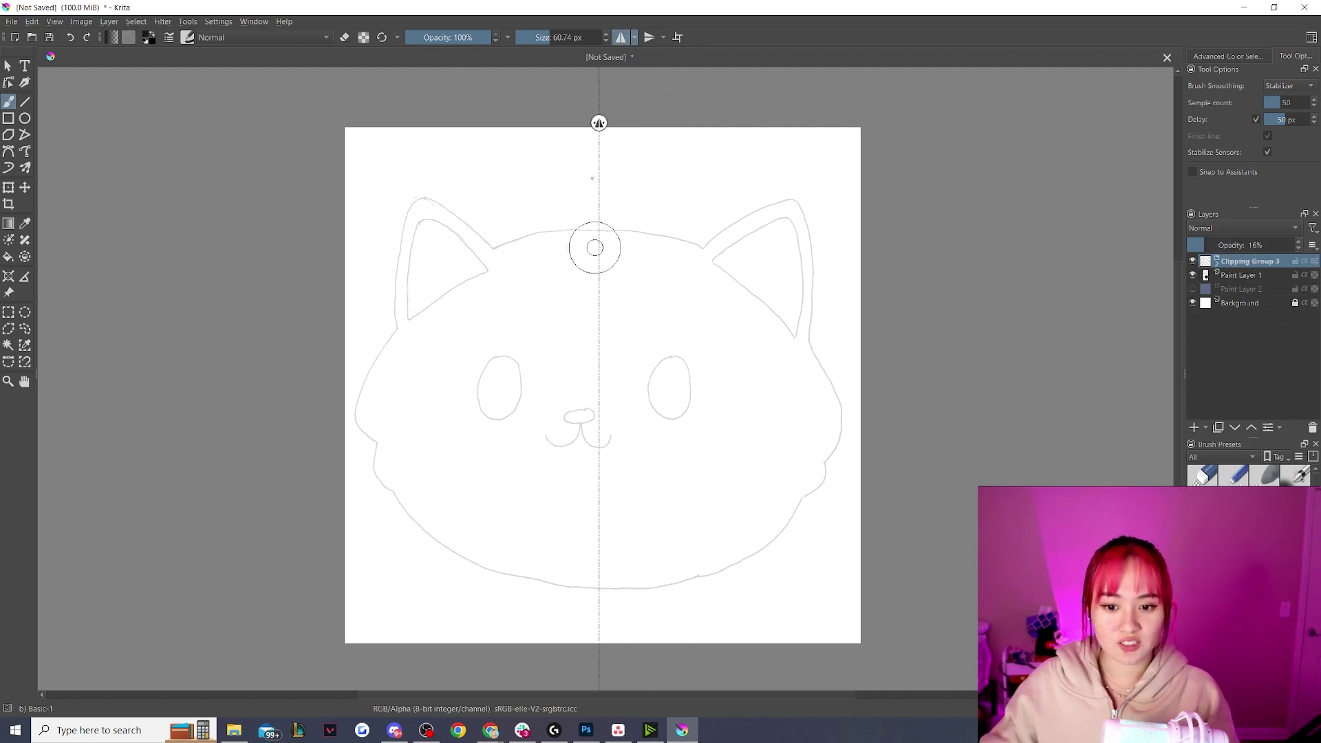
- Try vertical mirroring to see its axis, and switch back to horizontal mirroring
left_click(622, 37)
left_click(649, 37)
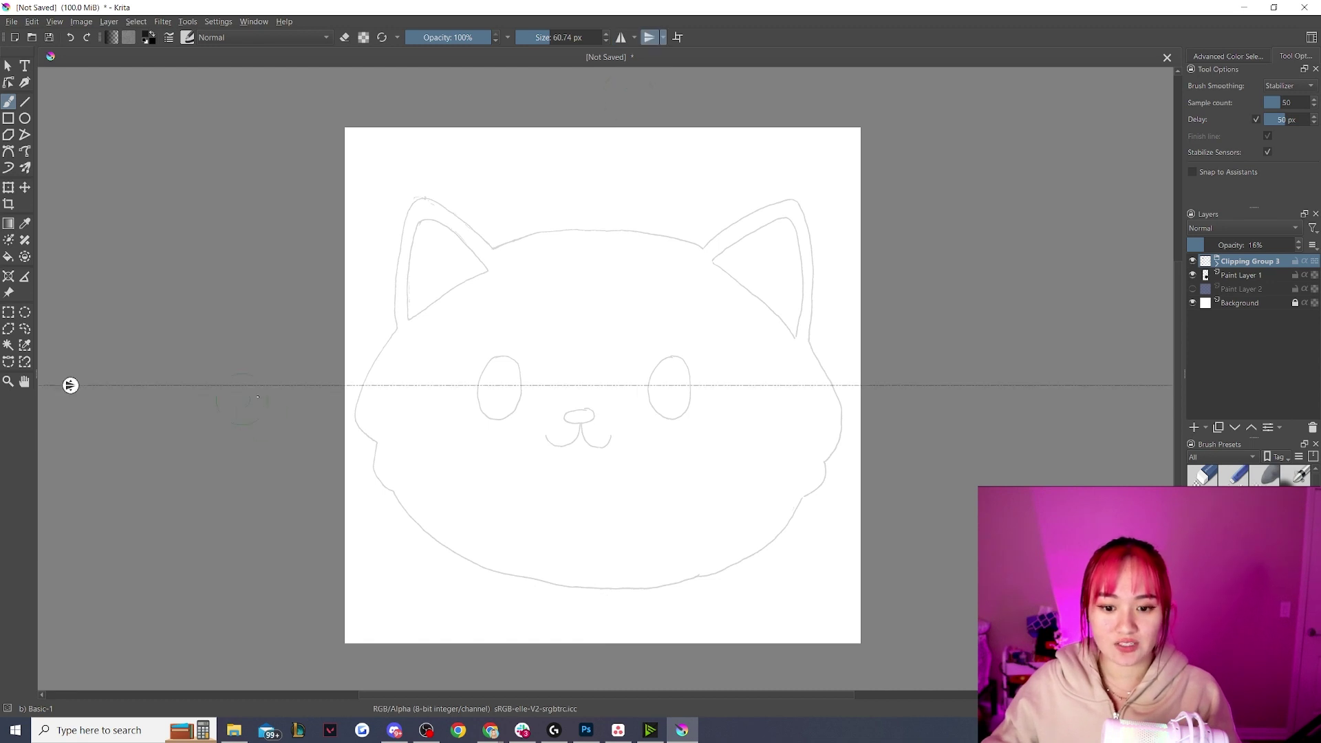
left_click(649, 37)
left_click(622, 37)
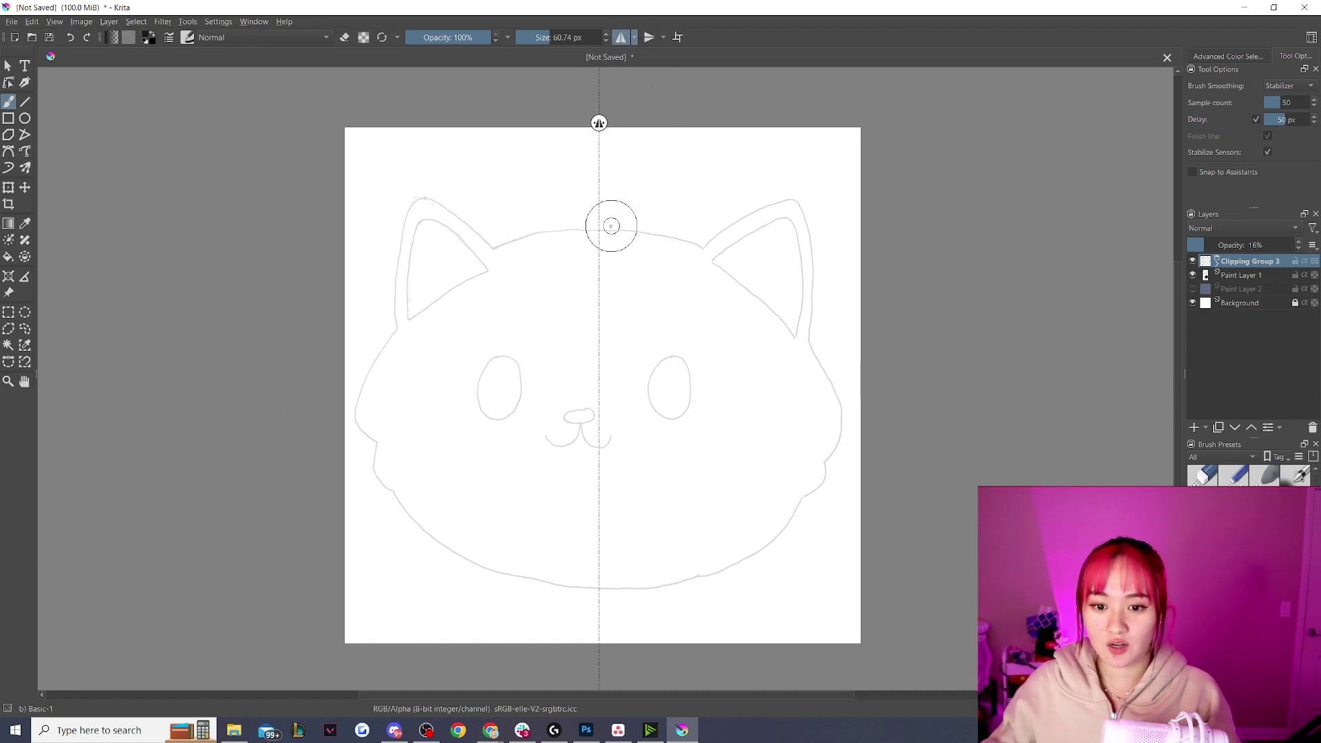
- Add a new paint layer and outline both ears on it with mirrored strokes
key("Insert")
mouse_move(701, 249)
left_mouse_down()
mouse_move(762, 207)
mouse_move(817, 212)
mouse_move(825, 348)
left_mouse_up()
key("ctrl+z")
left_click_drag(803, 206, 815, 344)
key("ctrl+z")
mouse_move(803, 201)
left_mouse_down()
mouse_move(824, 351)
mouse_move(811, 339)
mouse_move(823, 365)
mouse_move(817, 343)
mouse_move(831, 354)
mouse_move(843, 448)
left_mouse_up()
key("ctrl+z")
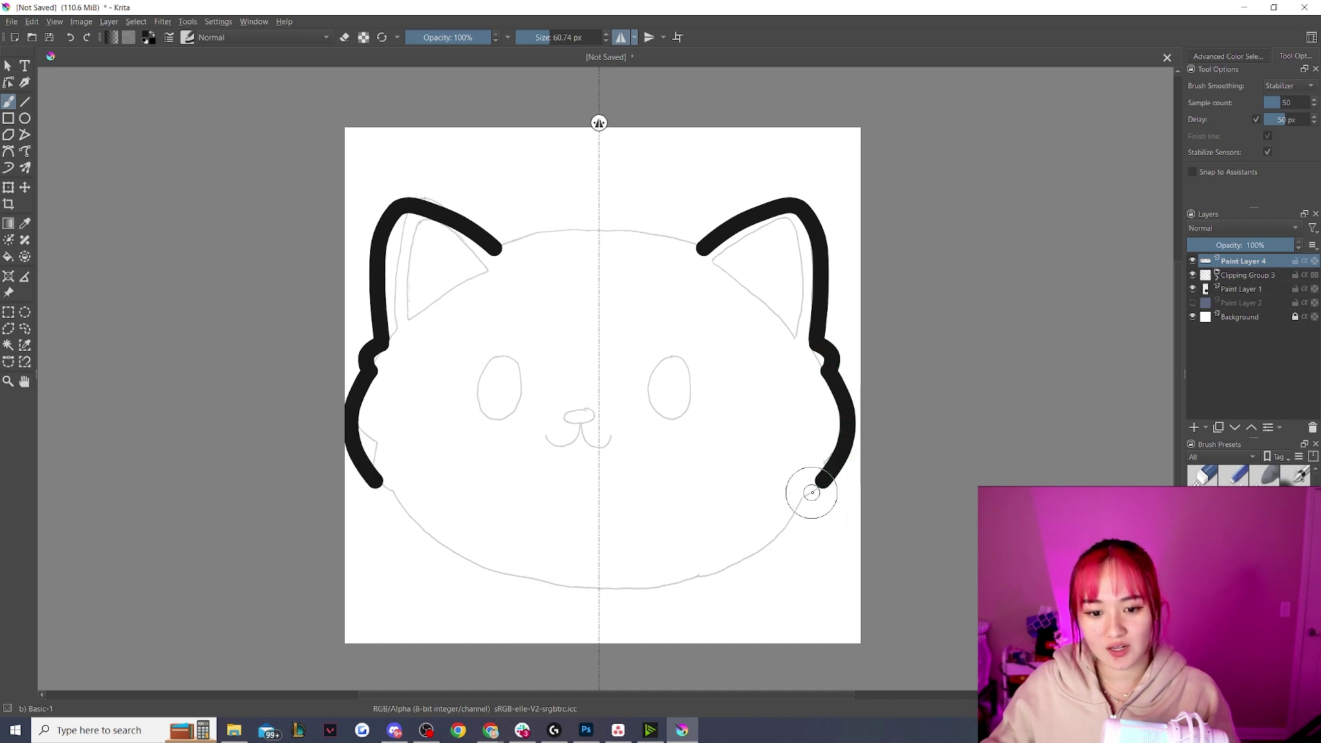
- Redraw the mirrored fur tufts and rounded cheeks below the ears, undoing the unsatisfactory strokes
key("ctrl+z")
mouse_move(829, 363)
left_mouse_down()
mouse_move(841, 411)
mouse_move(829, 442)
left_mouse_up()
key("ctrl+z")
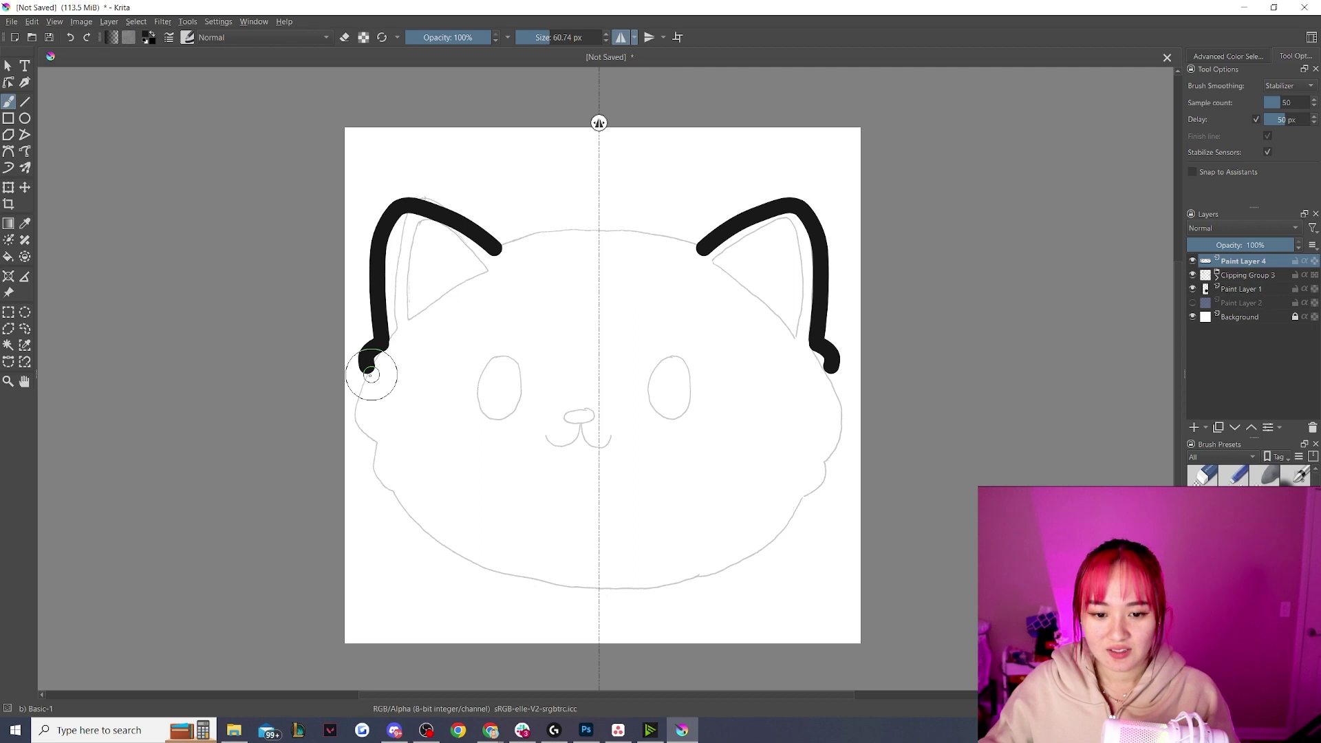
left_click_drag(372, 372, 365, 458)
key("ctrl+z")
key("ctrl+z")
mouse_move(379, 341)
left_mouse_down()
mouse_move(367, 456)
mouse_move(418, 493)
mouse_move(405, 500)
mouse_move(400, 484)
mouse_move(392, 505)
mouse_move(431, 531)
left_mouse_up()
key("ctrl+z")
- Close the lower face outline with a mirrored chin curve from the cheek tufts to the centre axis
mouse_move(395, 488)
left_mouse_down()
mouse_move(384, 495)
mouse_move(404, 525)
mouse_move(530, 589)
mouse_move(601, 590)
left_mouse_up()
key("ctrl+z")
mouse_move(407, 524)
left_mouse_down()
mouse_move(536, 580)
mouse_move(598, 581)
left_mouse_up()
key("ctrl+z")
mouse_move(405, 536)
left_mouse_down()
mouse_move(492, 575)
mouse_move(602, 602)
left_mouse_up()
key("ctrl+z")
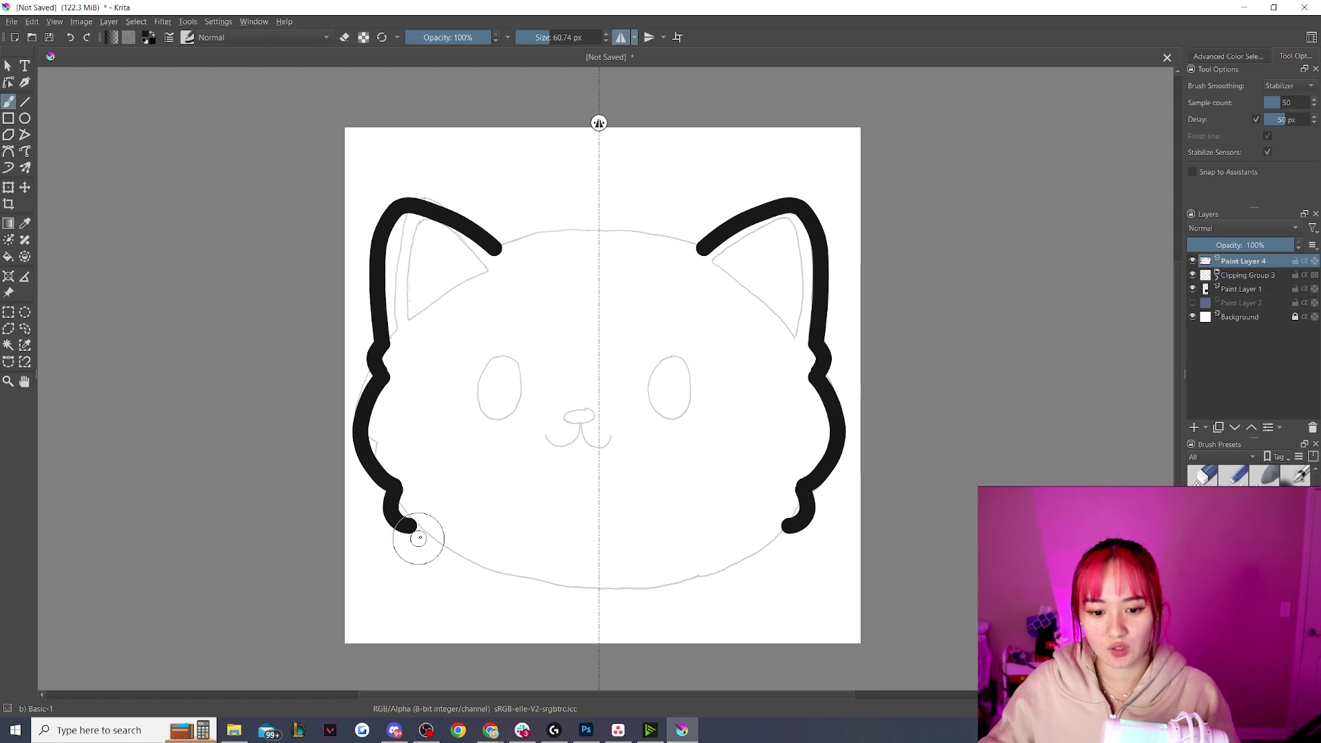
mouse_move(413, 527)
left_mouse_down()
mouse_move(452, 555)
mouse_move(596, 583)
left_mouse_up()
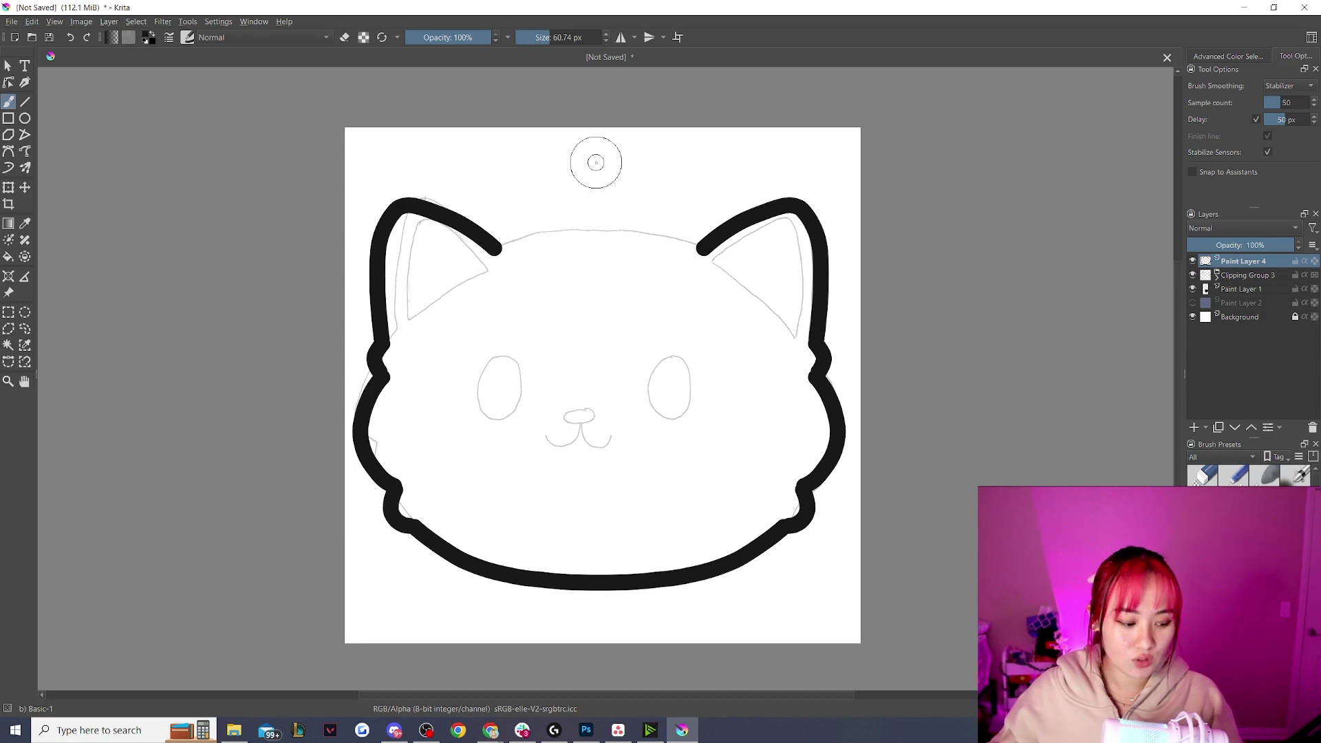
- Try drawing mirrored outlines for the eyes with the thick brush, undoing each attempt
left_click(620, 37)
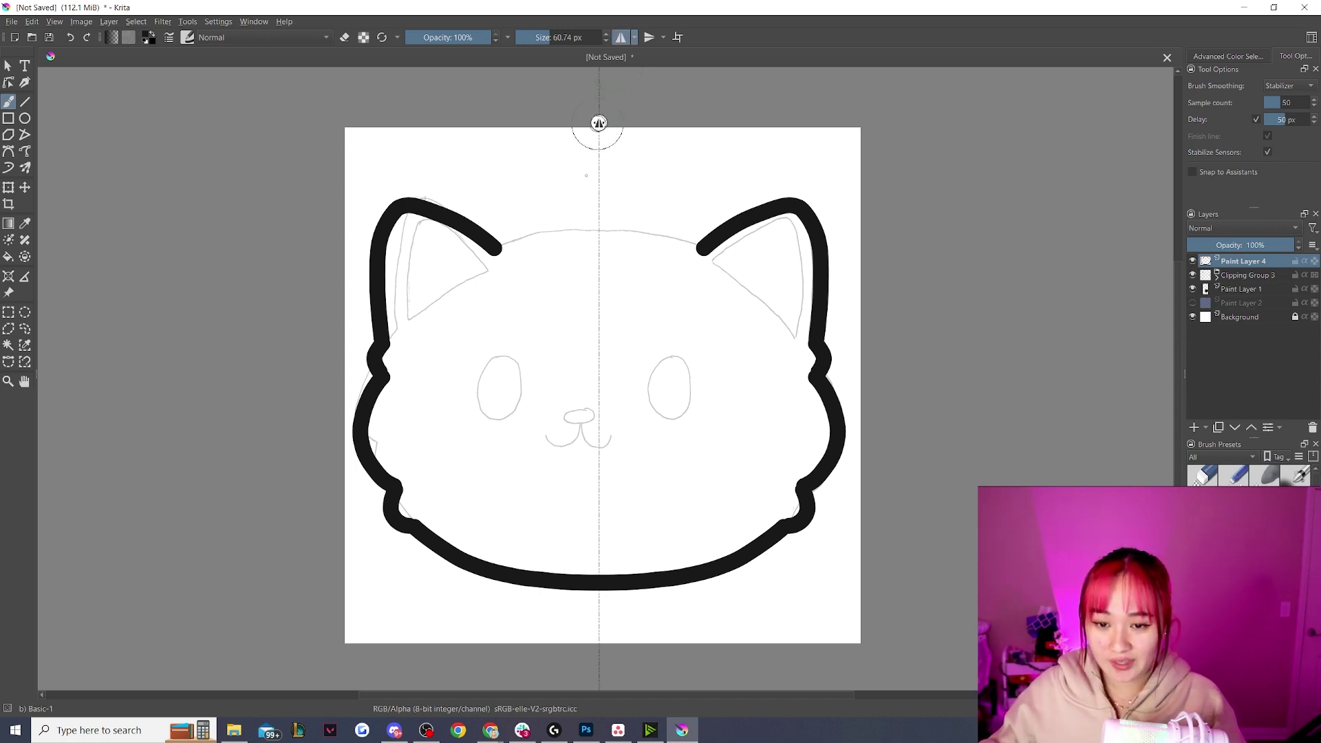
mouse_move(508, 360)
left_mouse_down()
mouse_move(469, 400)
mouse_move(486, 446)
left_mouse_up()
key("ctrl+z")
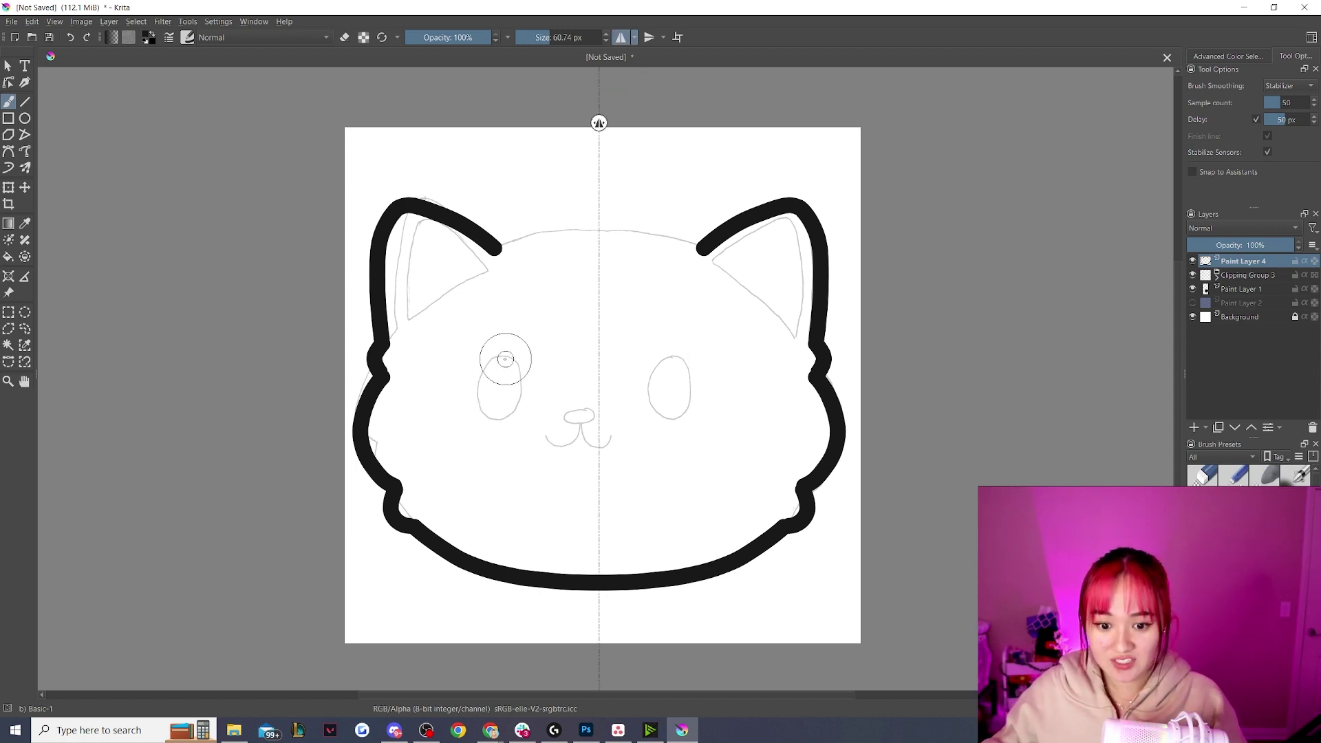
left_click_drag(507, 356, 471, 440)
key("ctrl+z")
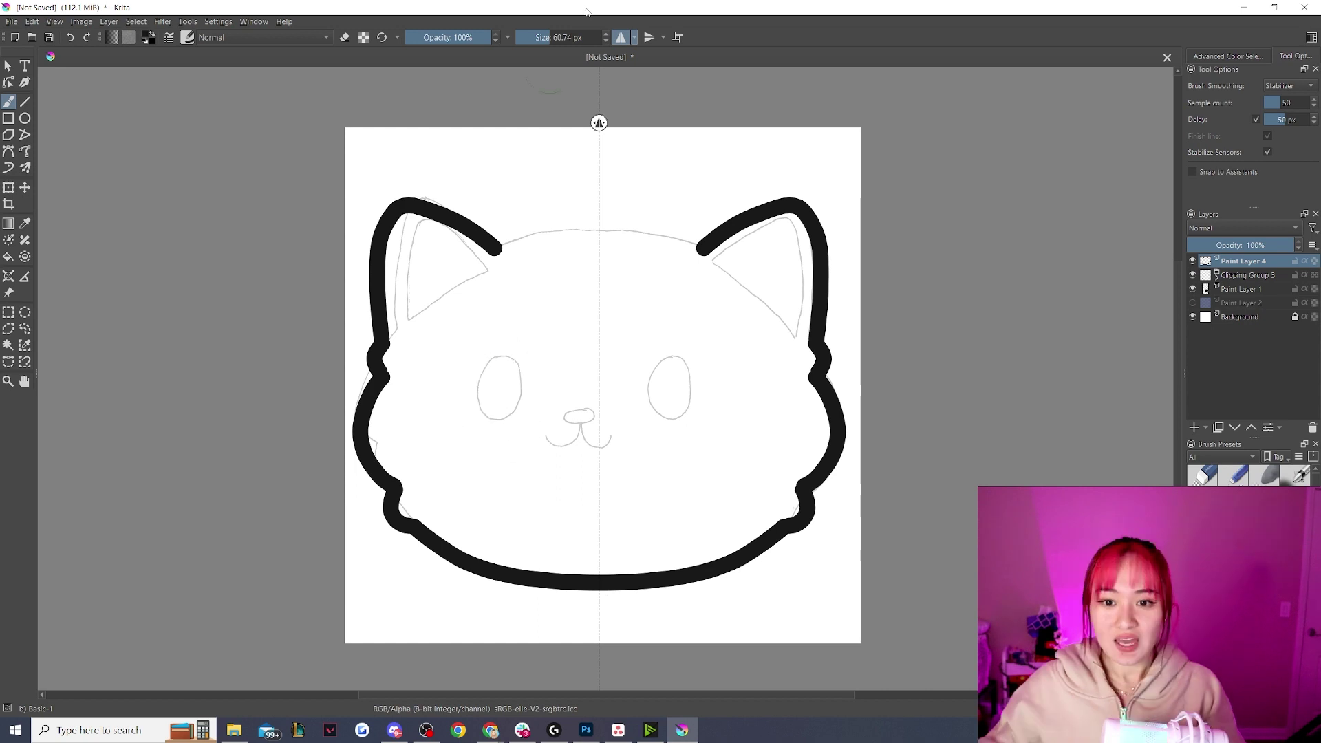
- Turn off mirroring and draw an asymmetrical hair tuft between the ears to join them along the head's top
left_click(622, 38)
mouse_move(496, 250)
left_mouse_down()
mouse_move(578, 212)
mouse_move(599, 221)
mouse_move(592, 243)
left_mouse_up()
key("ctrl+z")
mouse_move(497, 247)
left_mouse_down()
mouse_move(543, 204)
mouse_move(600, 187)
mouse_move(622, 212)
left_mouse_up()
key("ctrl+z")
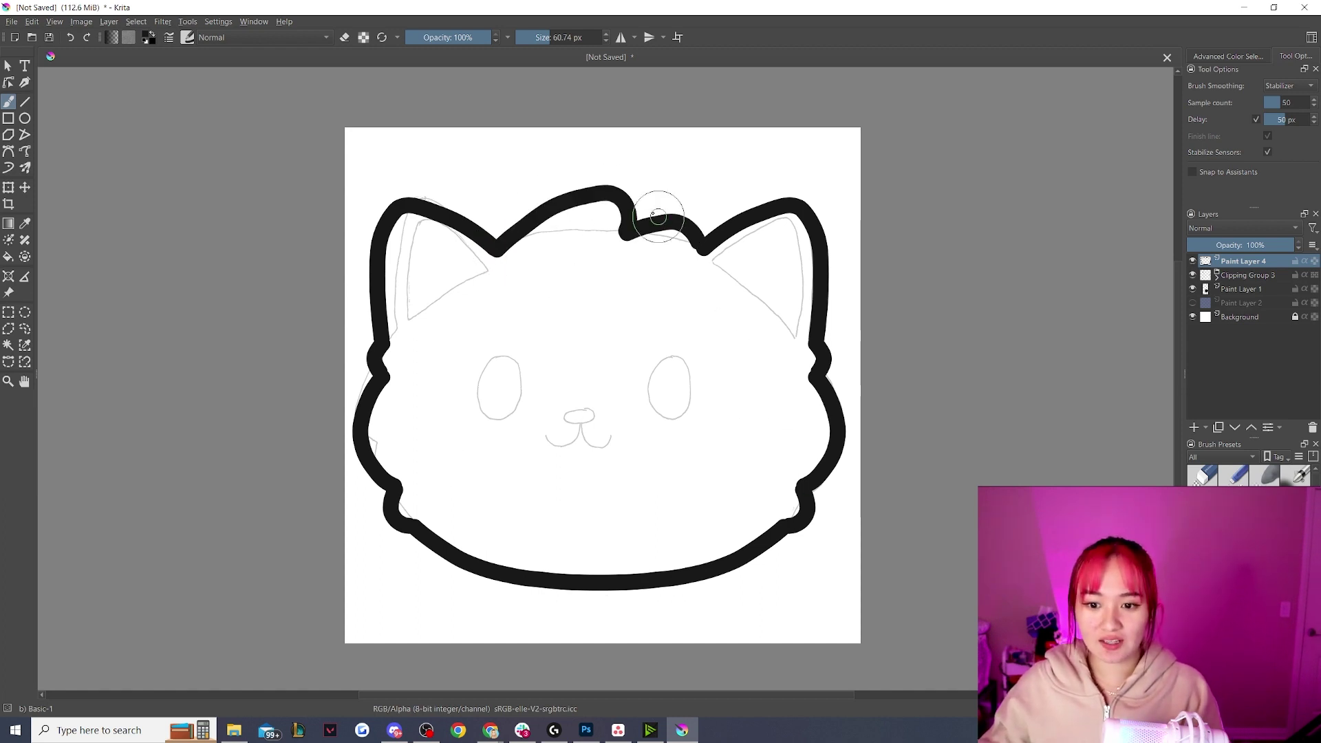
key("ctrl+z")
left_click_drag(623, 234, 713, 200)
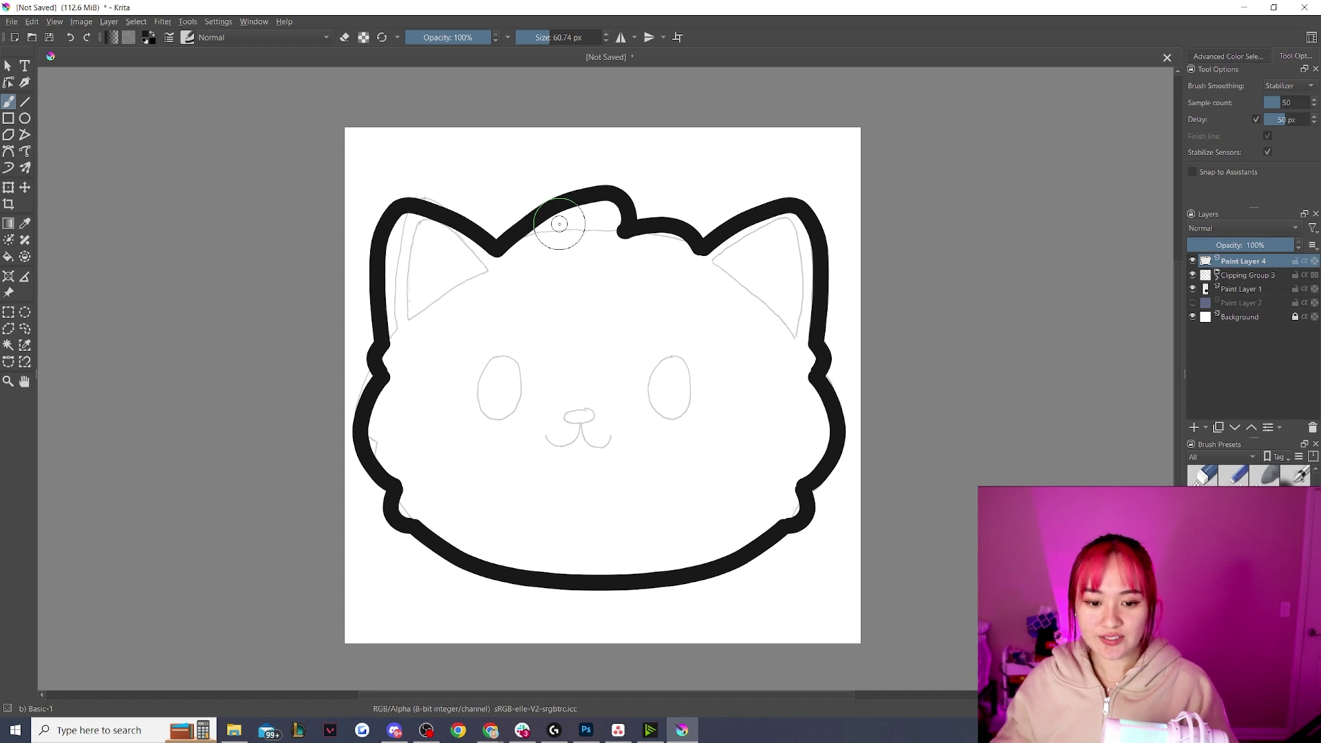
- Set the clipping group's opacity to 21% and add a new paint layer directly above it
left_click(1247, 274)
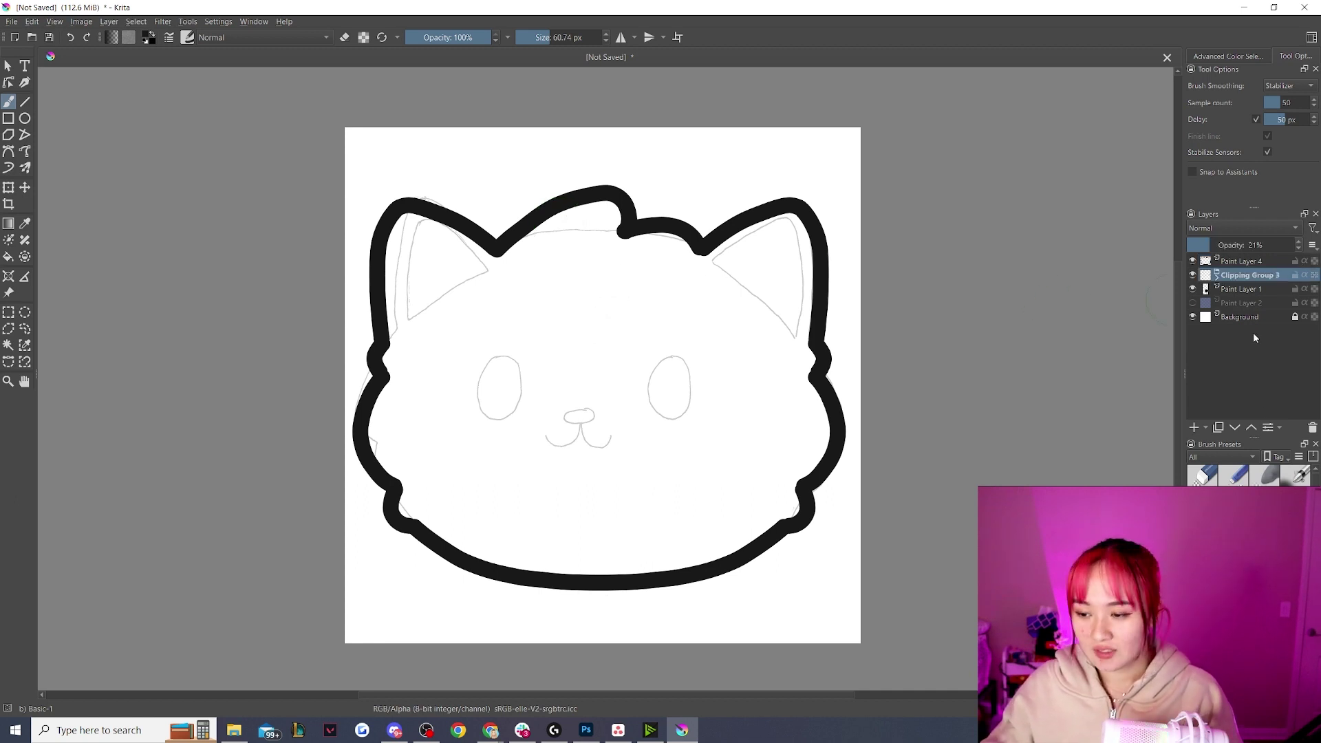
left_click(1194, 428)
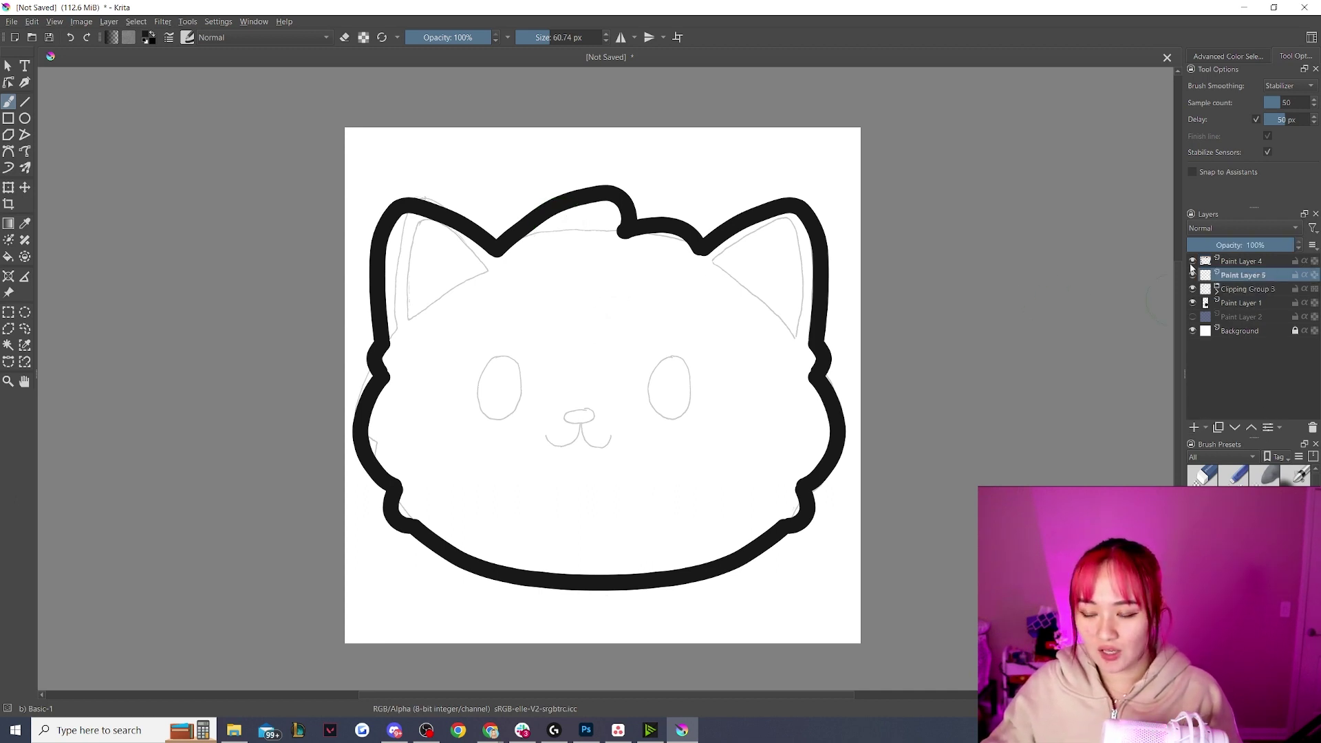
left_click(1193, 261)
left_click(1193, 261)
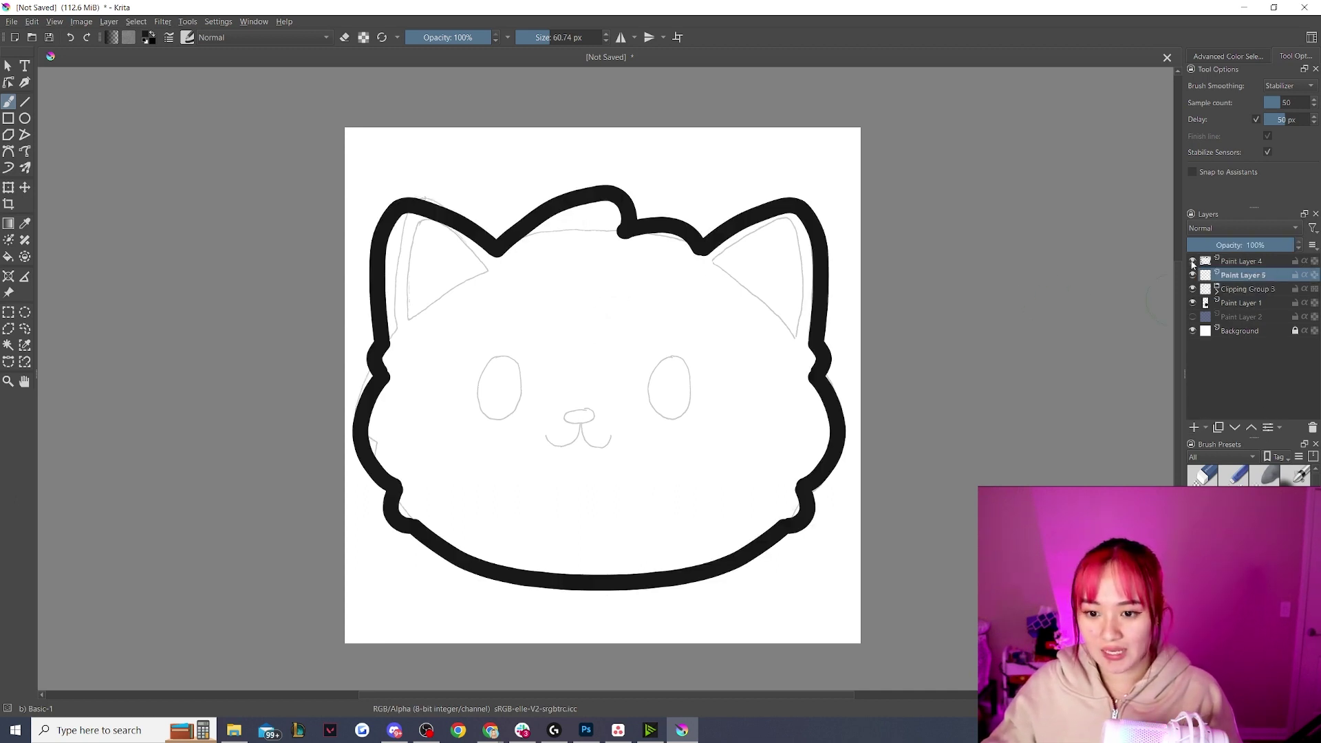
- Set the brush size to 25.30 px, turn on horizontal mirroring and draw the upper edges of both inner ears
left_click(541, 37)
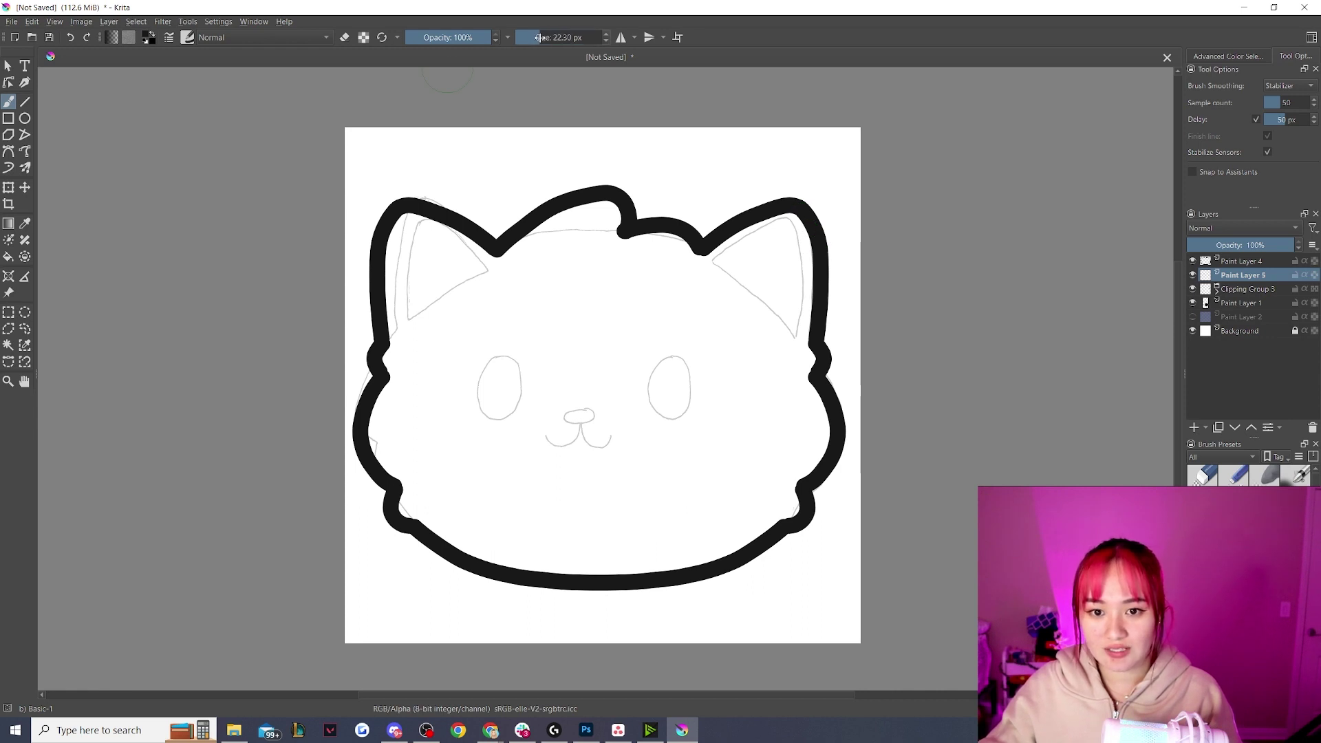
left_click(623, 38)
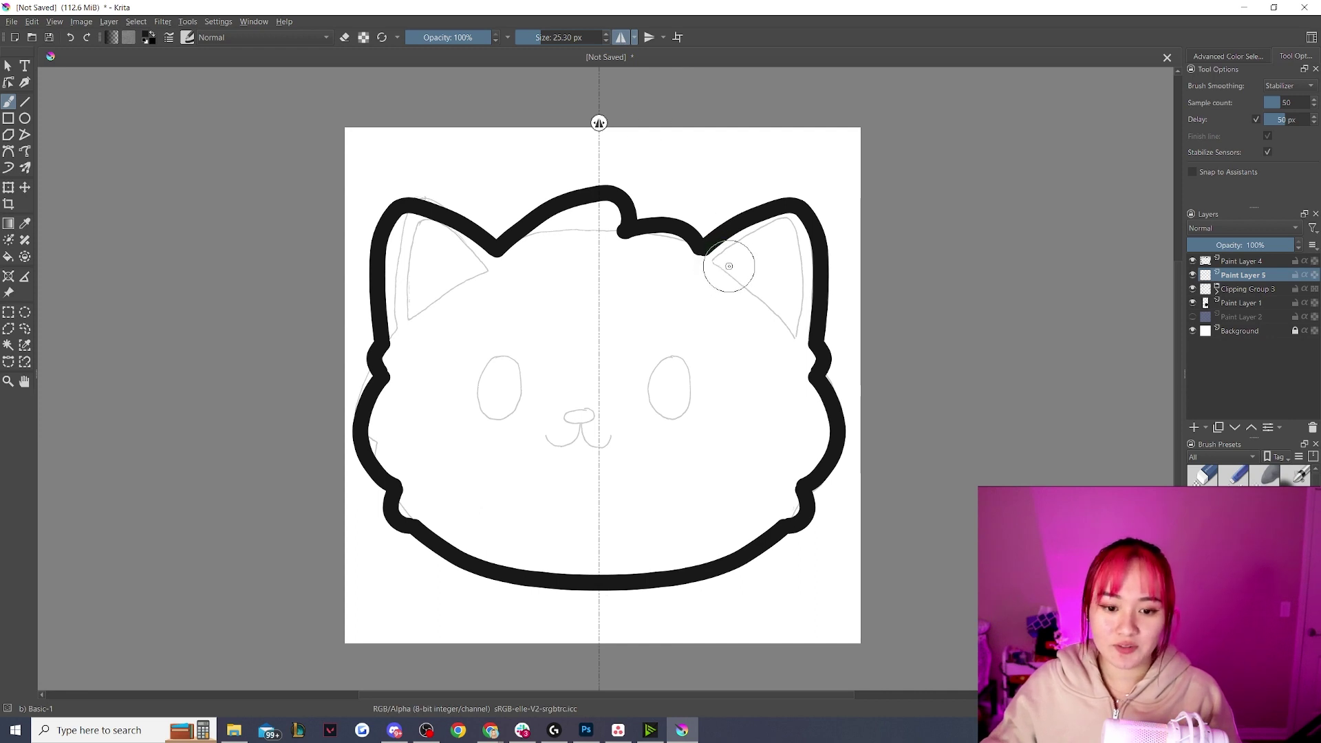
mouse_move(716, 268)
left_mouse_down()
mouse_move(755, 247)
mouse_move(774, 210)
left_mouse_up()
key("ctrl+z")
key("ctrl+z")
mouse_move(717, 274)
left_mouse_down()
mouse_move(790, 236)
mouse_move(800, 345)
left_mouse_up()
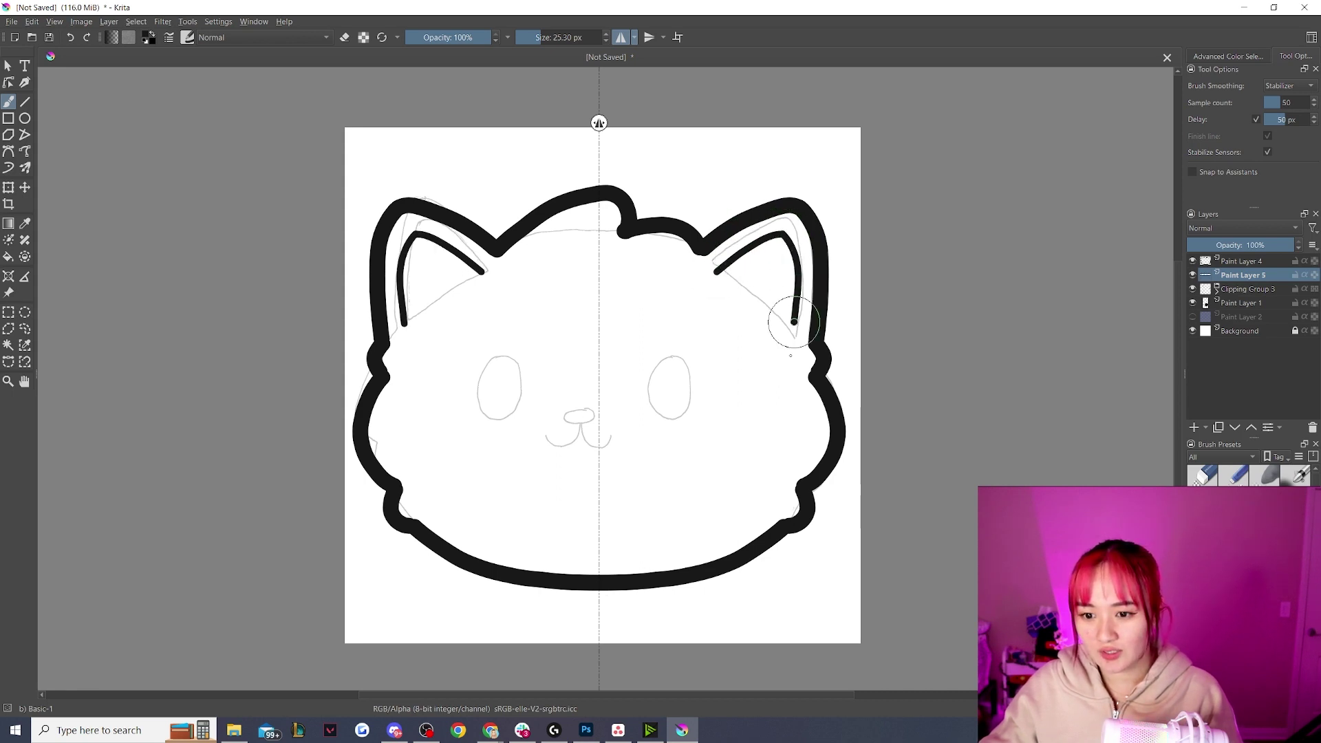
- Redraw the mirrored outer sides of the inner ears and close each shape with a jagged, tufted lower edge
key("ctrl+z")
key("ctrl+z")
left_click_drag(781, 235, 803, 292)
key("ctrl+z")
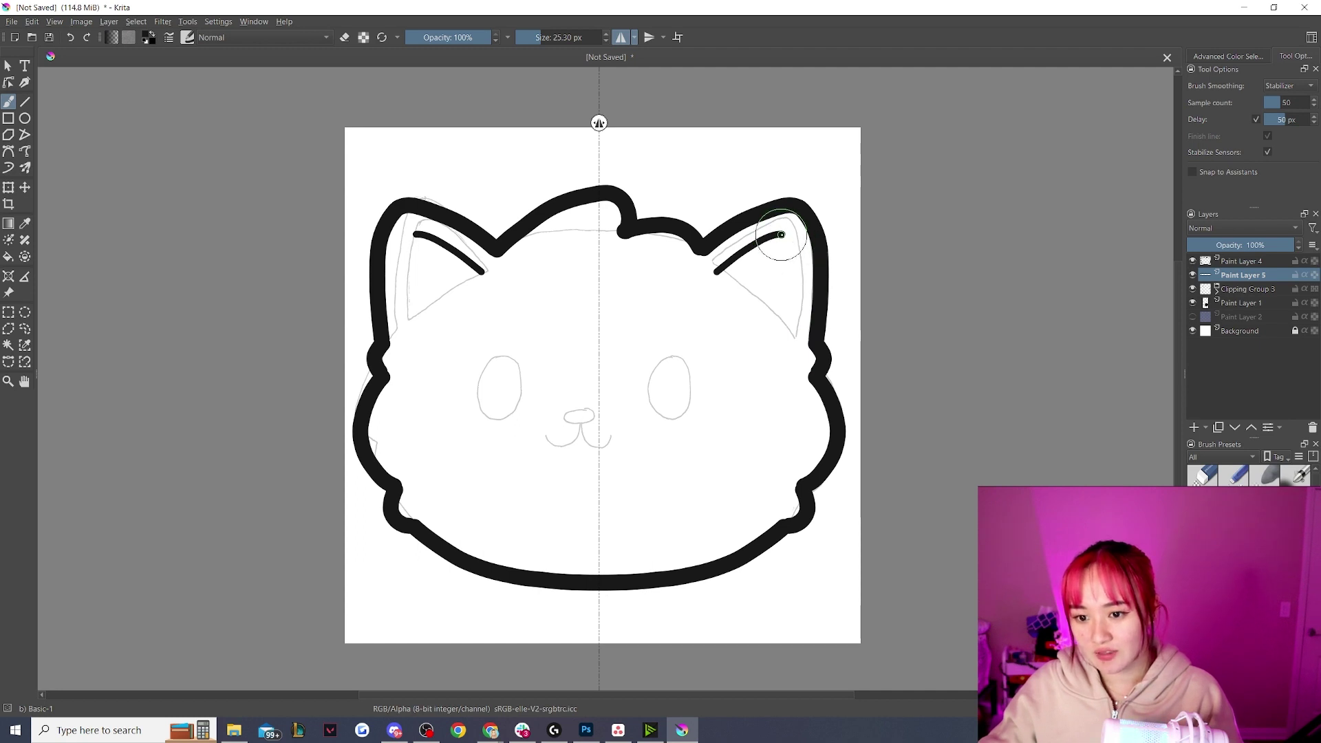
mouse_move(782, 235)
left_mouse_down()
mouse_move(798, 272)
mouse_move(791, 327)
left_mouse_up()
mouse_move(485, 273)
left_mouse_down()
mouse_move(443, 281)
mouse_move(409, 323)
left_mouse_up()
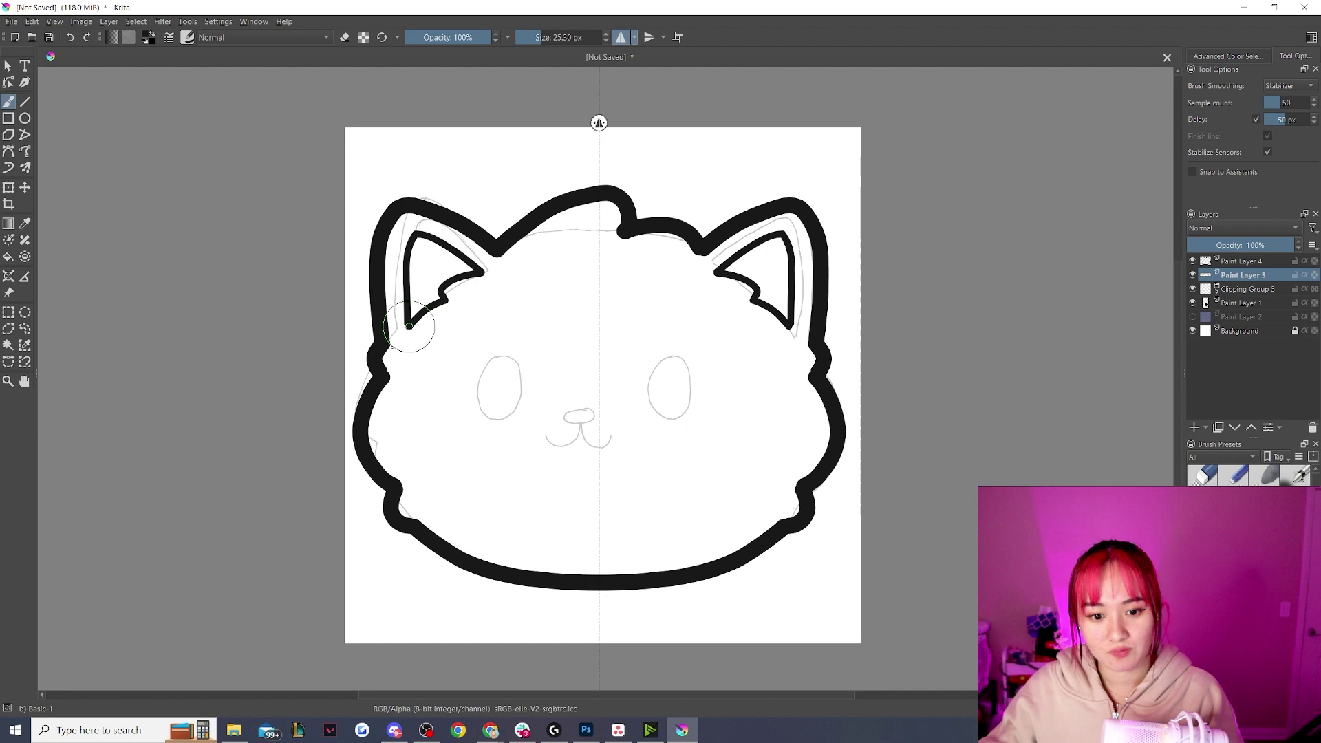
- Draw a short, thick mirrored mouth curve beneath the nose on a new paint layer with a 60.97 px brush
left_click(1194, 428)
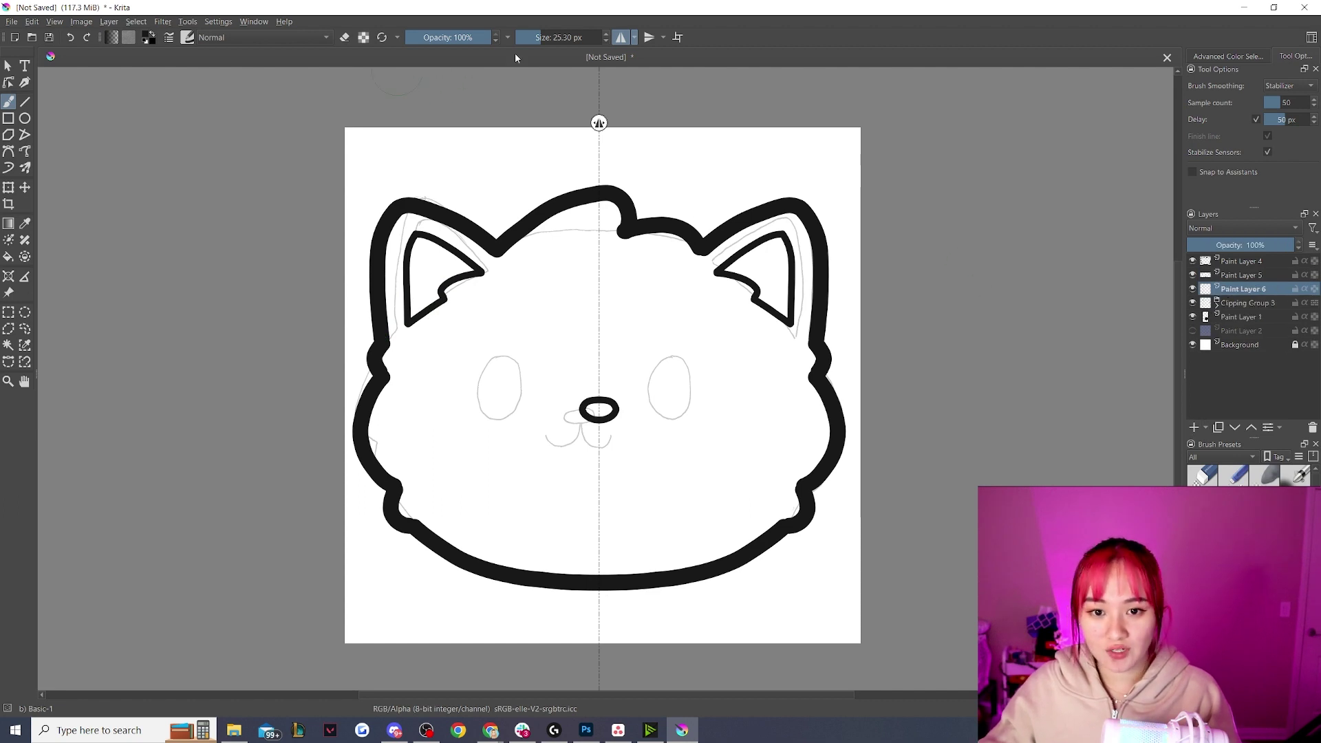
left_click_drag(555, 37, 560, 37)
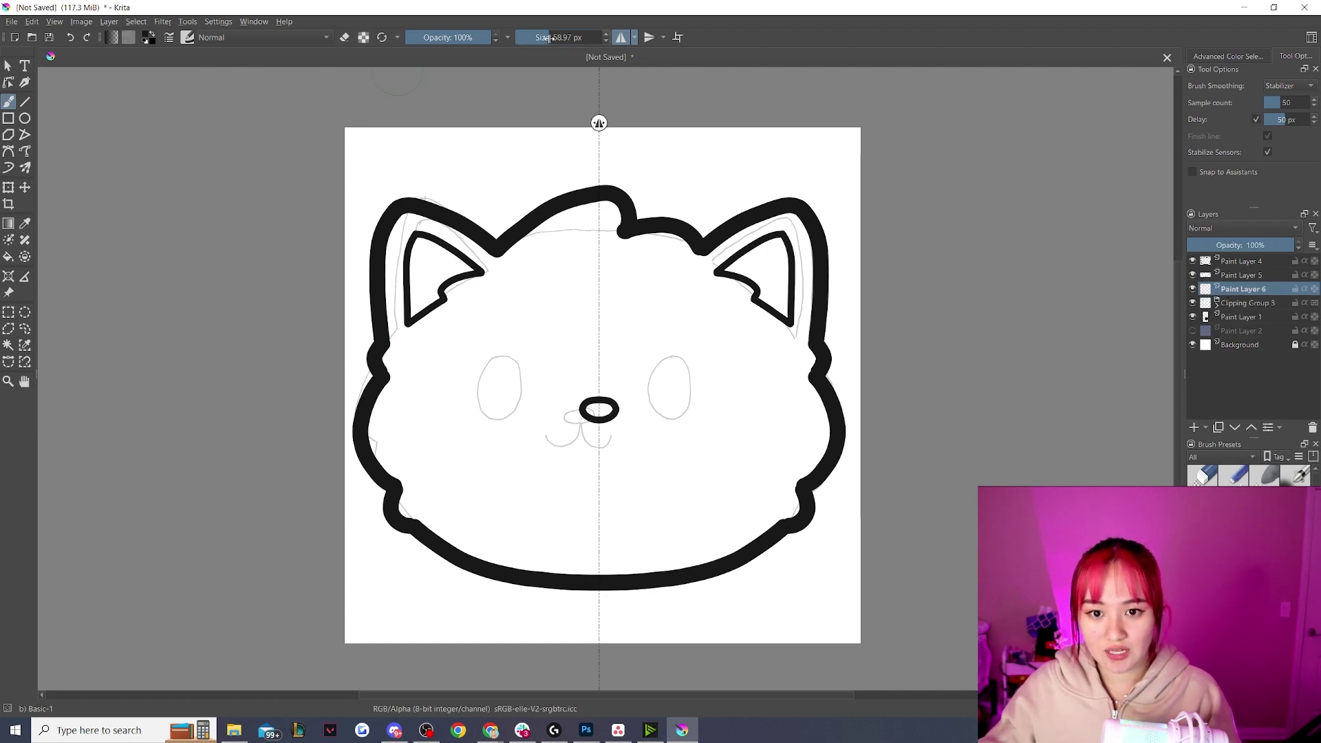
left_click(605, 35)
left_click(605, 35)
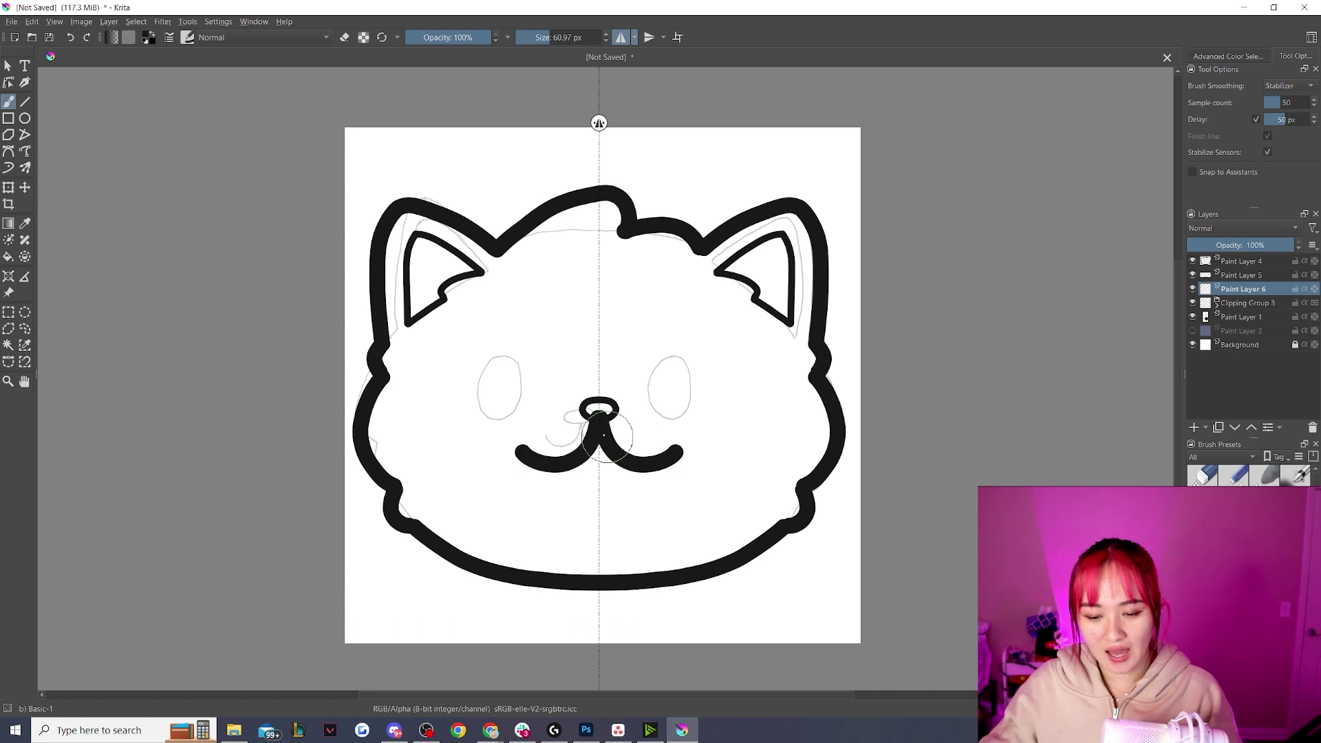
key("ctrl+z")
mouse_move(600, 422)
left_mouse_down()
mouse_move(612, 459)
mouse_move(664, 454)
left_mouse_up()
key("ctrl+z")
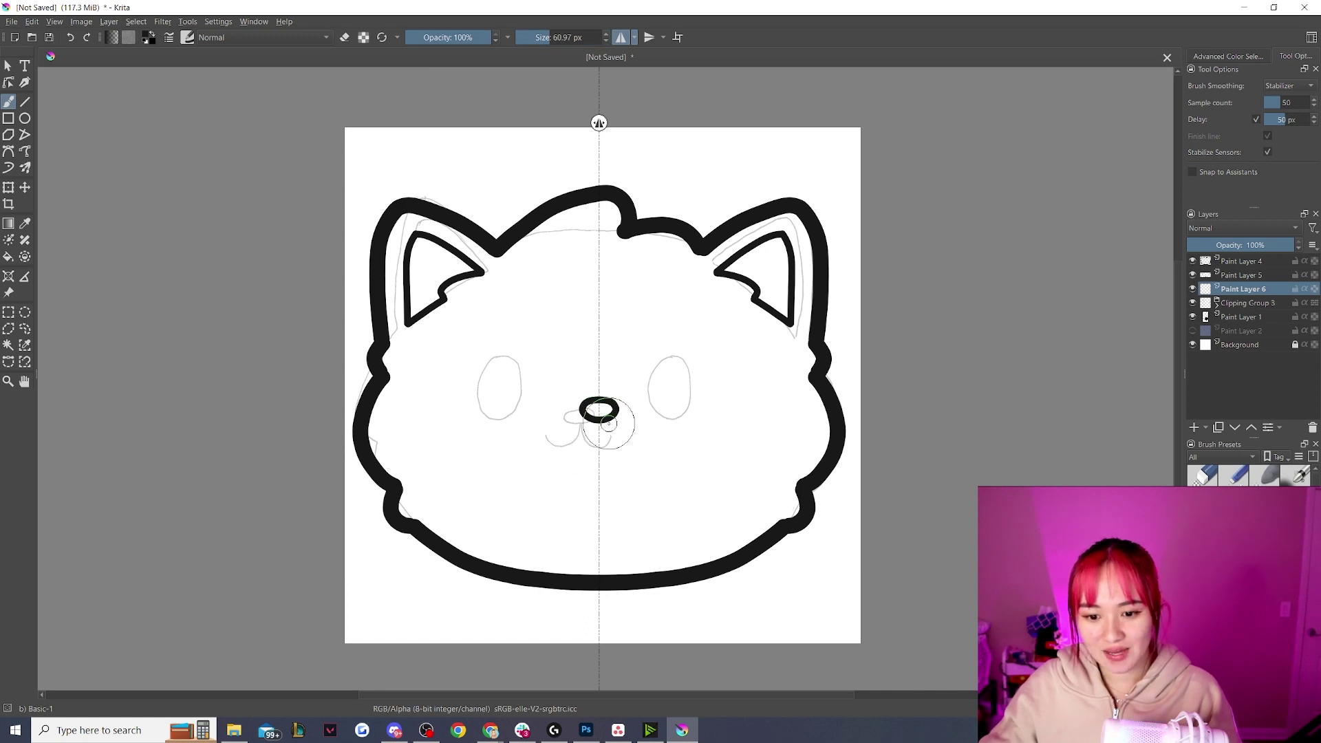
mouse_move(600, 423)
left_mouse_down()
mouse_move(669, 441)
mouse_move(609, 431)
mouse_move(640, 427)
left_mouse_up()
key("ctrl+z")
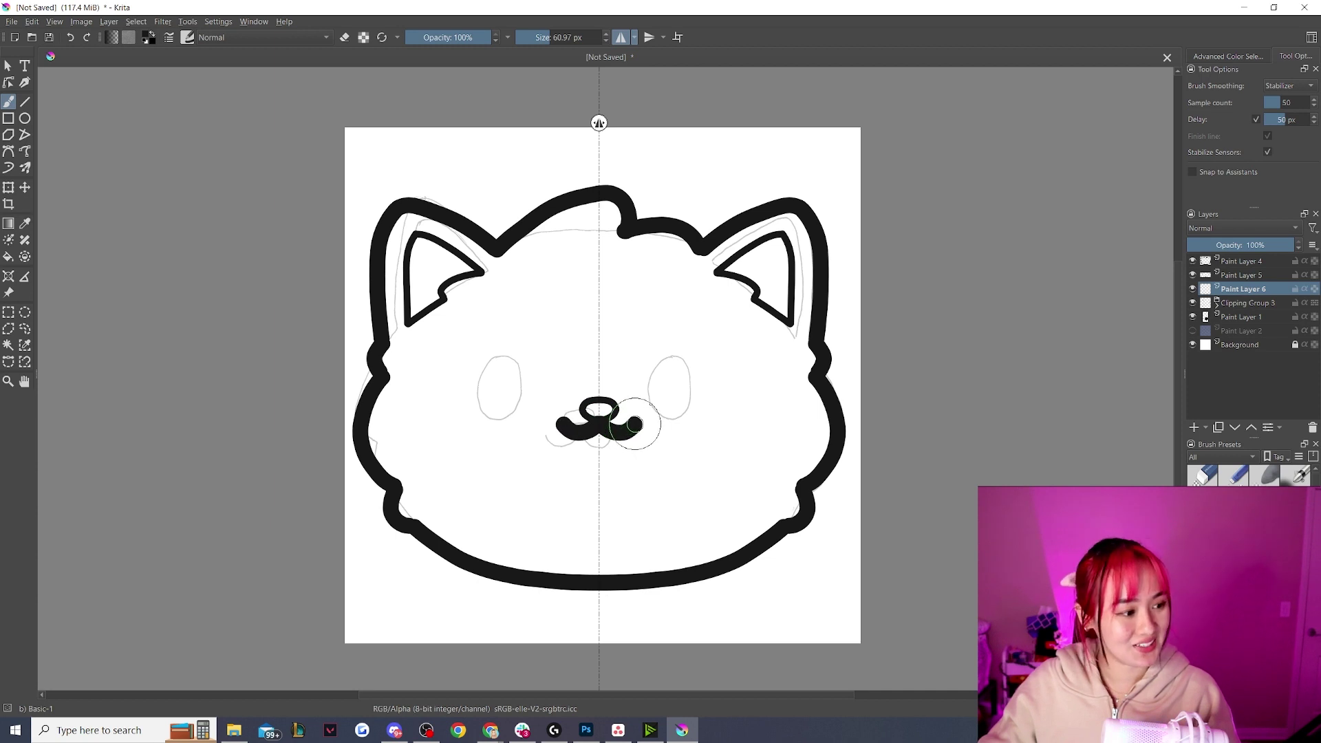
- Add a paint layer above the mouth and try several mirrored, unfilled ellipses for the eyes, undoing each attempt
key("Insert")
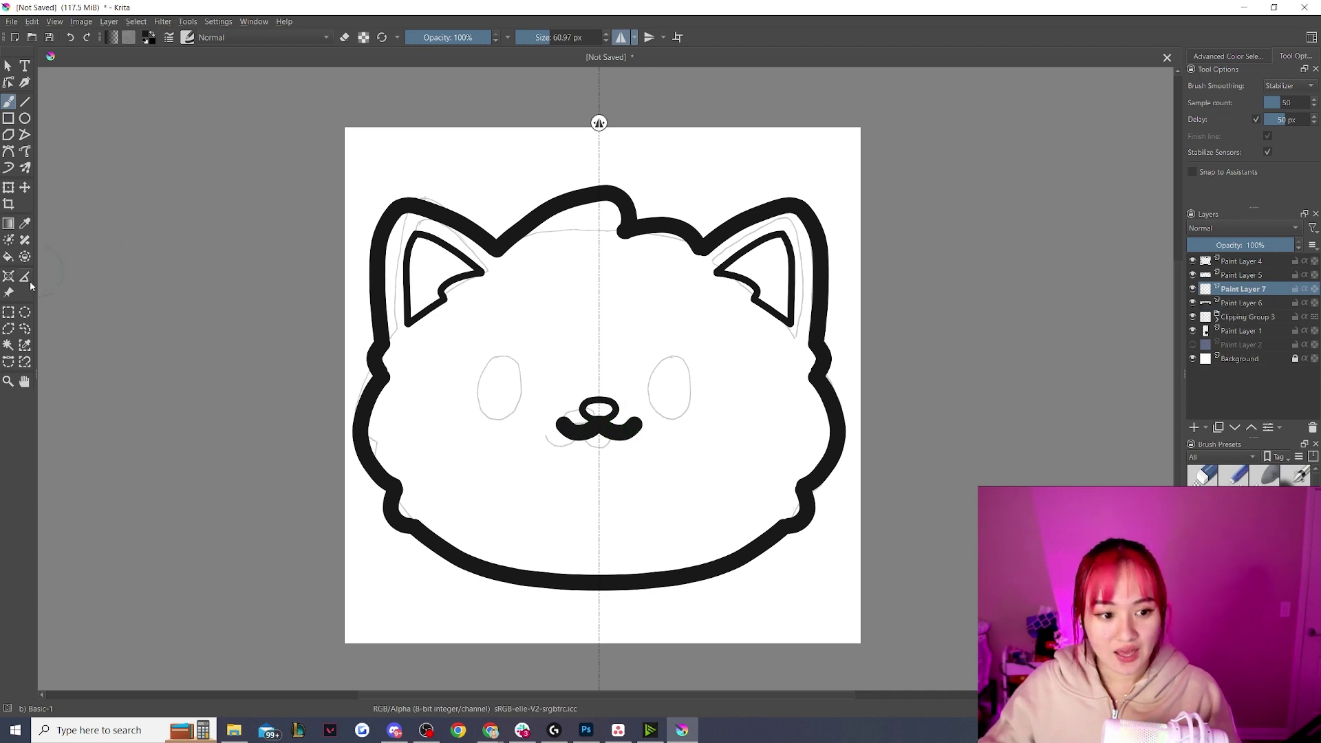
left_click(25, 120)
left_click_drag(666, 353, 750, 447)
key("ctrl+z")
left_click_drag(696, 366, 748, 427)
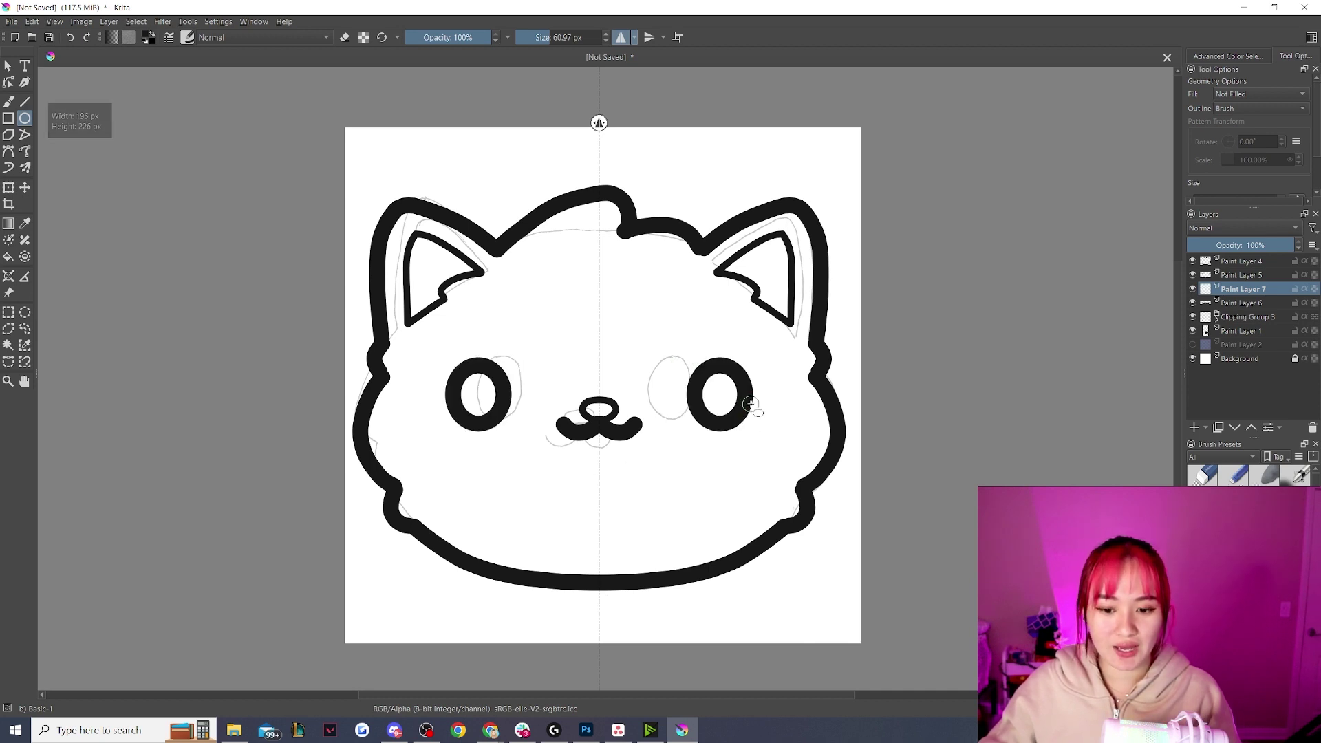
key("ctrl+z")
left_click_drag(669, 361, 735, 430)
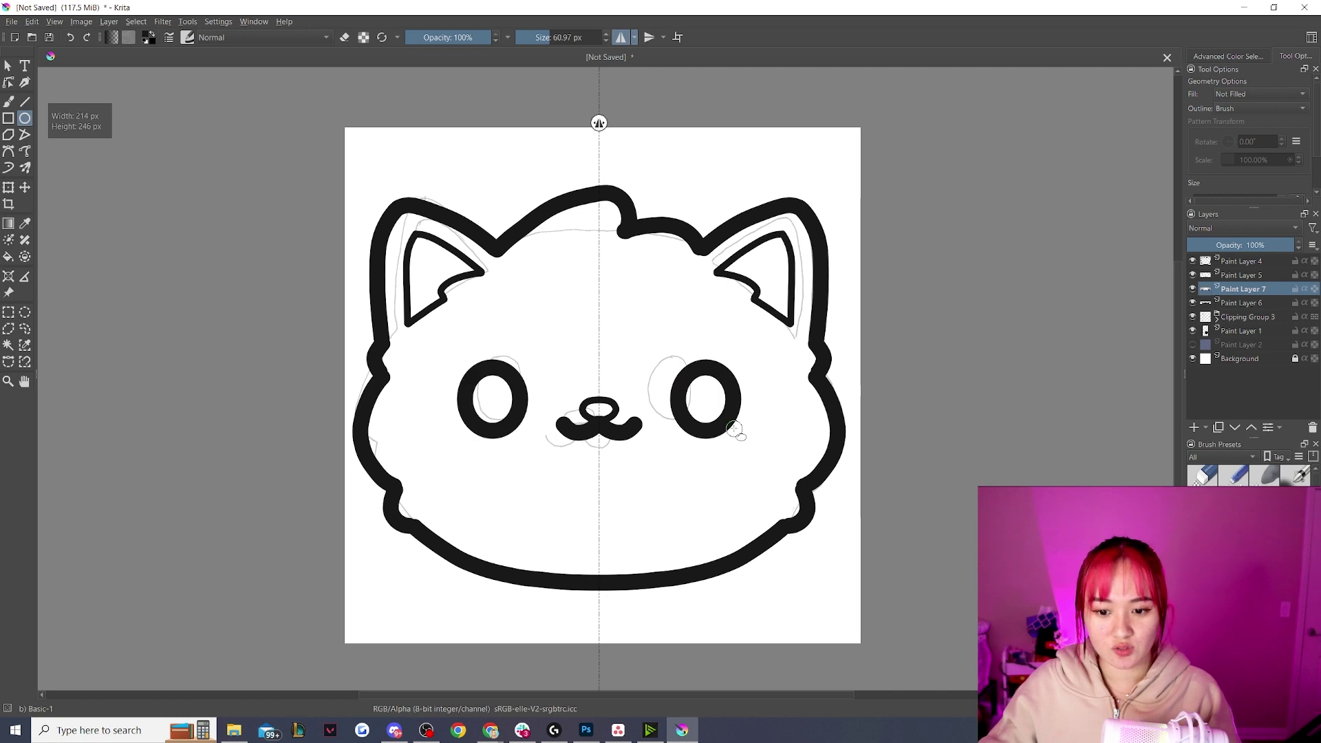
key("ctrl+z")
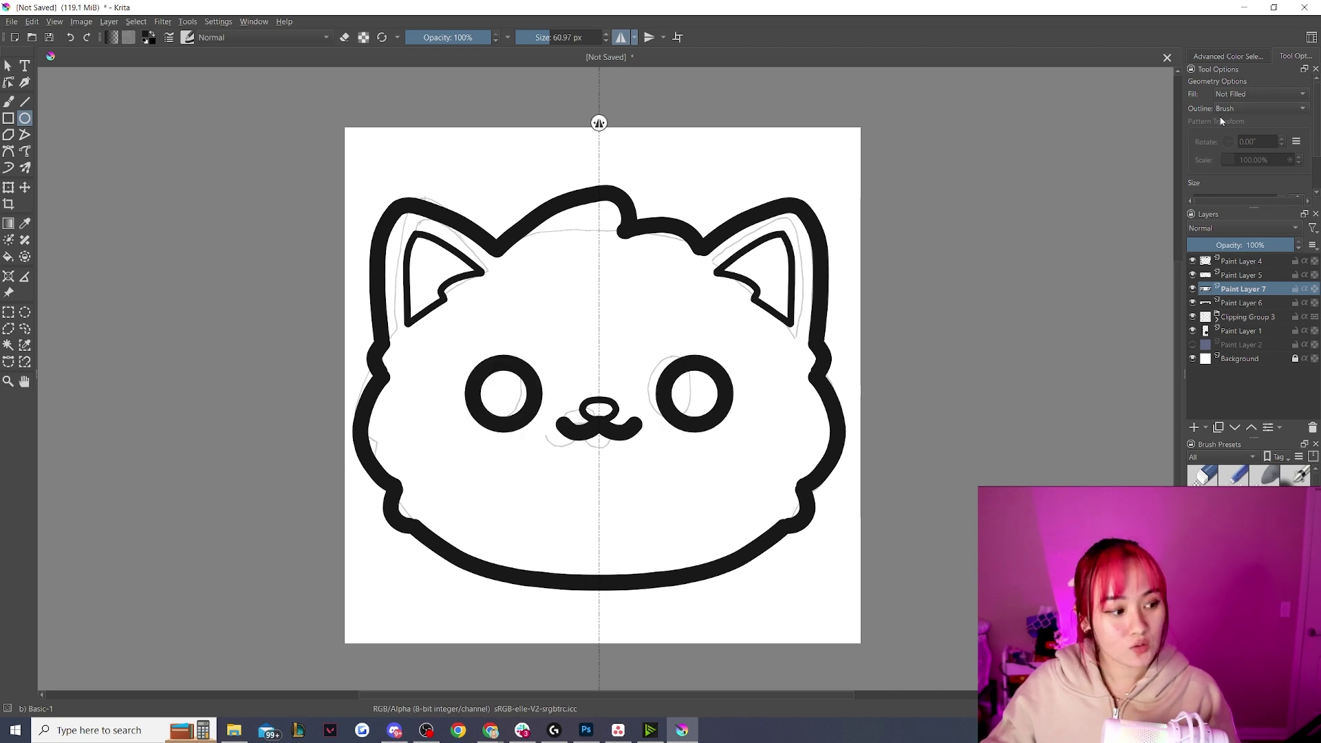
key("ctrl+z")
- Draw mirrored round eyes about 252 by 254 px filled with the foreground color, and turn off mirroring
left_click(1286, 92)
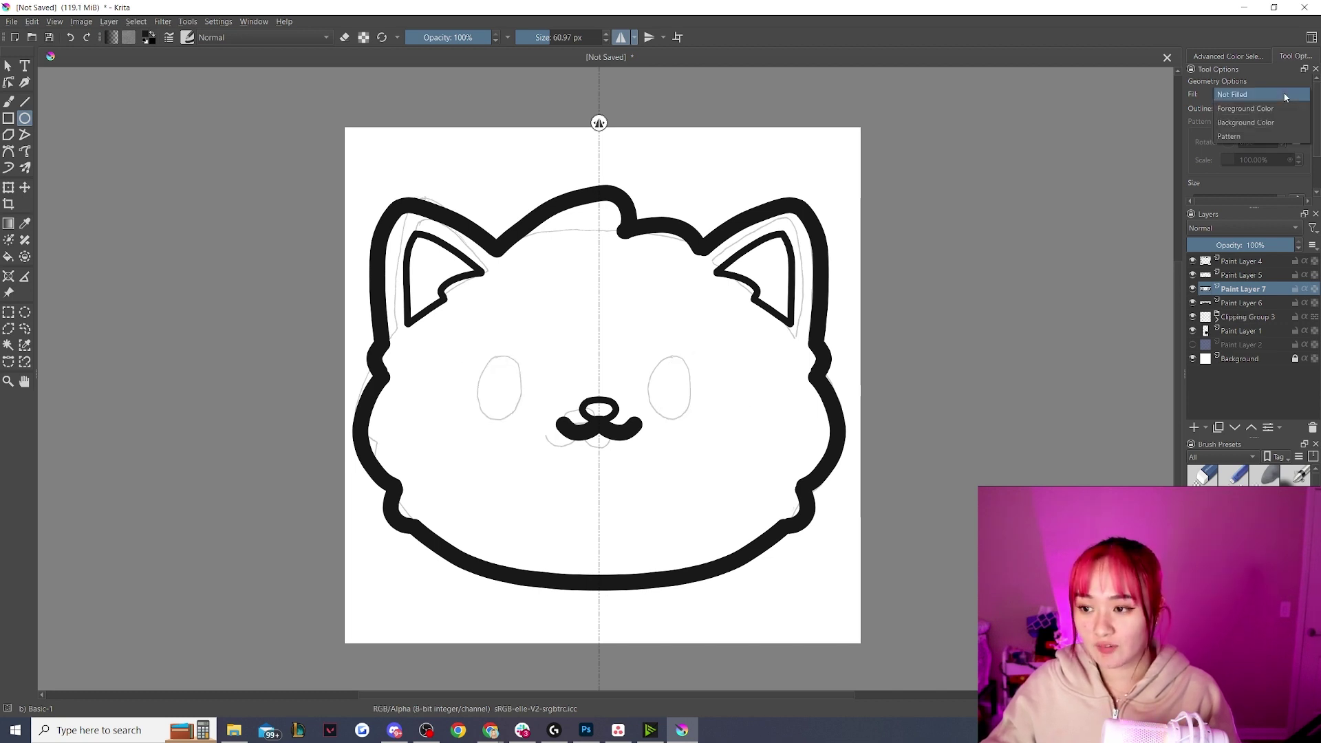
left_click(1273, 109)
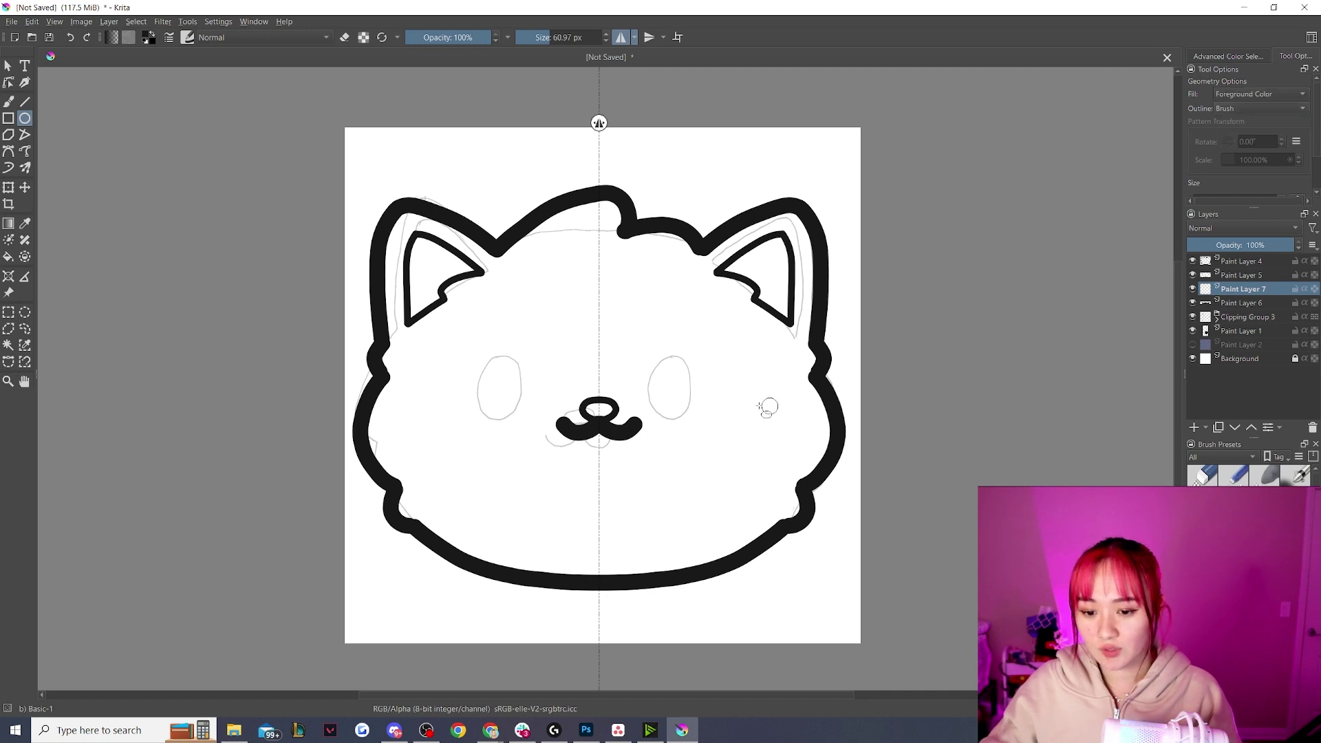
left_click_drag(678, 363, 734, 416)
key("ctrl+z")
left_click_drag(668, 362, 734, 421)
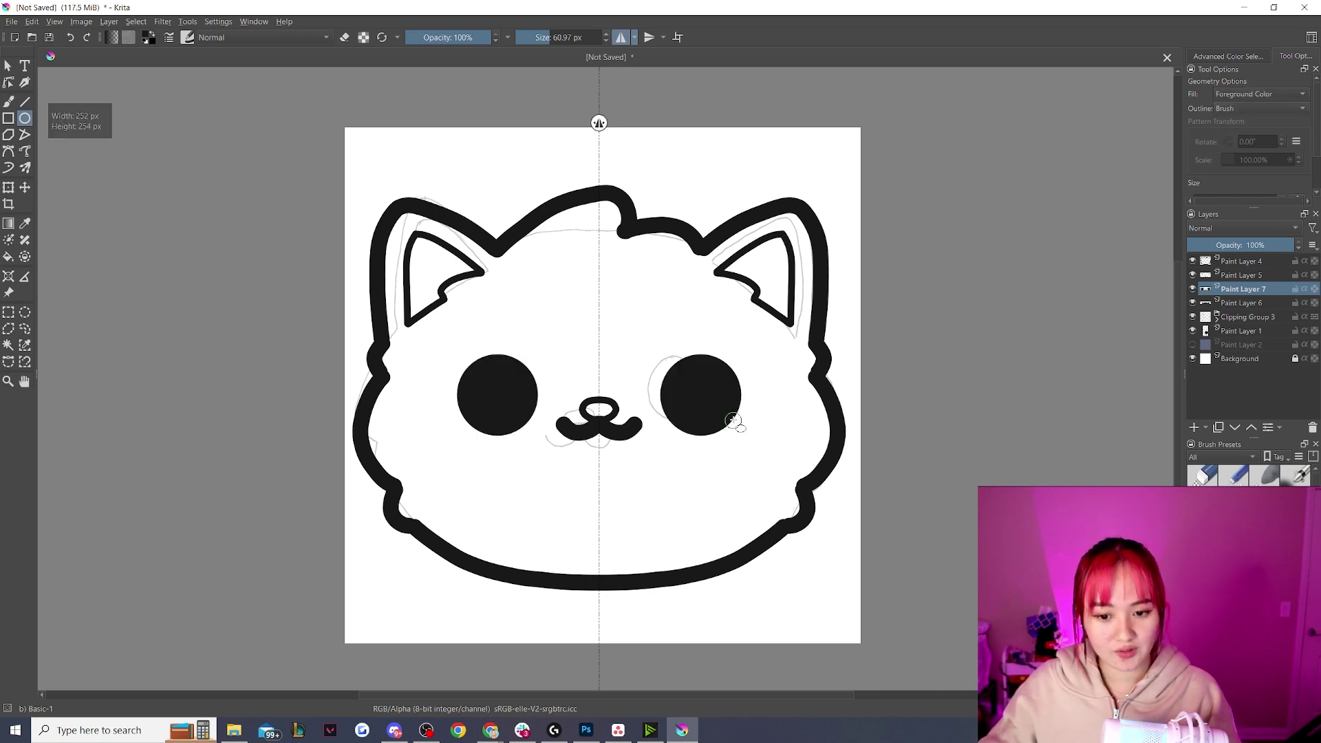
left_click(622, 39)
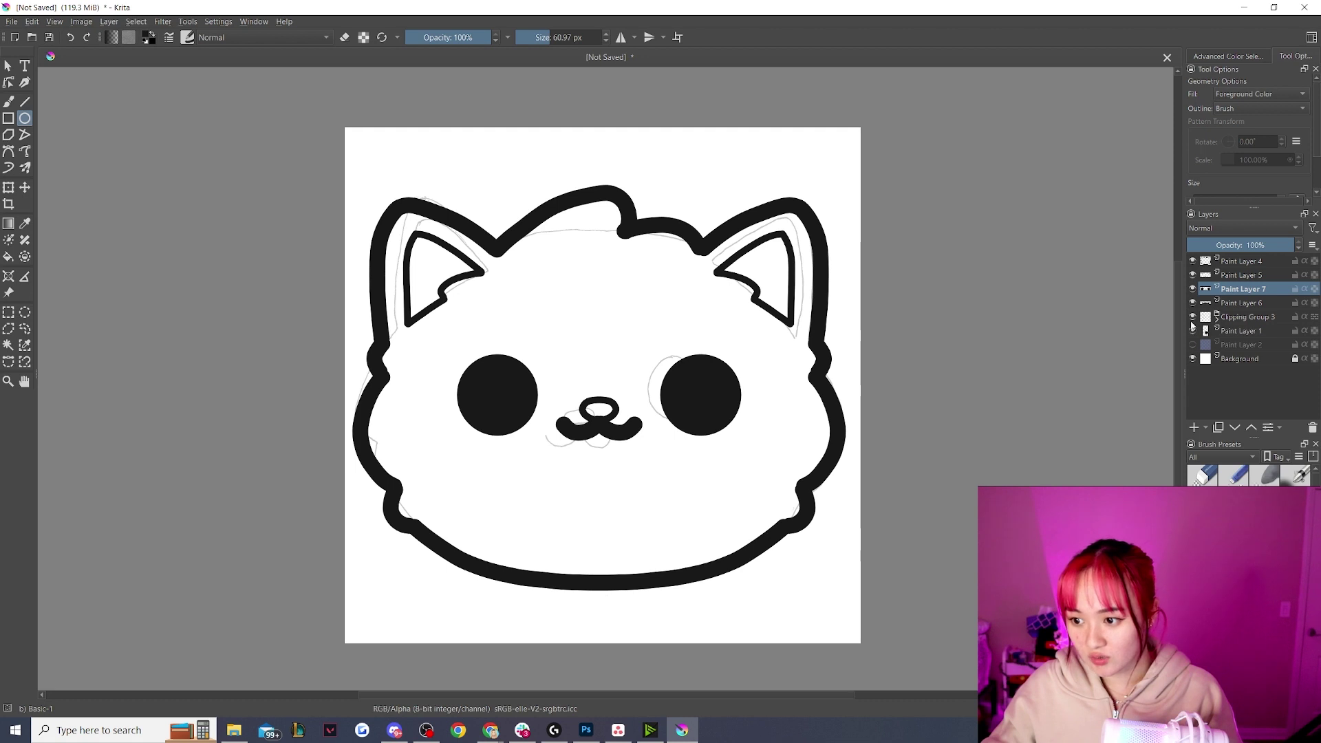
- Hide the sketch's clipping group and nudge the mouth layer slightly downward to separate it from the nose
left_click(1193, 318)
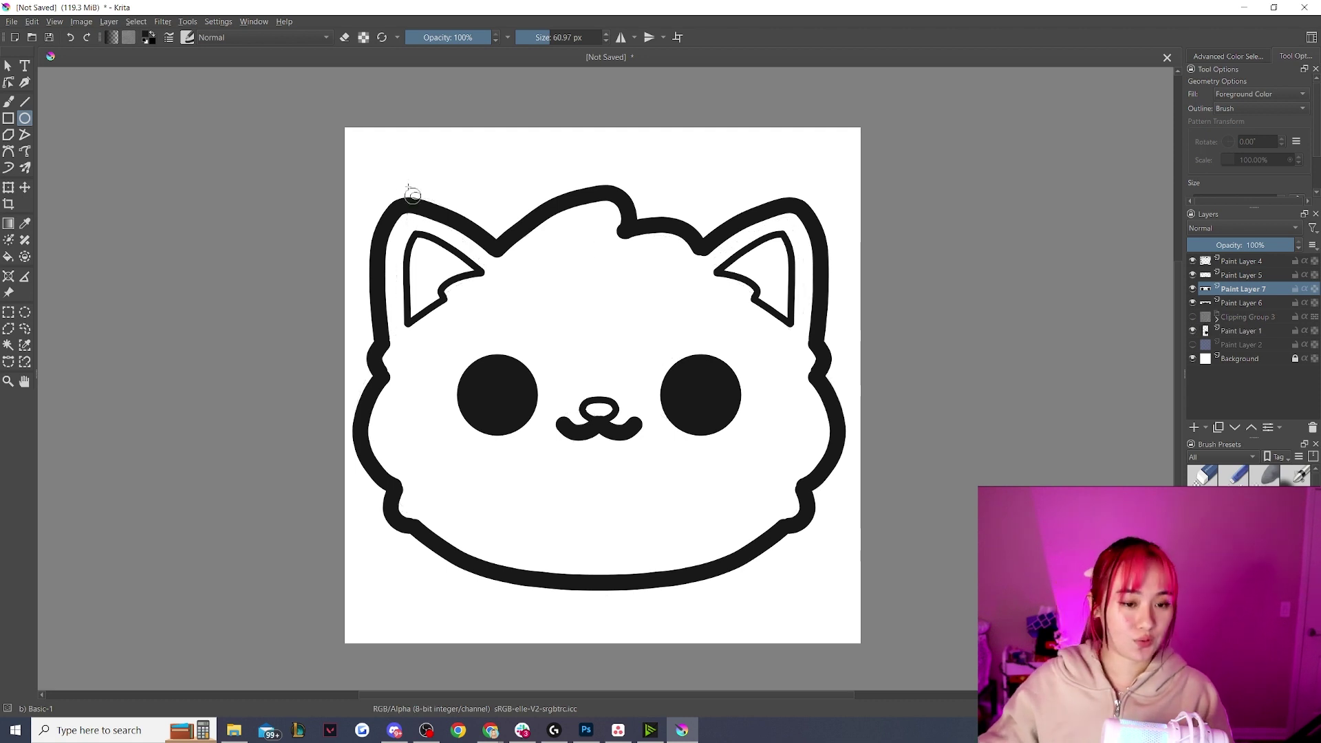
key("t")
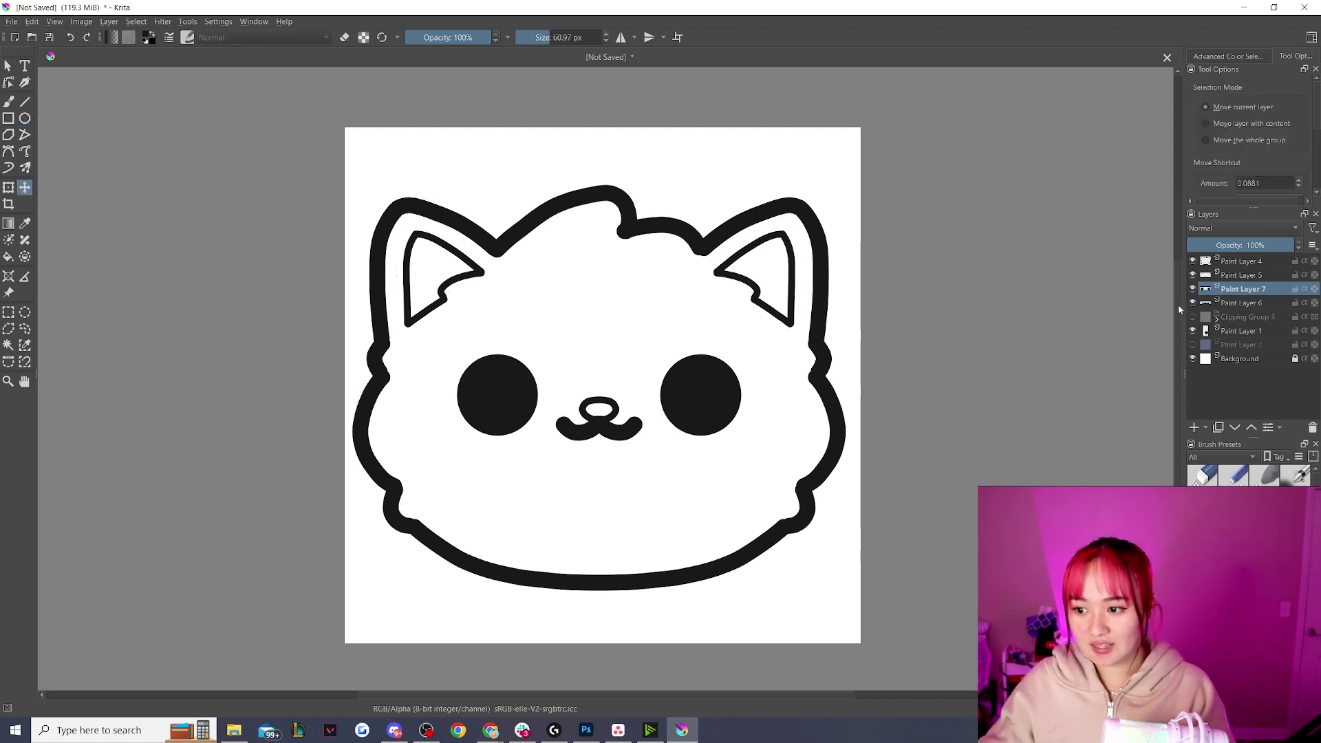
left_click(1235, 305)
key("Down")
key("Down")
key("Down")
key("Down")
key("Down")
key("Down")
key("Up")
key("Up")
key("Up")
key("Down")
key("Down")
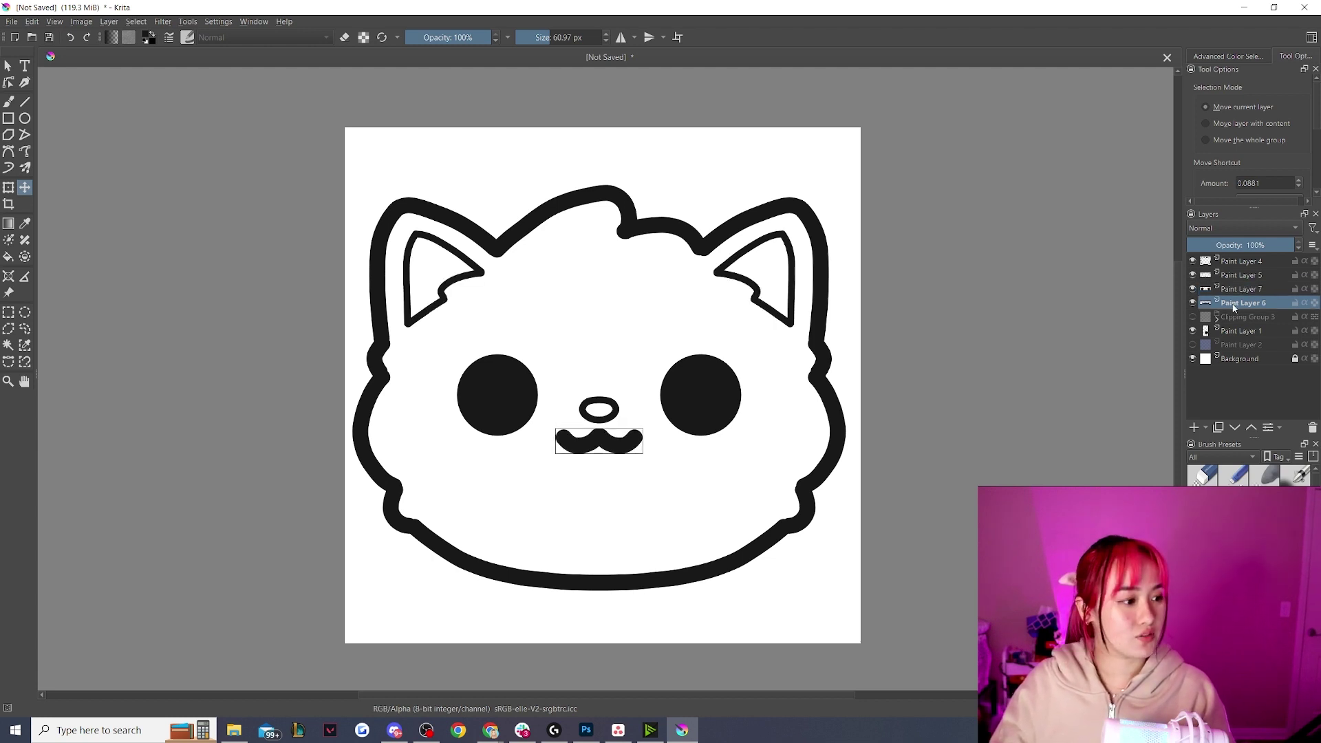
- Select the nose on Paint Layer 5 with a rectangular selection, nudge it down to meet the mouth, and deselect it
left_click(1259, 277)
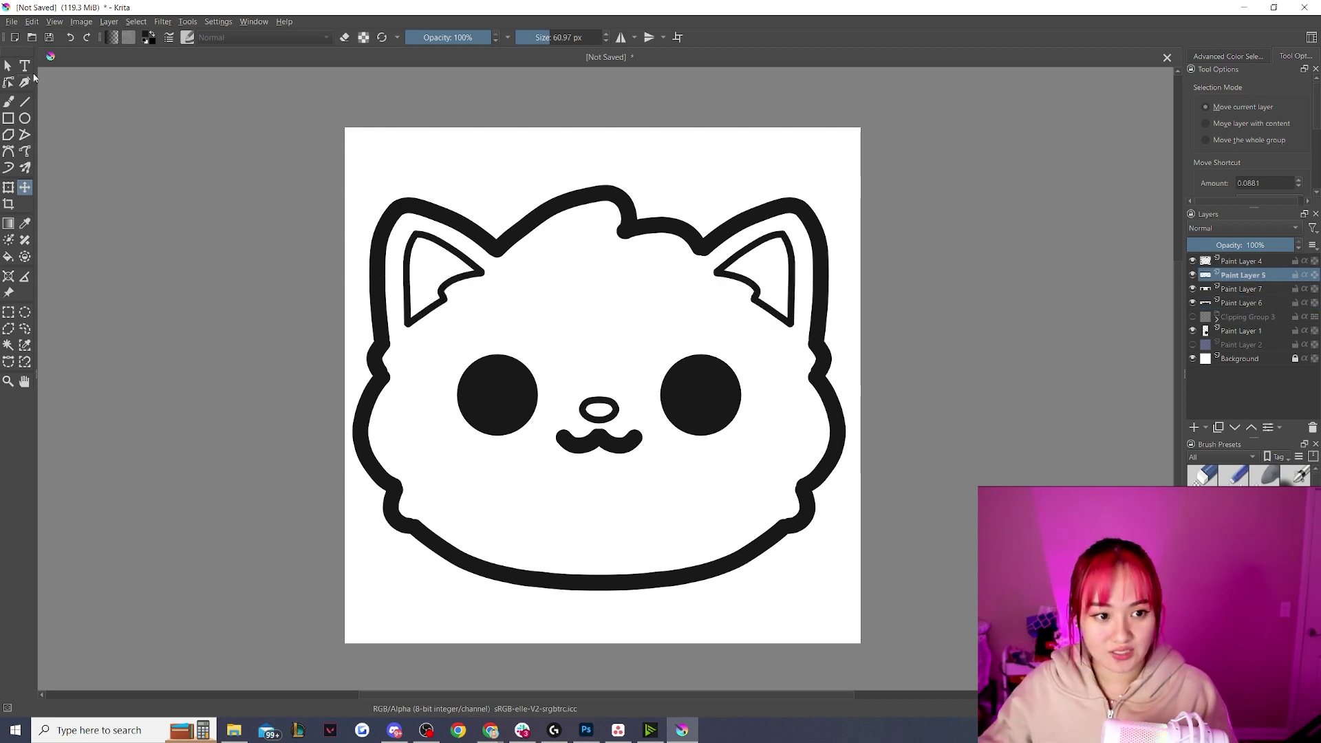
left_click(9, 312)
left_click_drag(573, 385, 635, 433)
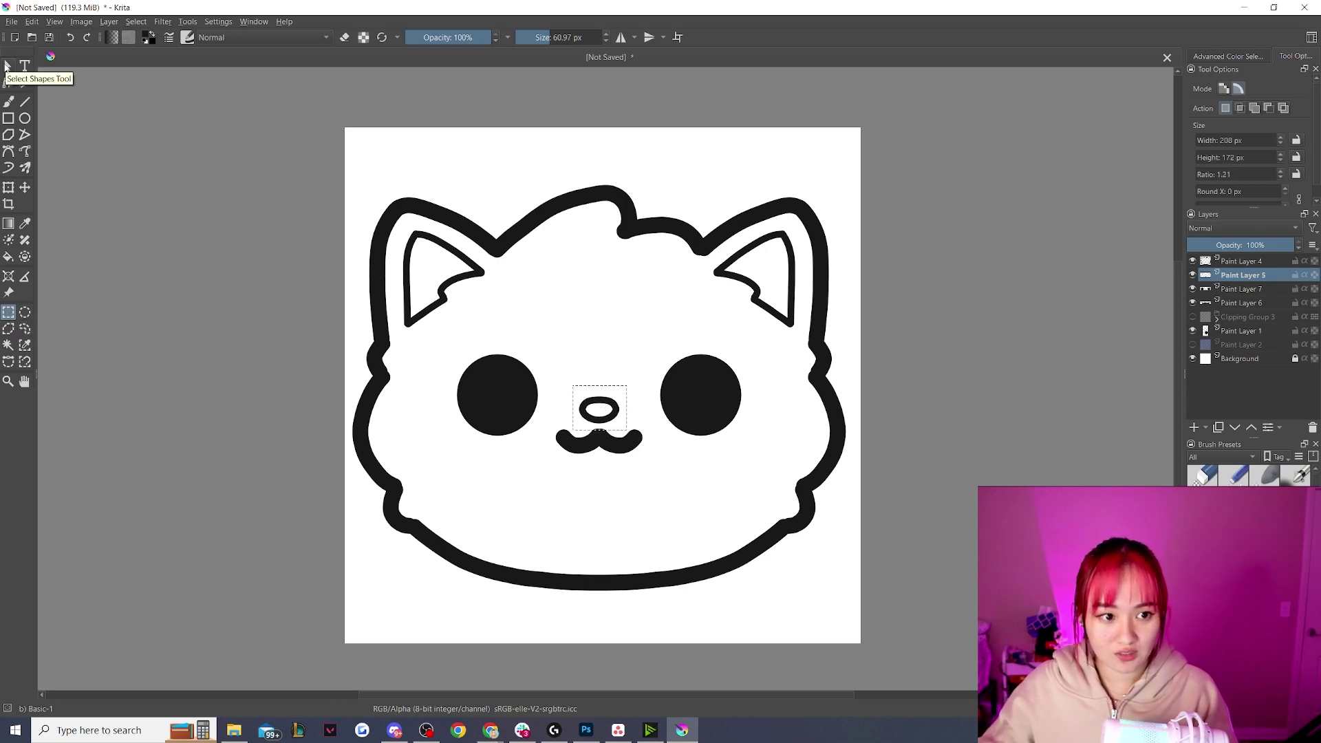
key("t")
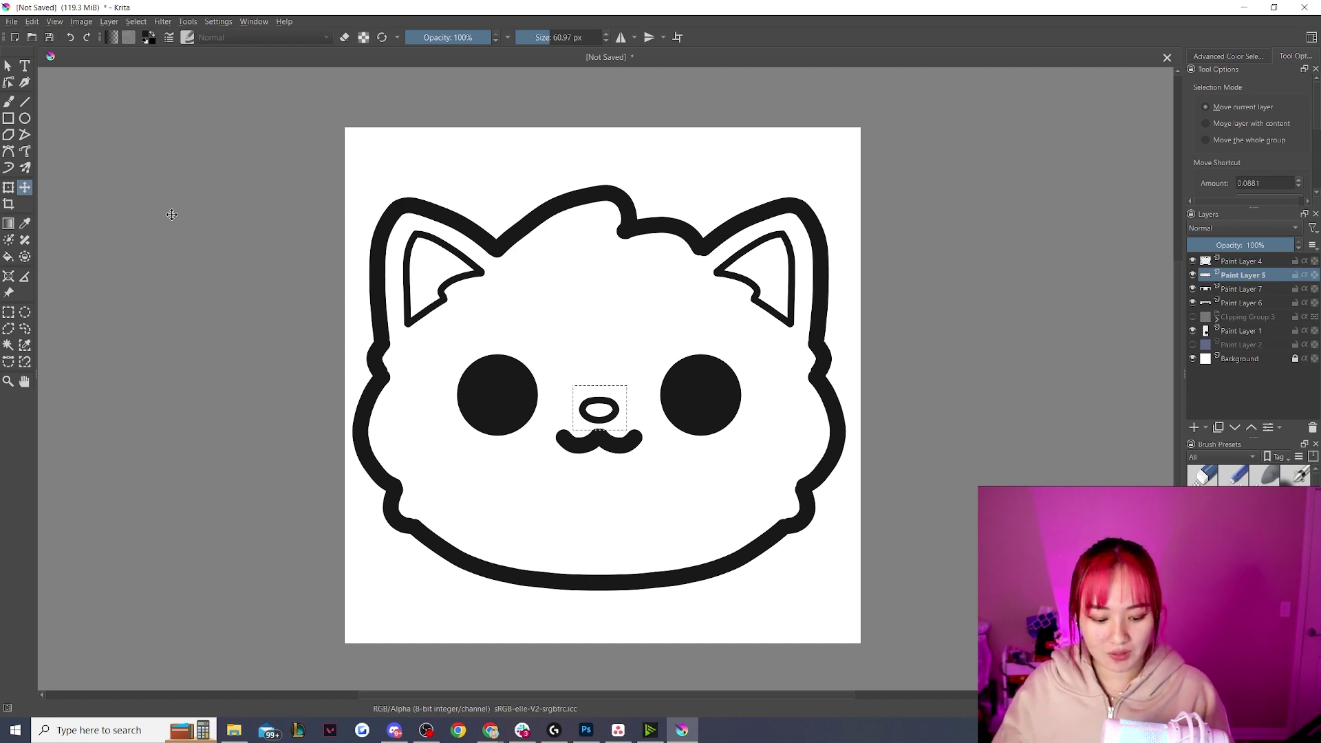
key("Down")
key("Down")
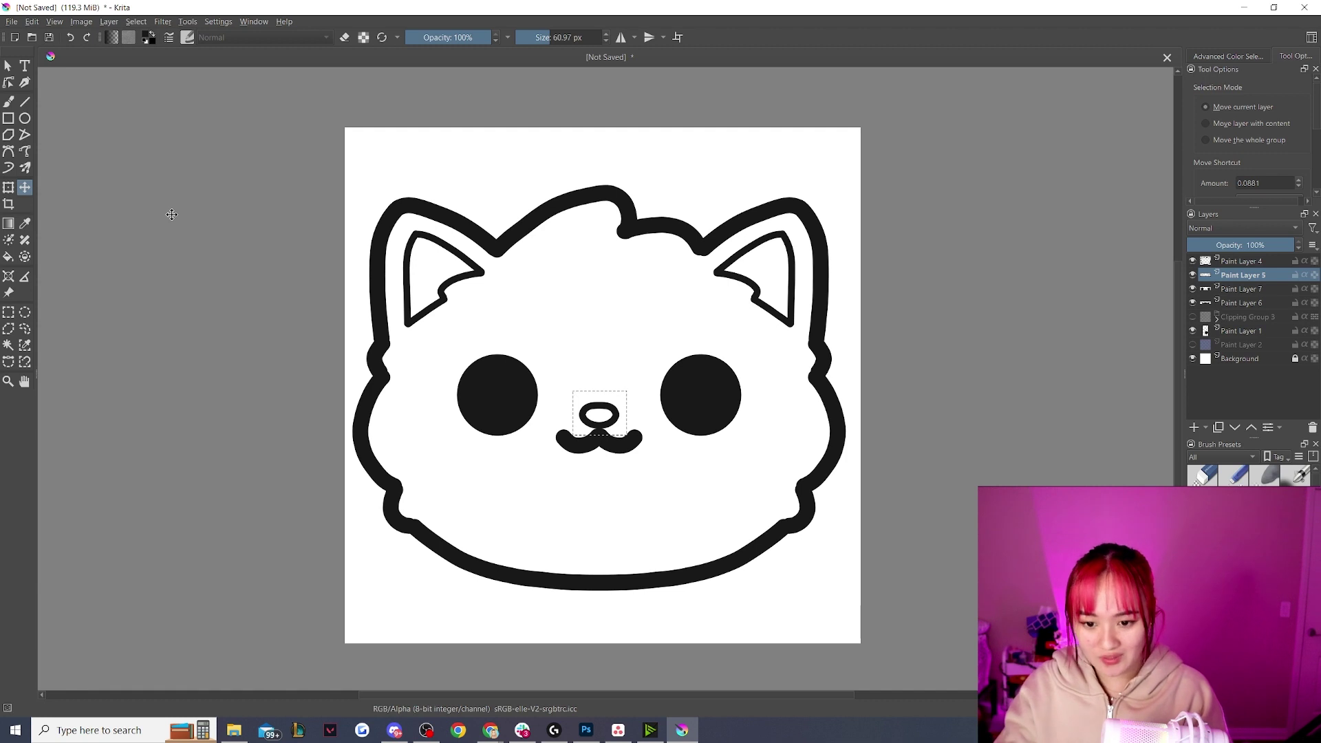
key("Down")
key("ctrl+r")
left_click(204, 305)
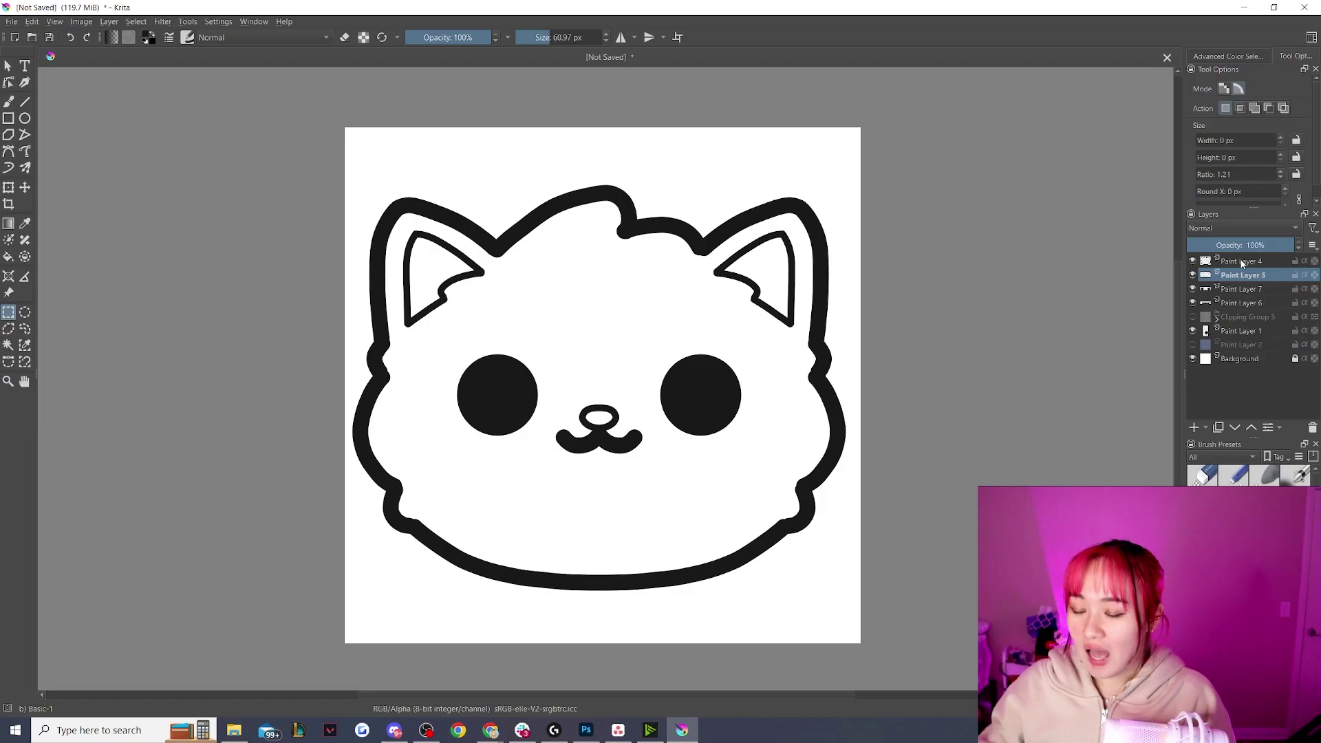
- Rename the four line art layers, from the top down, "big outline", "smol outline", "eyes and nose" and "mouth"
double_click(1242, 261)
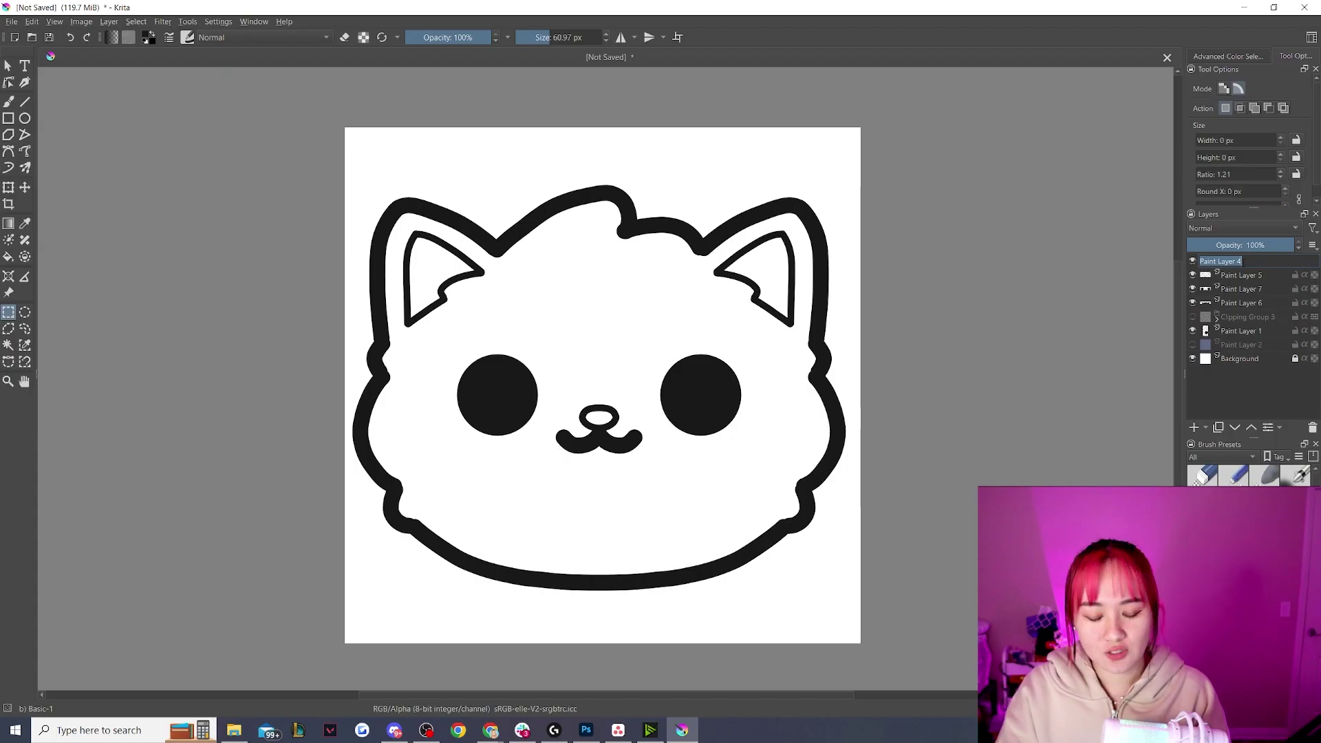
type("big outlin")
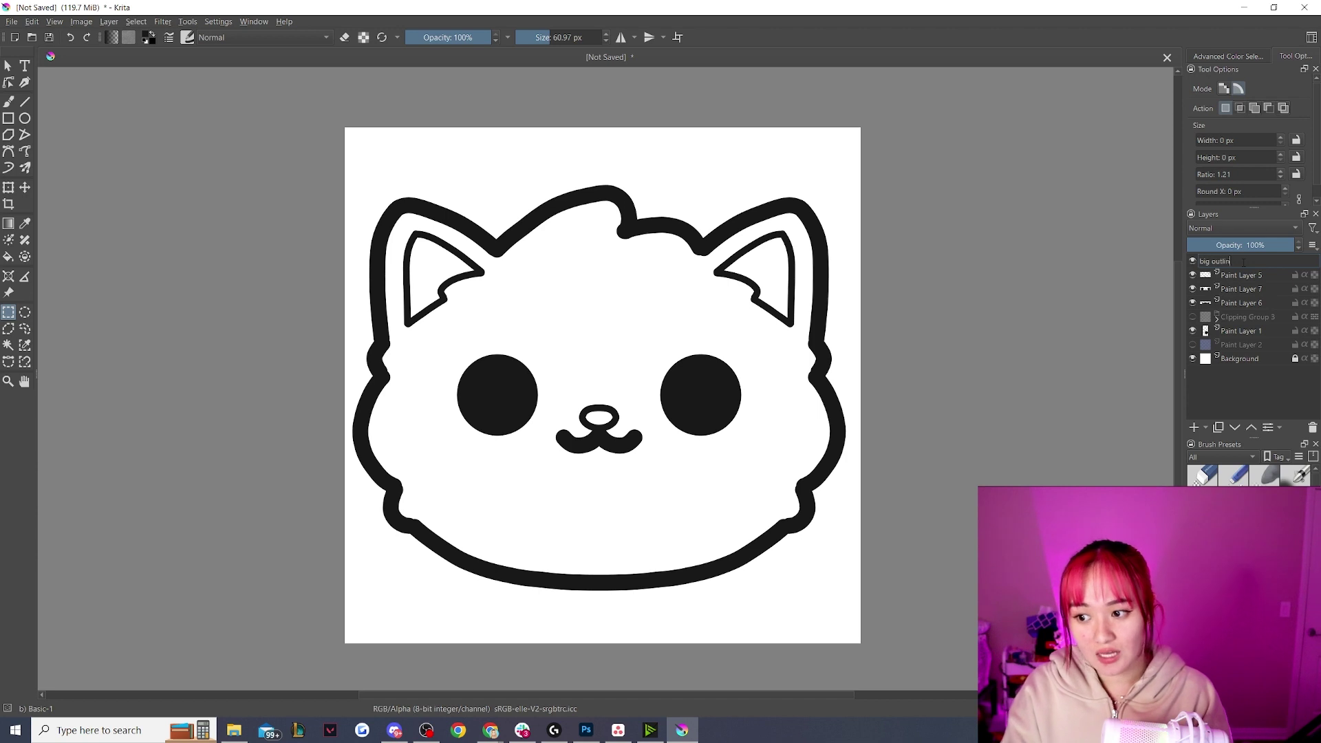
type("e")
double_click(1244, 276)
type("smo")
double_click(1239, 289)
type("eyes")
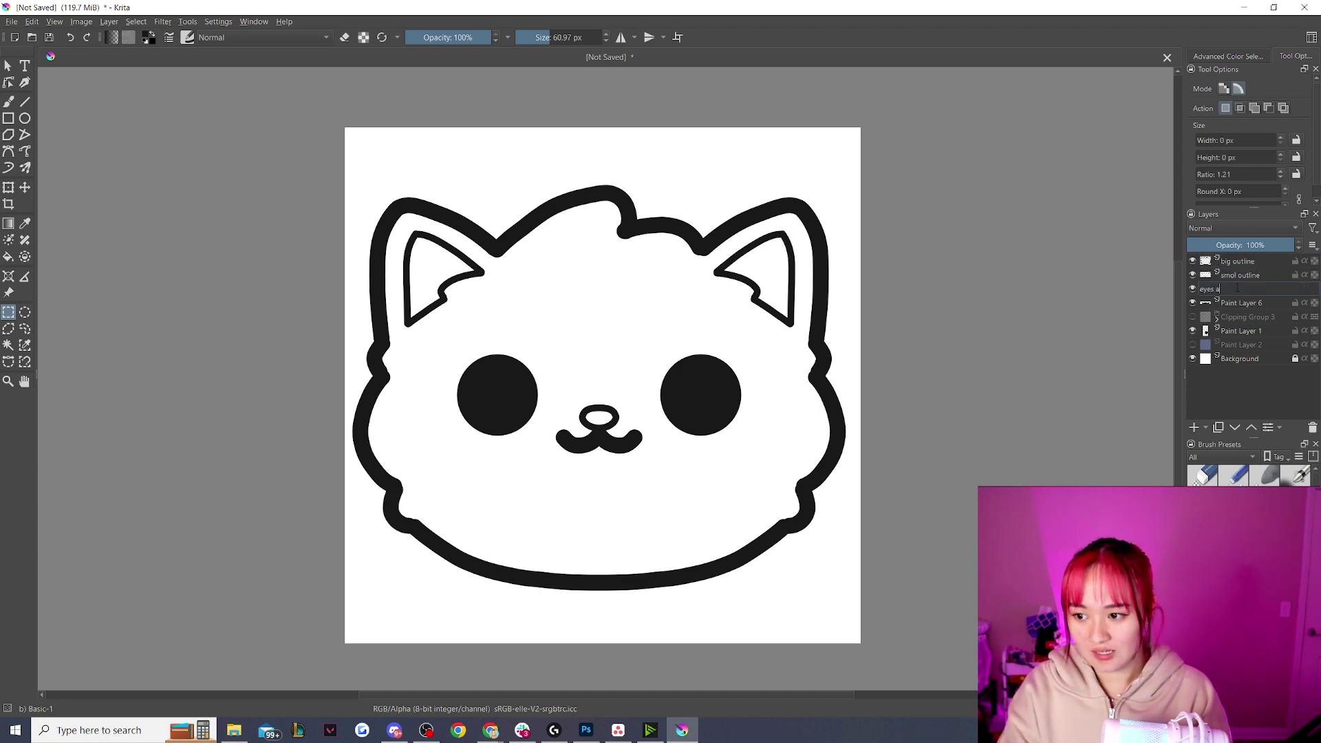
type("mouth")
key("Return")
- Remove the sketch's clipping group and Paint Layer 1 from the layer stack
right_click(1245, 318)
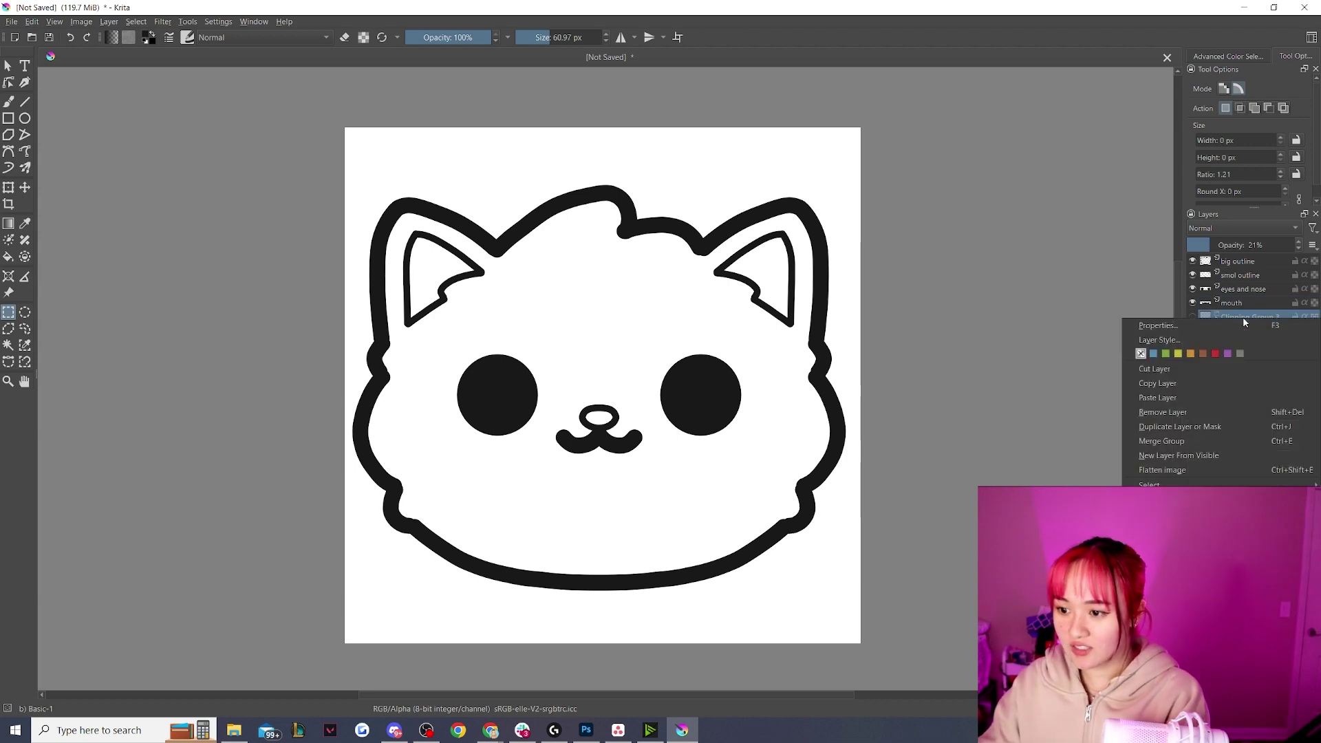
left_click(1211, 410)
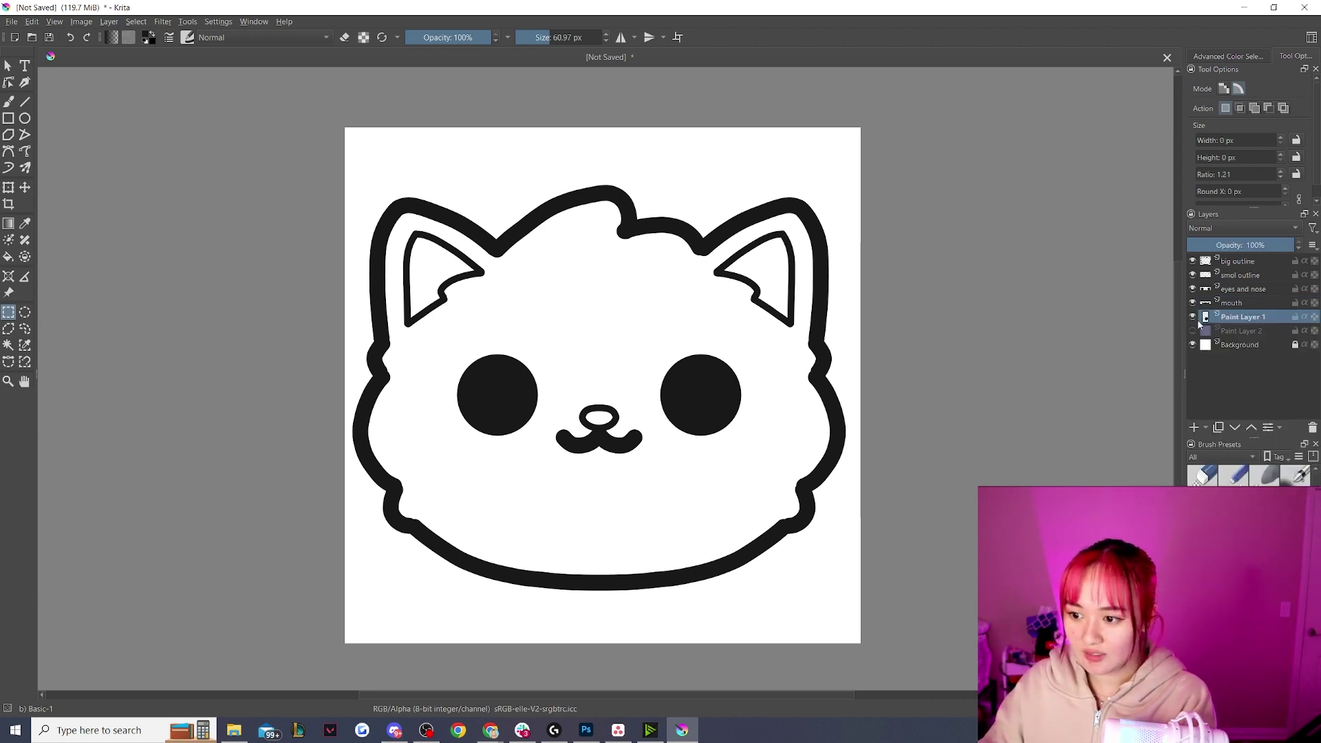
right_click(1233, 324)
left_click(1208, 408)
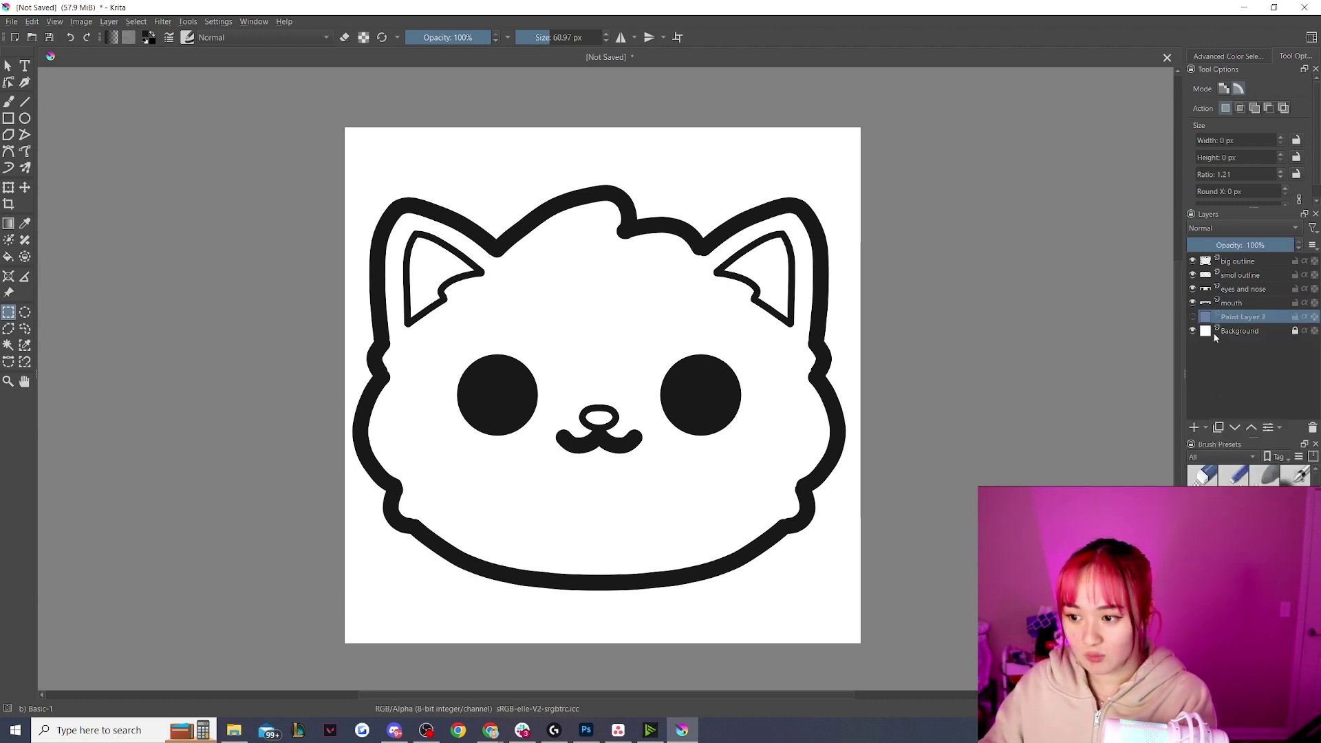
- Toggle the background's visibility off and on, and add a new paint layer directly below the mouth layer
left_click(1192, 333)
left_click(1192, 333)
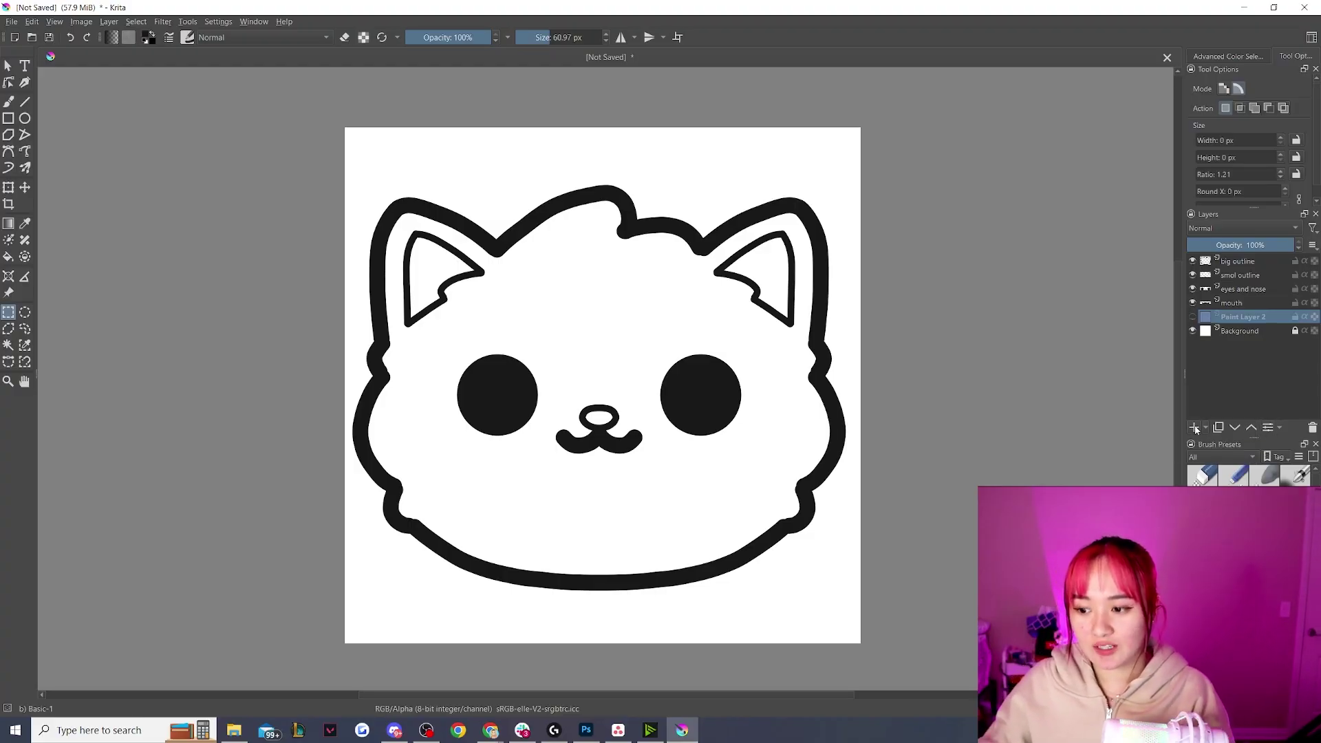
left_click(1195, 428)
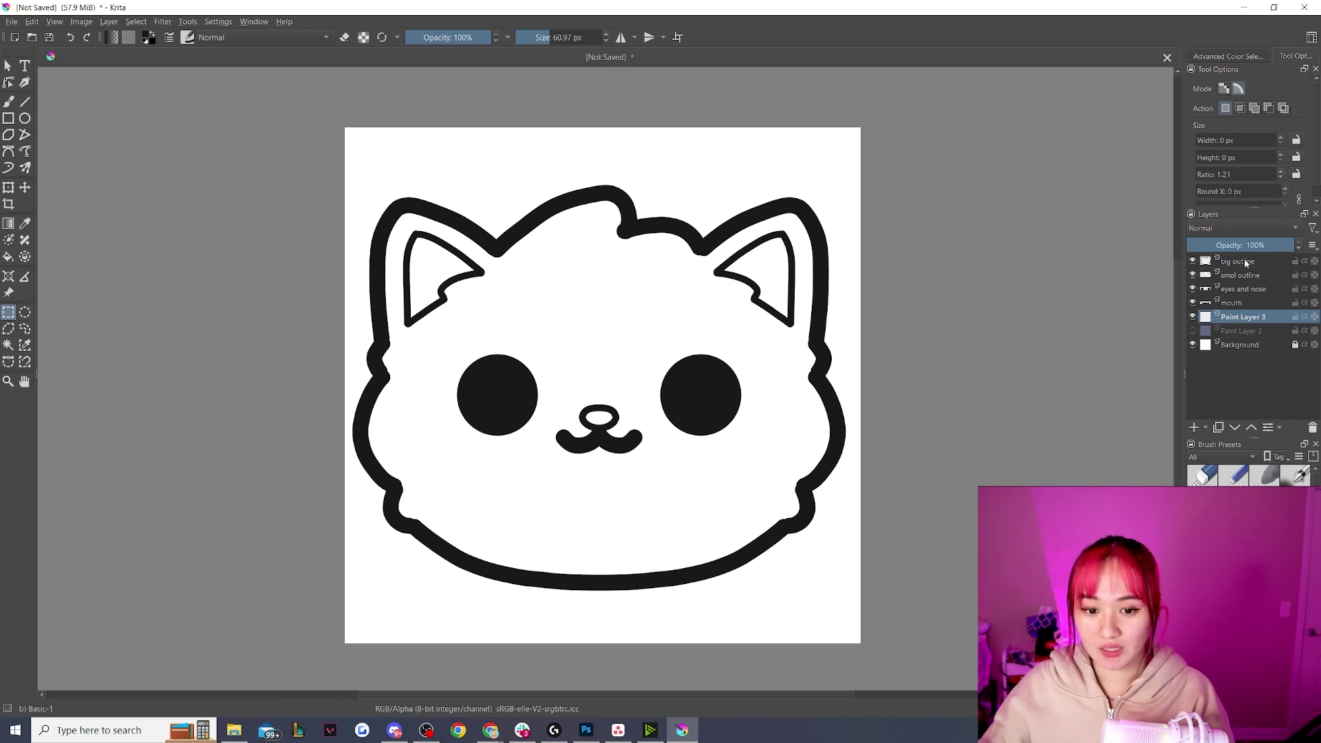
mouse_move(1245, 260)
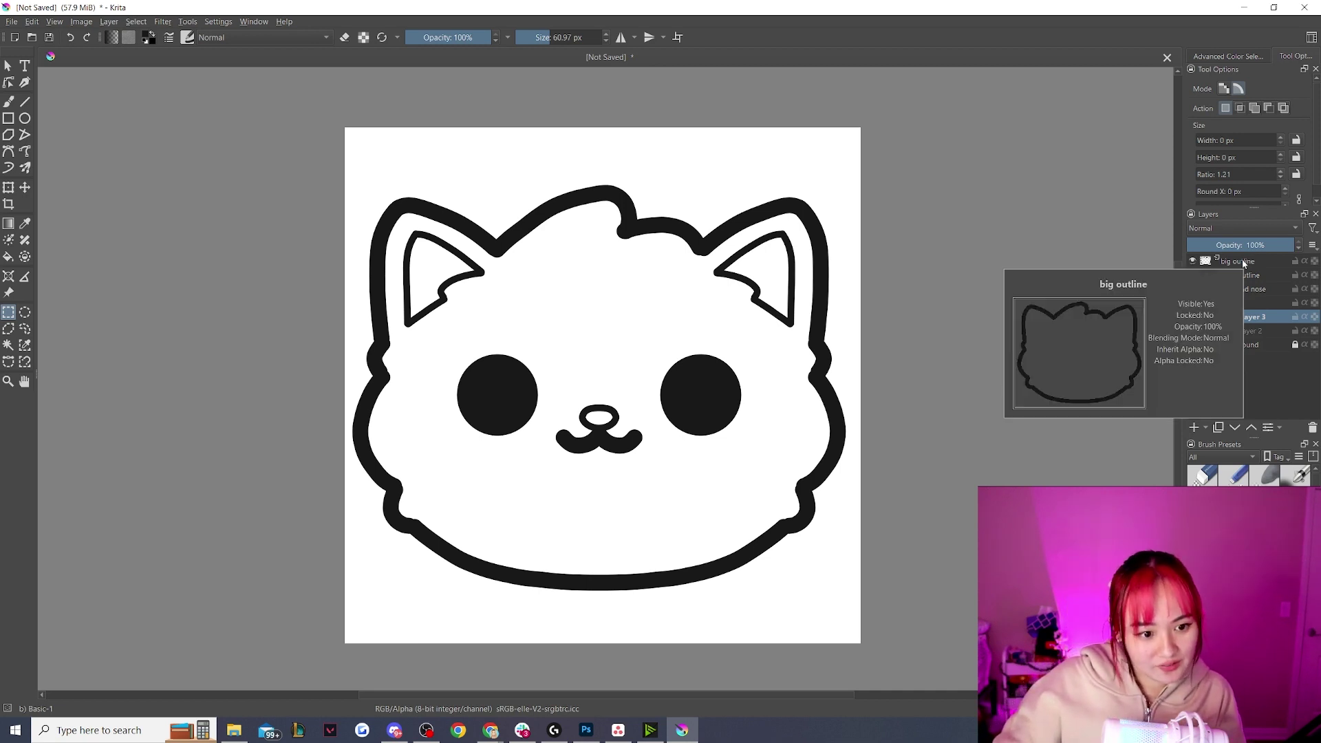
- Select the head interior on the big outline layer with the Contiguous Selection tool, and ready Paint Layer 3 for a bucket fill
left_click(1242, 260)
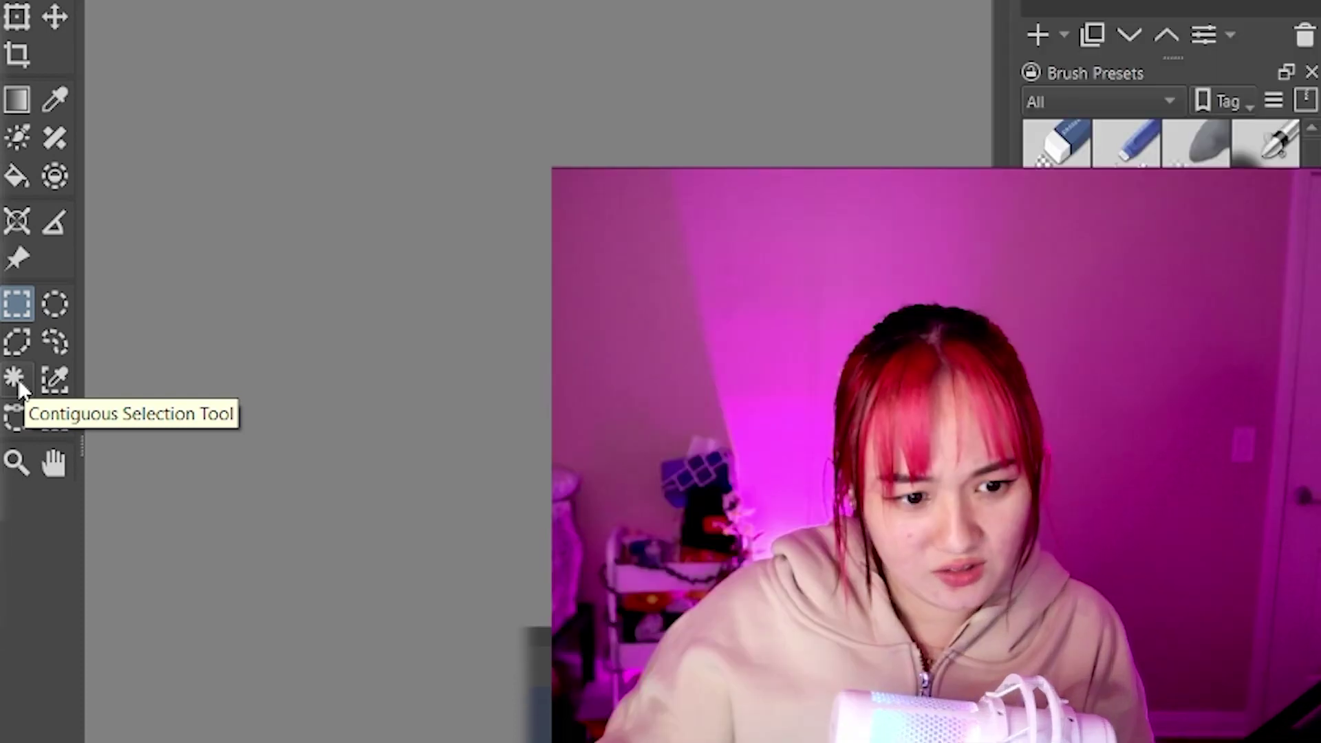
left_click(16, 379)
left_click(547, 291)
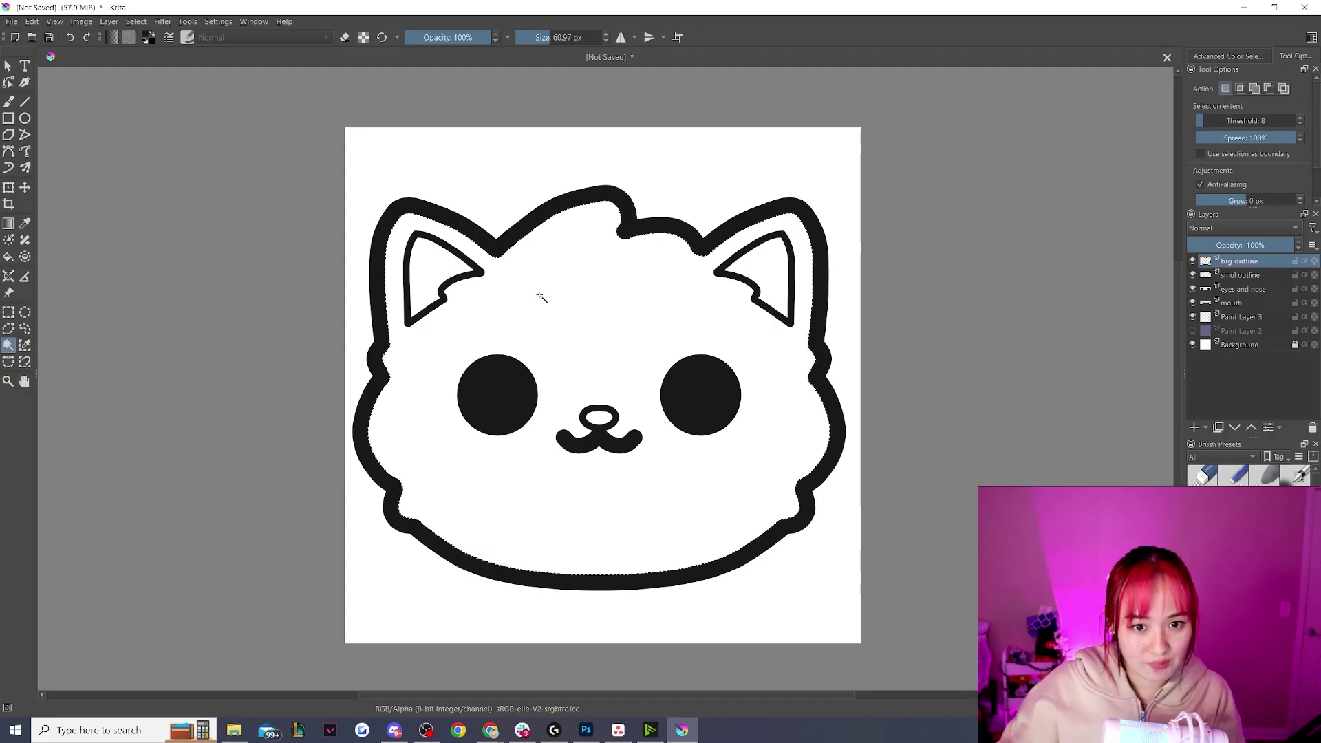
right_click(3, 346)
left_click(551, 286)
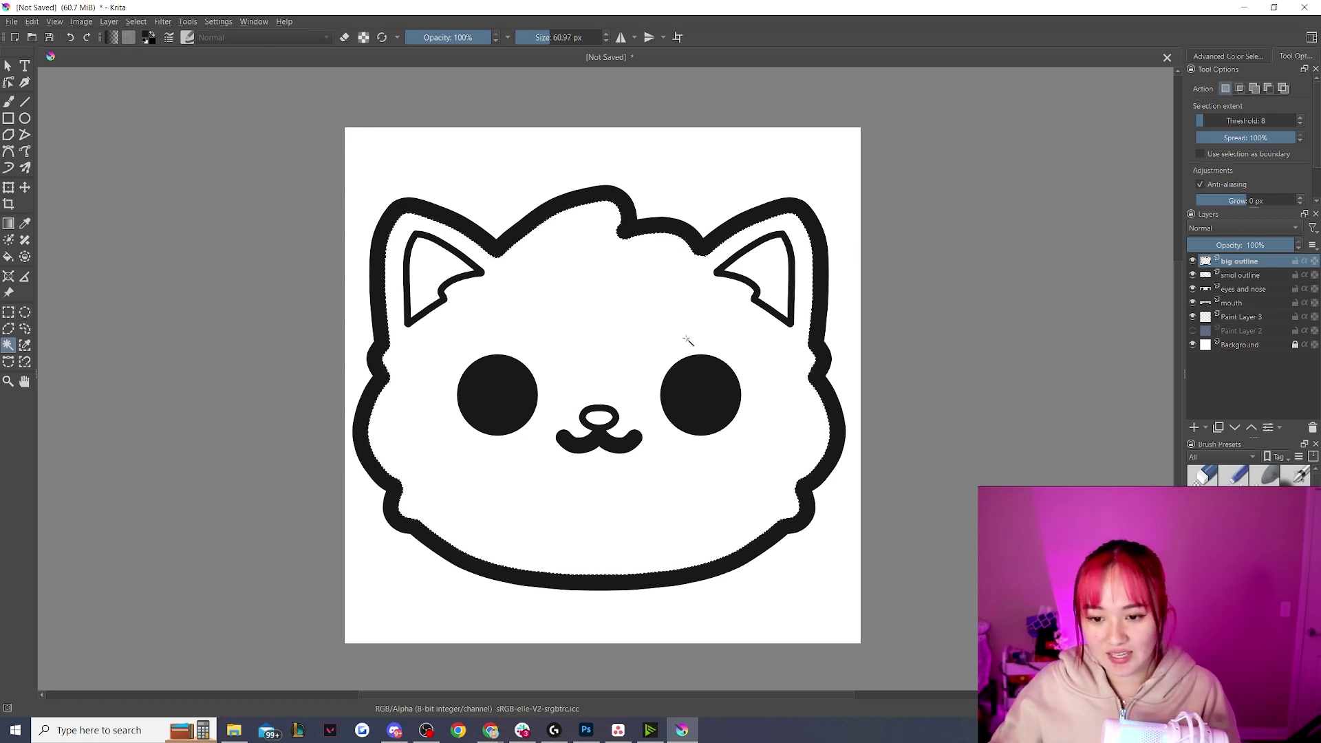
left_click(1251, 317)
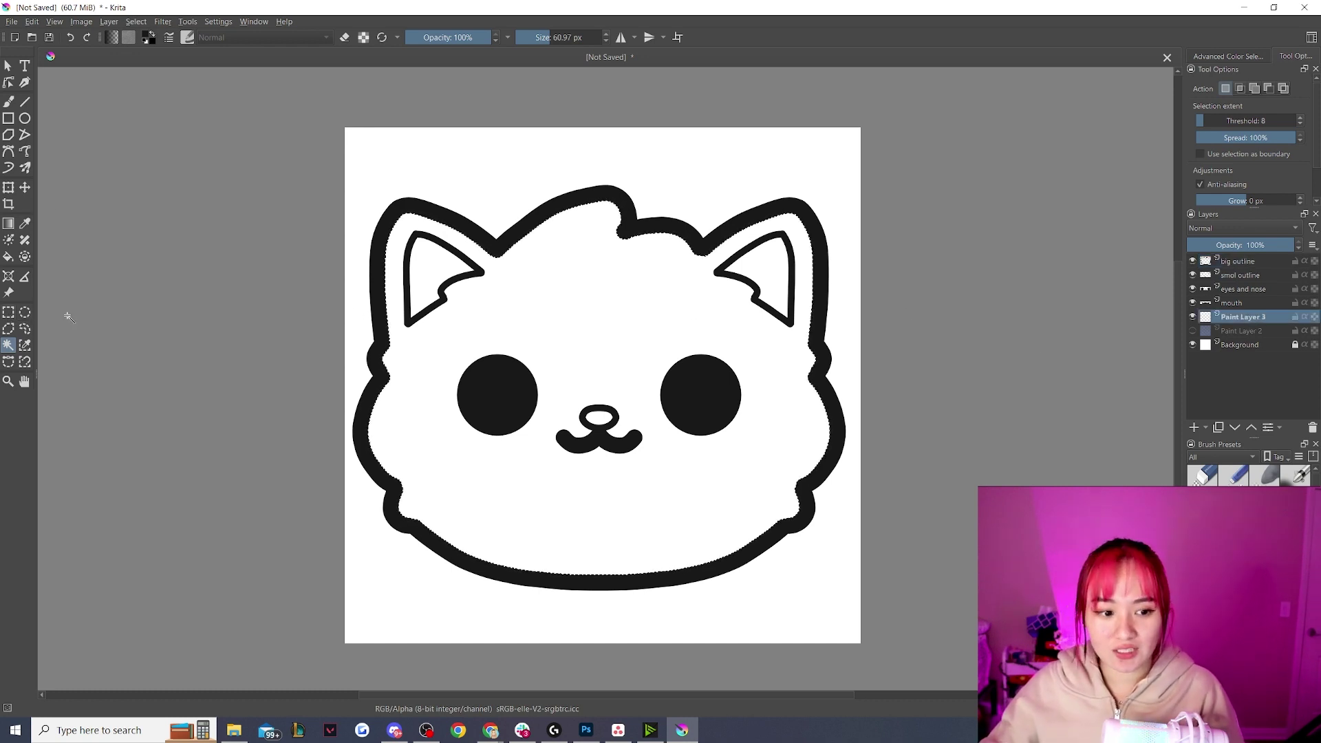
left_click(9, 257)
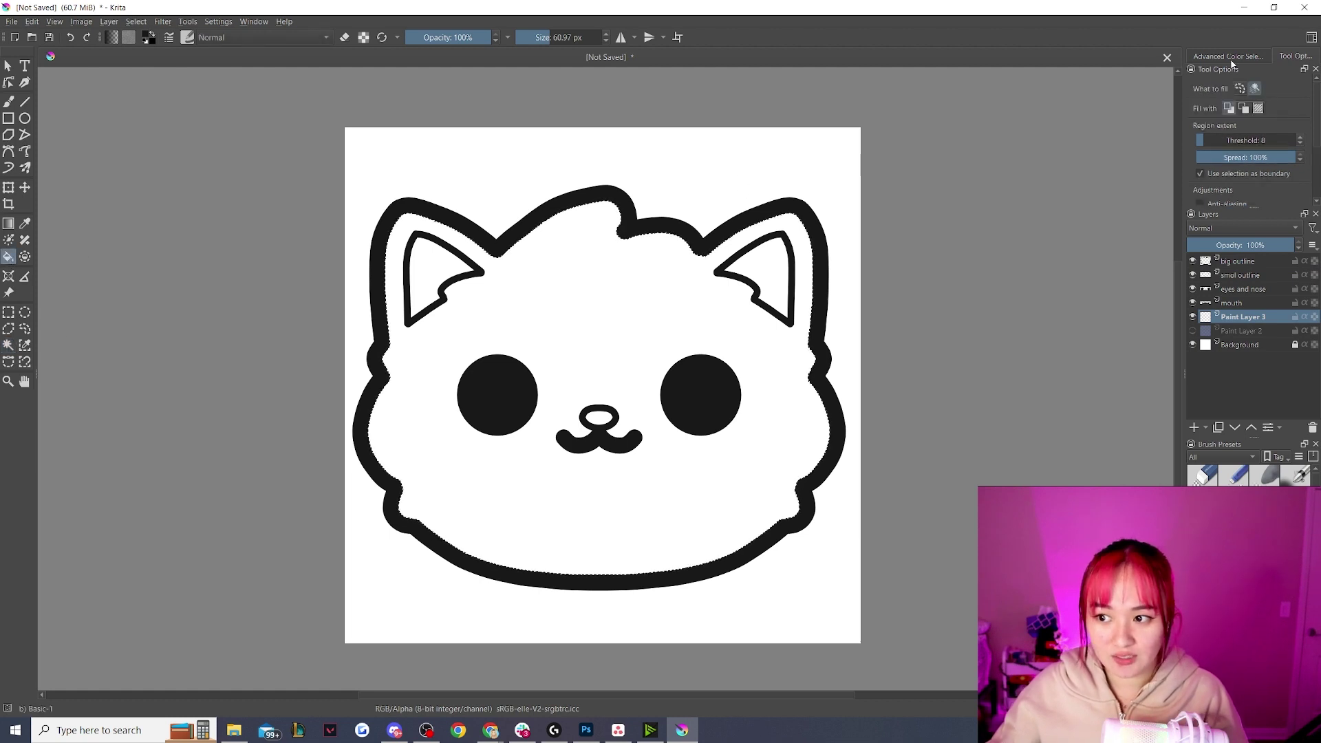
left_click_drag(1219, 145, 1229, 139)
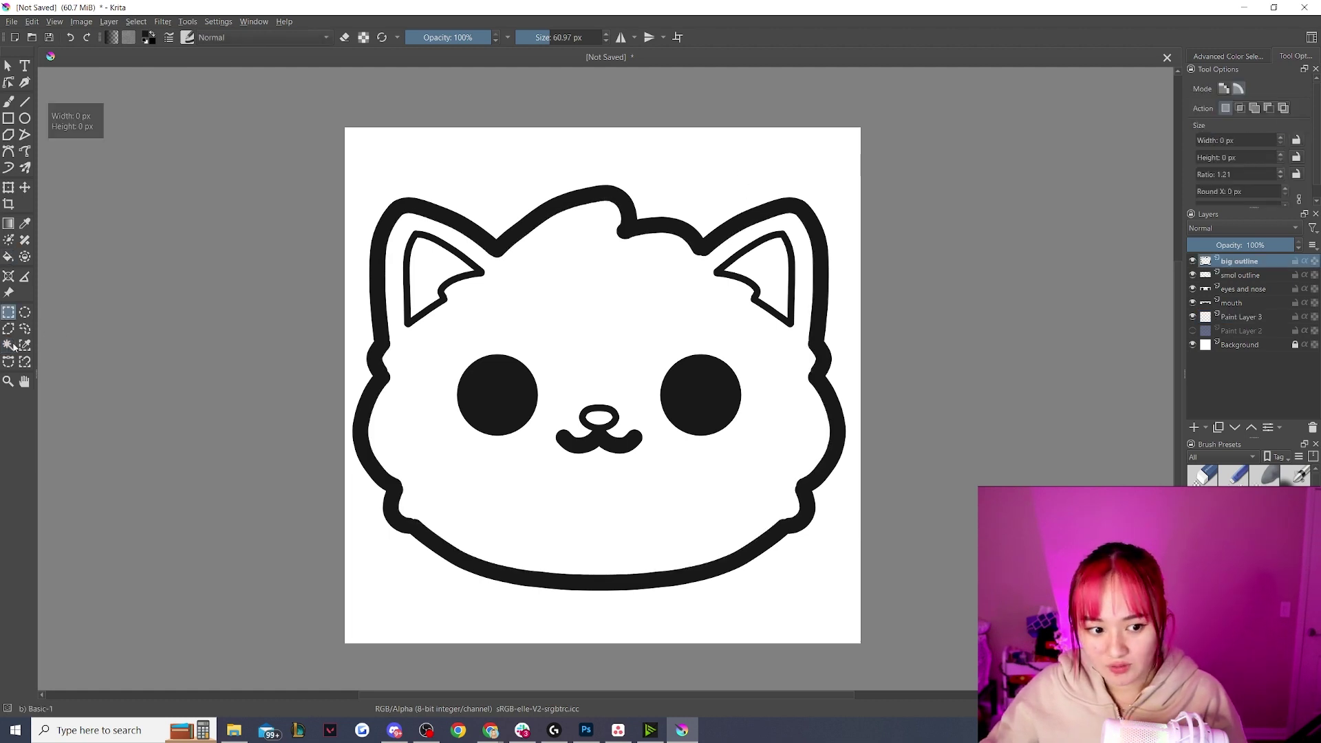
- Reselect the head interior on the big outline layer with a contiguous selection, toggling that layer's visibility to check it
left_click(8, 346)
left_click(487, 328)
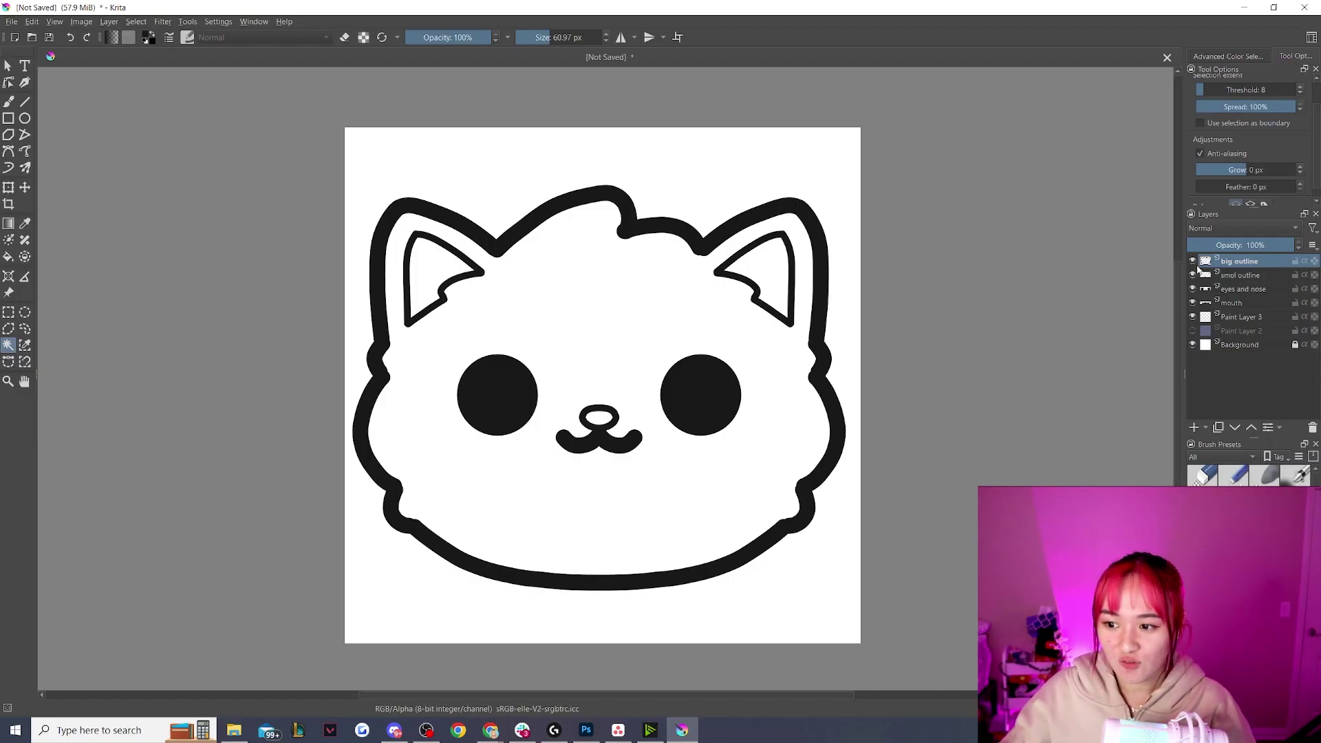
left_click(1193, 261)
left_click(1193, 261)
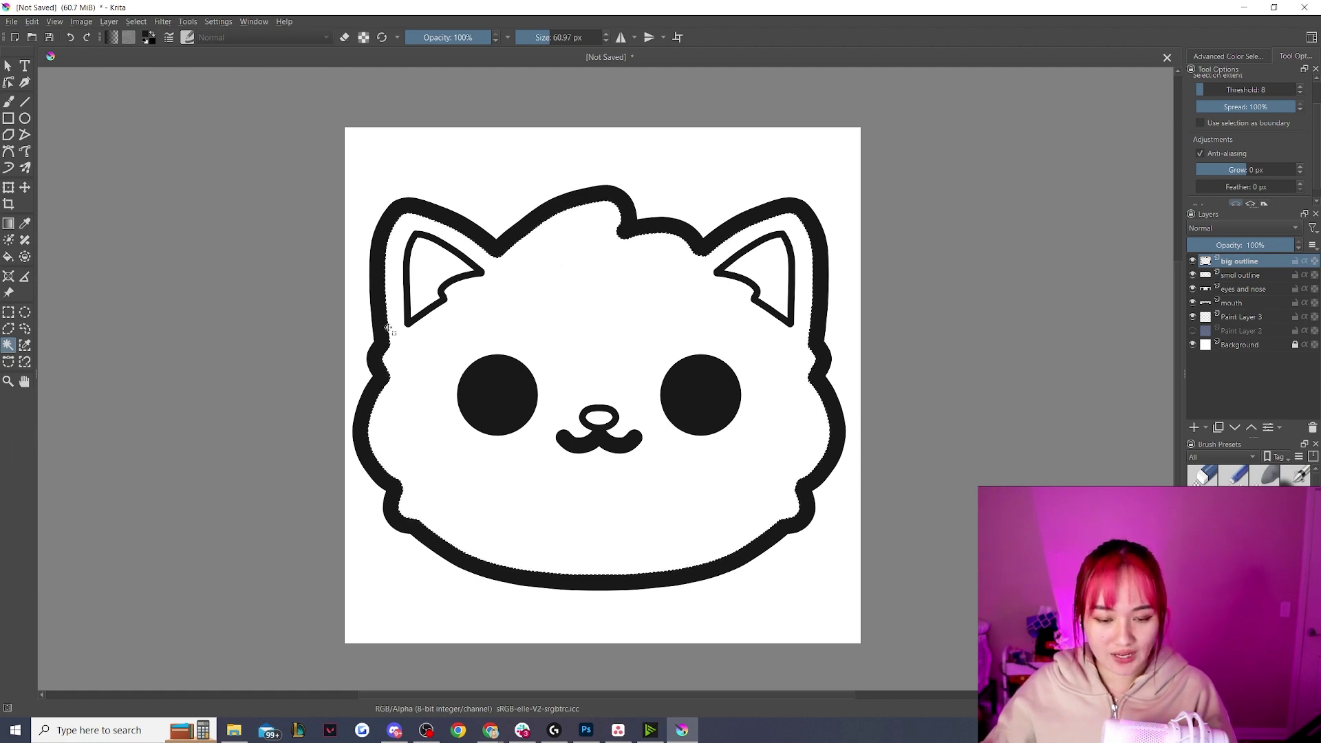
scroll(388, 330, "up", 15)
scroll(388, 330, "down", 15)
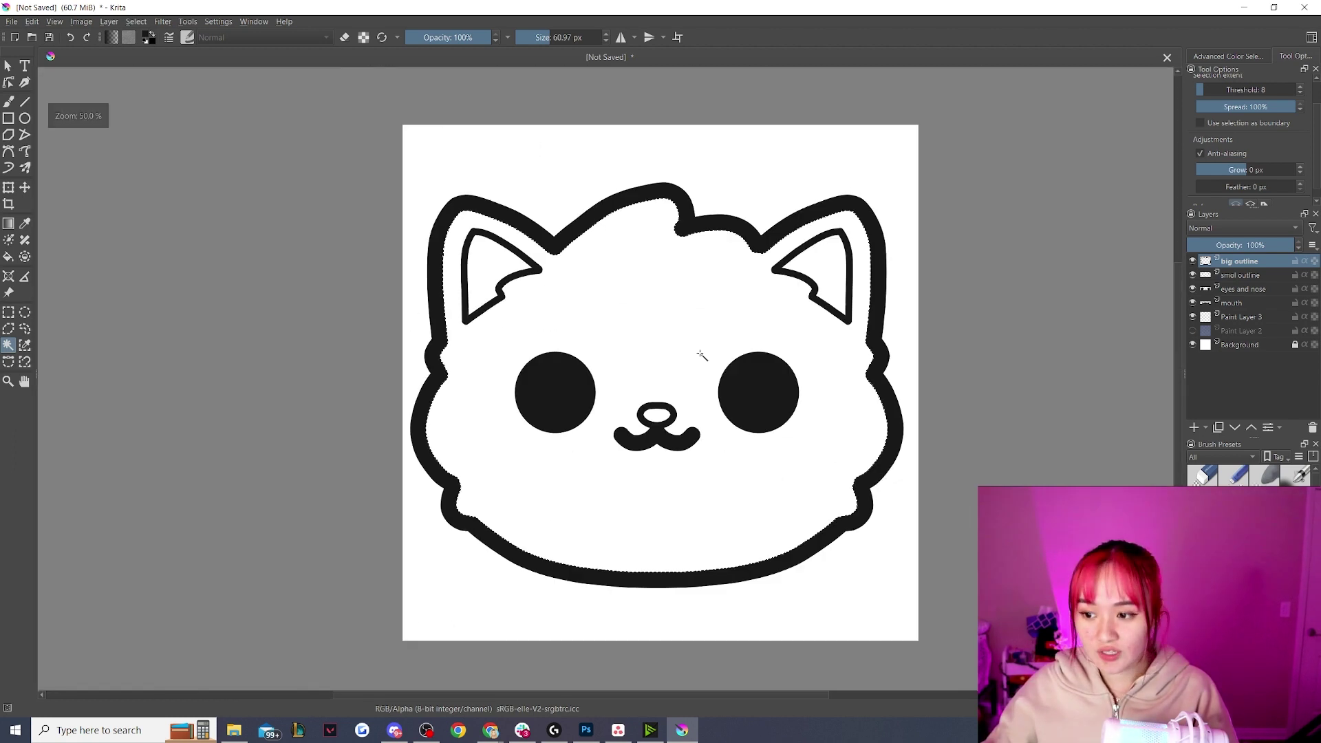
- Fill the selected head interior with dark red on Paint Layer 3
left_click(1242, 317)
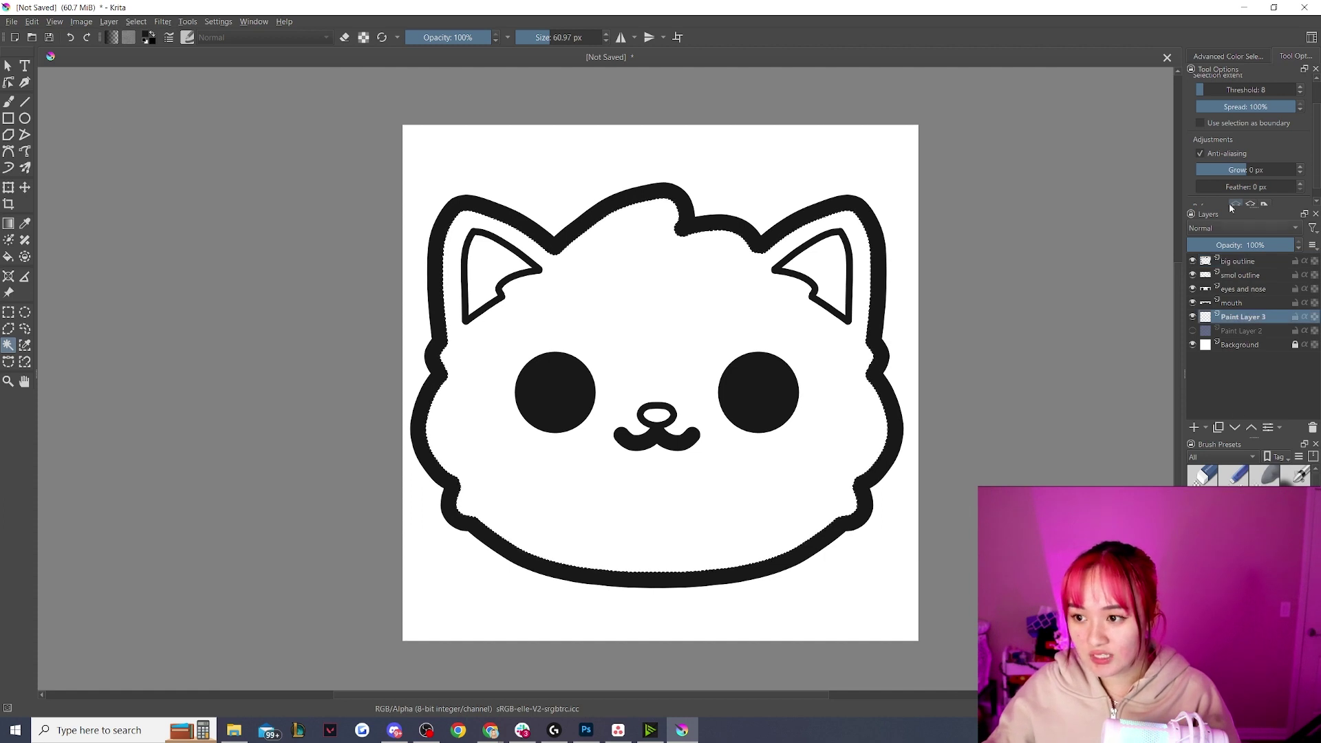
left_click(1239, 60)
key("f")
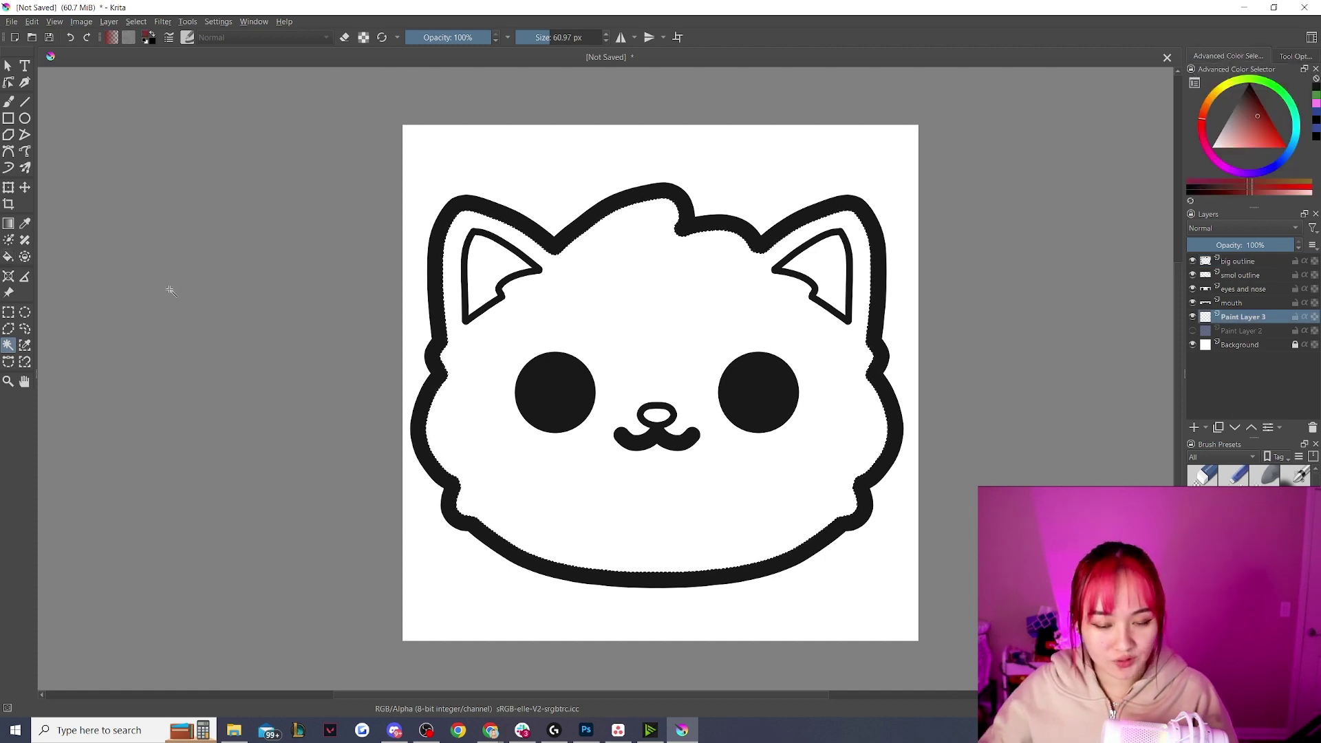
left_click(508, 364)
- Show the blue Paint Layer 2 to examine the red fill's edge for gaps along the outline, and clear the fill from Paint Layer 3
left_click(1192, 331)
key("ctrl+r")
scroll(463, 303, "up", 5)
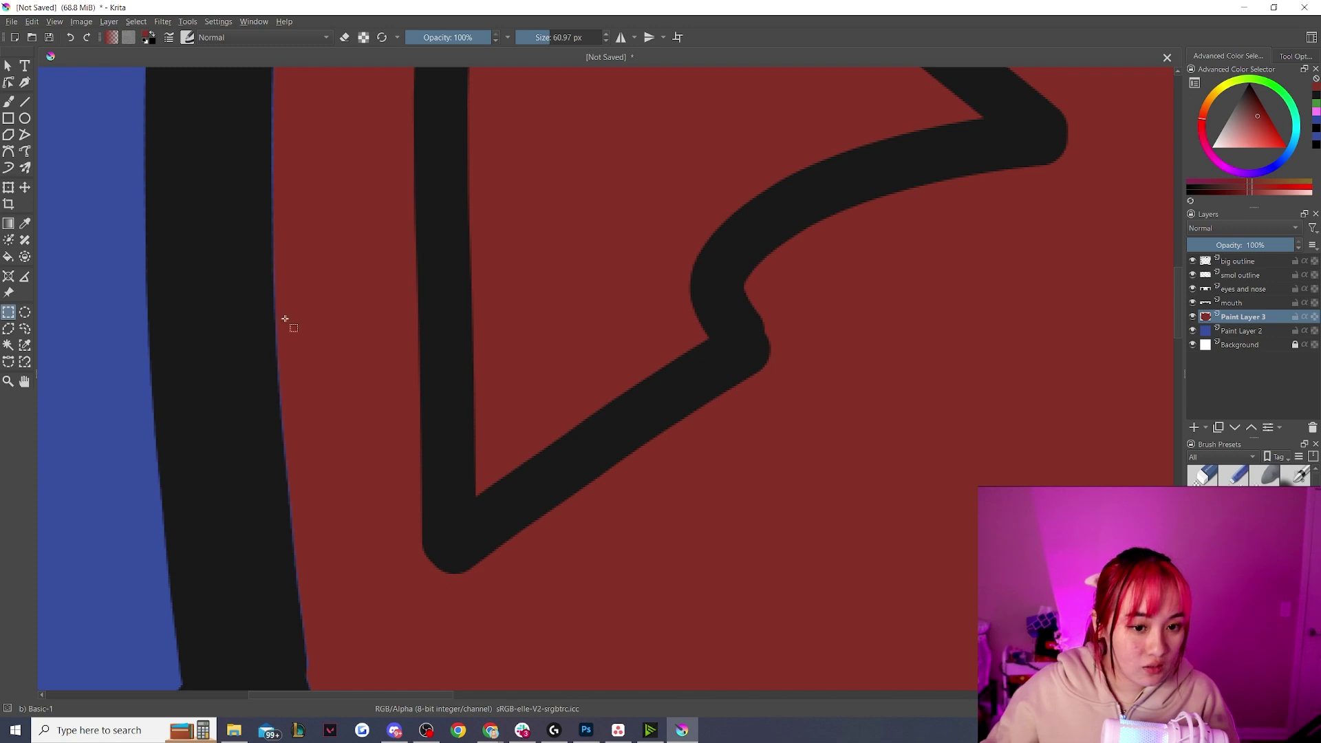
scroll(280, 320, "down", 6)
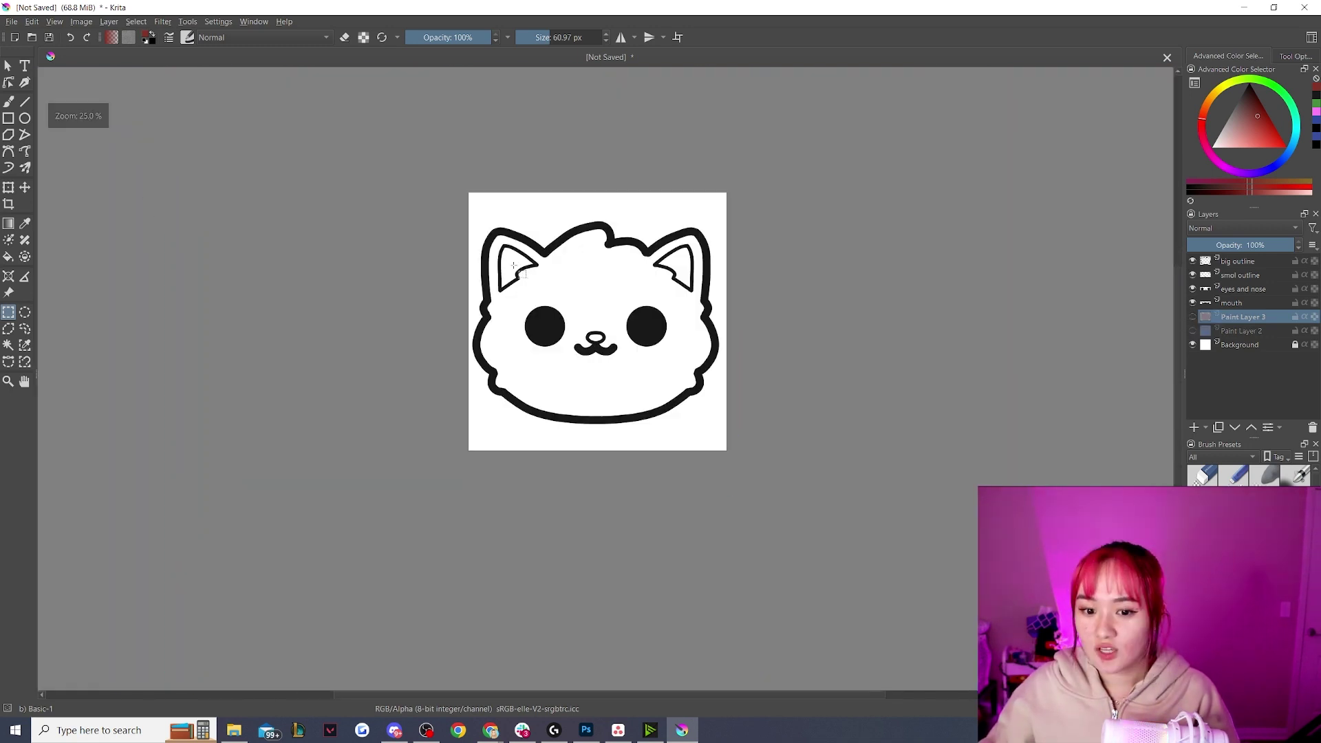
scroll(767, 291, "up", 2)
scroll(767, 291, "up", 1)
left_click(1192, 316)
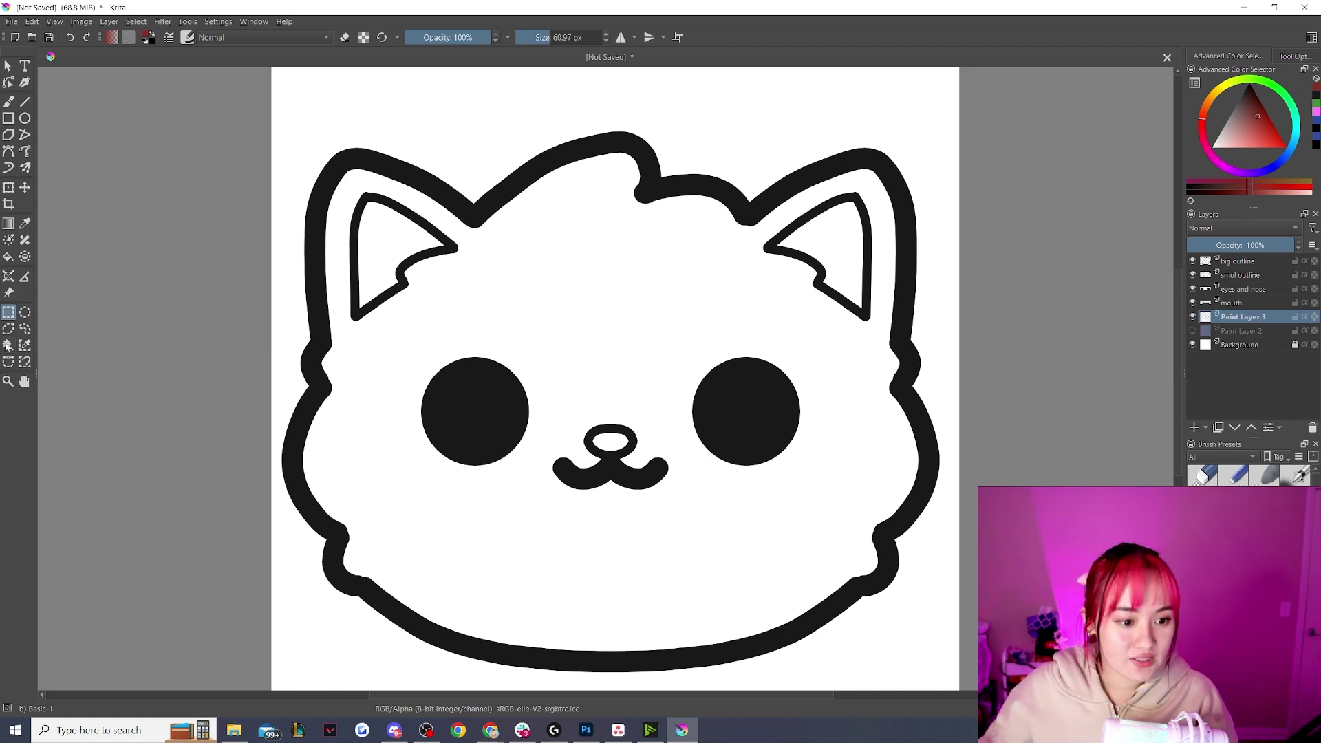
- Set the Contiguous Selection tool to grow its selections by 5 px
left_click(8, 345)
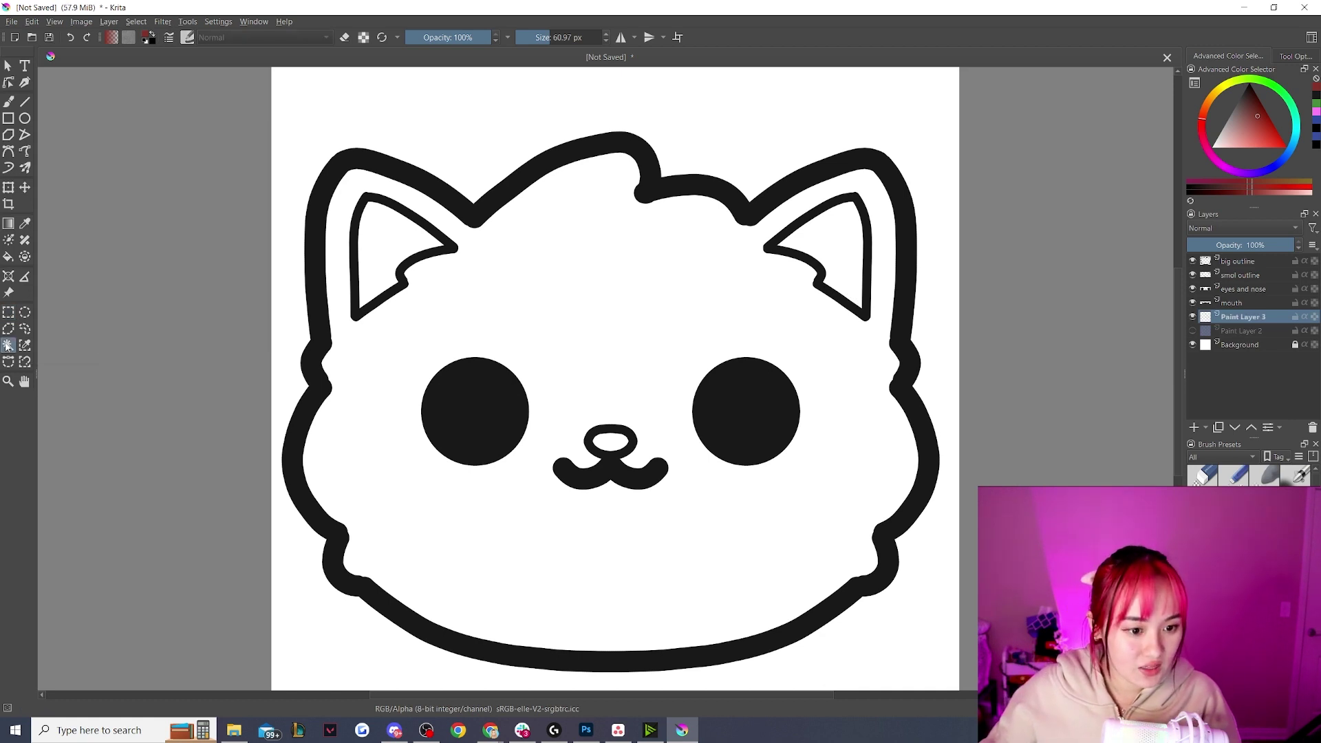
left_click(1289, 57)
scroll(1261, 161, "down", 1)
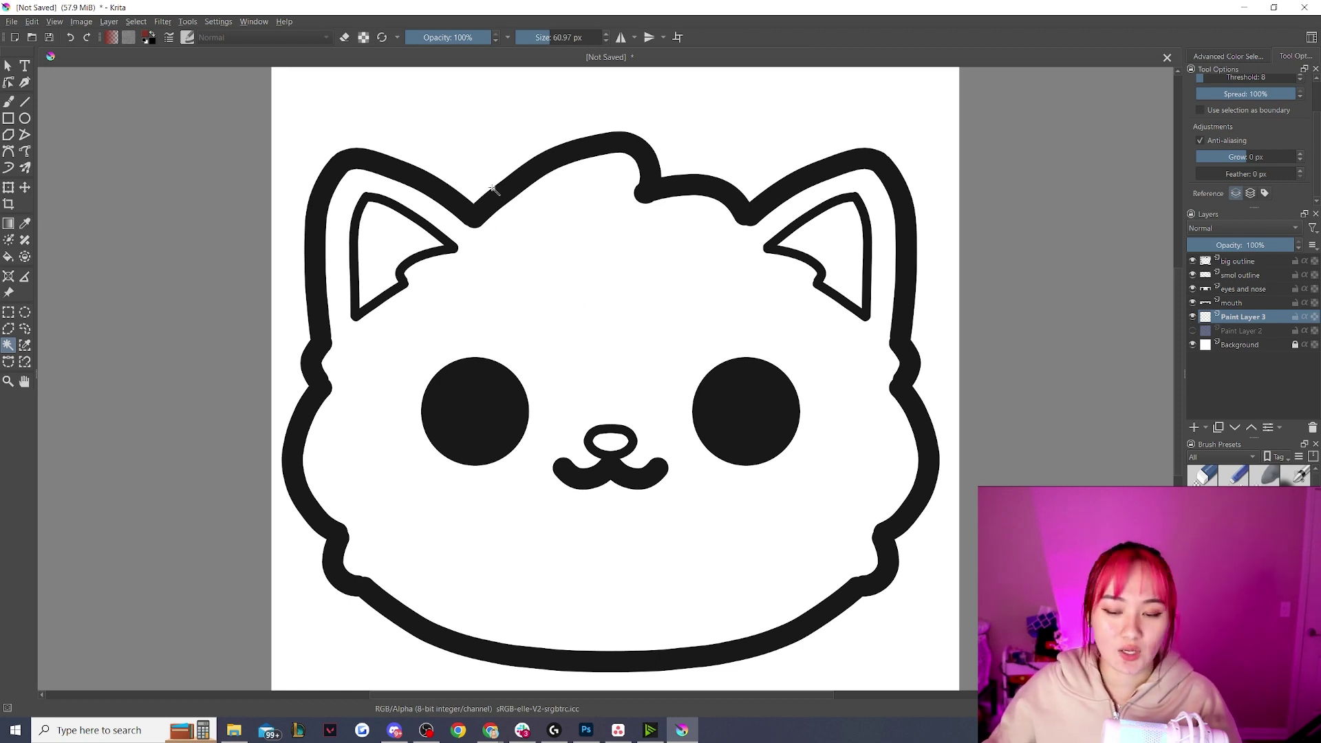
left_click(1301, 155)
left_click(1301, 155)
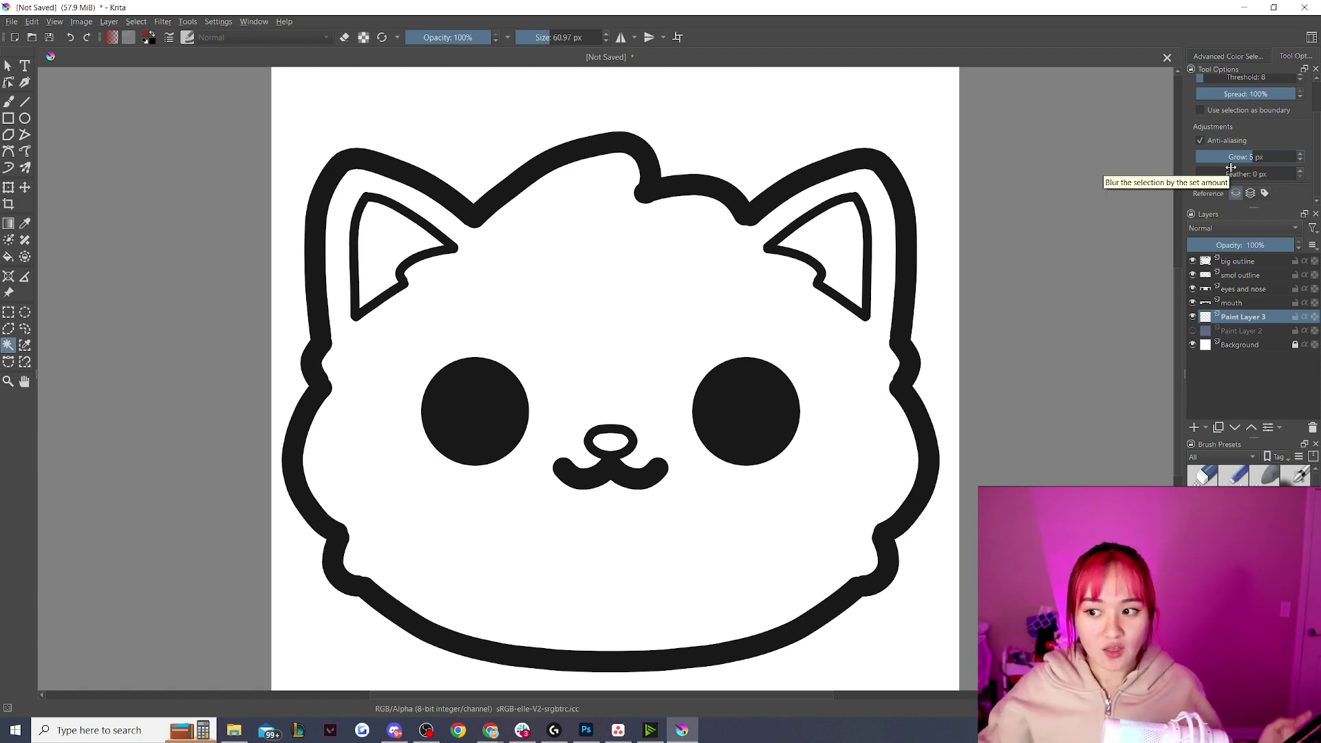
left_click_drag(1232, 158, 1278, 160)
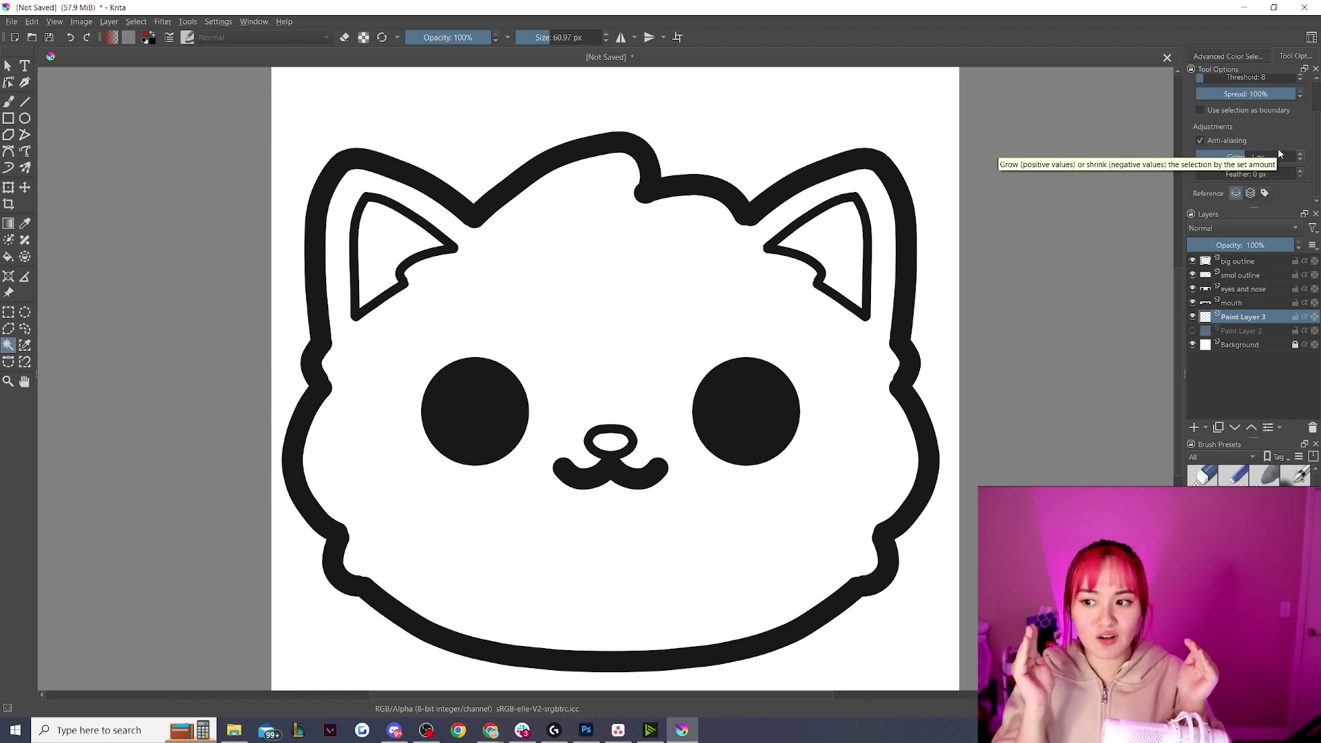
left_click_drag(1278, 151, 1263, 154)
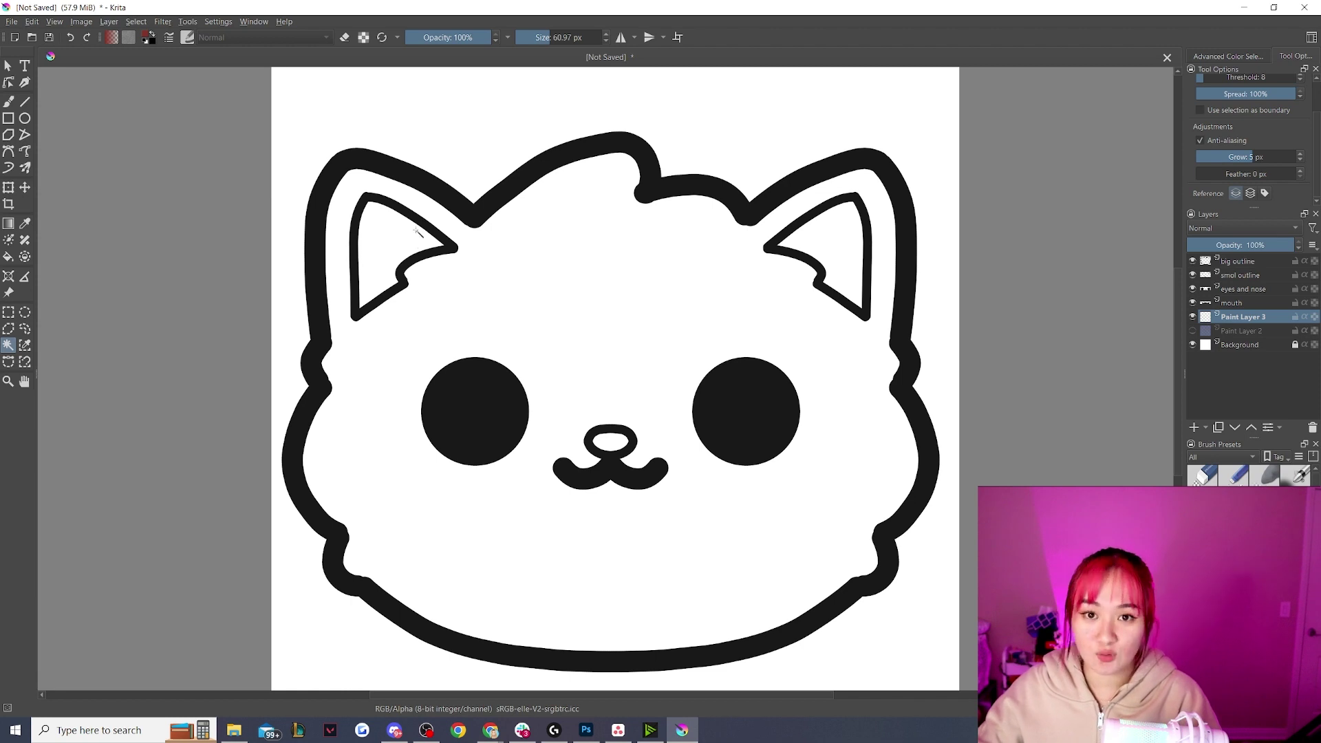
- Select the head interior on the big outline layer with the grown contiguous selection and check where its edge falls within the line
left_click(1249, 261)
left_click(551, 340)
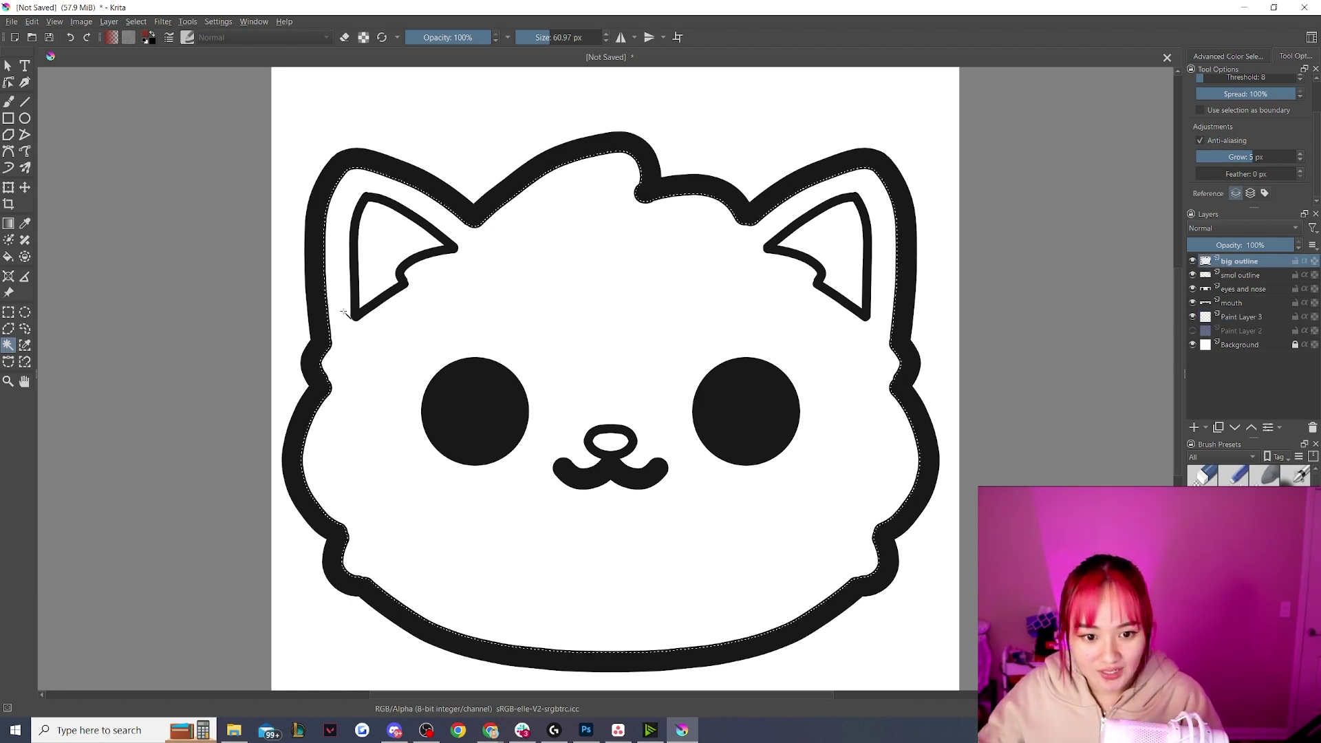
scroll(325, 333, "up", 6)
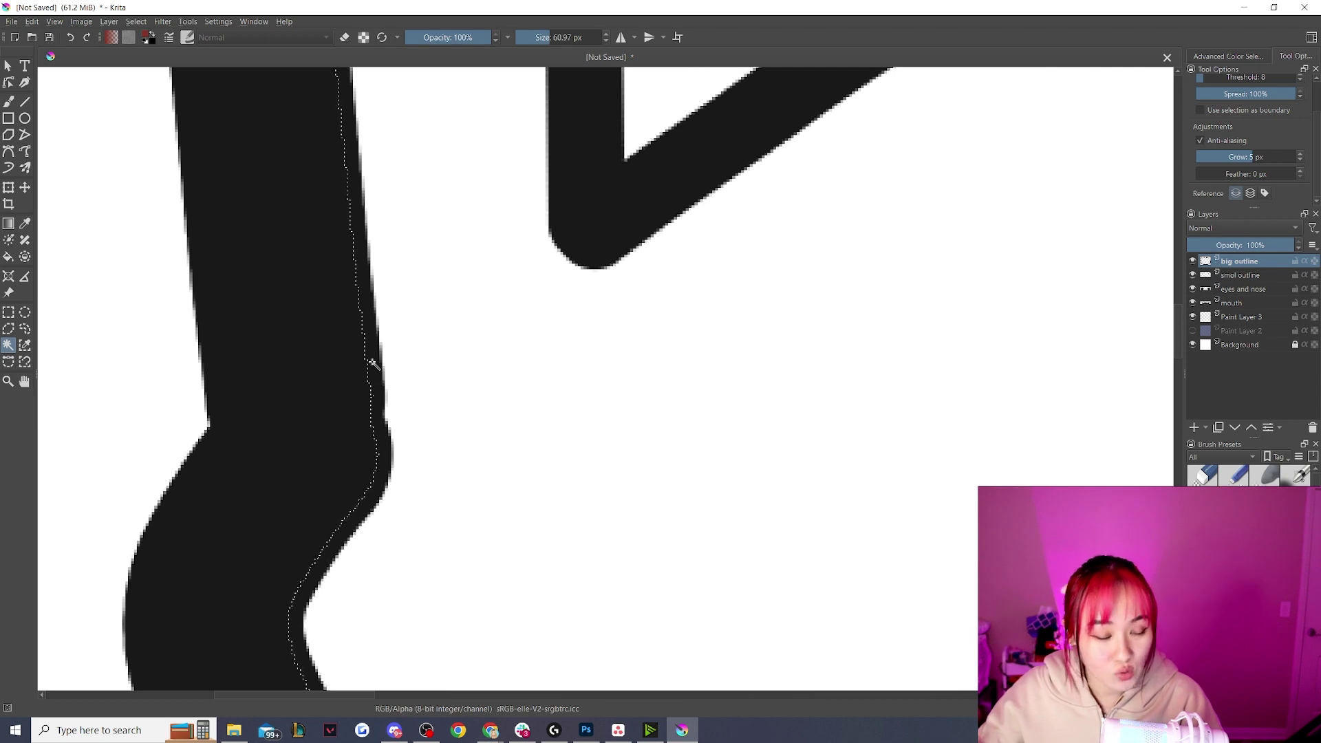
scroll(372, 358, "down", 6)
scroll(584, 361, "up", 2)
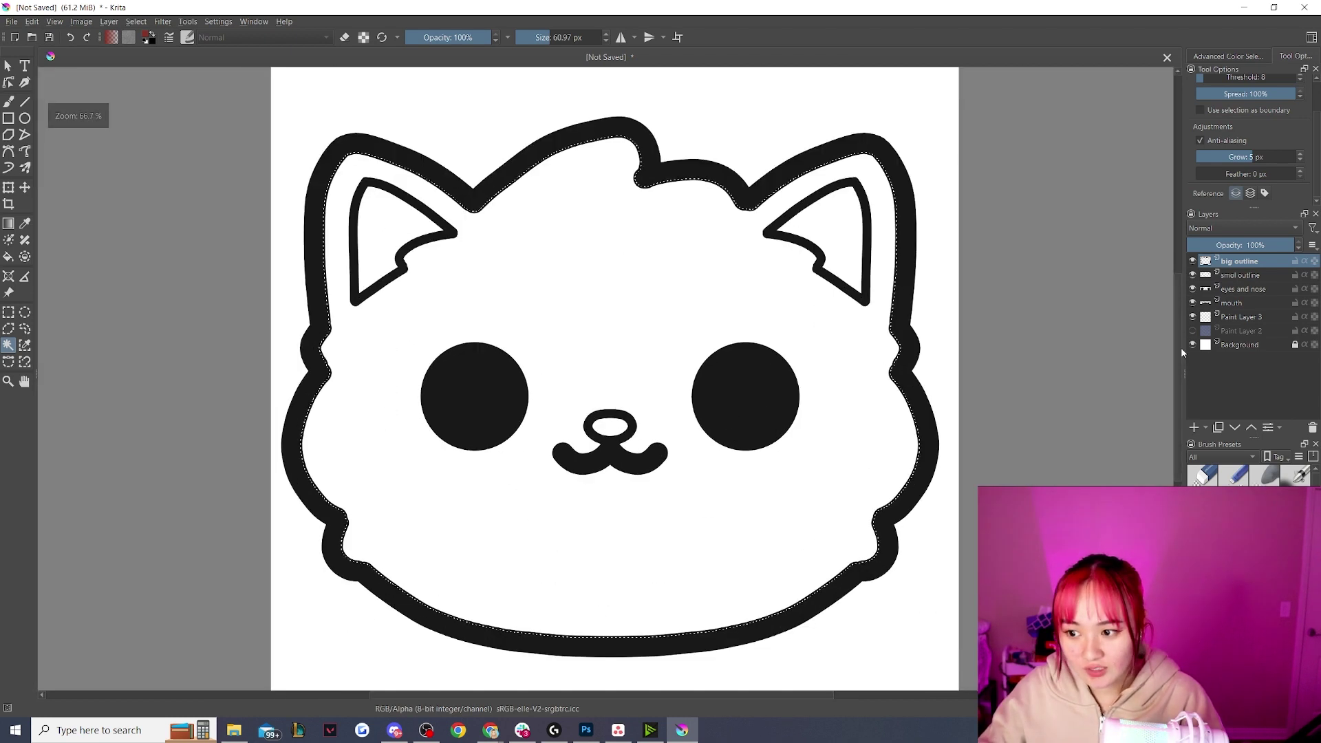
- Fill the selected head interior with a light peach colour on Paint Layer 3
left_click(1239, 316)
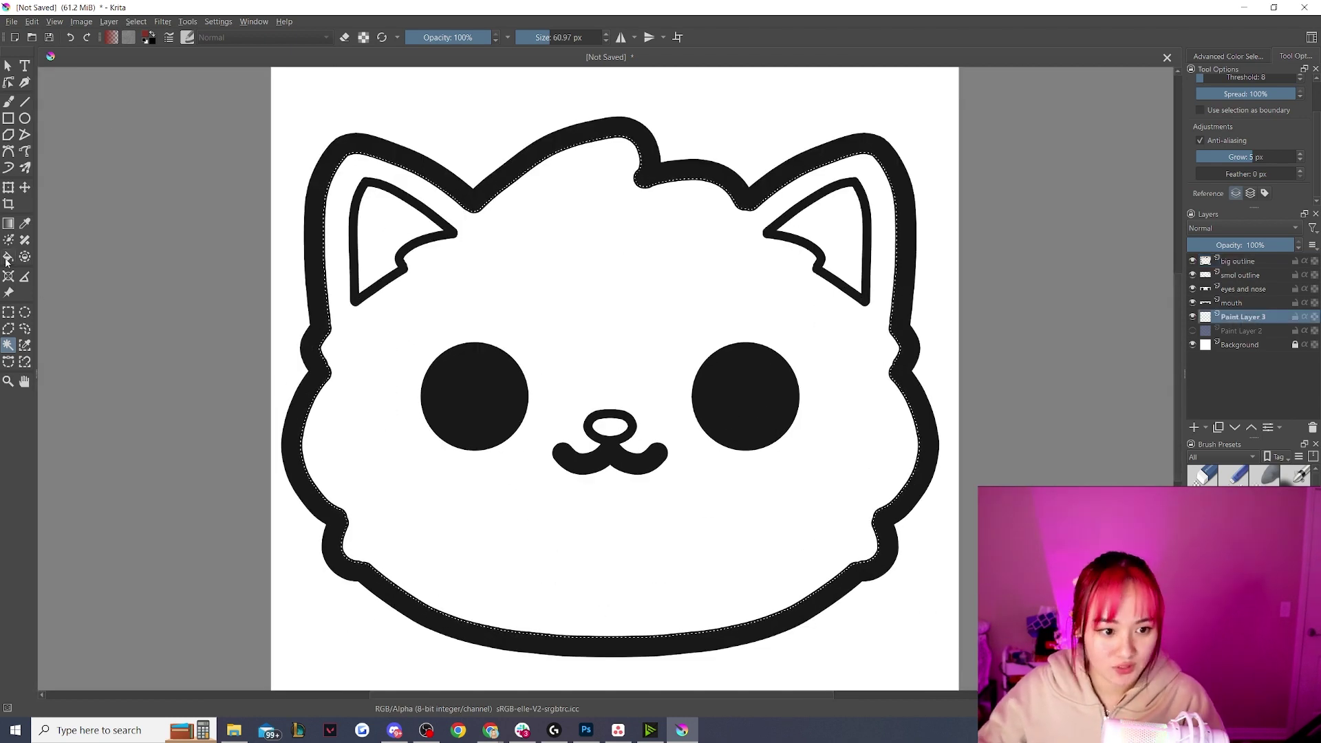
key("f")
left_click(1228, 56)
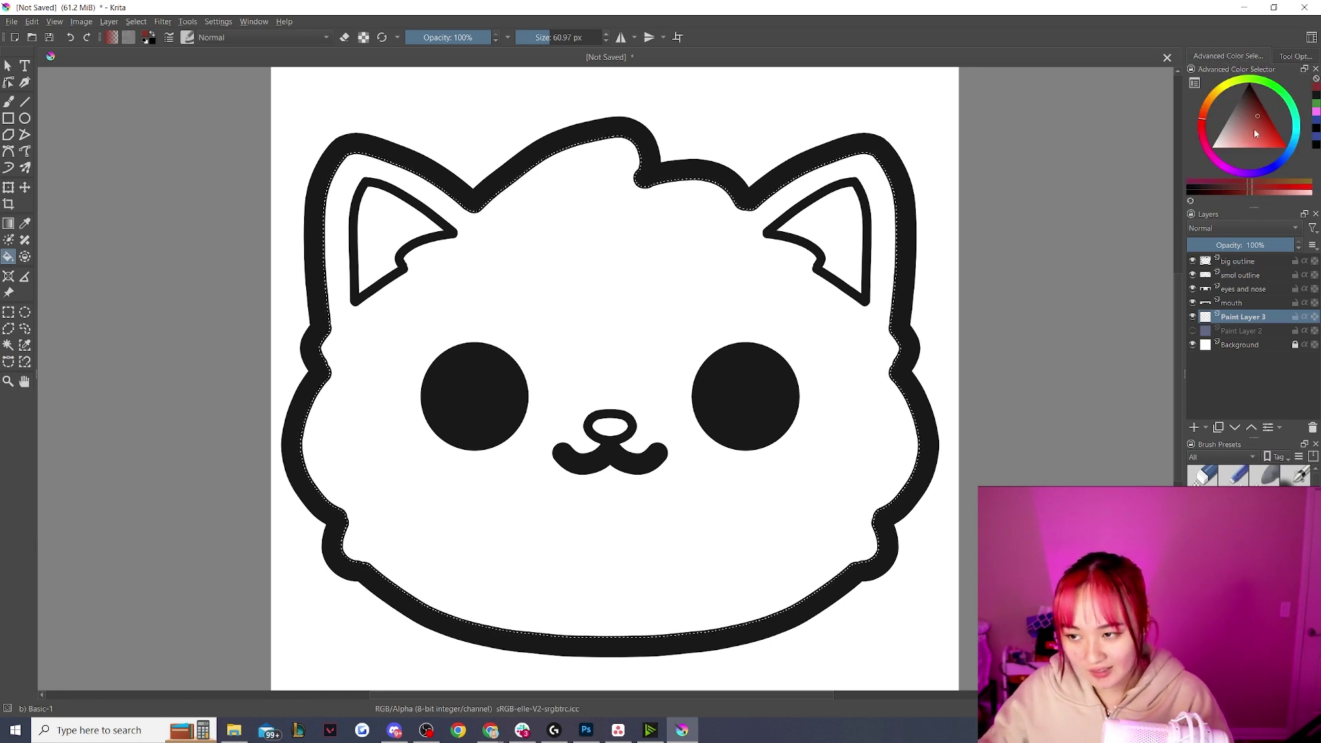
left_click_drag(1256, 135, 1254, 148)
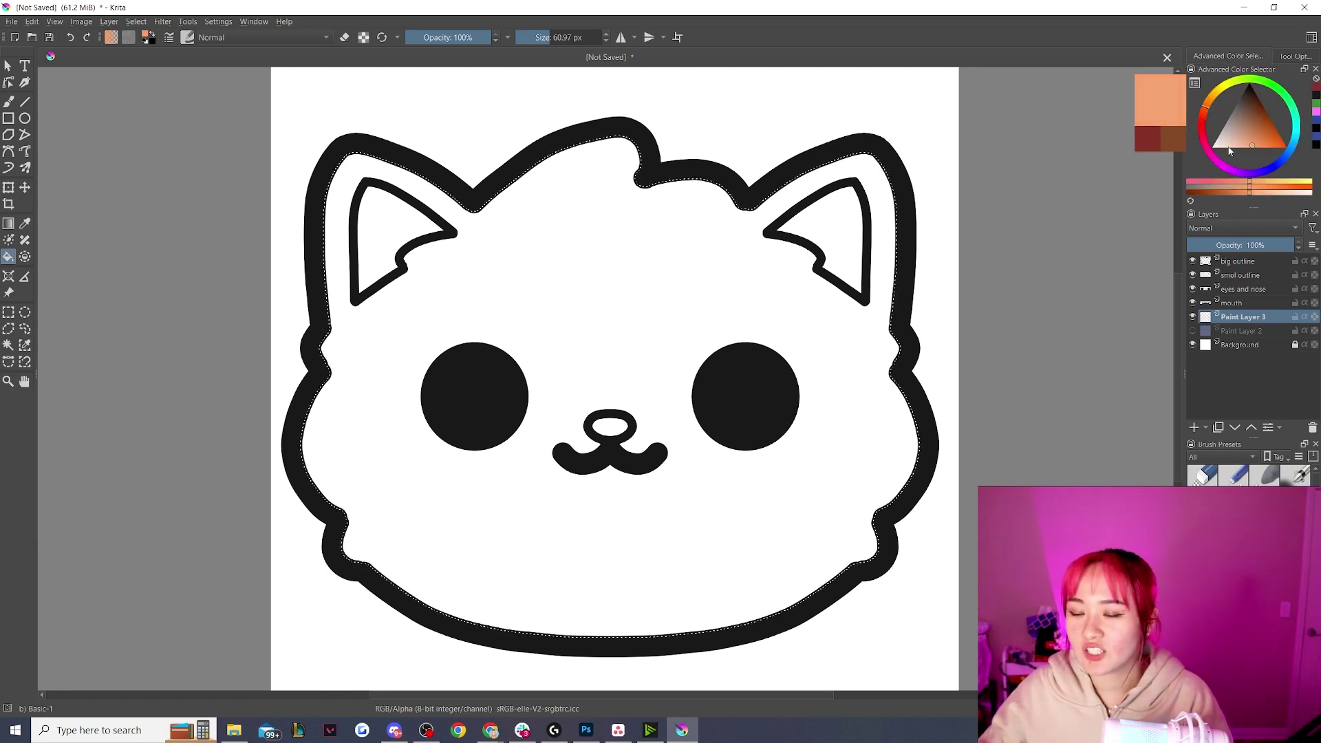
left_click(655, 324)
- Temporarily show the blue Paint Layer 2 to examine the peach fill's edge beneath the outline for gaps
scroll(463, 310, "up", 5)
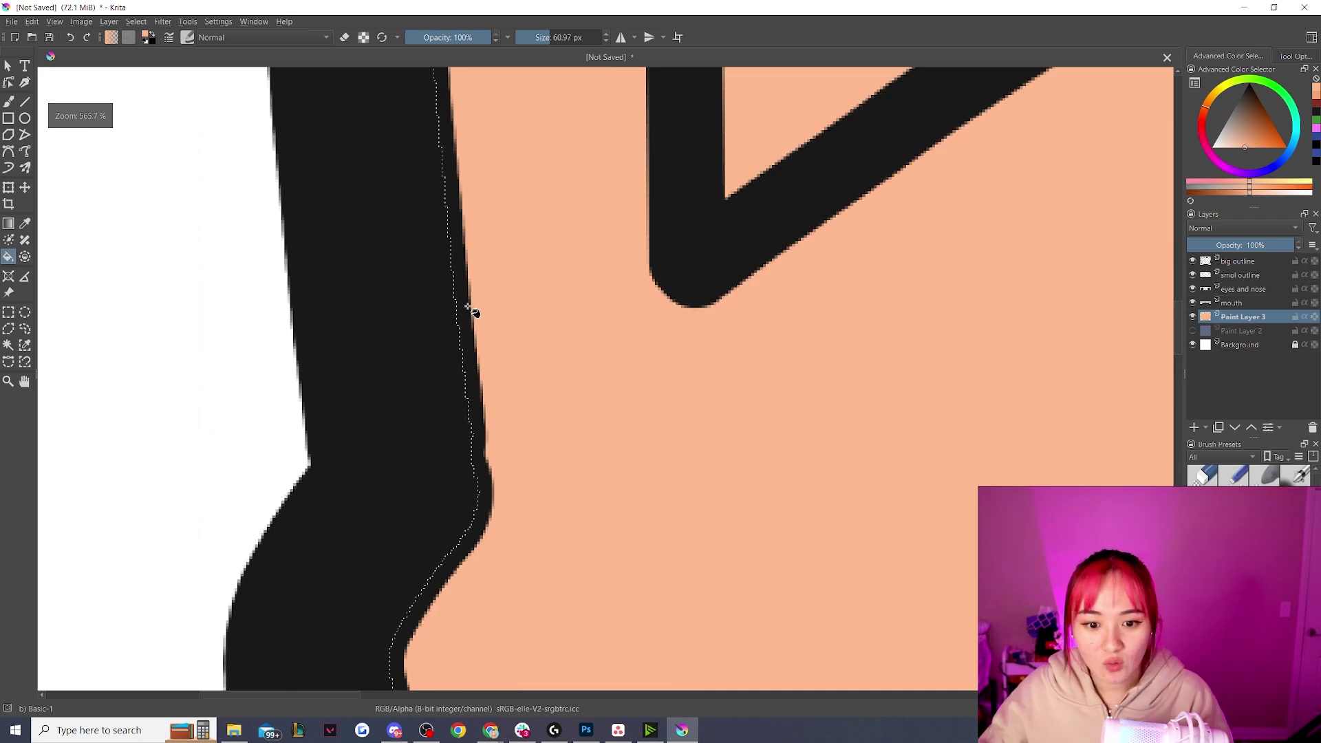
left_click(1194, 331)
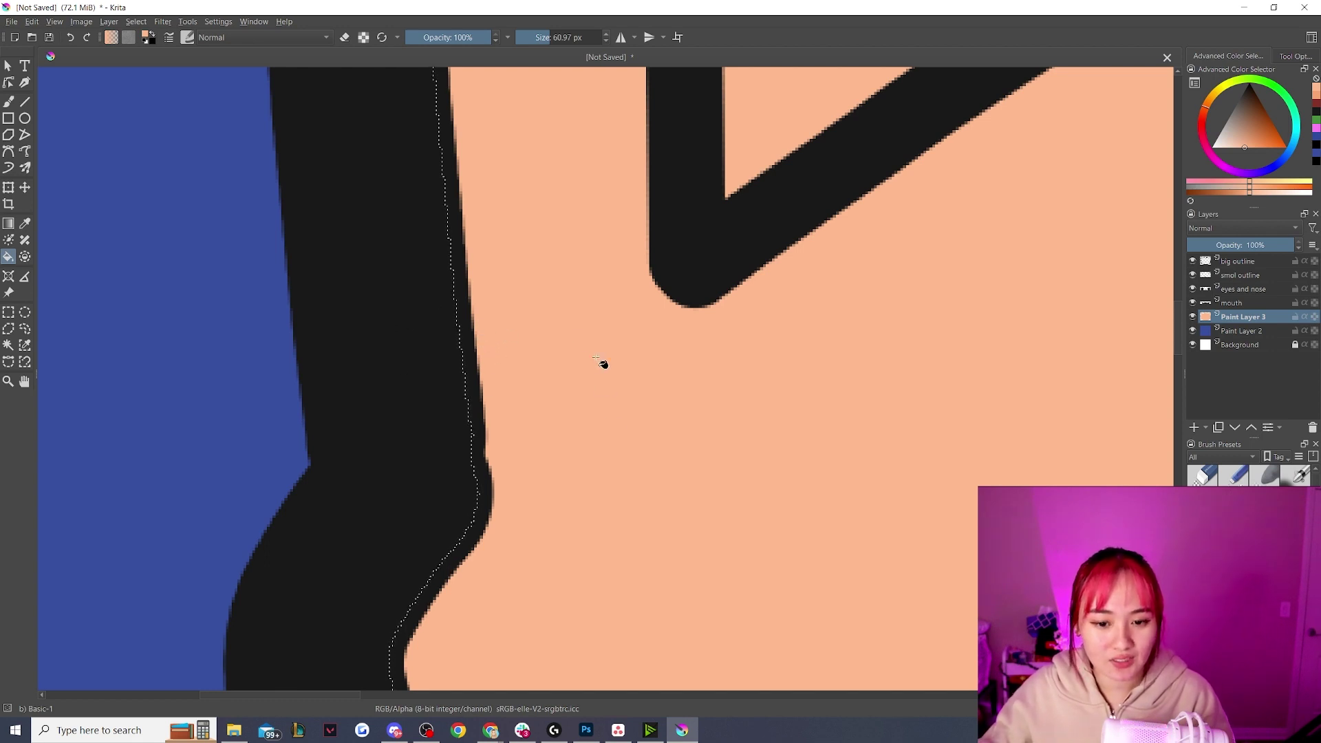
scroll(501, 368, "down", 5)
scroll(478, 351, "down", 1)
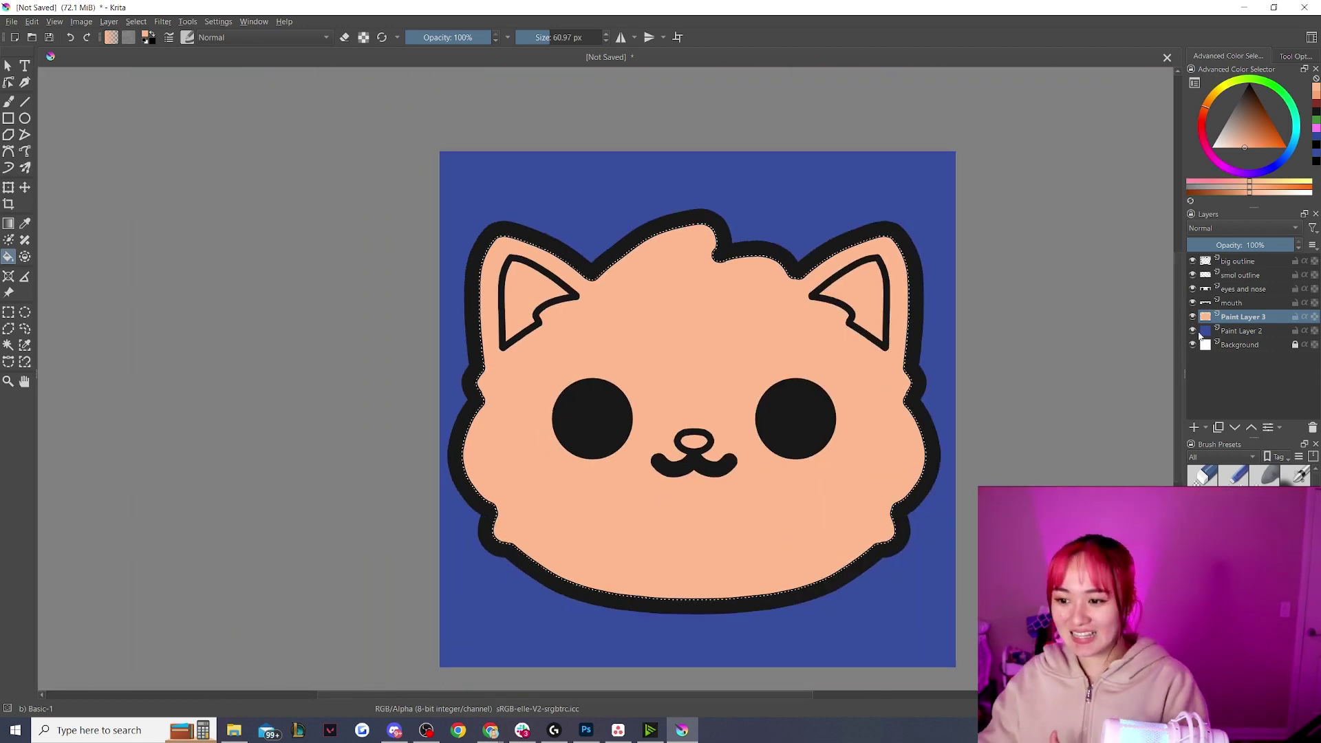
left_click(1193, 331)
- Add a new paint layer directly above Paint Layer 3 and choose a very pale pink as the foreground colour
left_click(1194, 427)
scroll(415, 351, "down", 2)
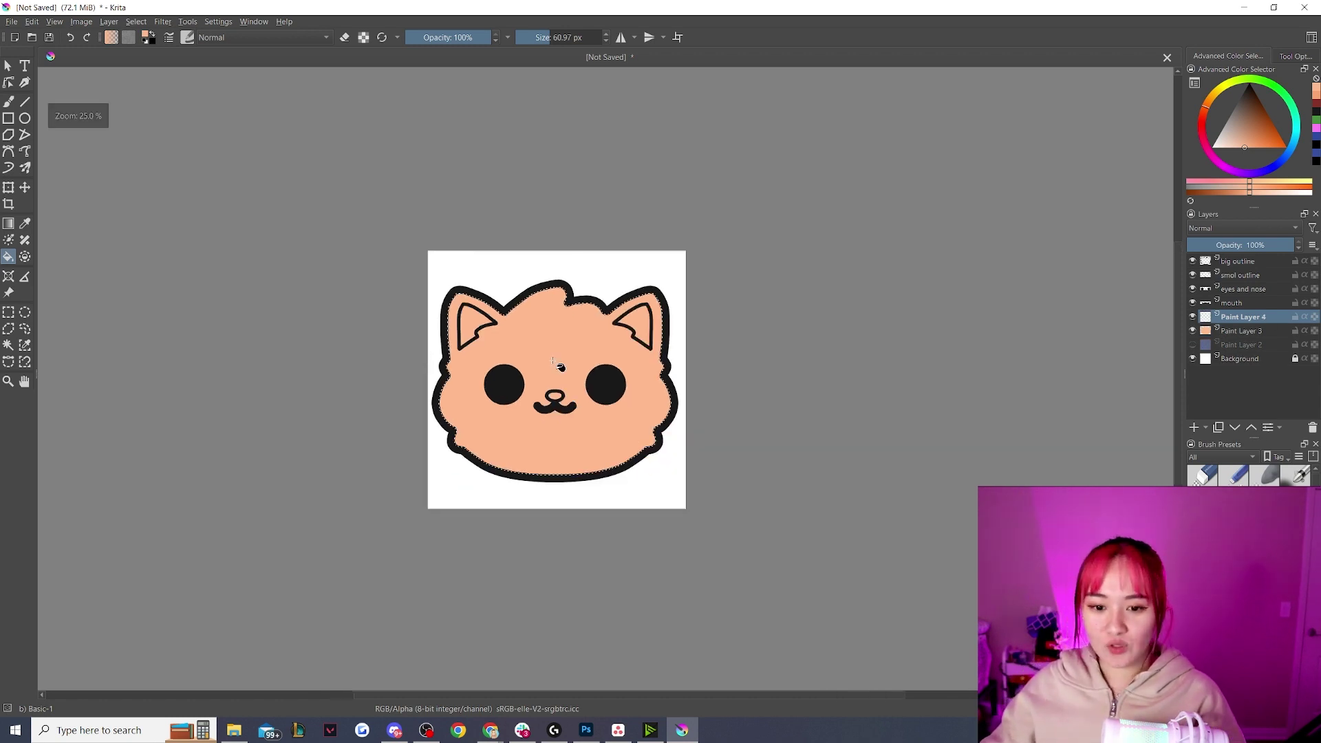
scroll(547, 372, "up", 2)
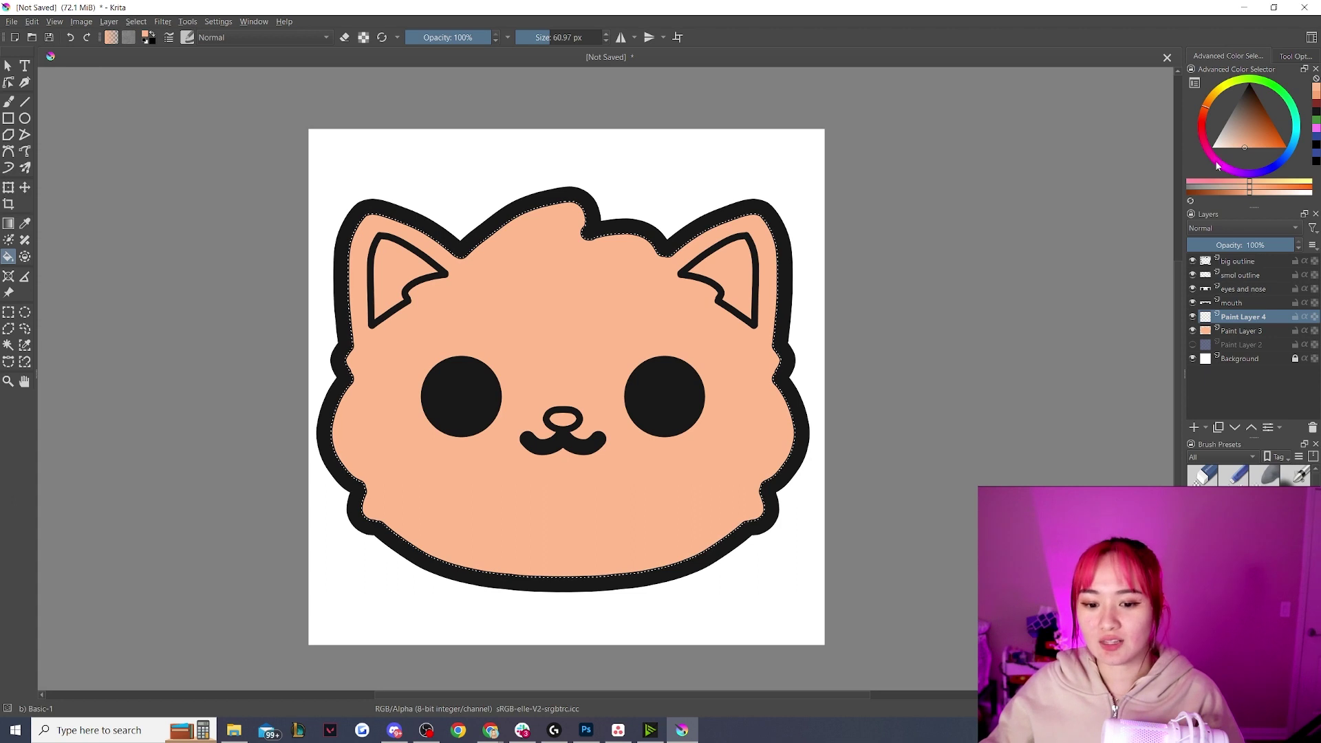
left_click_drag(1218, 163, 1205, 138)
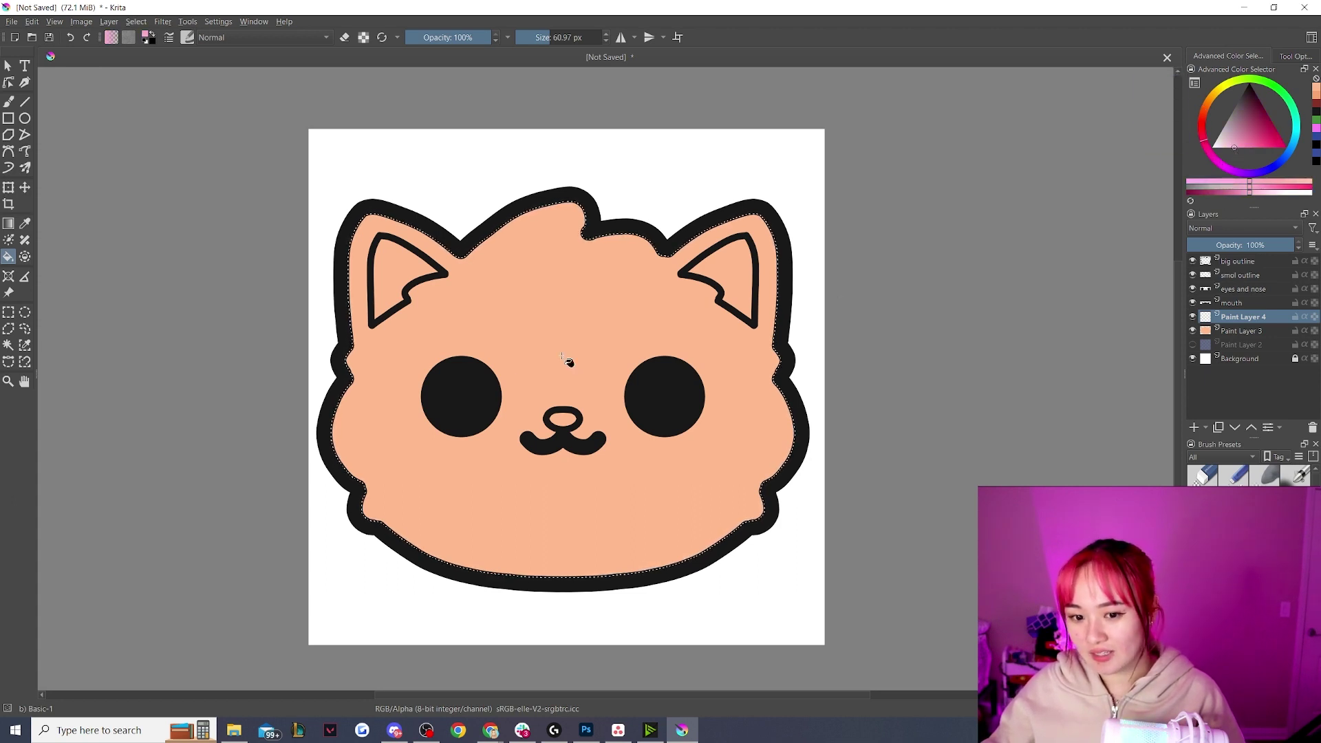
scroll(406, 351, "up", 1)
left_click(1221, 153)
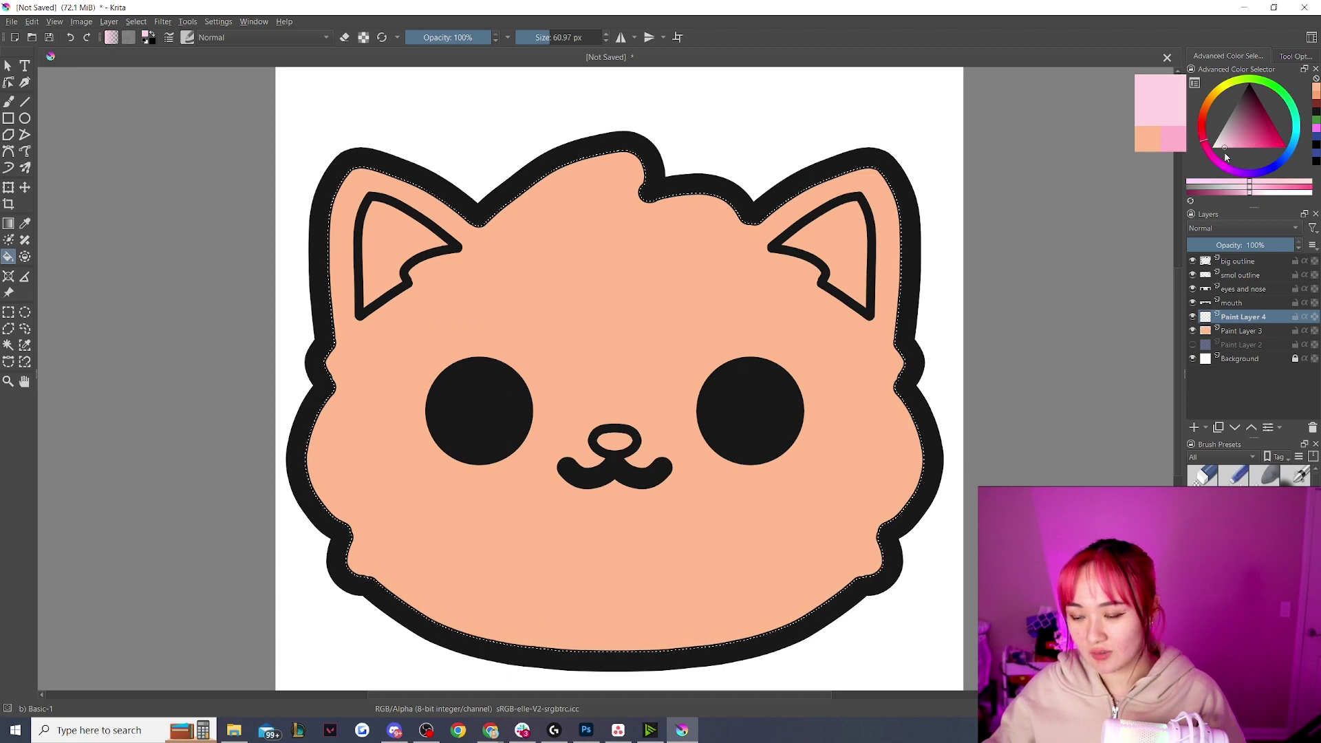
- Toggle the smol outline layer to identify what it contains, and rename the "eyes and nose" layer to "eyes"
left_click(1198, 276)
left_click(1193, 276)
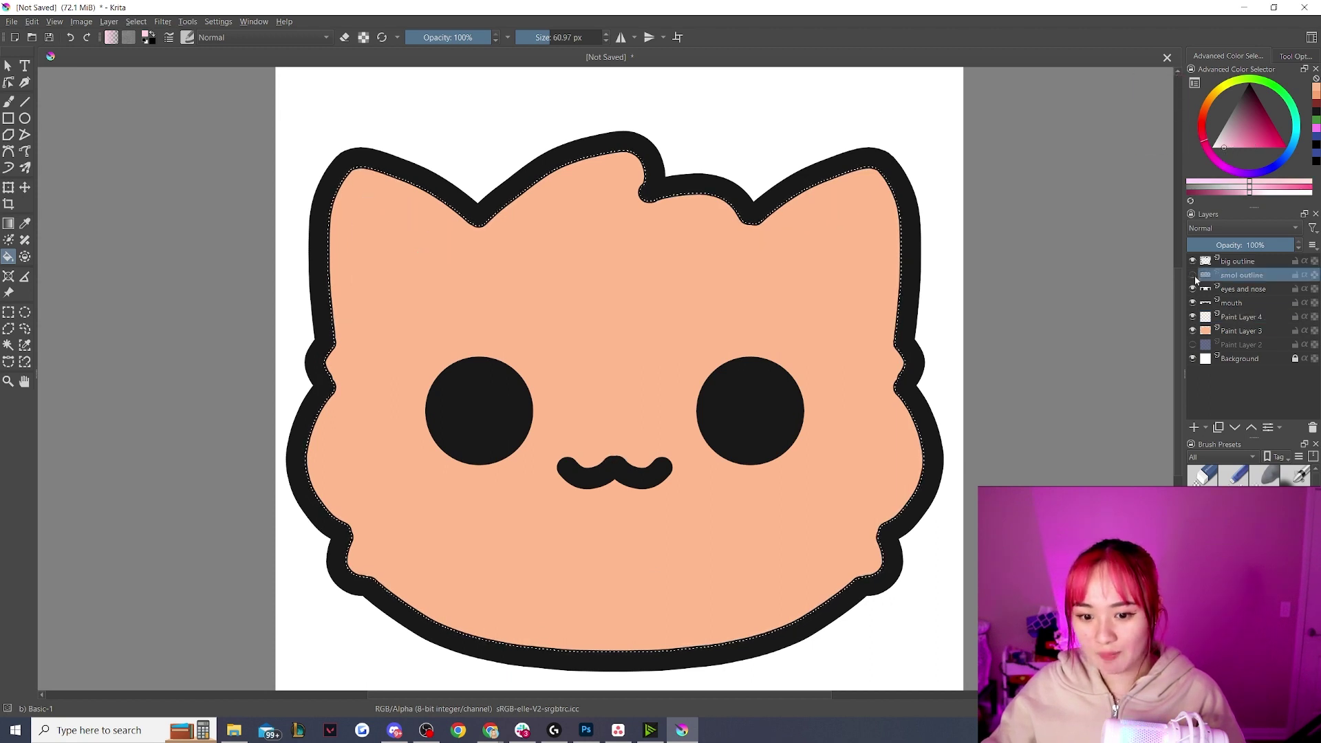
left_click(1193, 276)
left_click(1194, 290)
left_click(1193, 291)
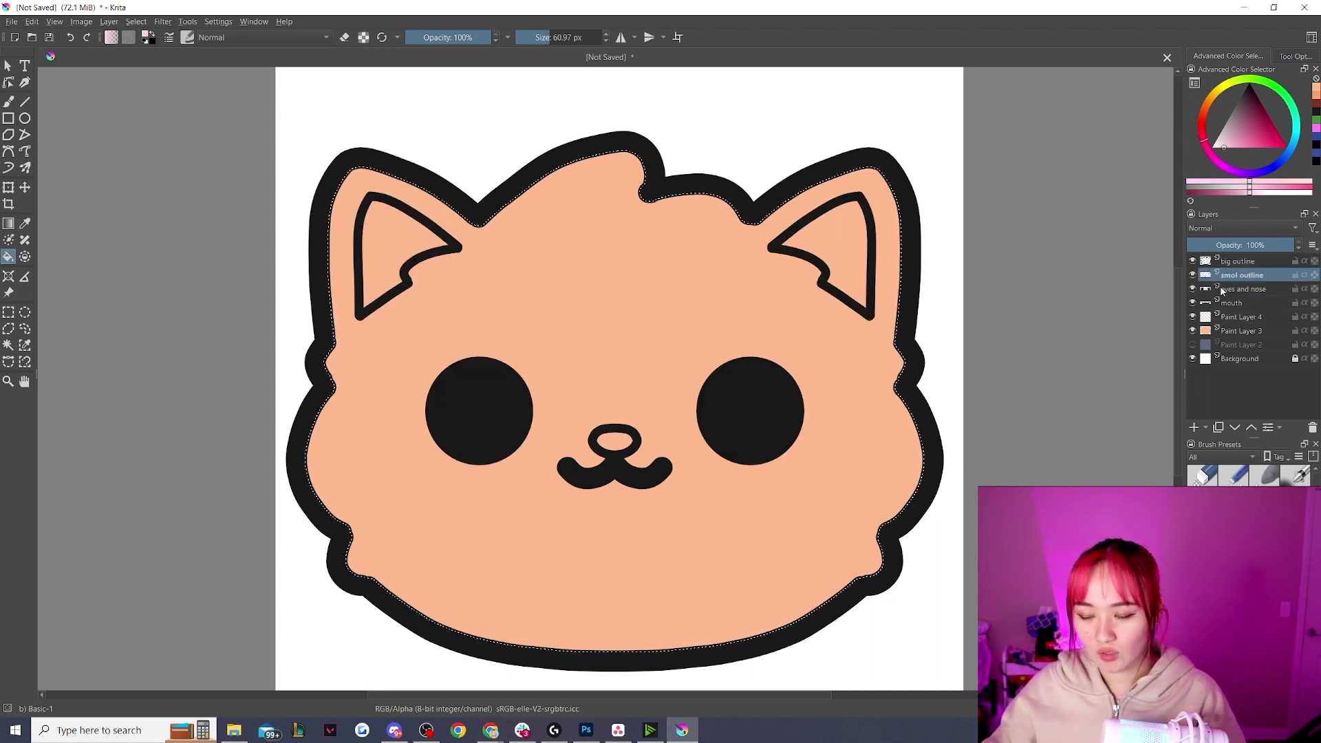
double_click(1234, 292)
type("eyes")
key("Return")
- Select the areas inside both inner-ear outlines and the nose together, using the smol outline layer as the reference
left_click(1193, 276)
left_click(1193, 275)
left_click(1261, 276)
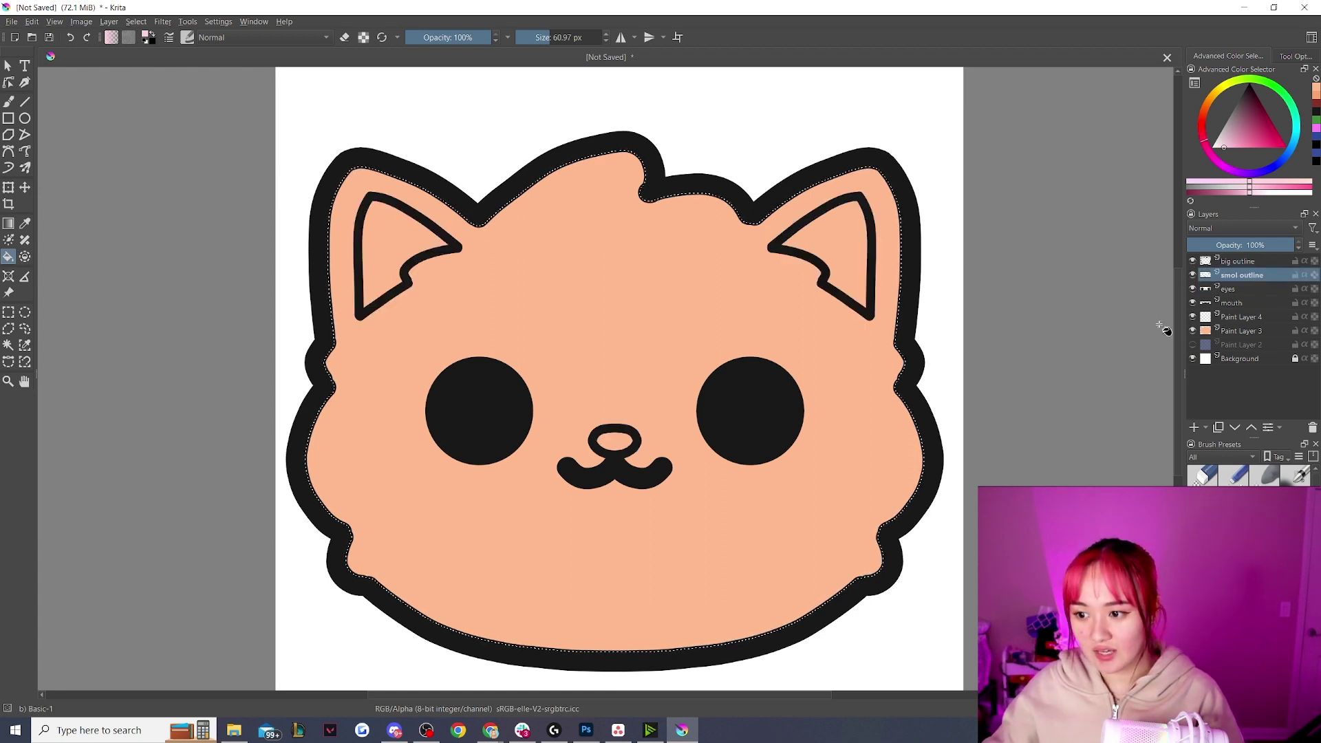
left_click(8, 345)
left_click(392, 248)
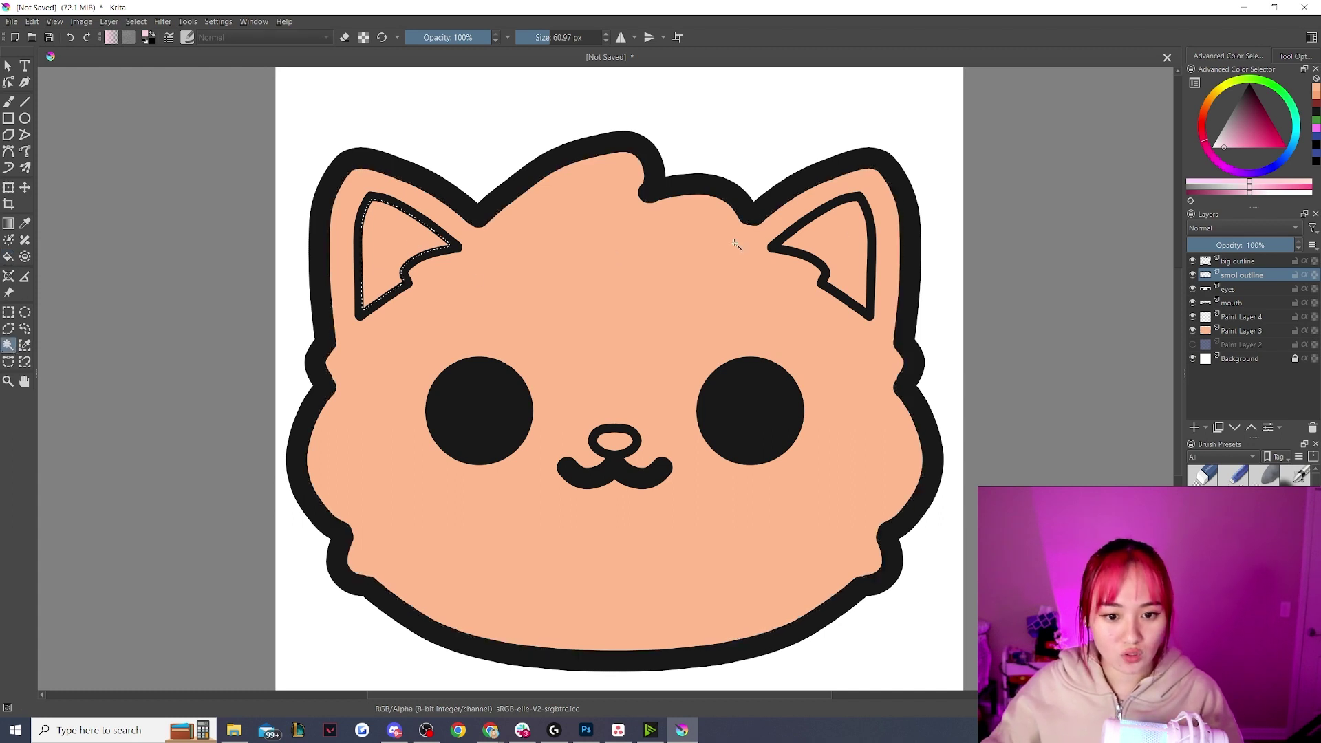
left_click(842, 235, "shift")
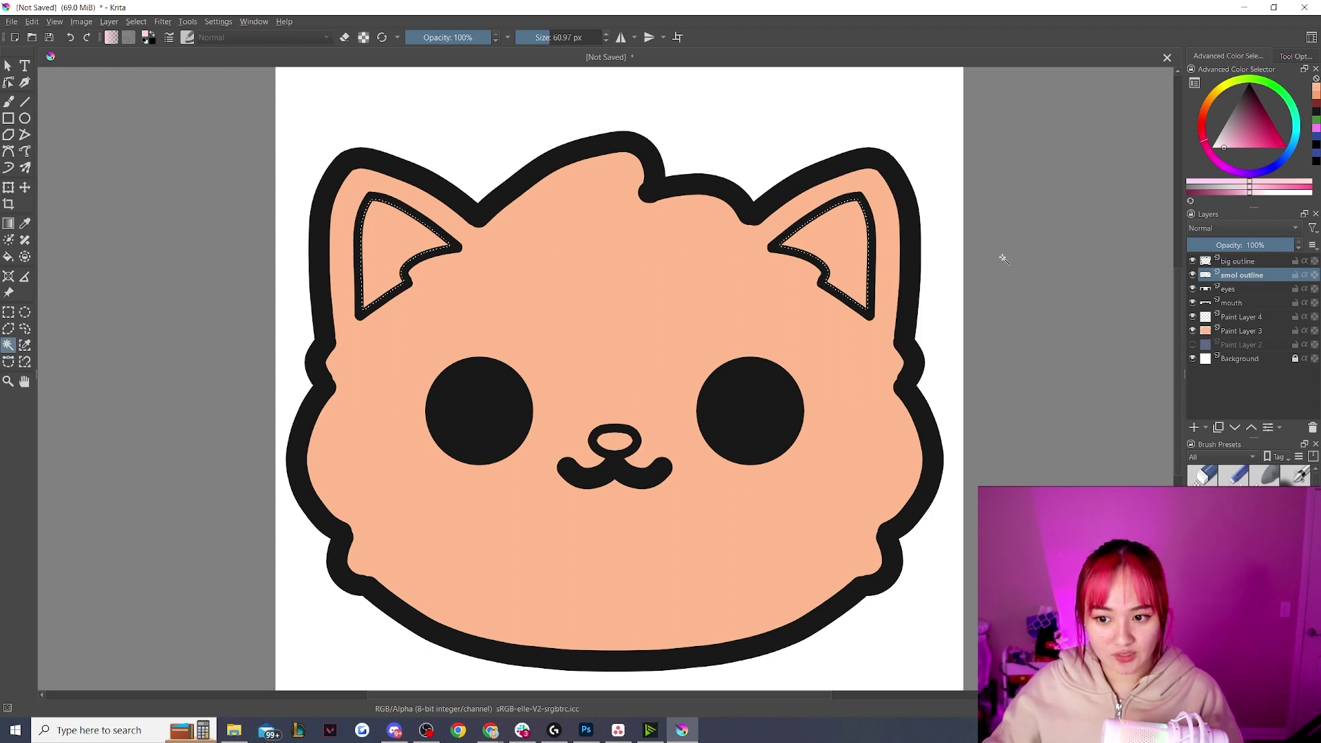
left_click(8, 312)
left_click(12, 345)
left_click(395, 245)
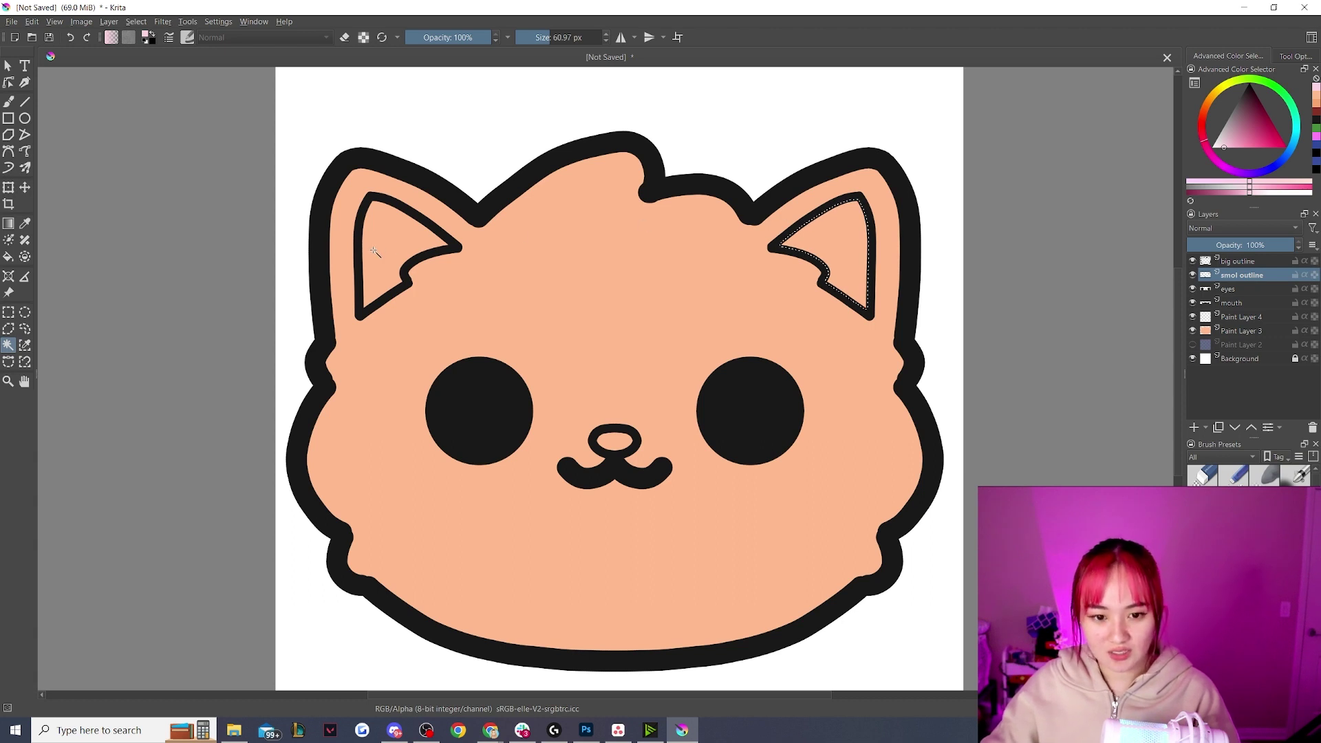
left_click(614, 440, "shift")
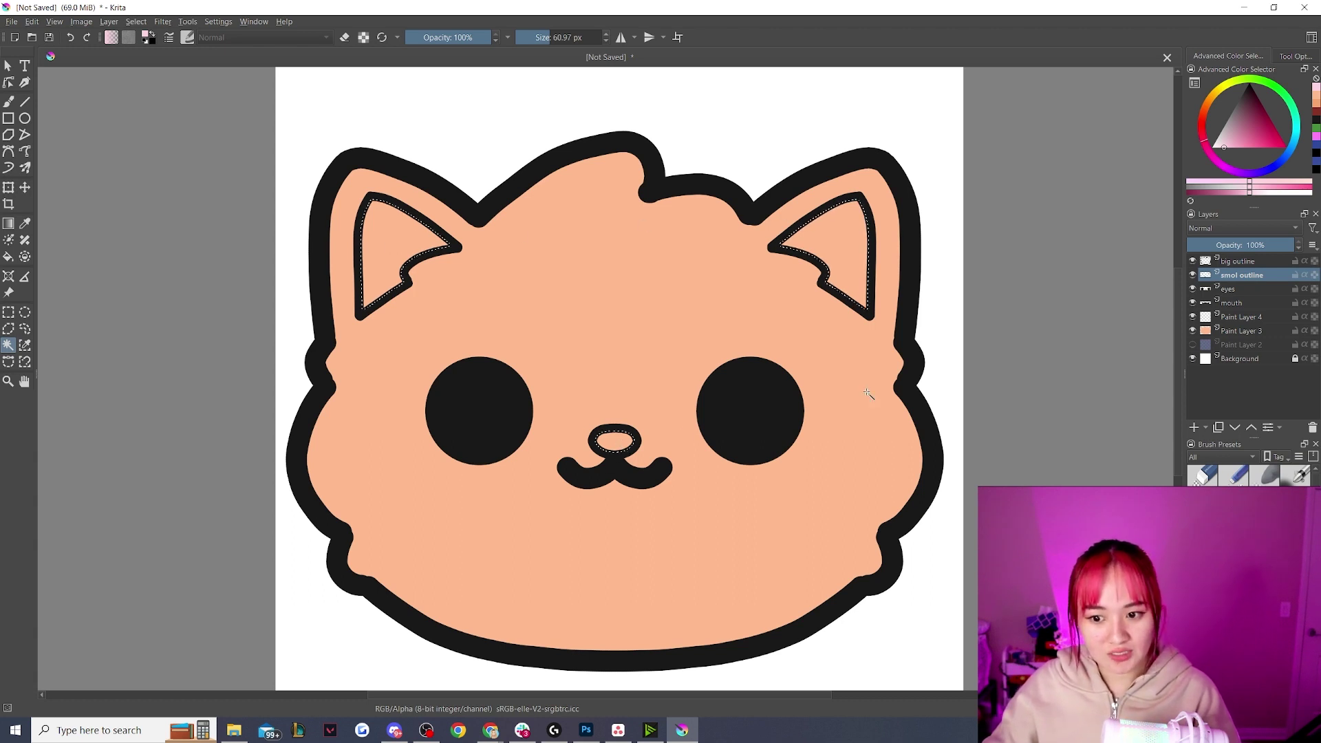
- Fill the selected inner ears and nose with pale pink on Paint Layer 4 and clear the selection
left_click(1251, 333)
left_click(1242, 316)
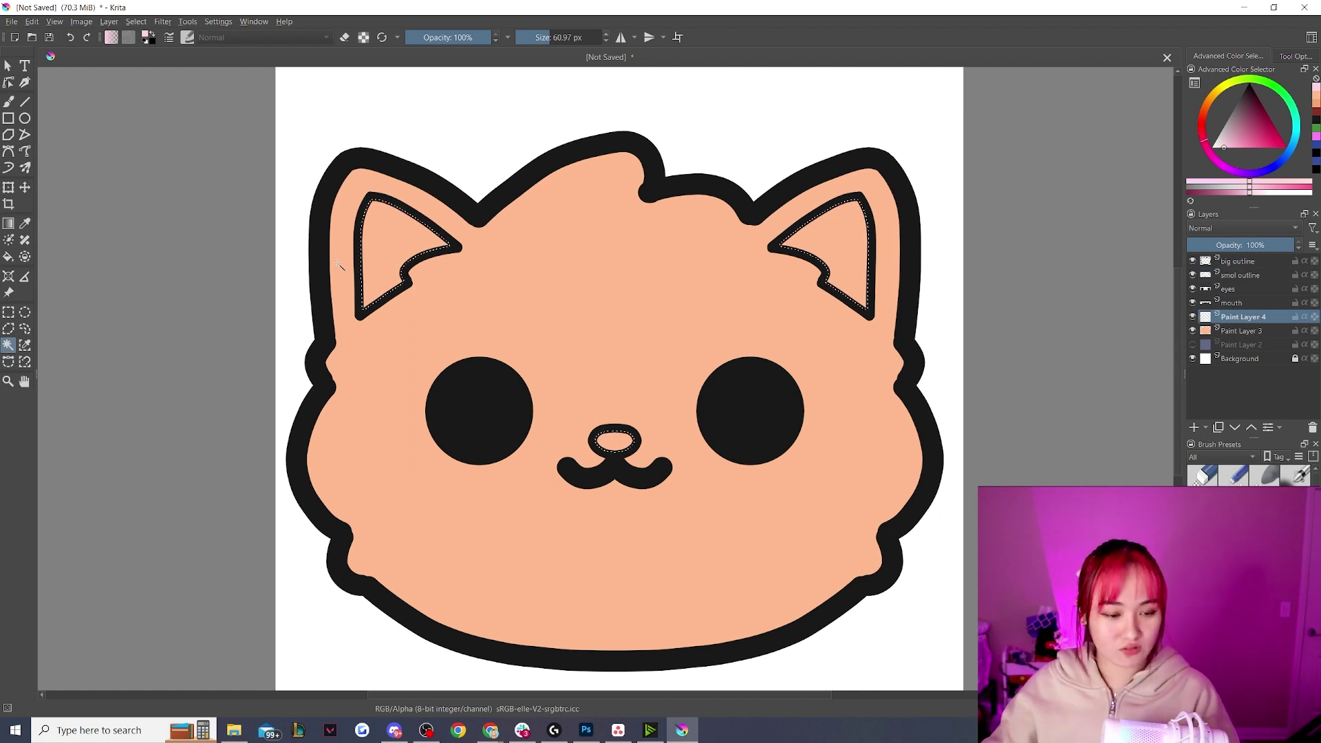
key("f")
left_click(832, 253)
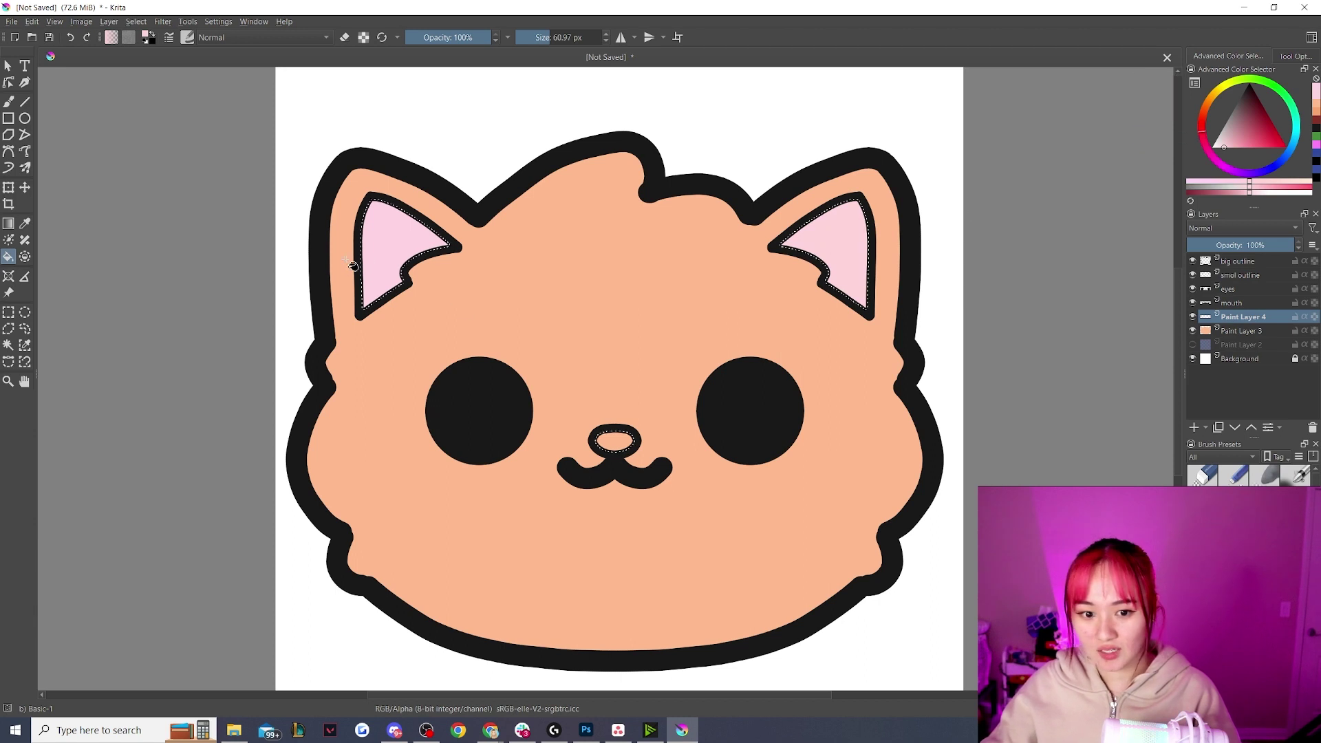
left_click(610, 442)
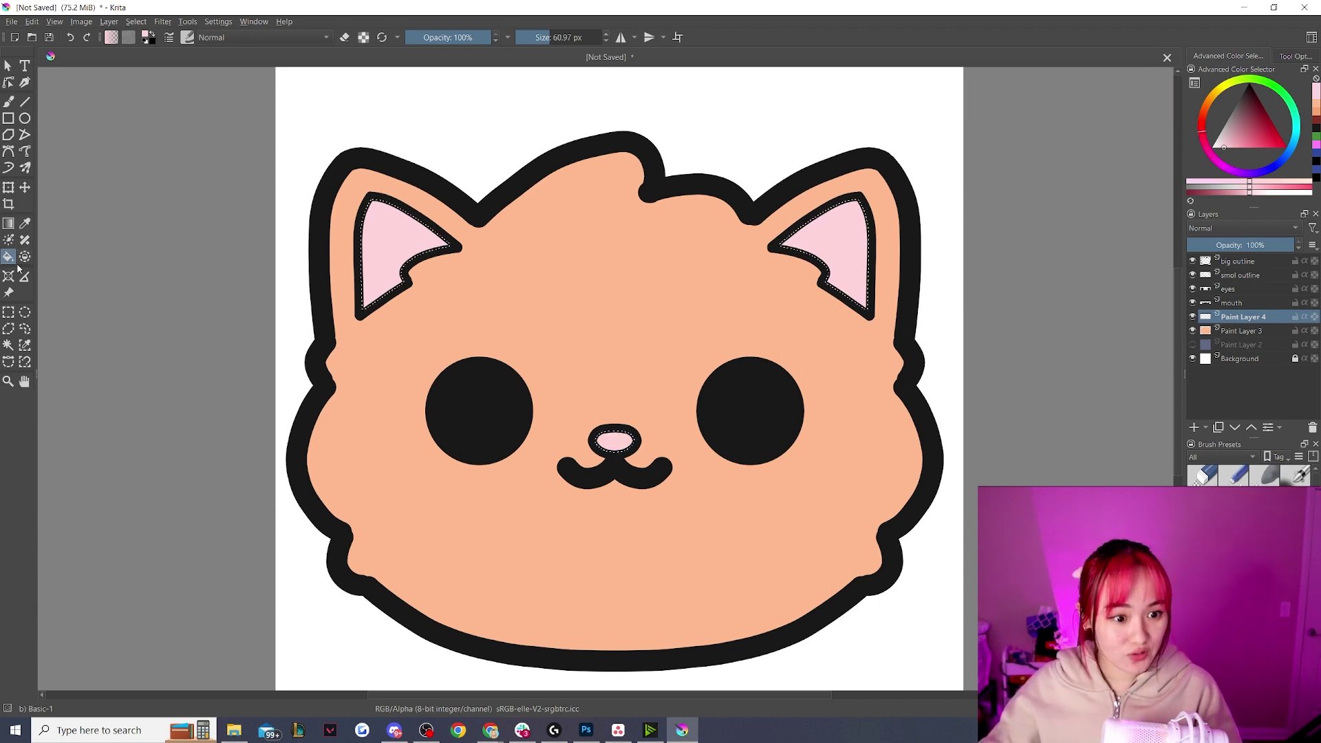
left_click(9, 314)
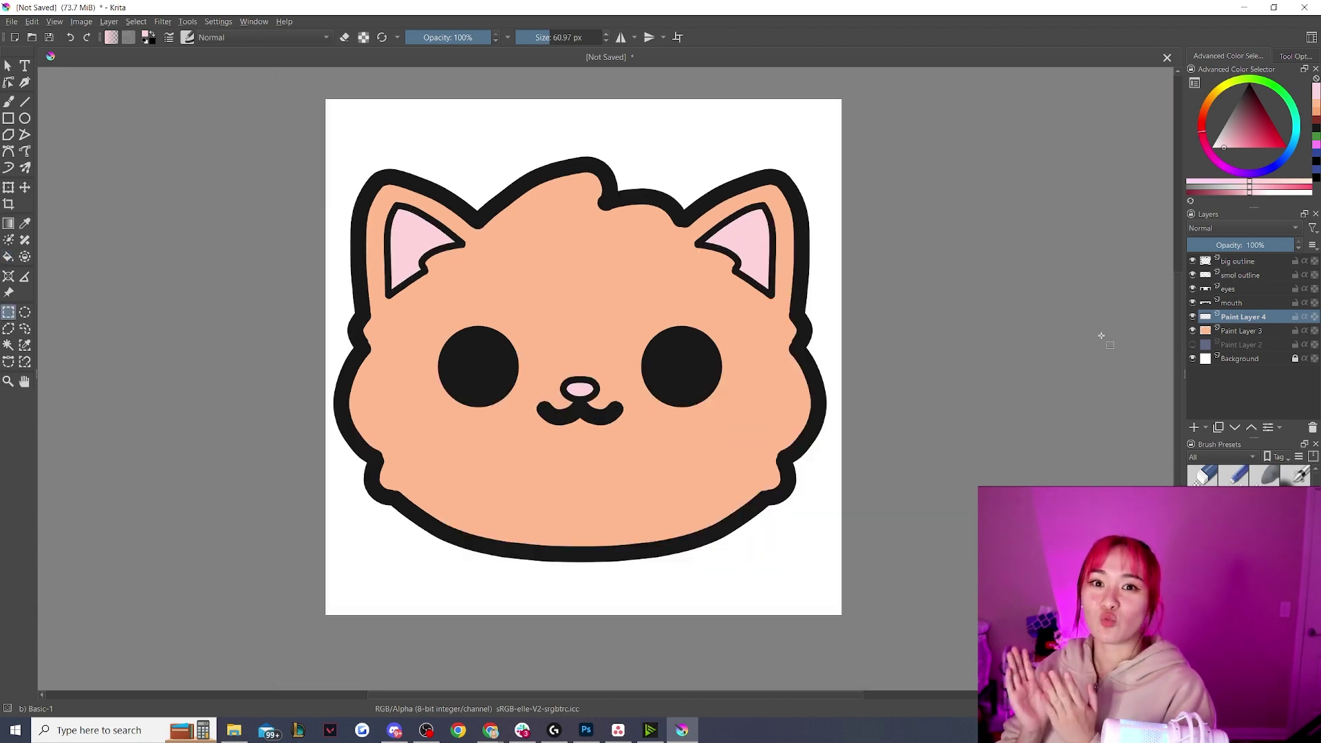
- Put Paint Layer 3 in a clipping group, fill its mask layer with orange, and add a new paint layer above it
left_click(1243, 331)
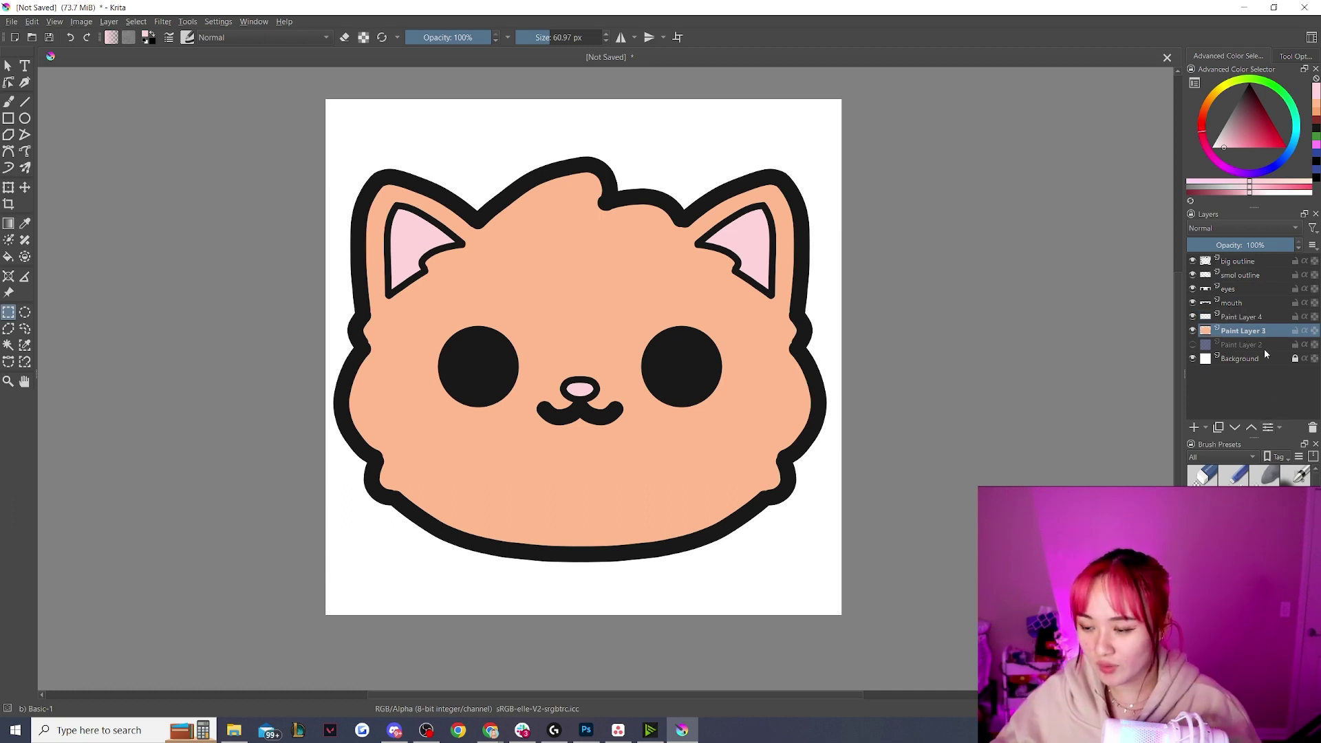
left_click(1194, 429)
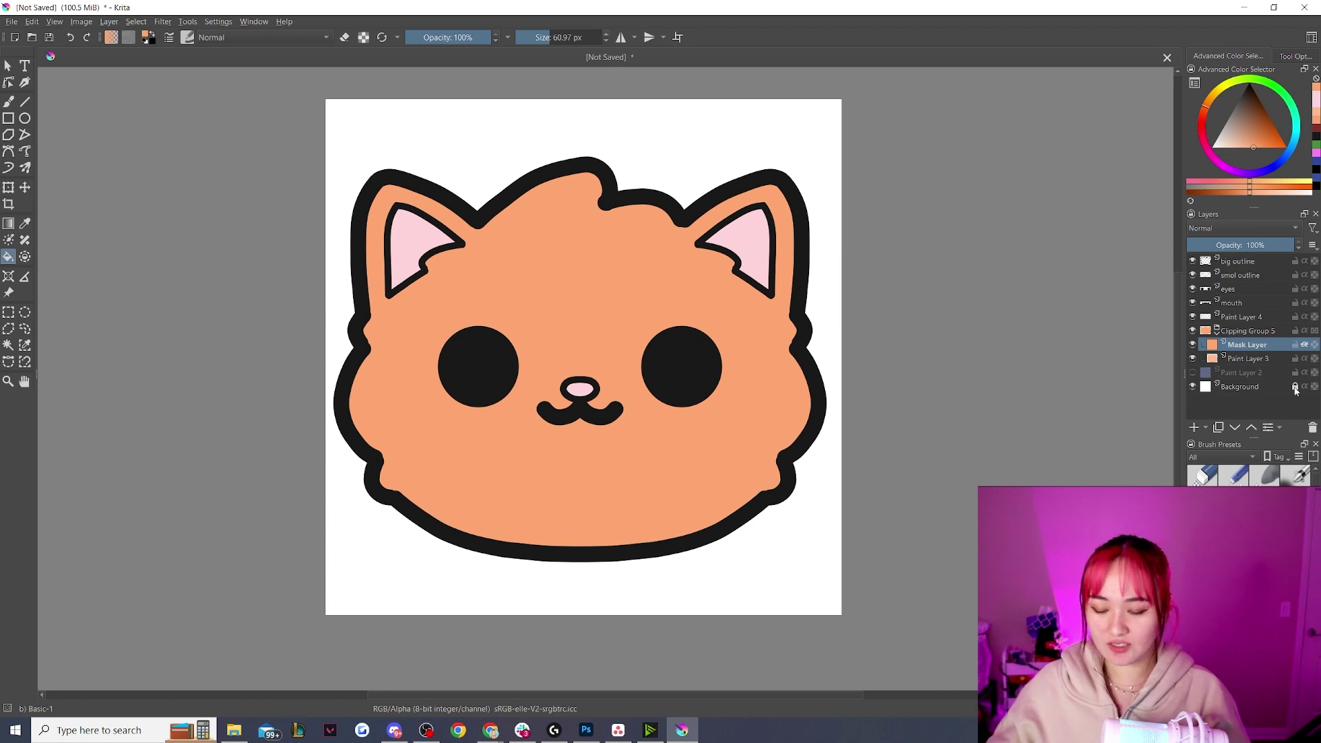
left_click(1193, 428)
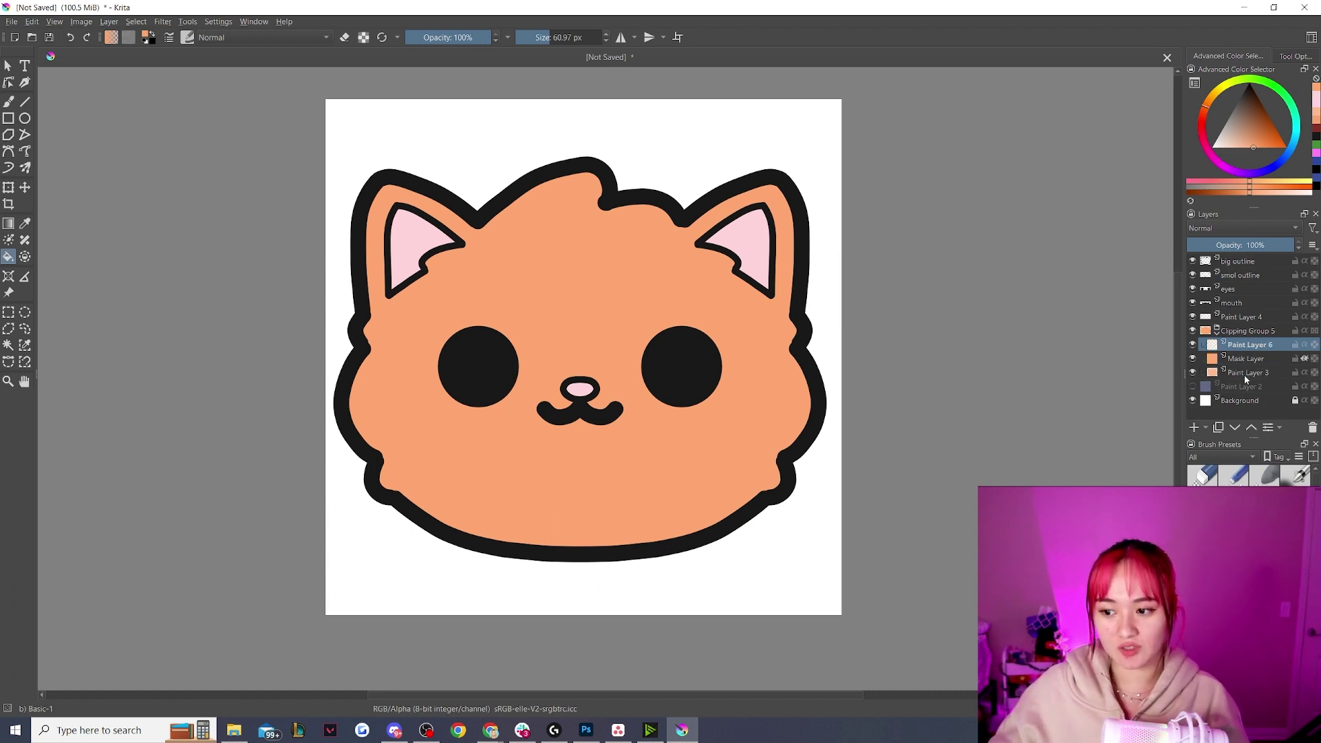
- Set the freehand brush to 234.63 px and choose a muted reddish brown as the foreground colour
left_click(12, 104)
left_click(567, 41)
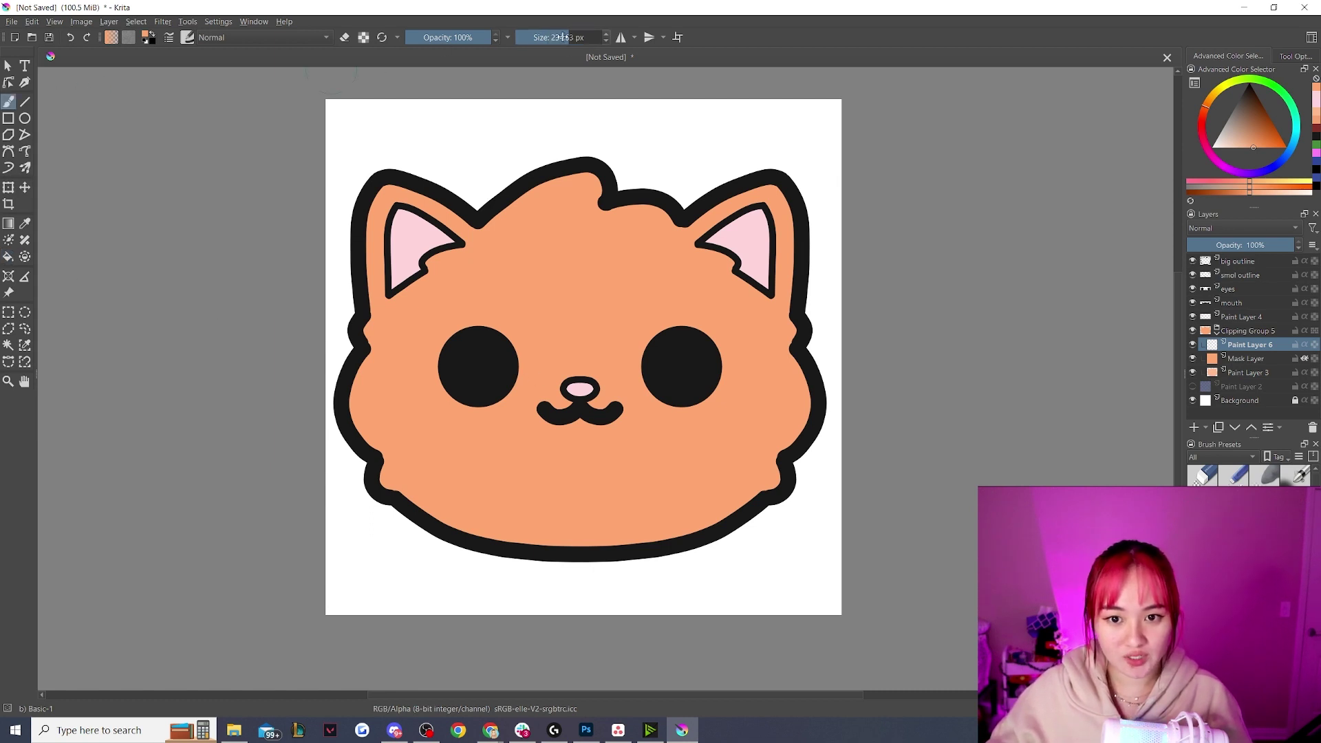
left_click(1209, 121)
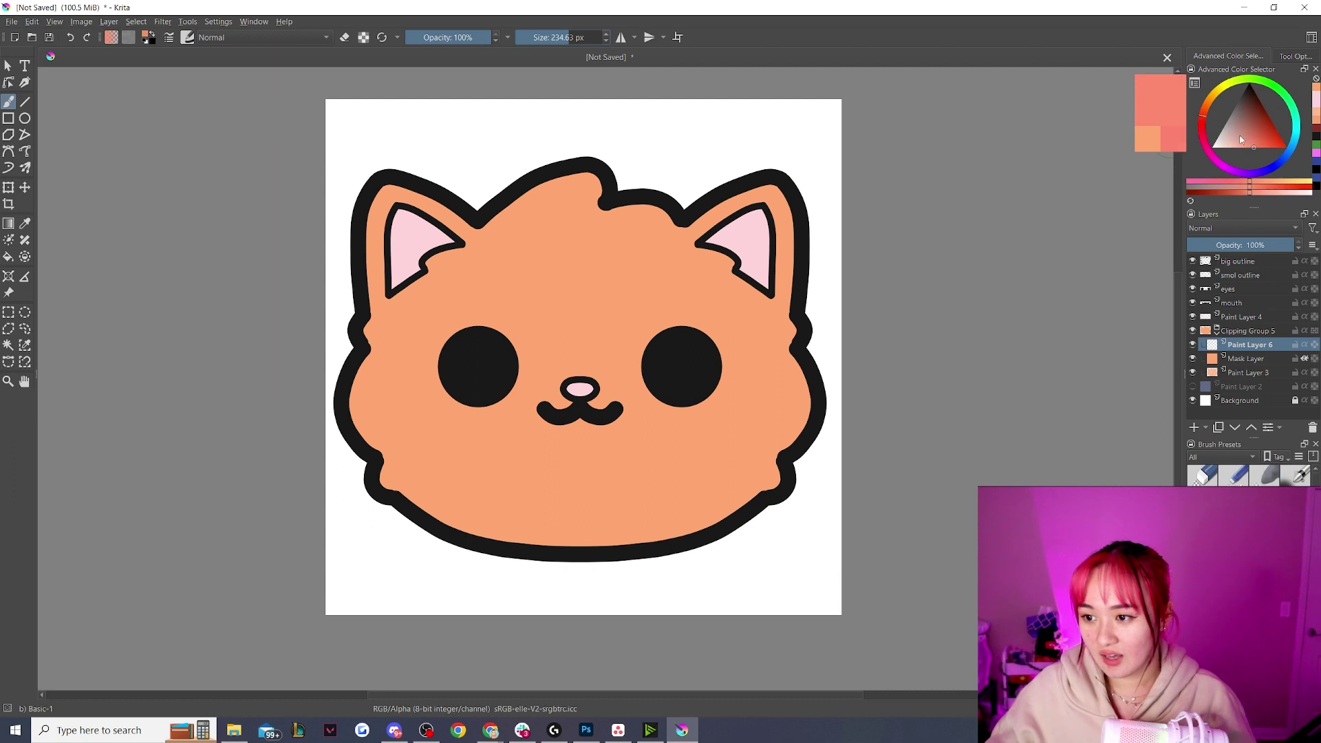
left_click(1243, 126)
left_click(1246, 130)
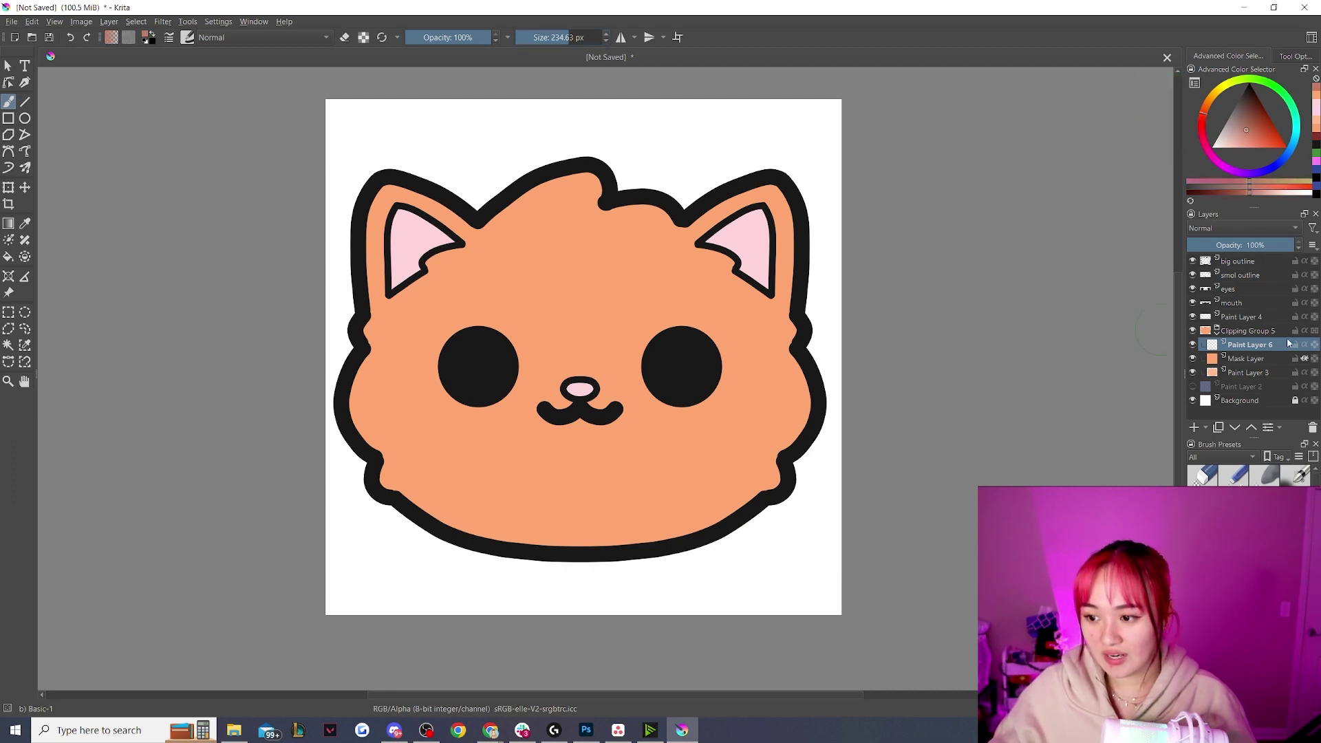
- Try painting wide reddish-brown stripes on the forehead and the left cheek on Paint Layer 6
left_click_drag(531, 175, 529, 288)
key("ctrl+z")
left_click_drag(531, 167, 521, 275)
left_click_drag(638, 187, 637, 274)
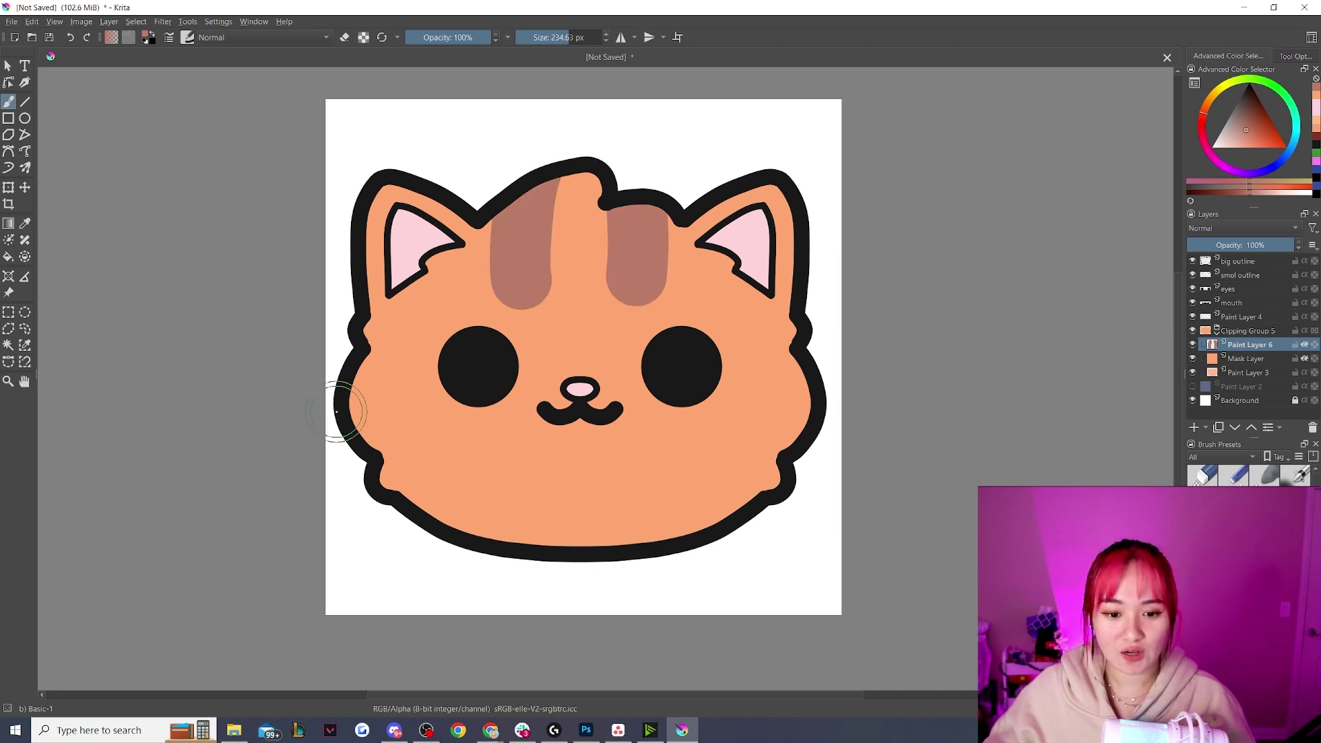
mouse_move(359, 416)
left_mouse_down()
mouse_move(375, 431)
mouse_move(411, 419)
left_mouse_up()
left_click_drag(375, 475, 428, 490)
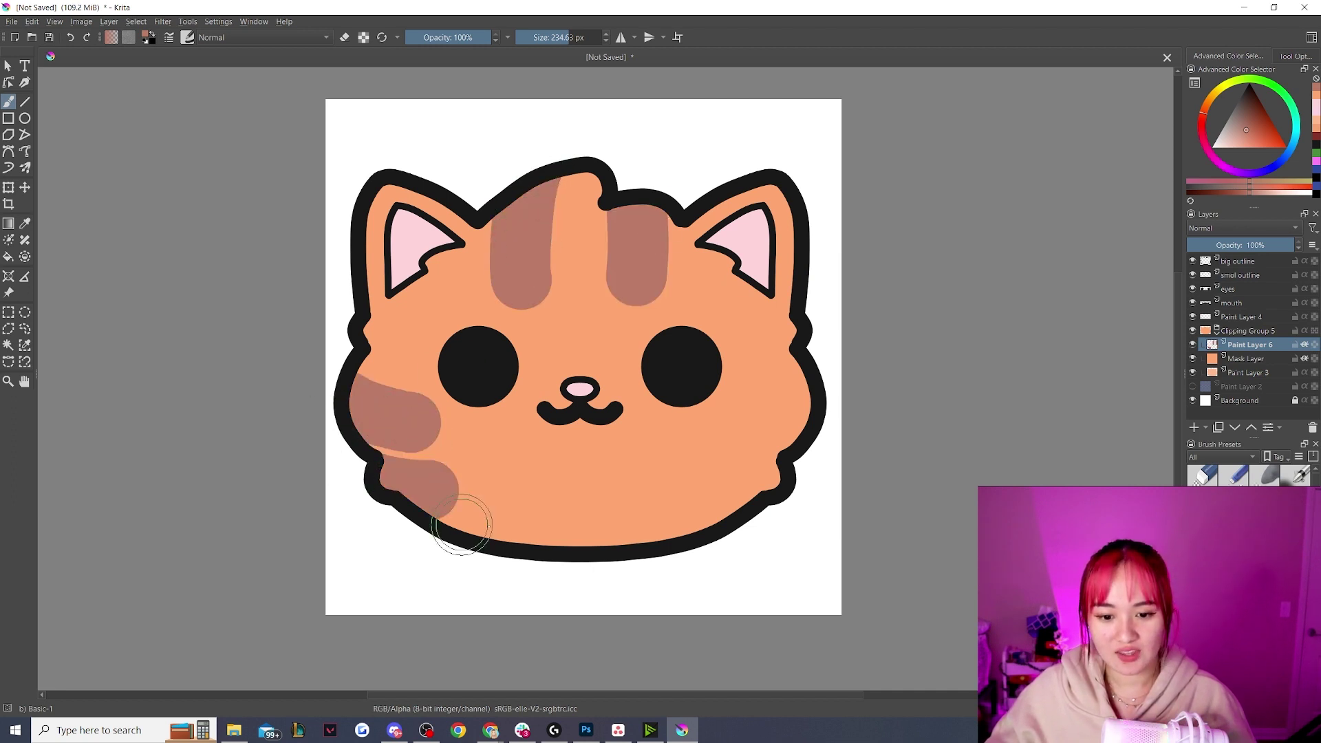
- Undo the wide stripes on the left cheek and the forehead
key("ctrl+z")
key("ctrl+z")
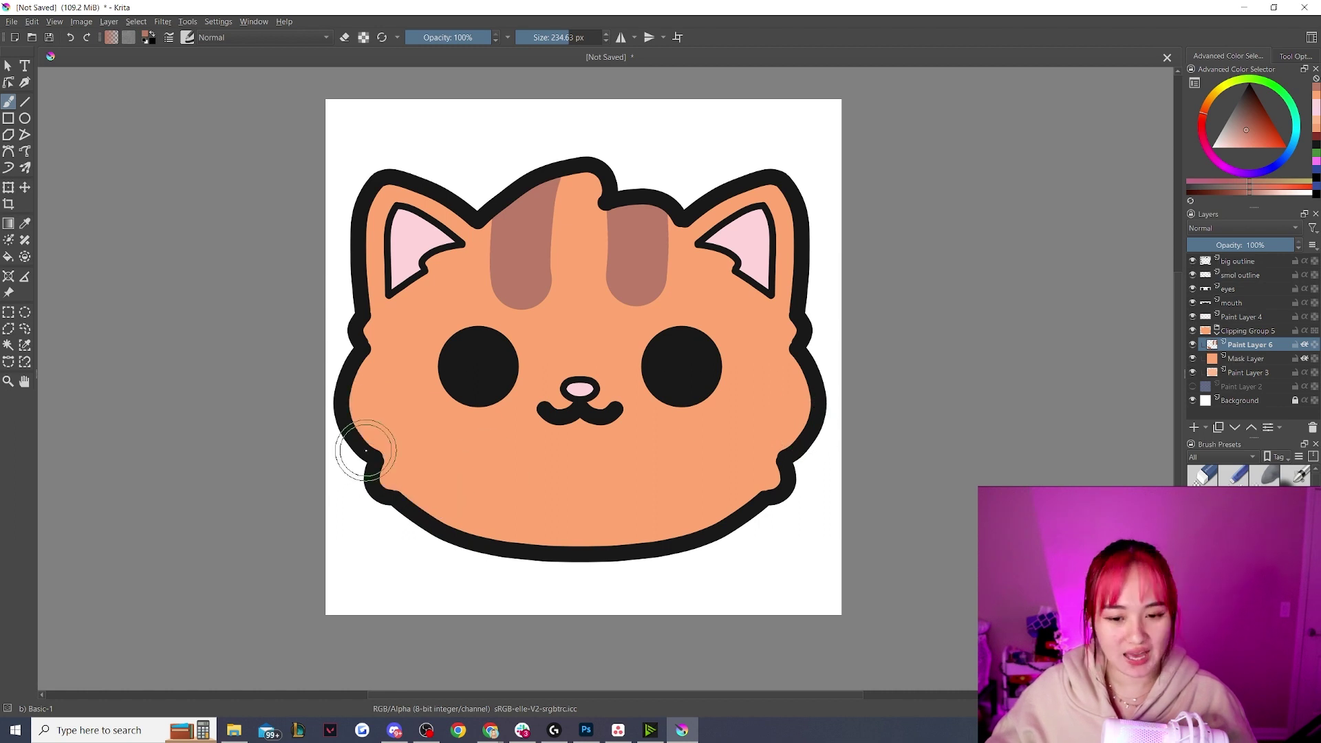
key("ctrl+z")
key("ctrl+z")
key("ctrl+z")
key("ctrl+z")
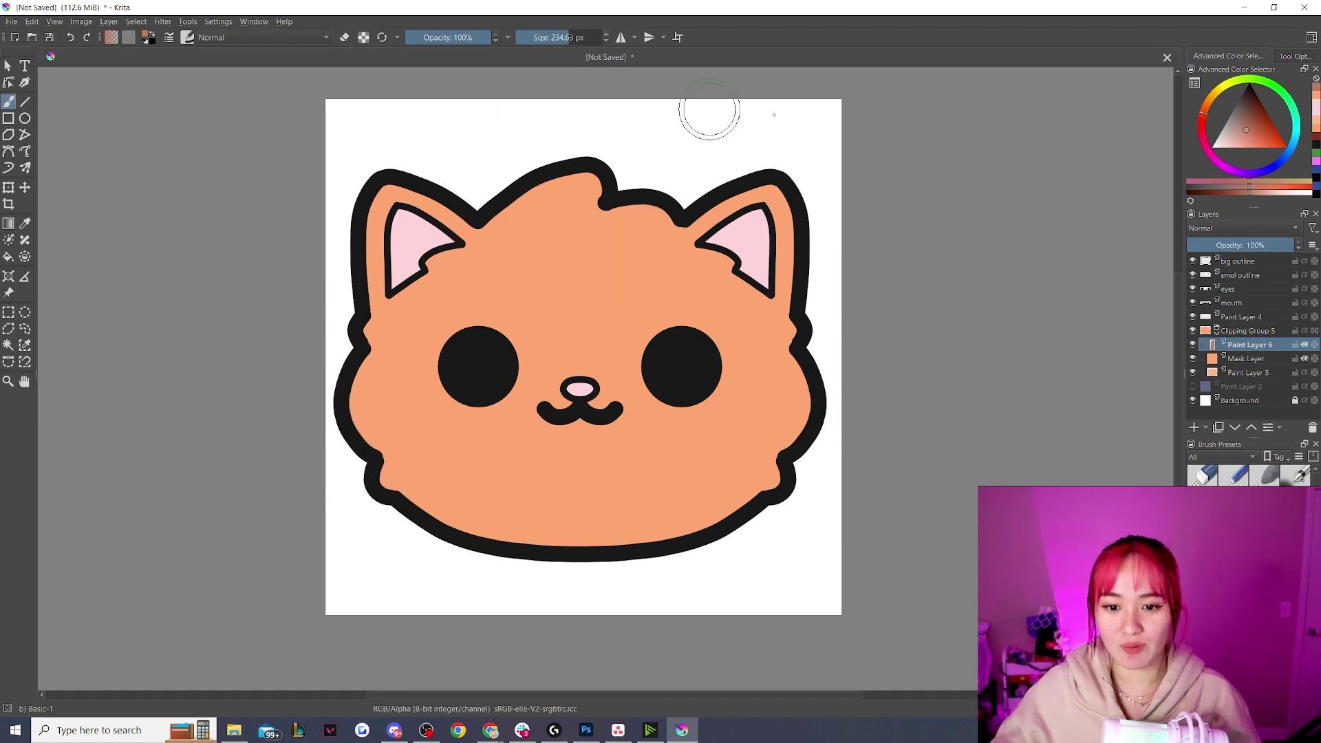
- Try tapered forehead stripes with a 127.27 px brush without mirroring, and undo them
mouse_move(650, 263)
left_mouse_down()
mouse_move(665, 191)
mouse_move(630, 219)
mouse_move(633, 260)
left_mouse_up()
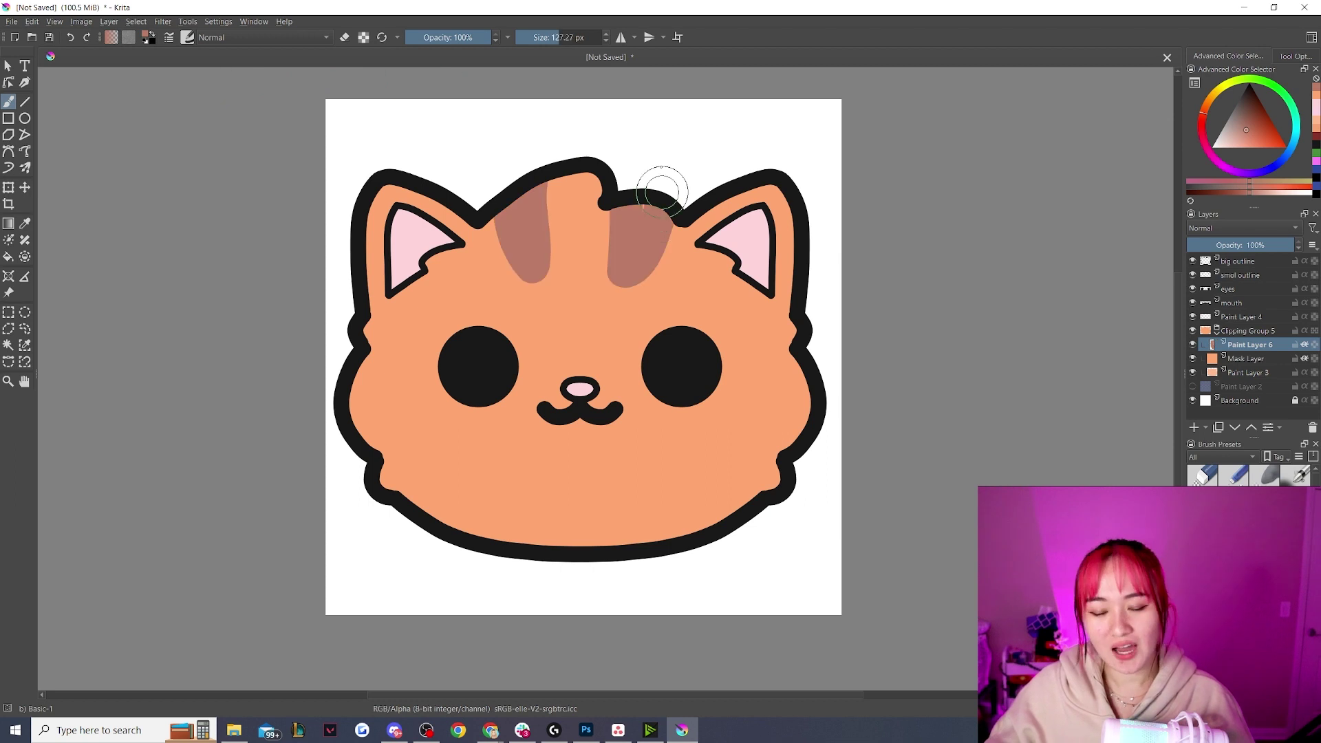
key("ctrl+z")
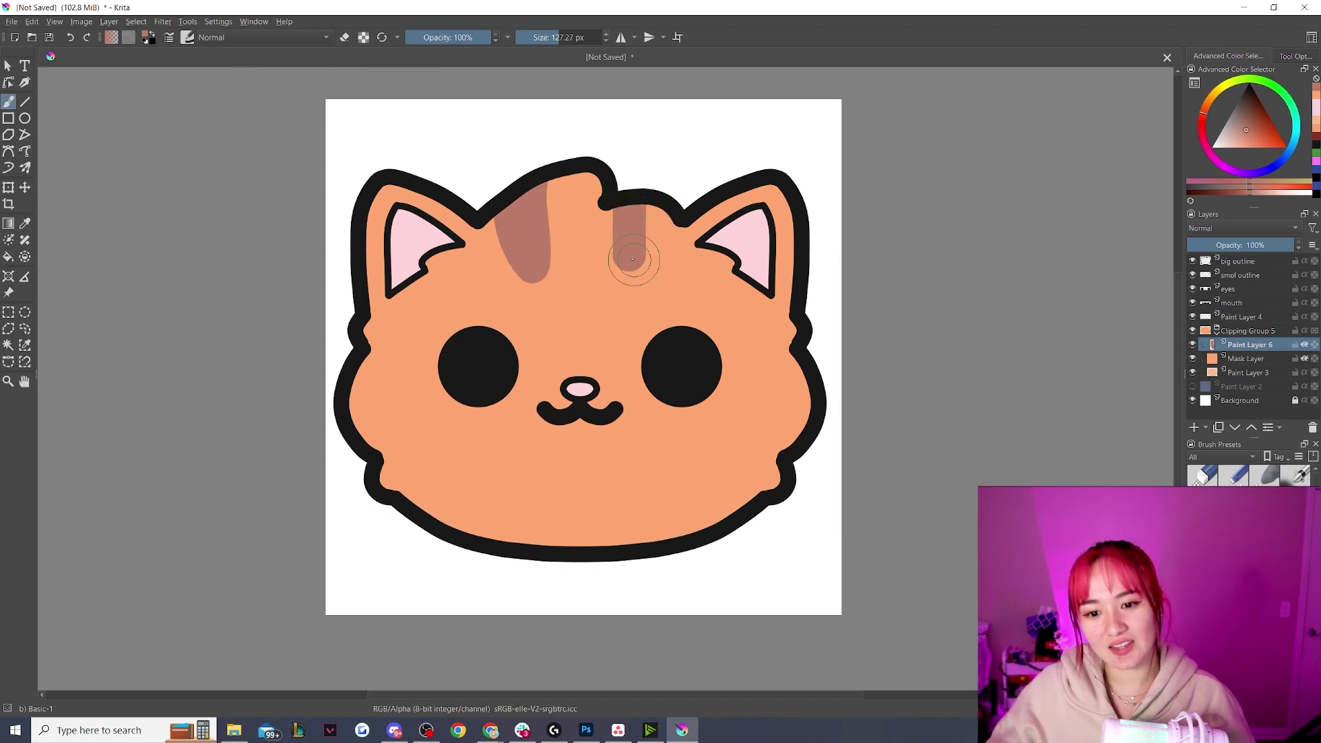
key("ctrl+z")
key("ctrl+z")
- Turn on horizontal mirroring and paint symmetrical tapered brown stripes on the forehead and both cheeks
left_click(621, 37)
mouse_move(530, 155)
left_mouse_down()
mouse_move(530, 275)
mouse_move(482, 177)
mouse_move(492, 172)
left_mouse_up()
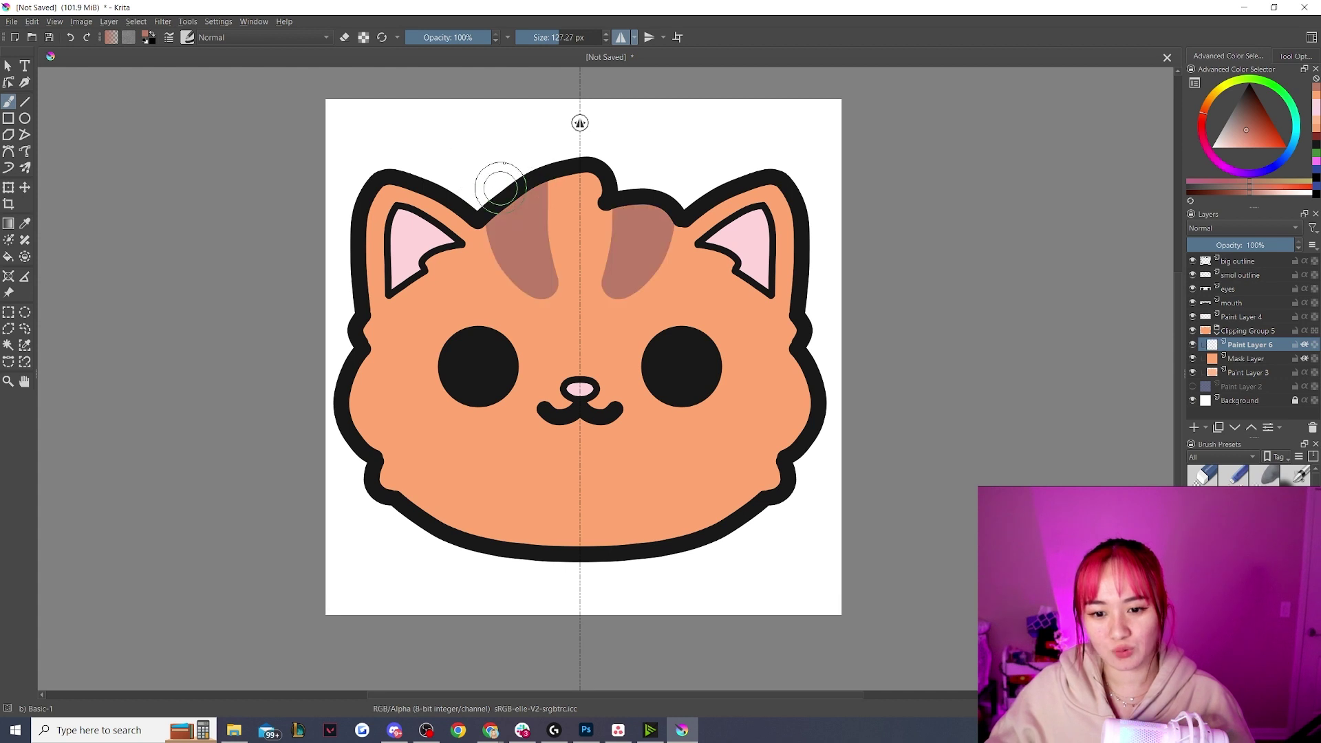
key("ctrl+z")
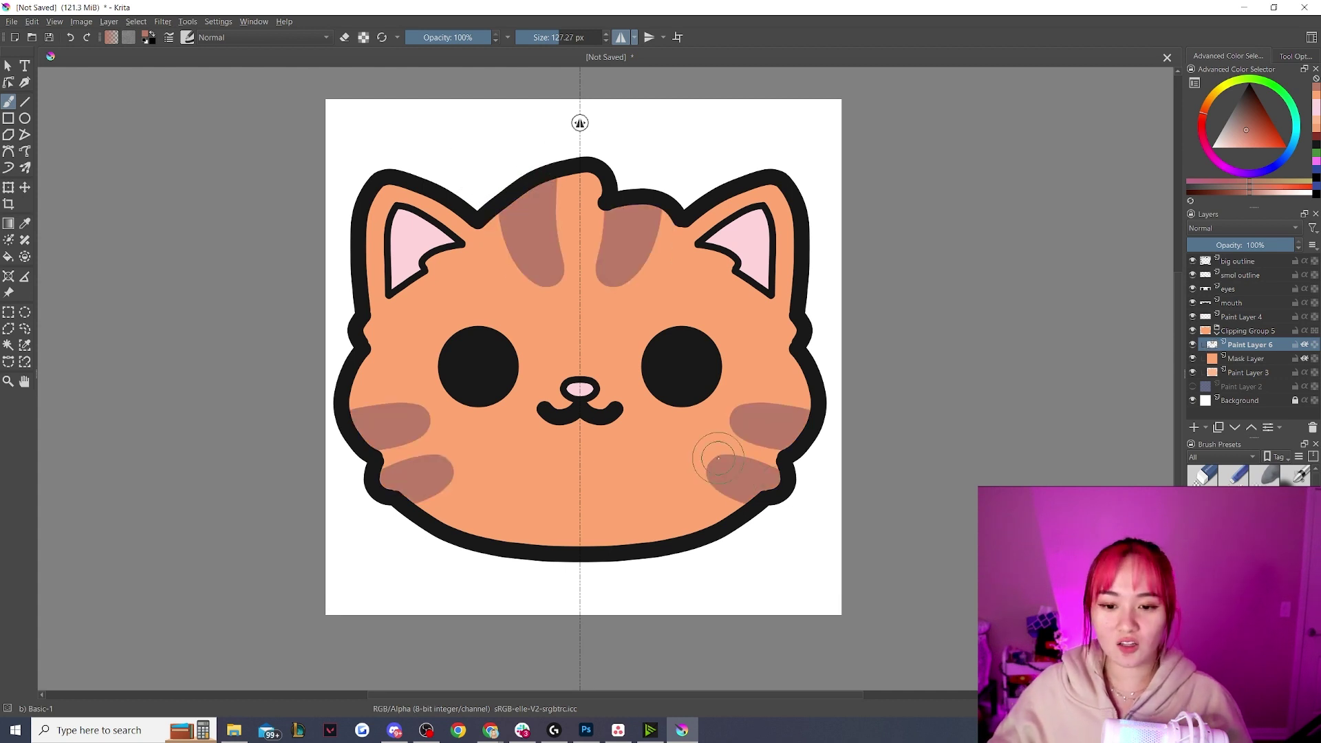
- Paint the muzzle around the mouth and the outer ears a very pale peach with mirroring, and turn mirroring off
left_click_drag(1230, 143, 1227, 150)
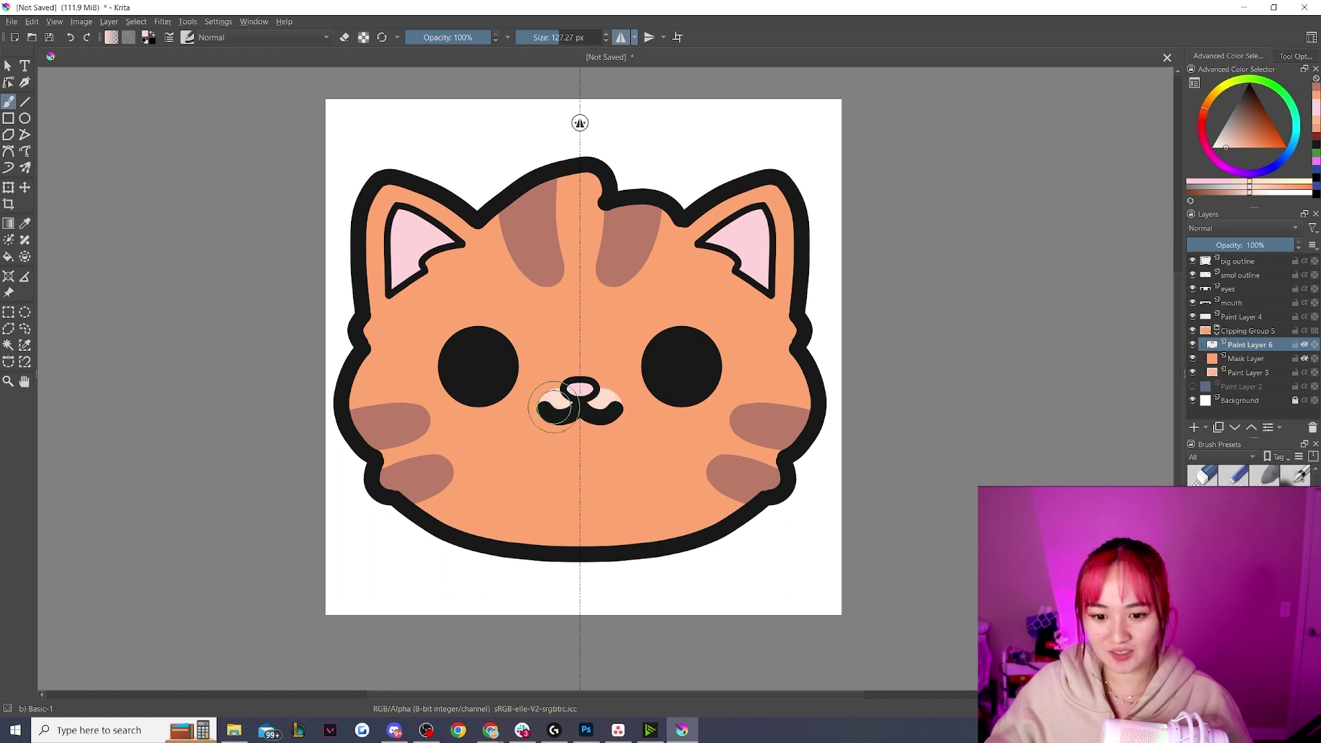
mouse_move(569, 411)
left_mouse_down()
mouse_move(534, 426)
mouse_move(557, 436)
mouse_move(592, 417)
mouse_move(577, 399)
mouse_move(582, 412)
mouse_move(536, 409)
left_mouse_up()
key("ctrl+z")
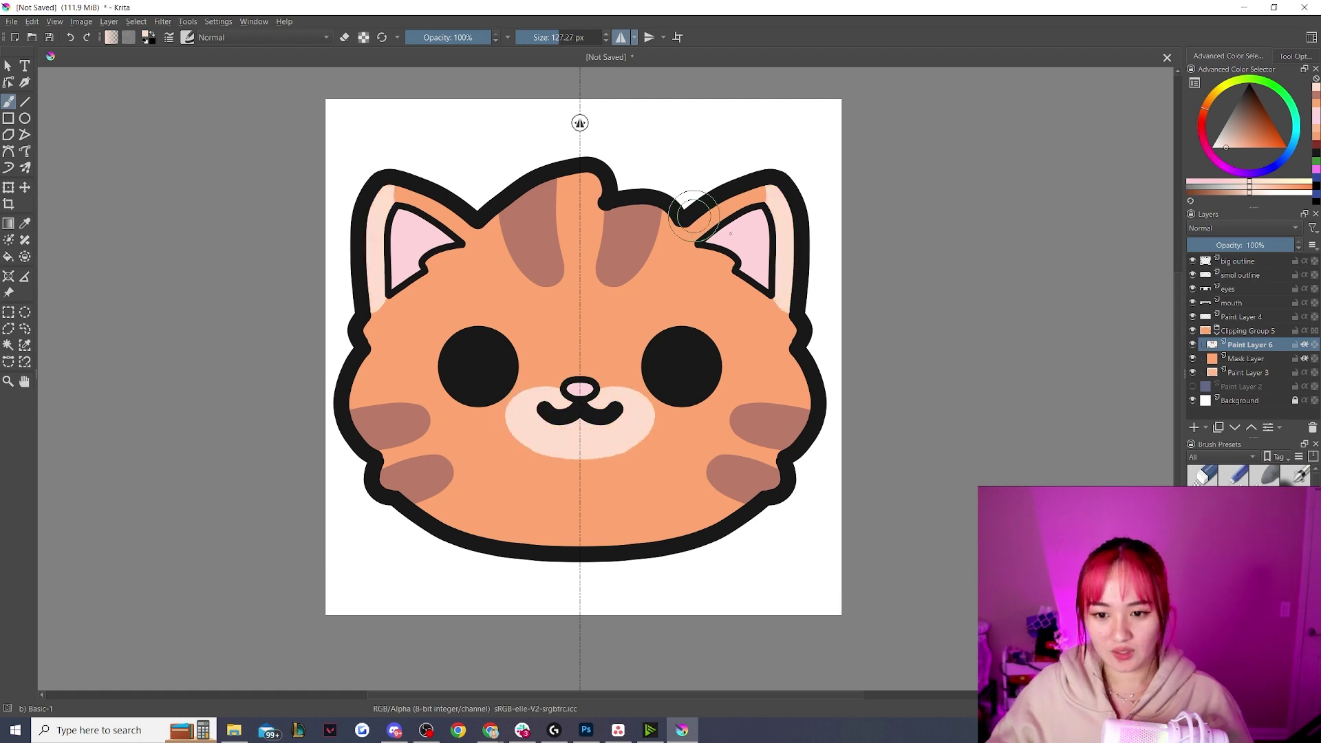
mouse_move(694, 216)
left_mouse_down()
mouse_move(747, 217)
mouse_move(775, 195)
mouse_move(722, 205)
left_mouse_up()
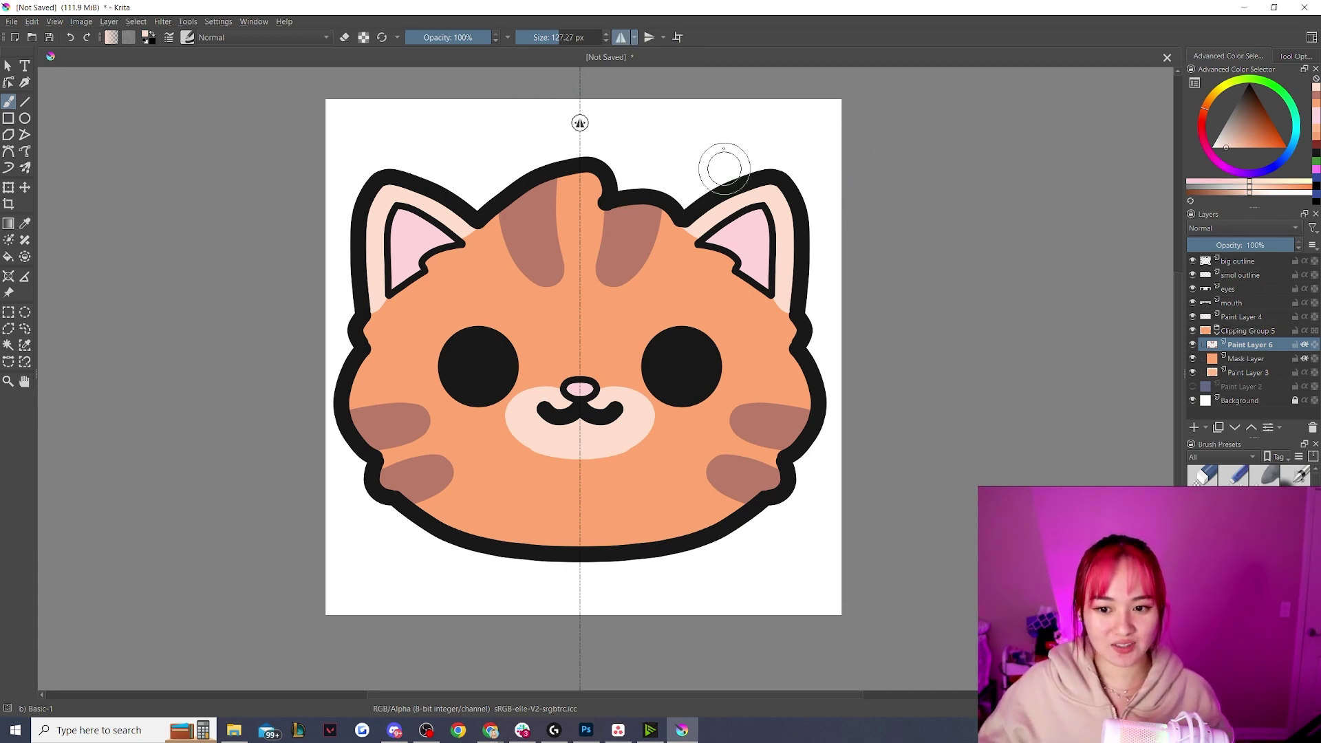
left_click(621, 38)
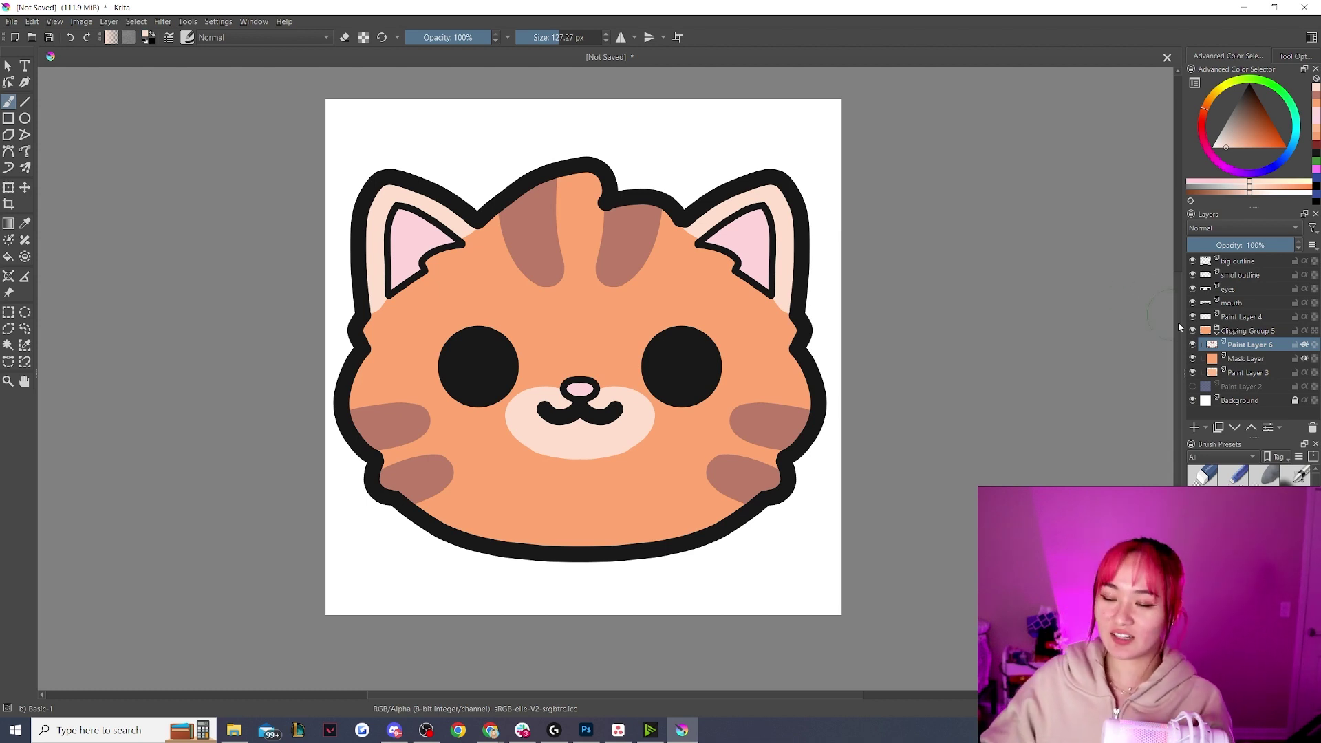
- Add a paint layer at the top of the clipping group, sample the orange face colour, and shift it to a darker, saturated red
left_click(1196, 433)
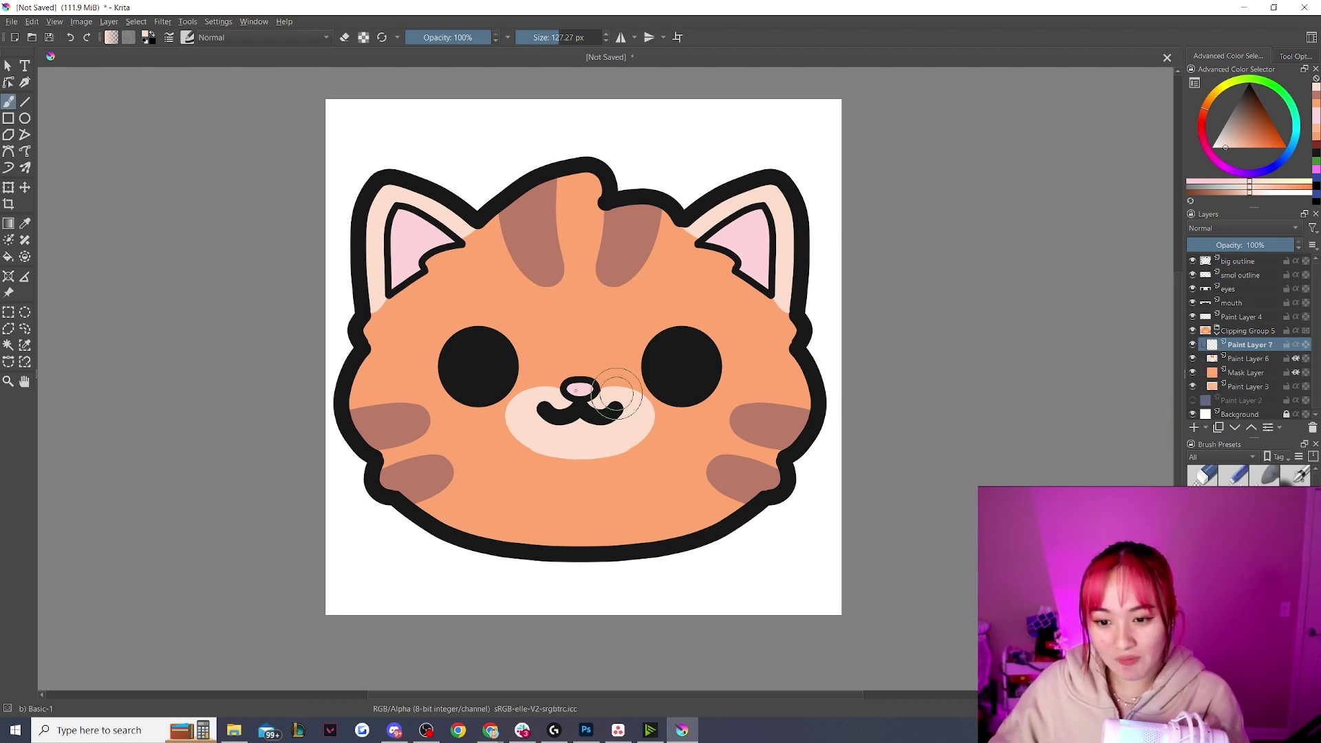
left_click(26, 223)
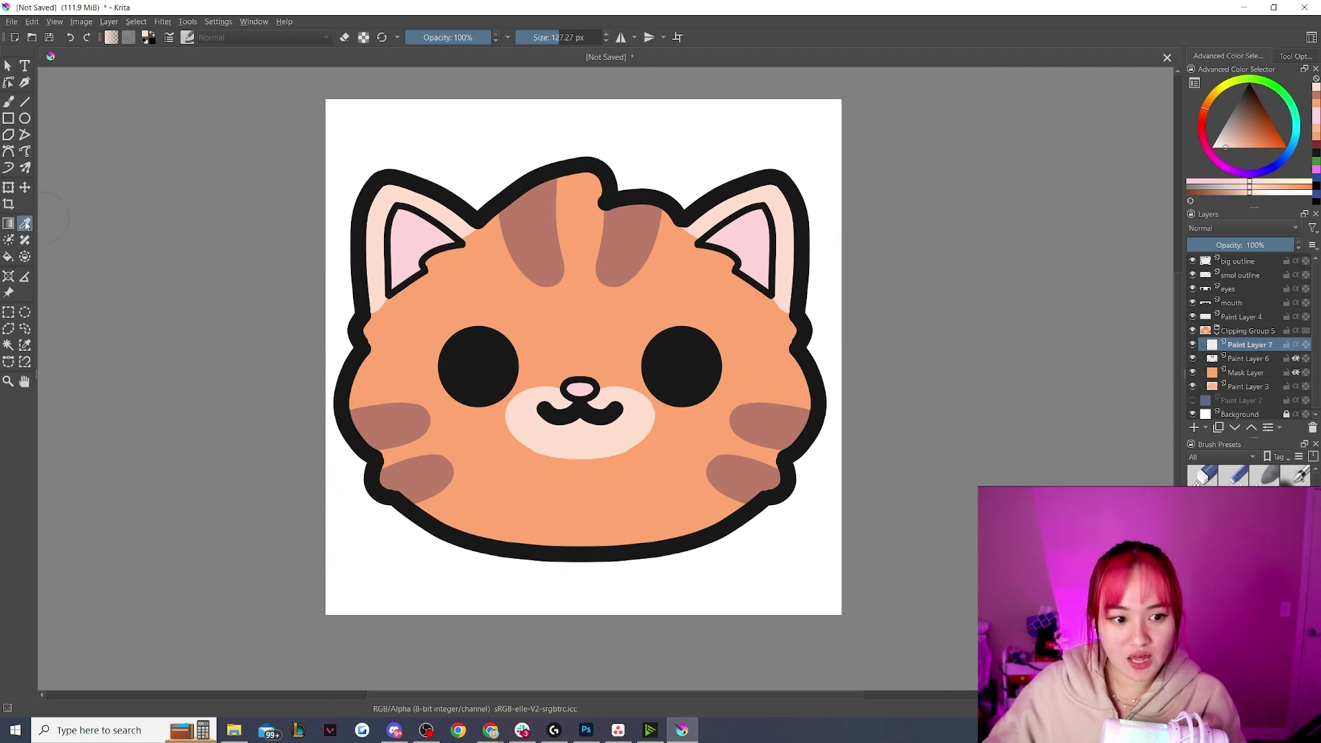
left_click(406, 355)
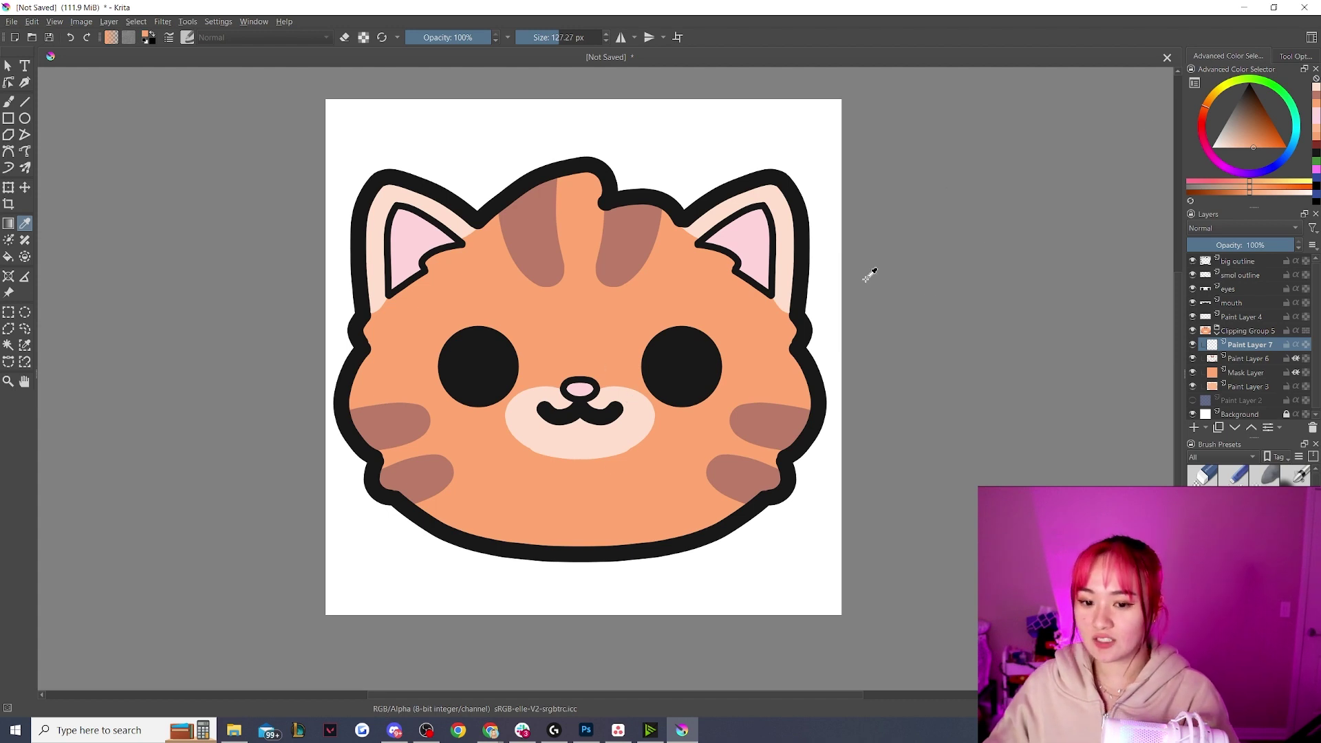
left_click(1206, 109)
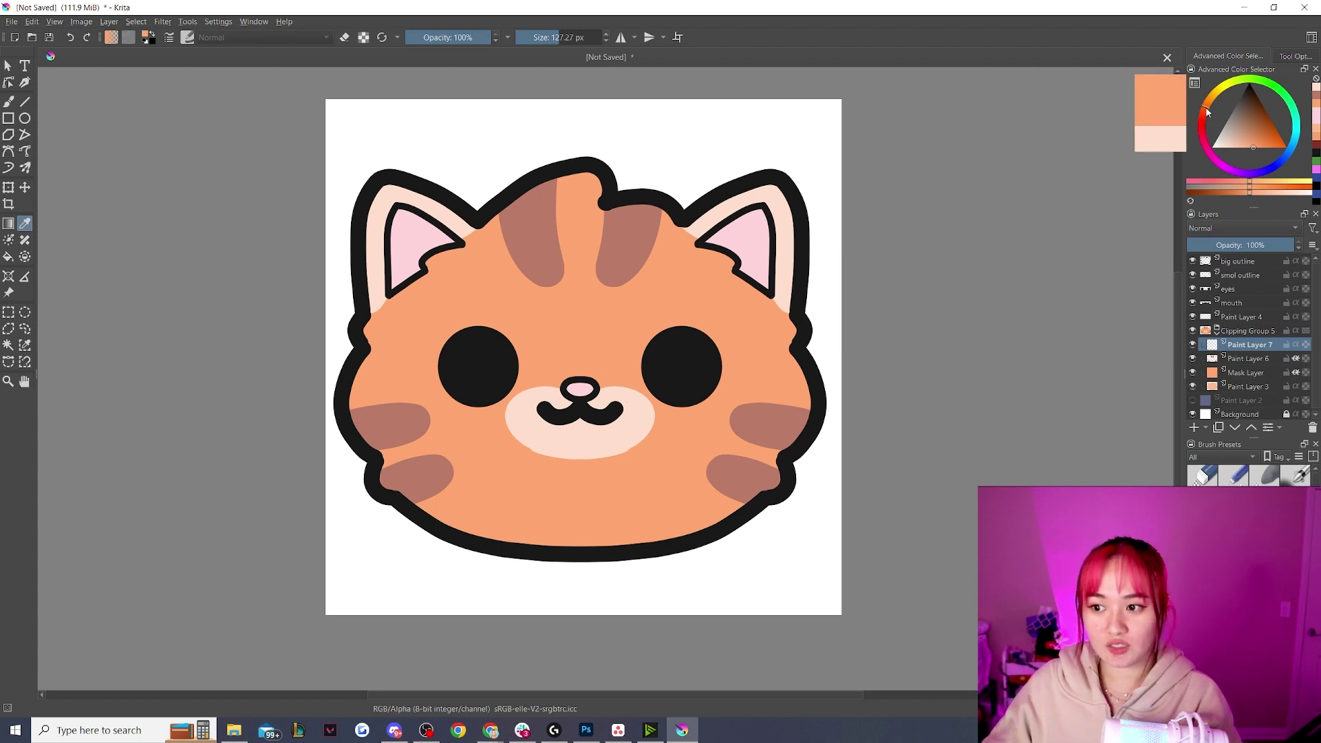
left_click_drag(1206, 113, 1202, 120)
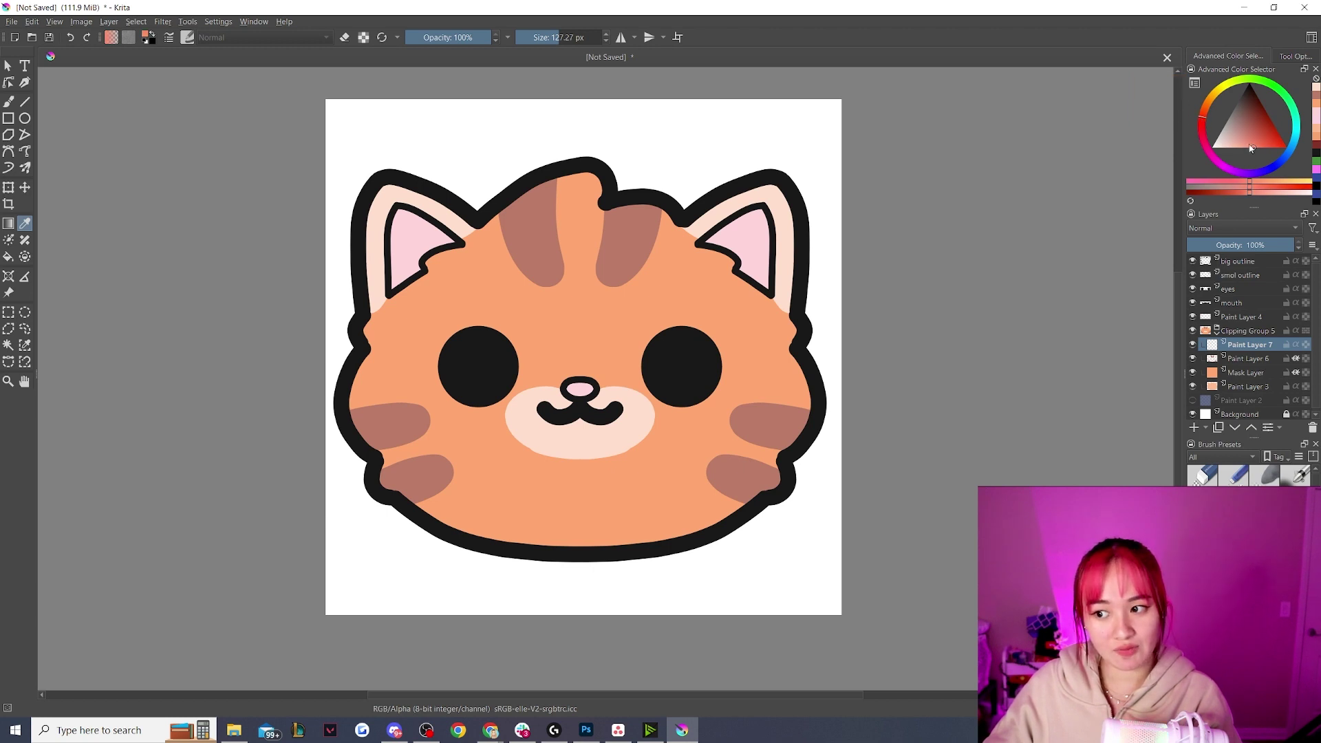
left_click_drag(1256, 148, 1264, 144)
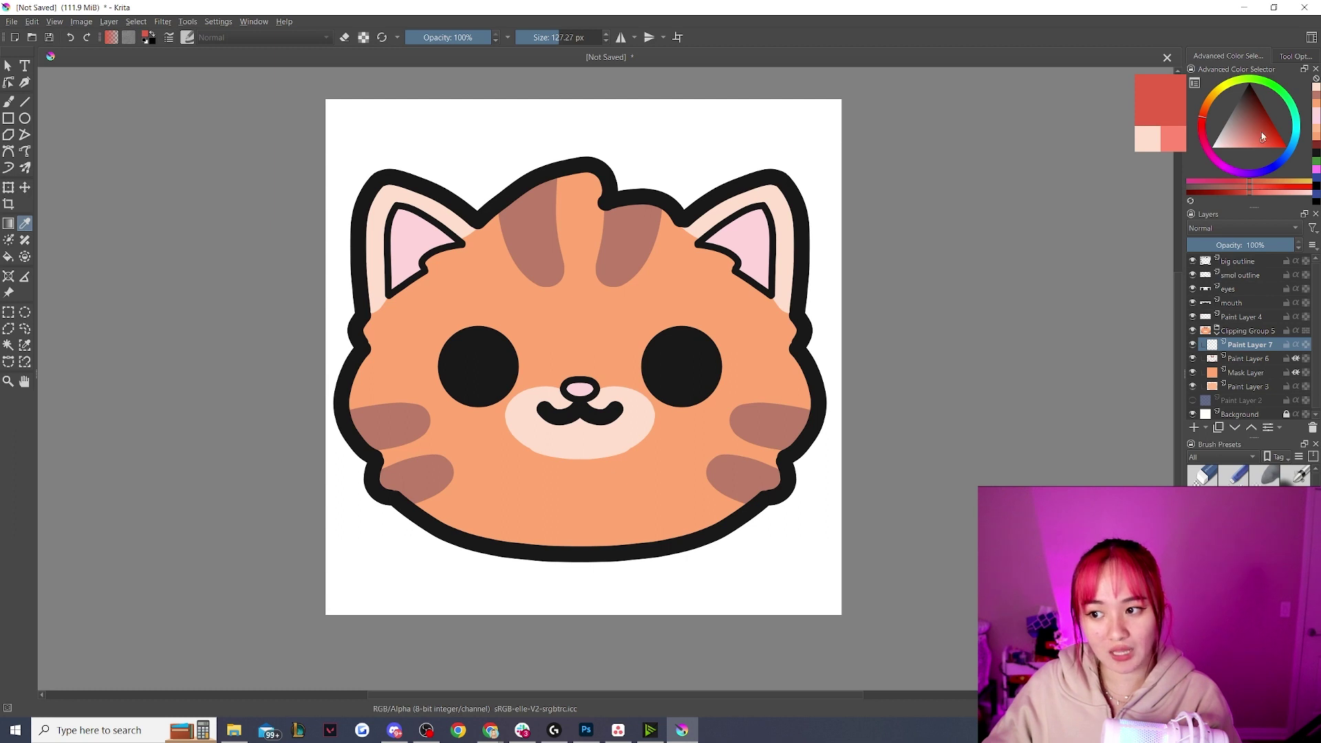
left_click_drag(1263, 142, 1263, 138)
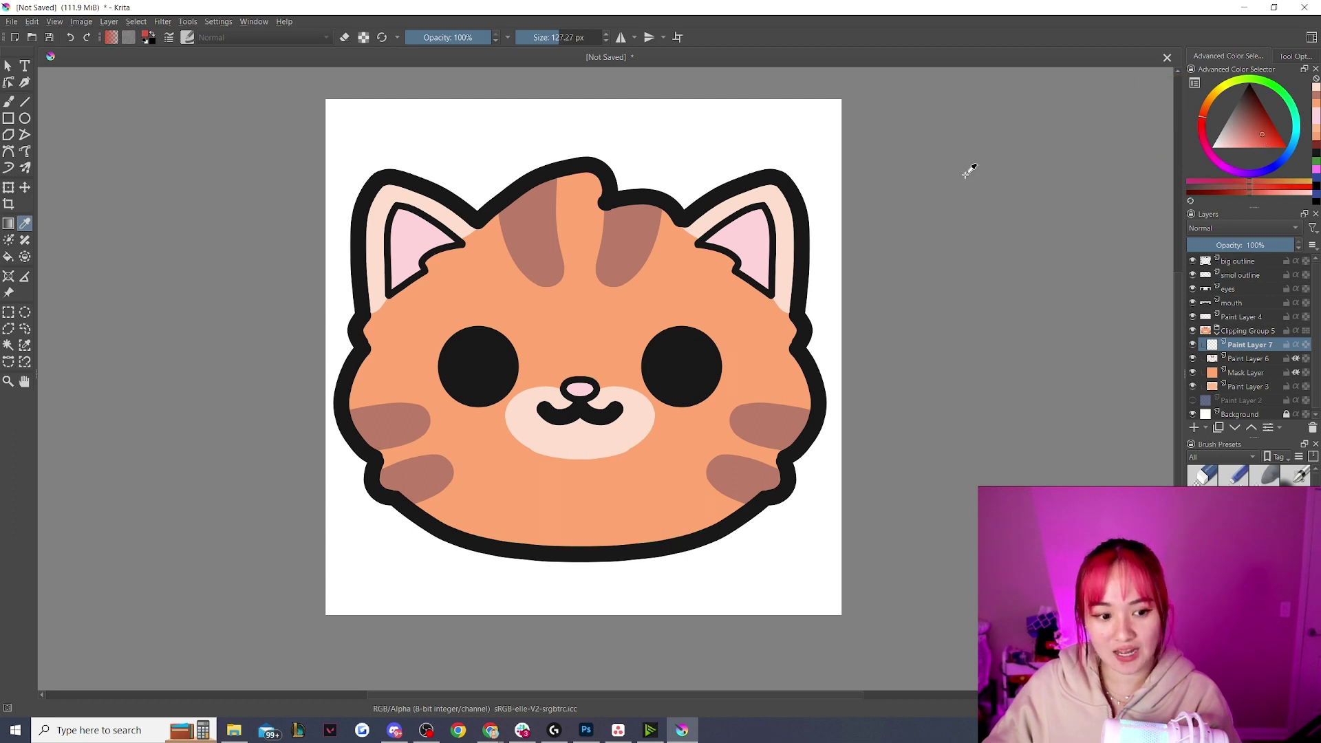
- Try red shading strokes along the lower face edge and the right ear with a 127.27 px brush, and undo them
left_click(8, 101)
mouse_move(435, 439)
left_mouse_down()
mouse_move(610, 449)
mouse_move(638, 430)
left_mouse_up()
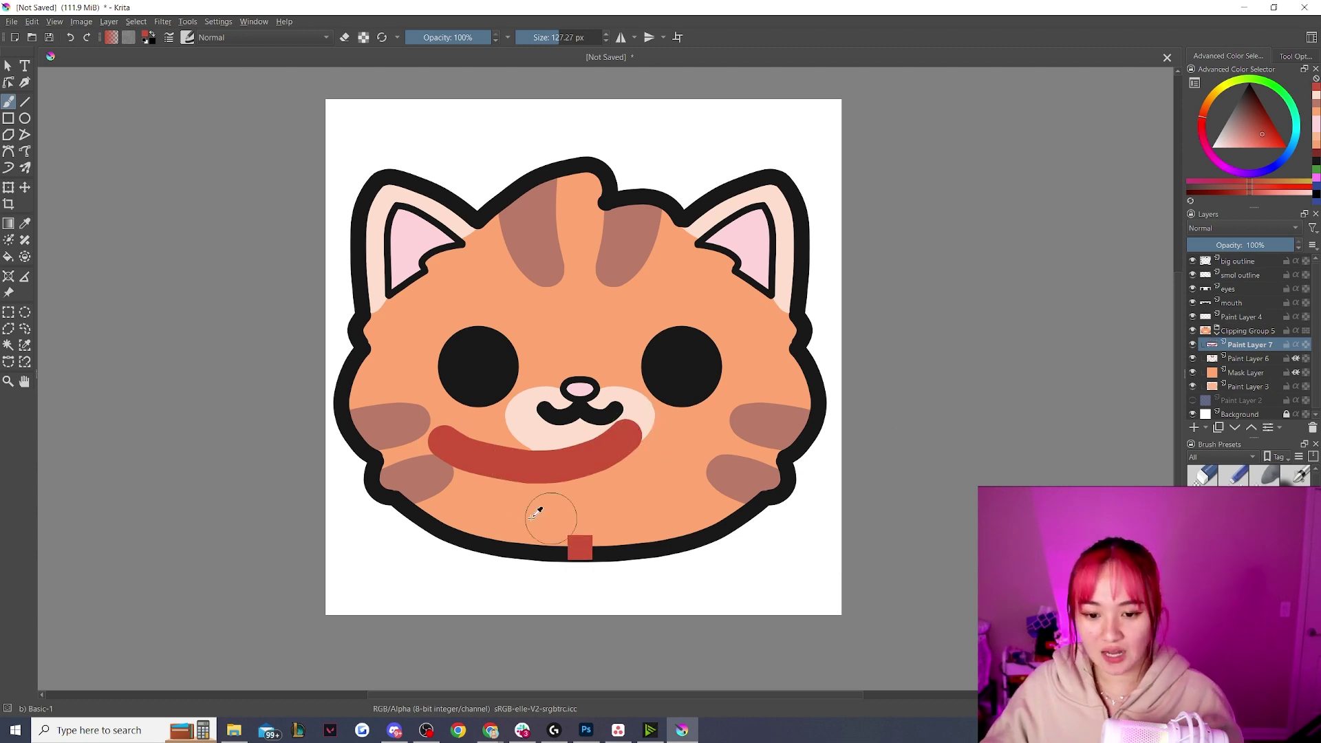
key("ctrl+z")
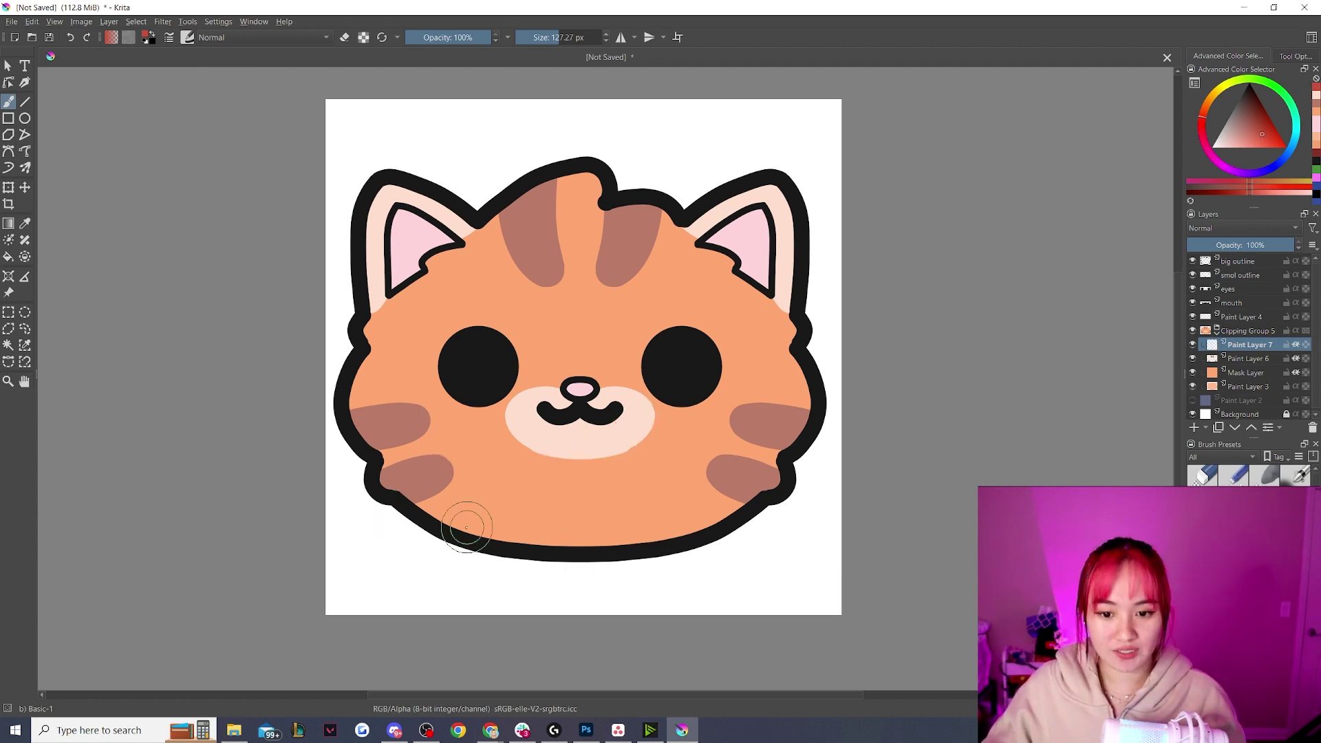
left_click_drag(398, 488, 536, 537)
key("ctrl+z")
mouse_move(413, 510)
left_mouse_down()
mouse_move(495, 540)
mouse_move(716, 536)
left_mouse_up()
key("ctrl+z")
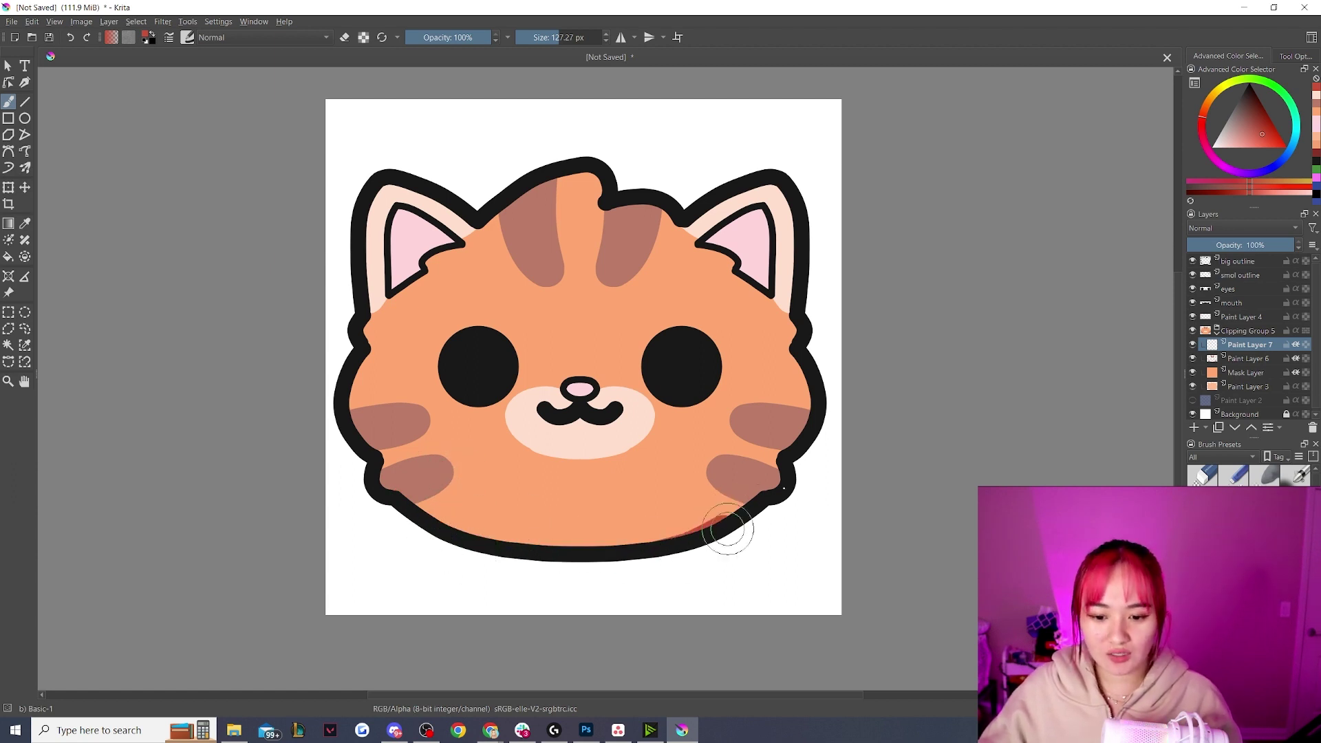
mouse_move(432, 513)
left_mouse_down()
mouse_move(590, 546)
mouse_move(760, 454)
left_mouse_up()
key("ctrl+z")
left_click_drag(413, 530, 657, 517)
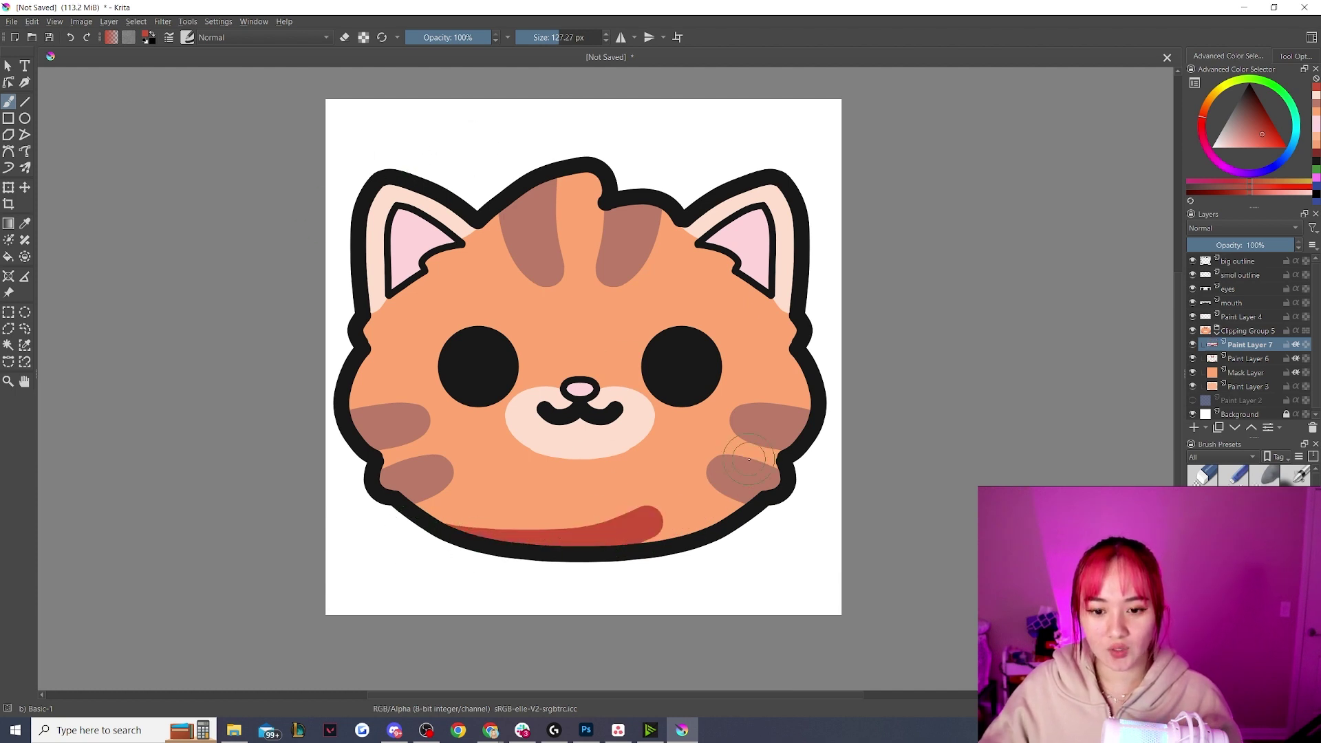
key("ctrl+z")
mouse_move(421, 525)
left_mouse_down()
mouse_move(549, 545)
mouse_move(690, 495)
mouse_move(770, 405)
mouse_move(791, 344)
left_mouse_up()
key("ctrl+z")
mouse_move(772, 185)
left_mouse_down()
mouse_move(792, 217)
mouse_move(789, 291)
left_mouse_up()
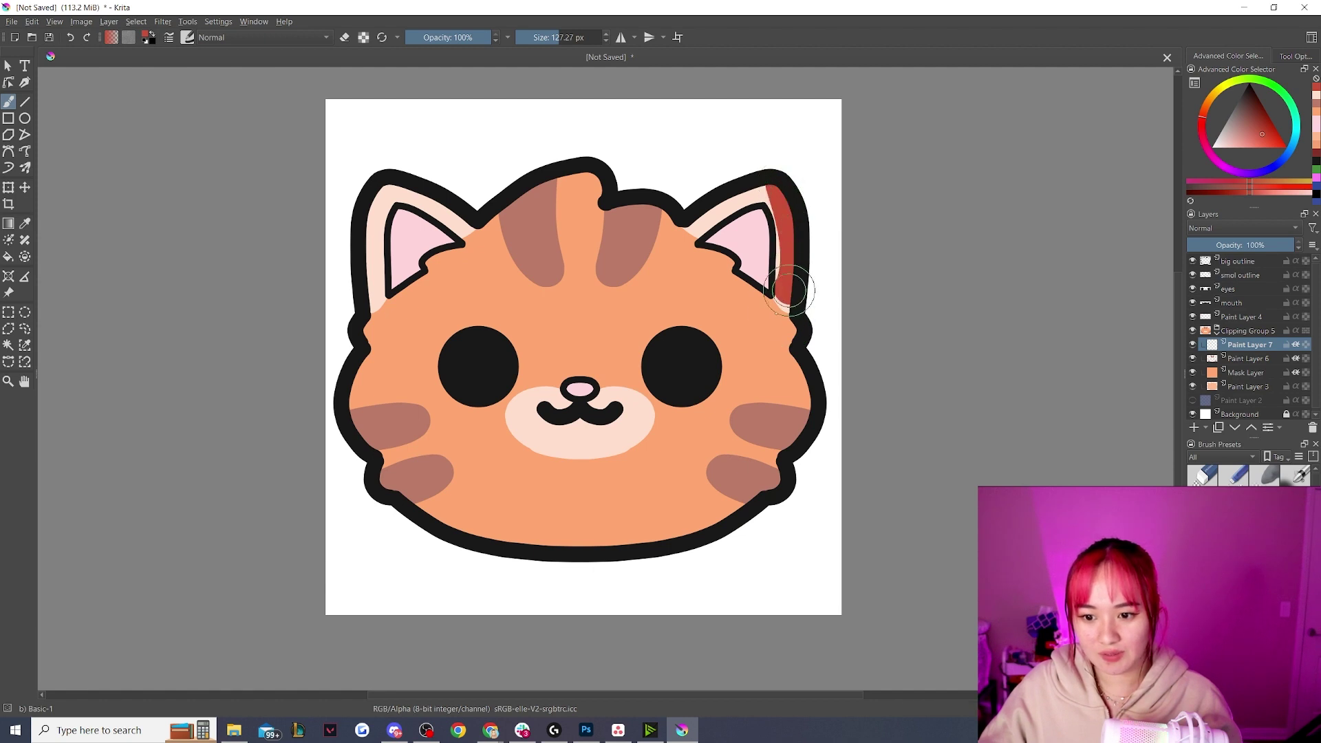
key("ctrl+z")
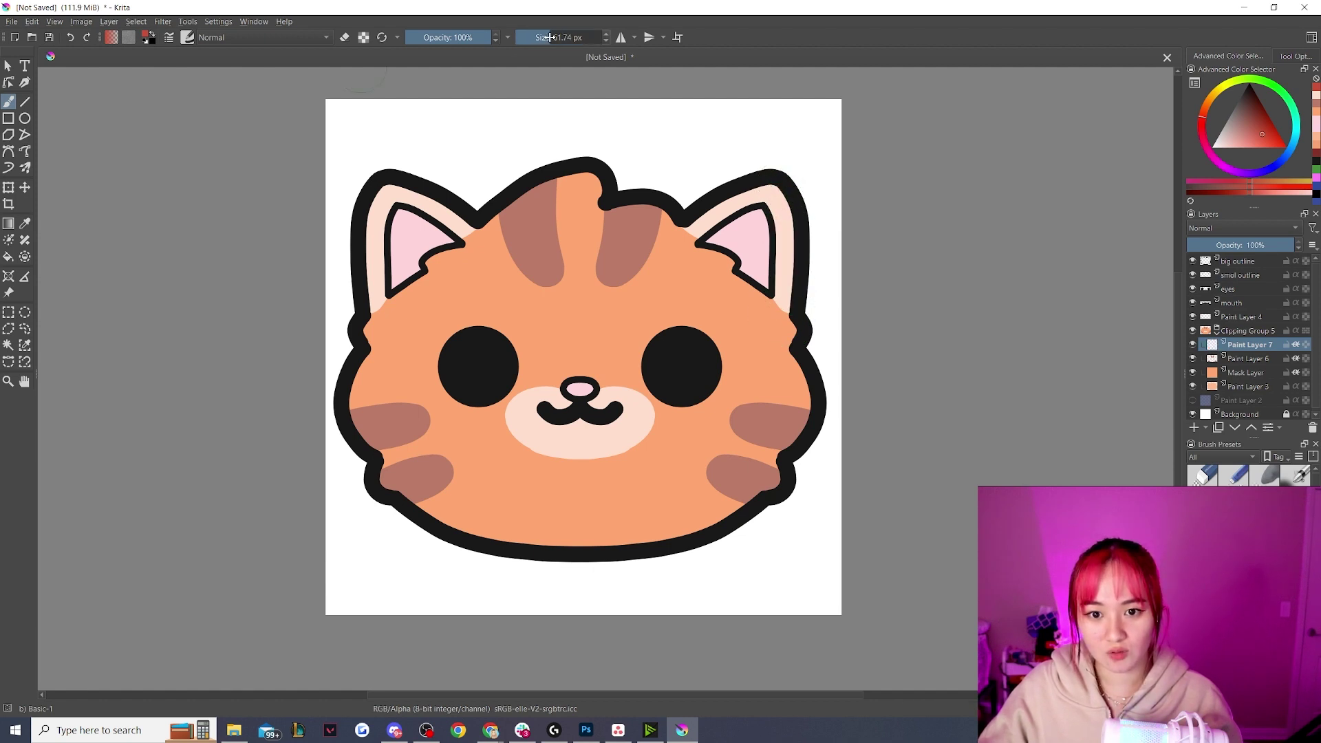
- With a 61.74 px brush, paint red shading along the right and lower face edge, each ear's right-hand edge and the hair tuft
mouse_move(774, 185)
left_mouse_down()
mouse_move(775, 325)
mouse_move(763, 335)
mouse_move(790, 442)
left_mouse_up()
key("ctrl+z")
mouse_move(766, 340)
left_mouse_down()
mouse_move(791, 405)
mouse_move(643, 533)
mouse_move(481, 541)
left_mouse_up()
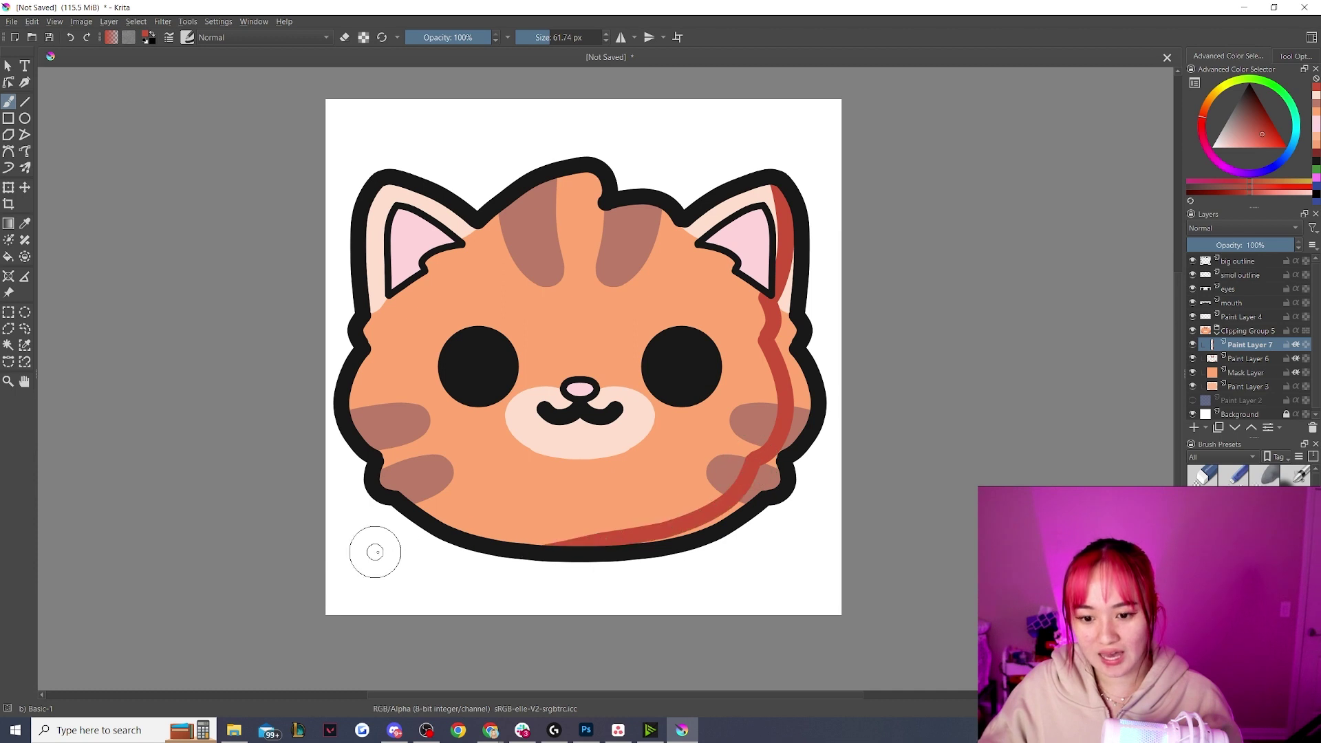
left_click_drag(671, 530, 784, 474)
left_click_drag(716, 509, 788, 462)
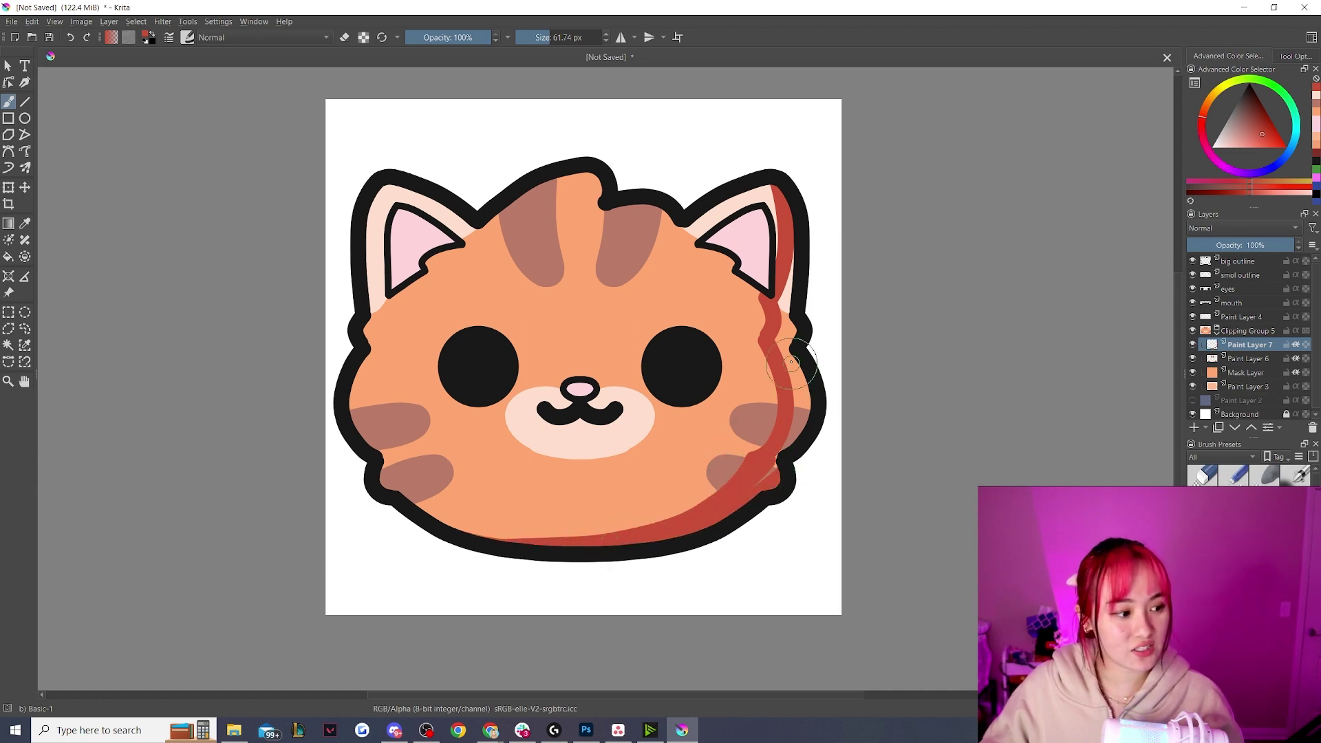
left_click_drag(778, 456, 789, 444)
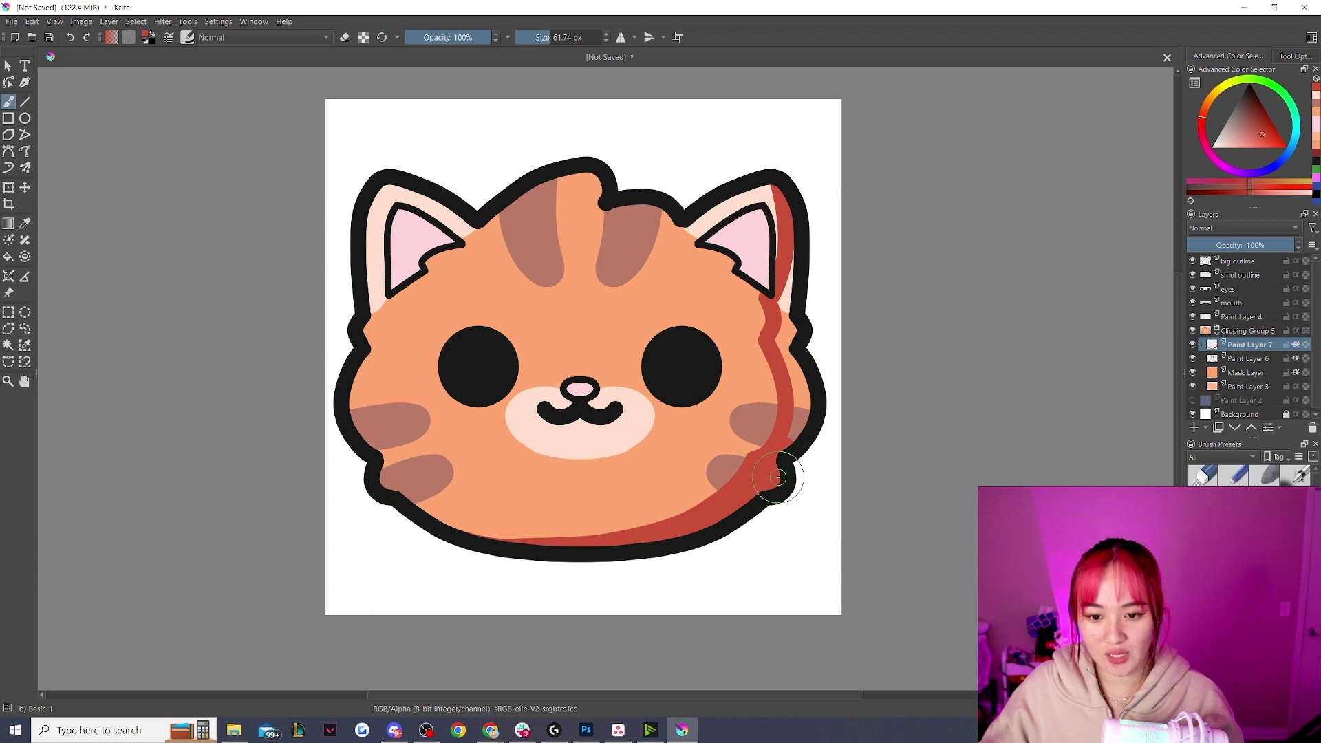
mouse_move(383, 183)
left_mouse_down()
mouse_move(458, 240)
mouse_move(475, 225)
left_mouse_up()
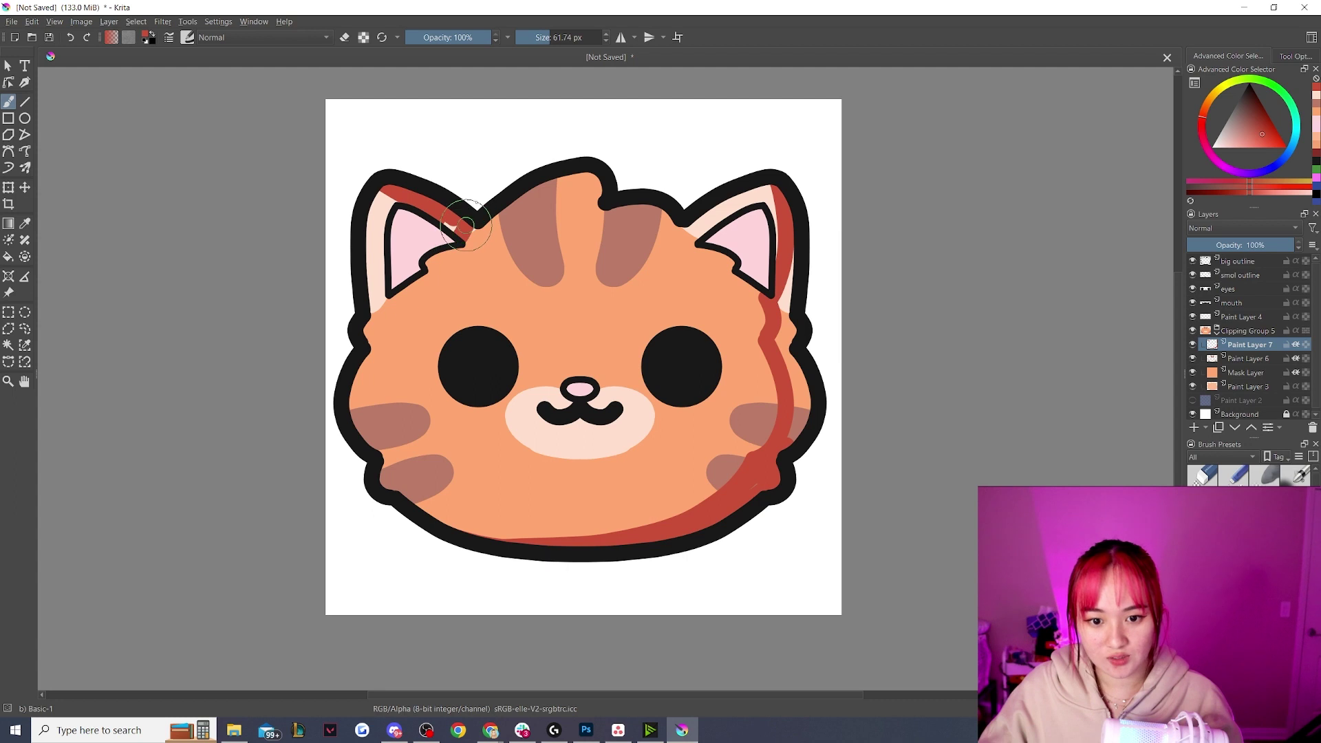
left_click_drag(554, 233, 596, 177)
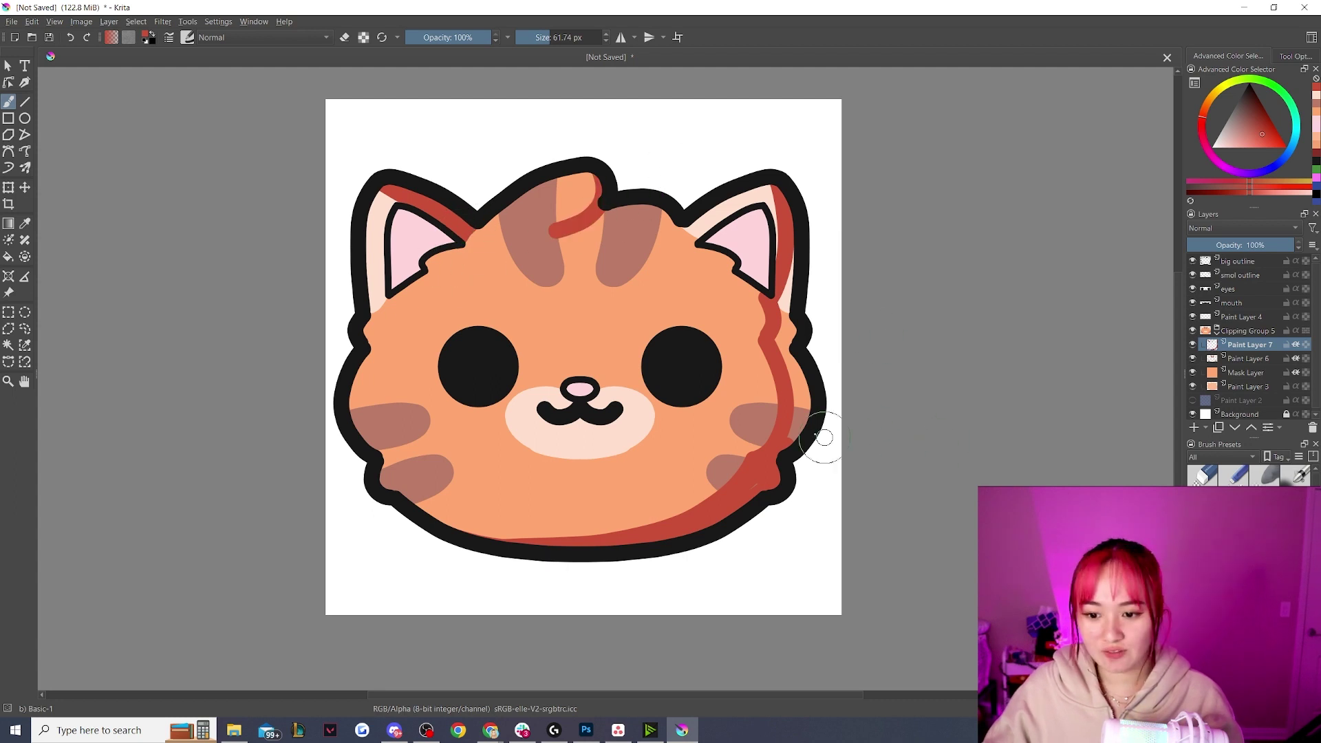
- Set the brush smoothing to Basic and fill the gaps between the shading and the outline on the right ear and cheek
left_click(1296, 58)
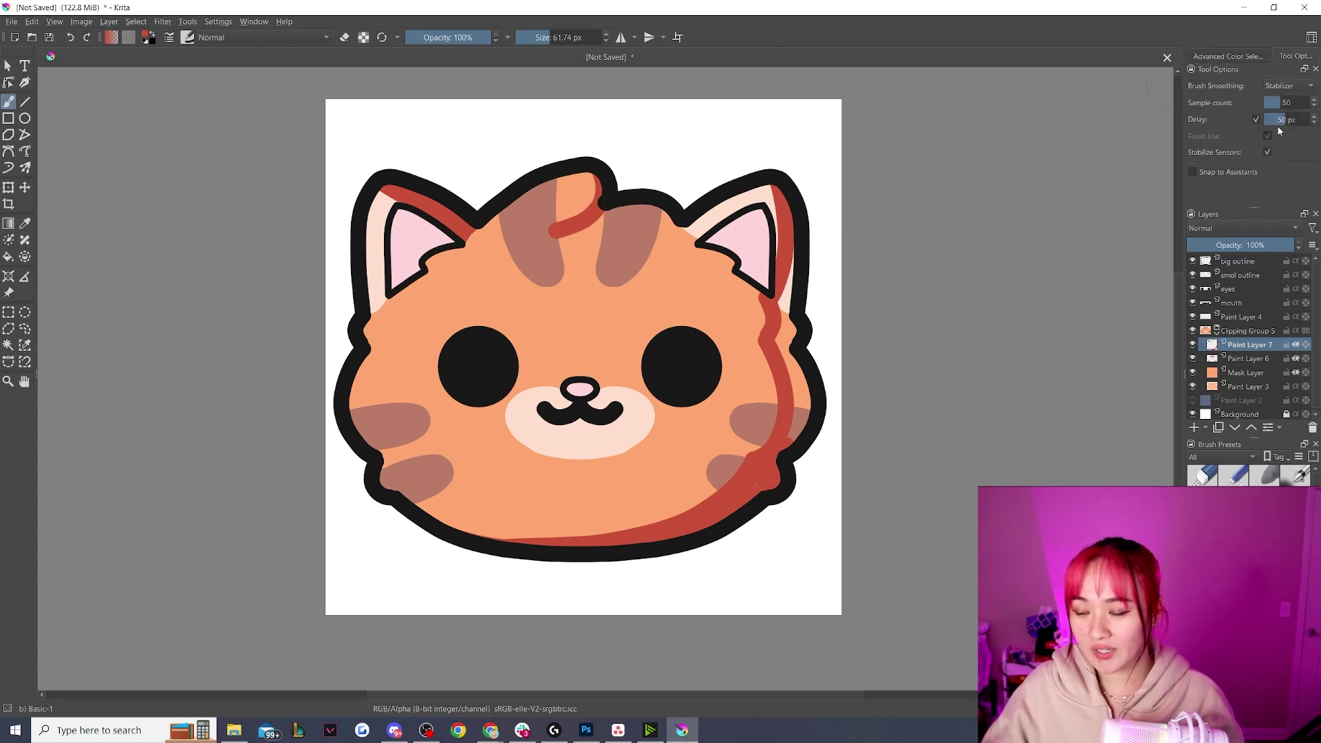
left_click(1286, 85)
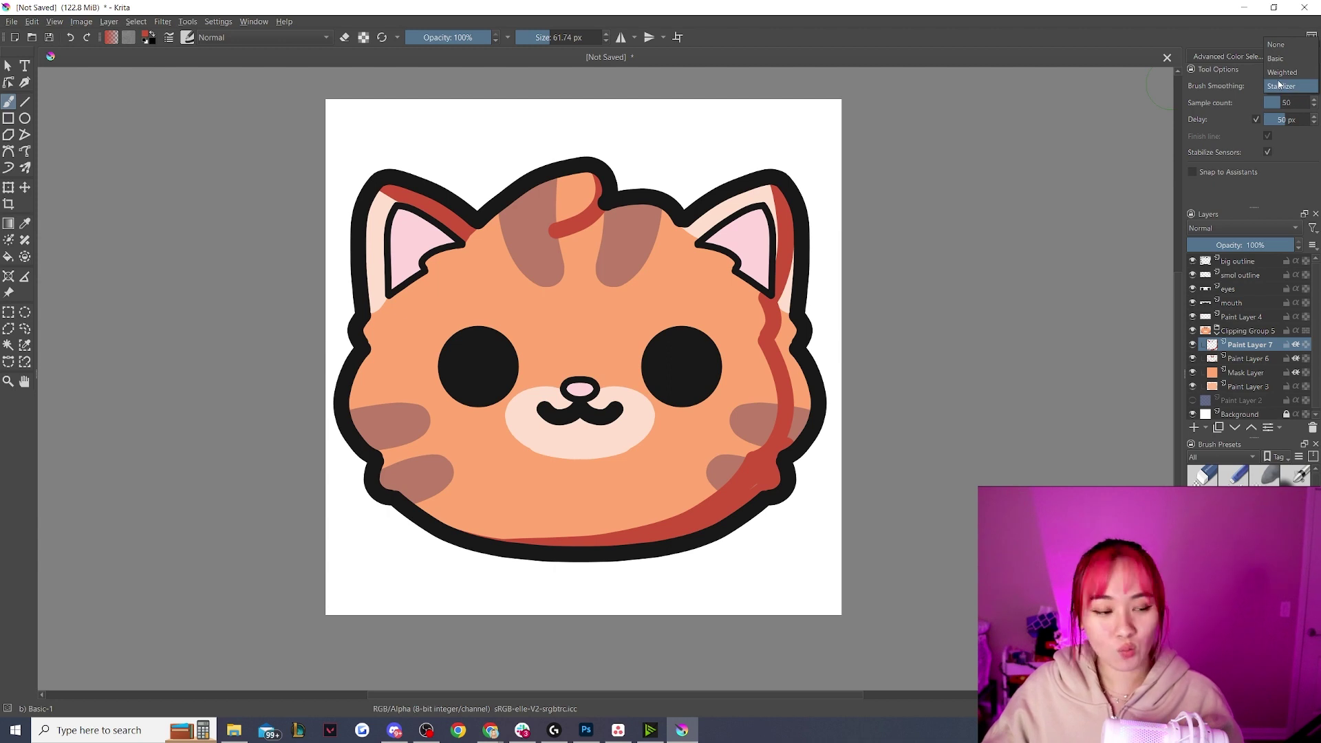
left_click(1277, 59)
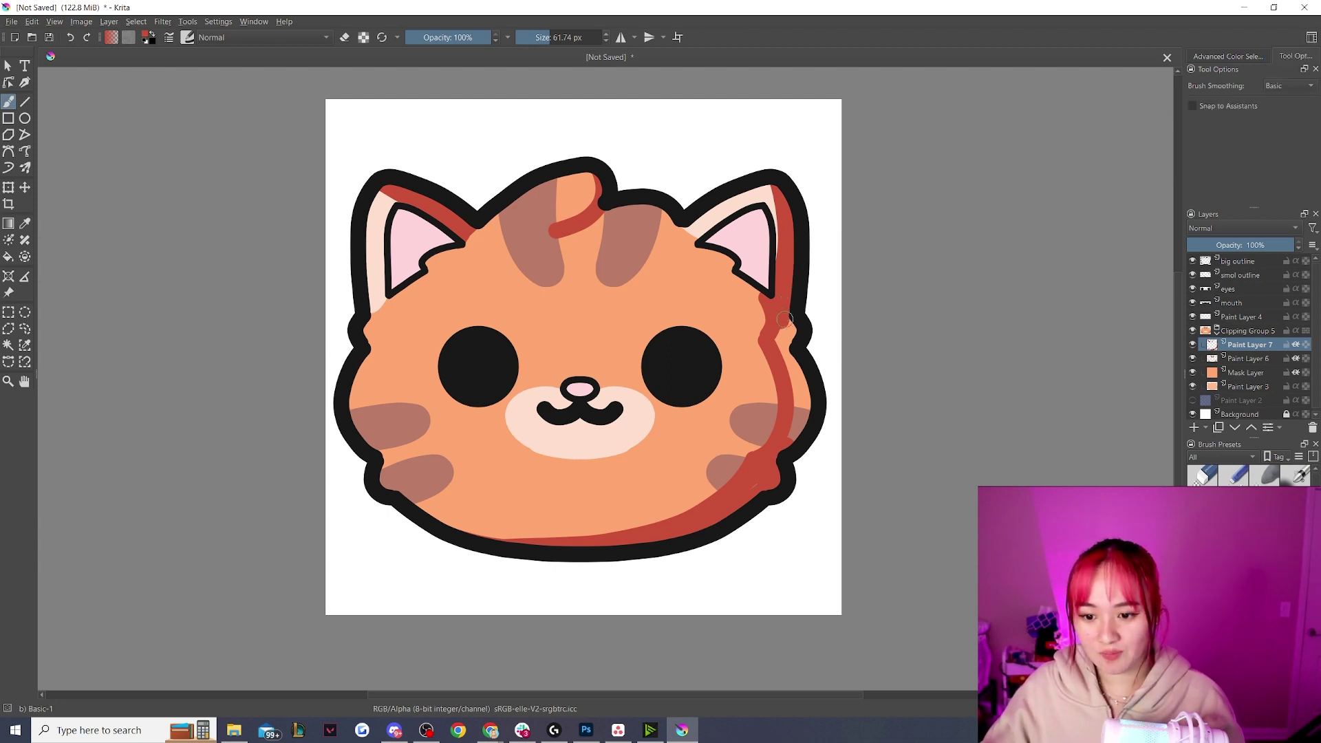
left_click_drag(793, 367, 796, 444)
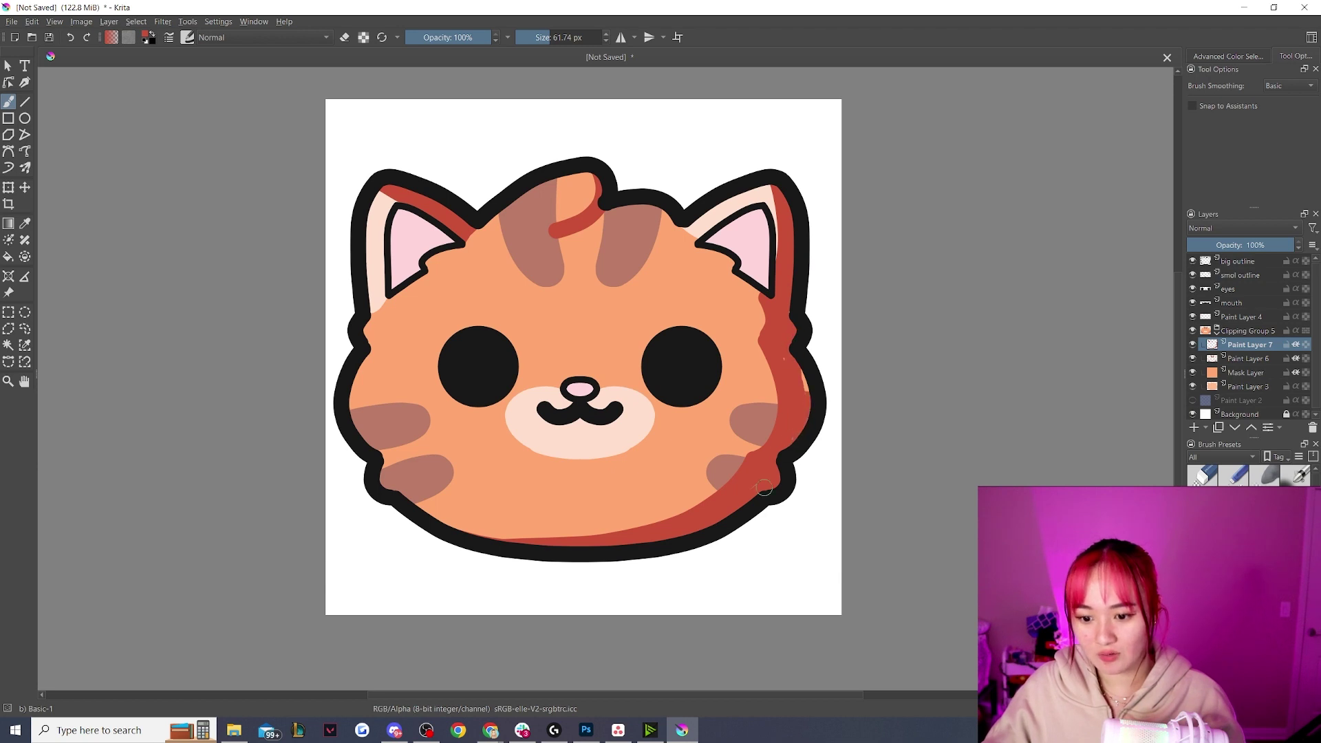
- Erase both sides of the hair tuft's red shading so it tapers to a thin point, finishing with a 23.75 px eraser
scroll(554, 231, "up", 4)
scroll(536, 253, "down", 1)
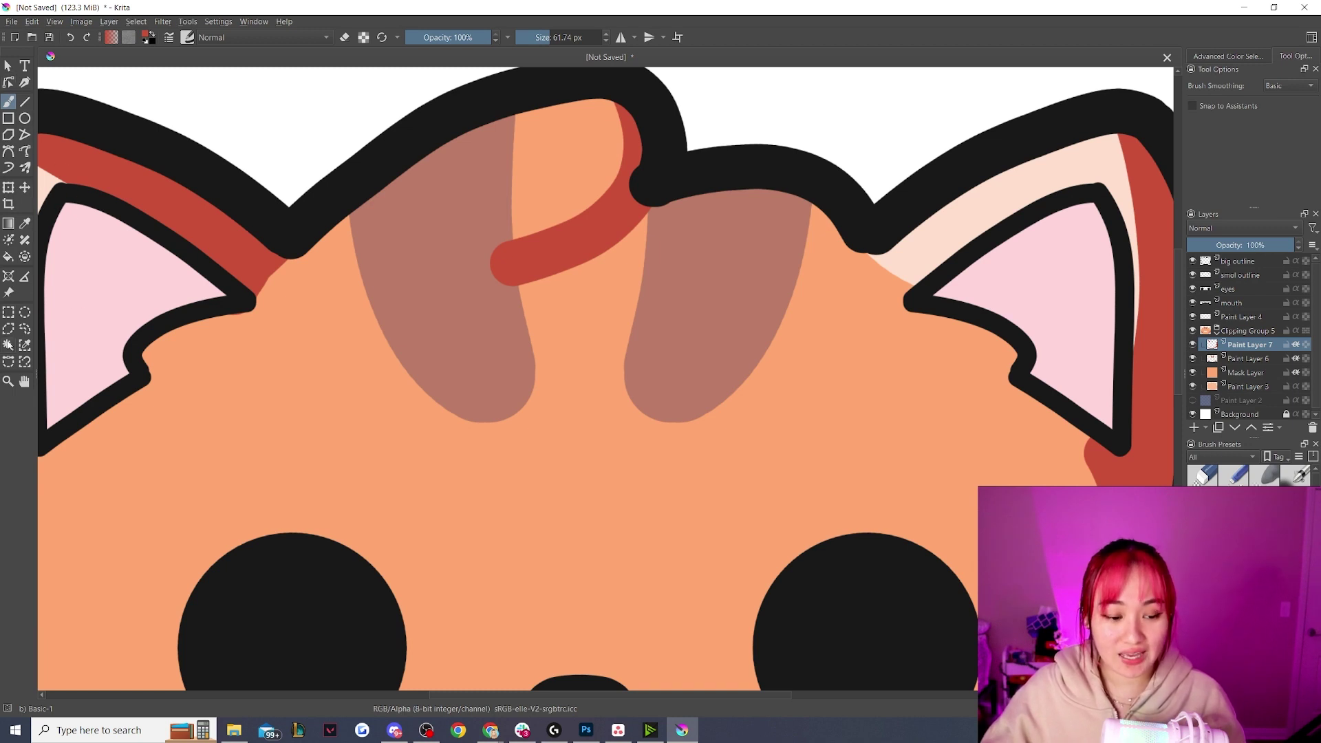
left_click(24, 331)
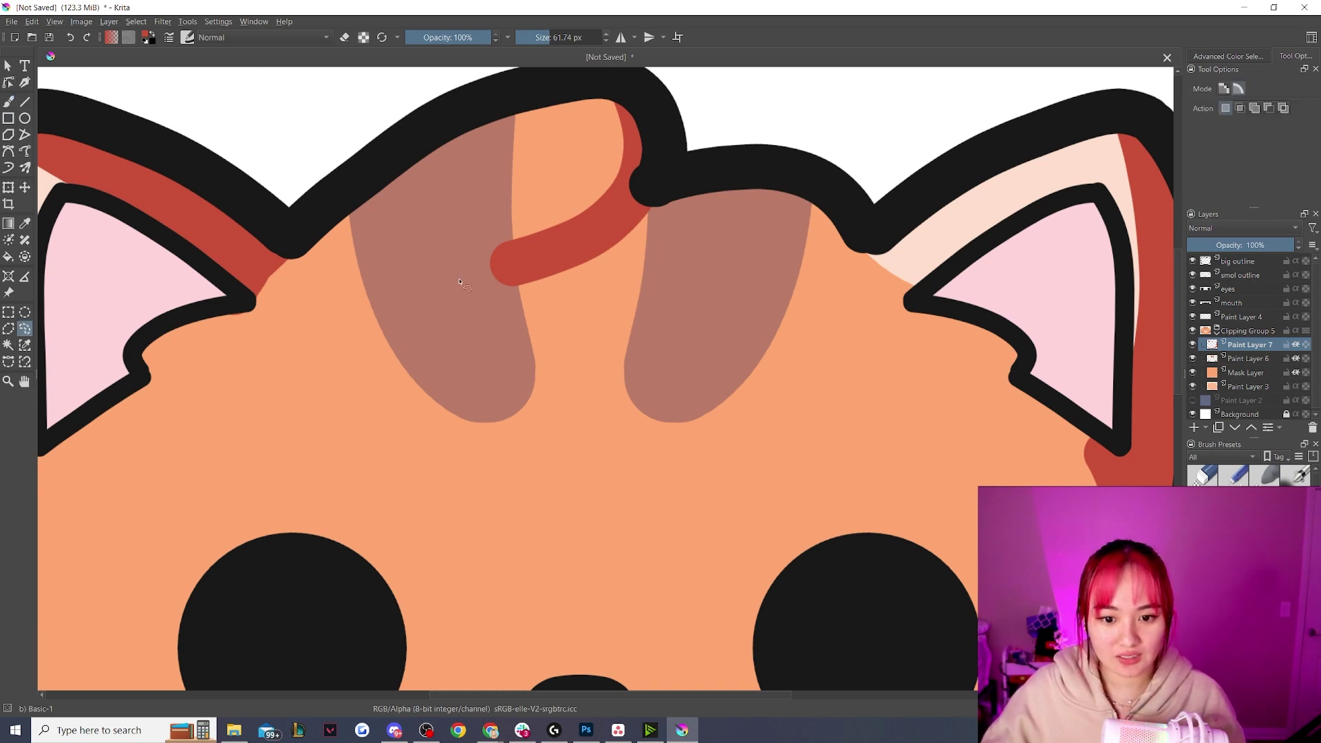
key("ctrl+z")
key("b")
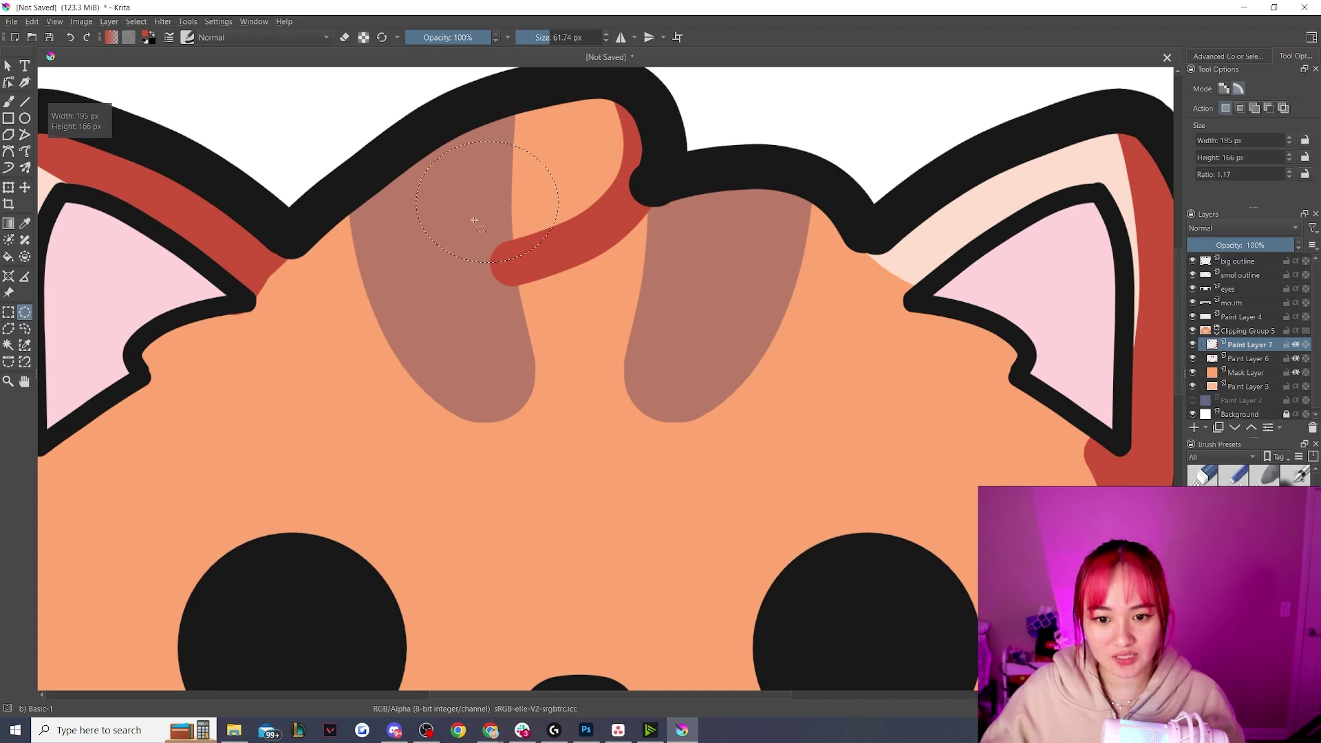
key("e")
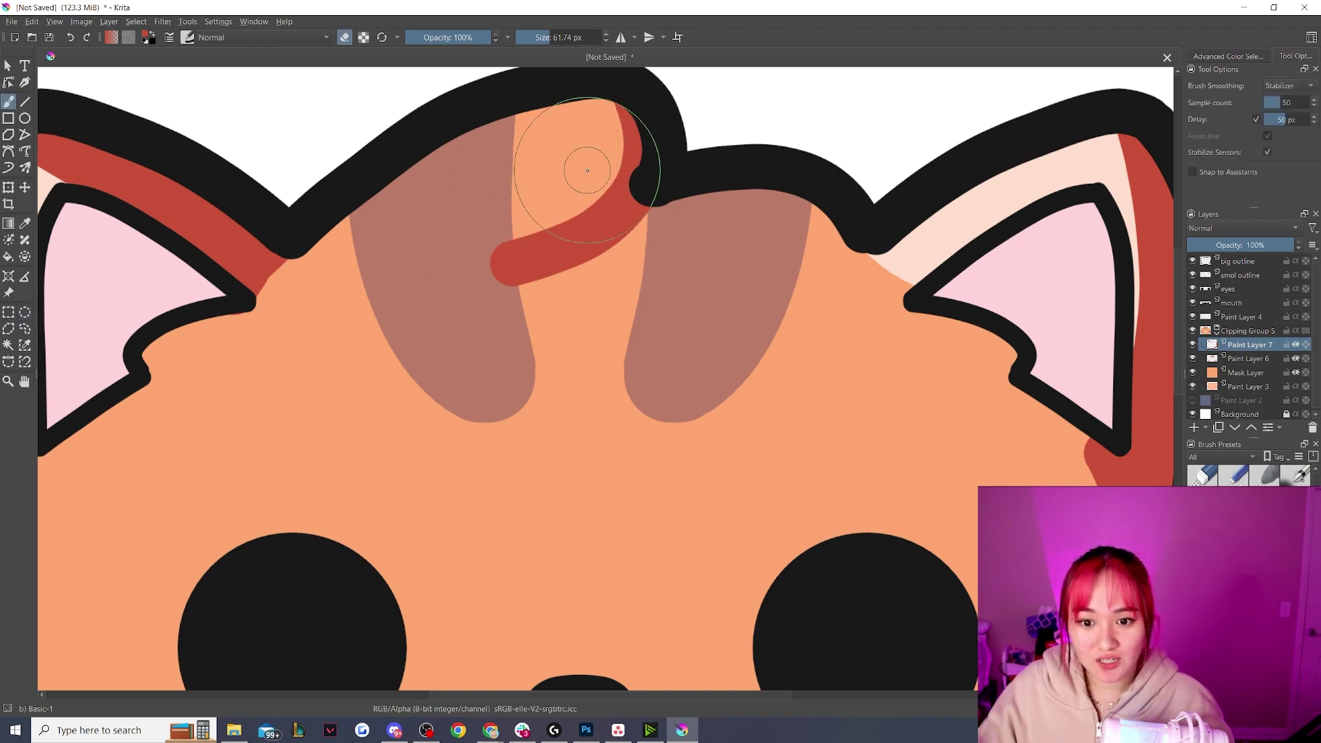
mouse_move(592, 168)
left_mouse_down()
mouse_move(527, 224)
mouse_move(435, 244)
left_mouse_up()
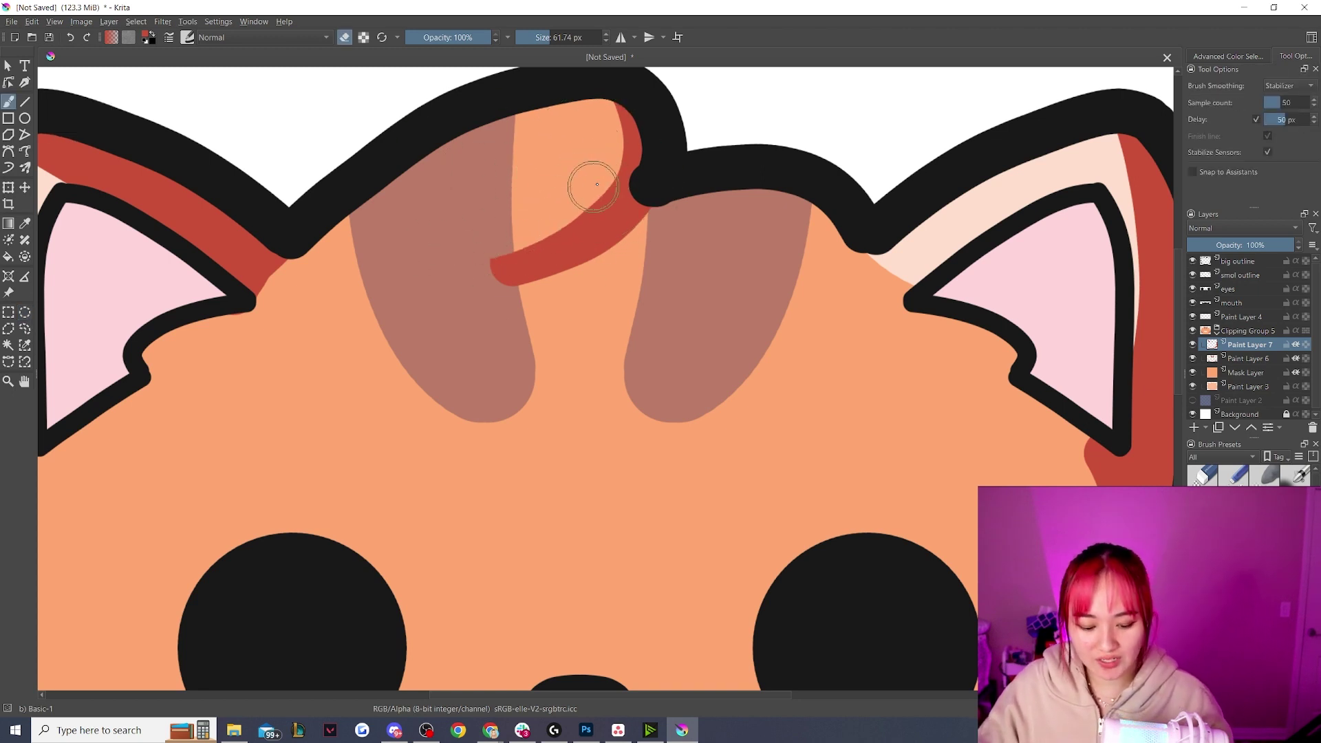
mouse_move(601, 154)
left_mouse_down()
mouse_move(468, 249)
mouse_move(560, 215)
mouse_move(448, 265)
left_mouse_up()
left_click_drag(429, 274, 398, 274)
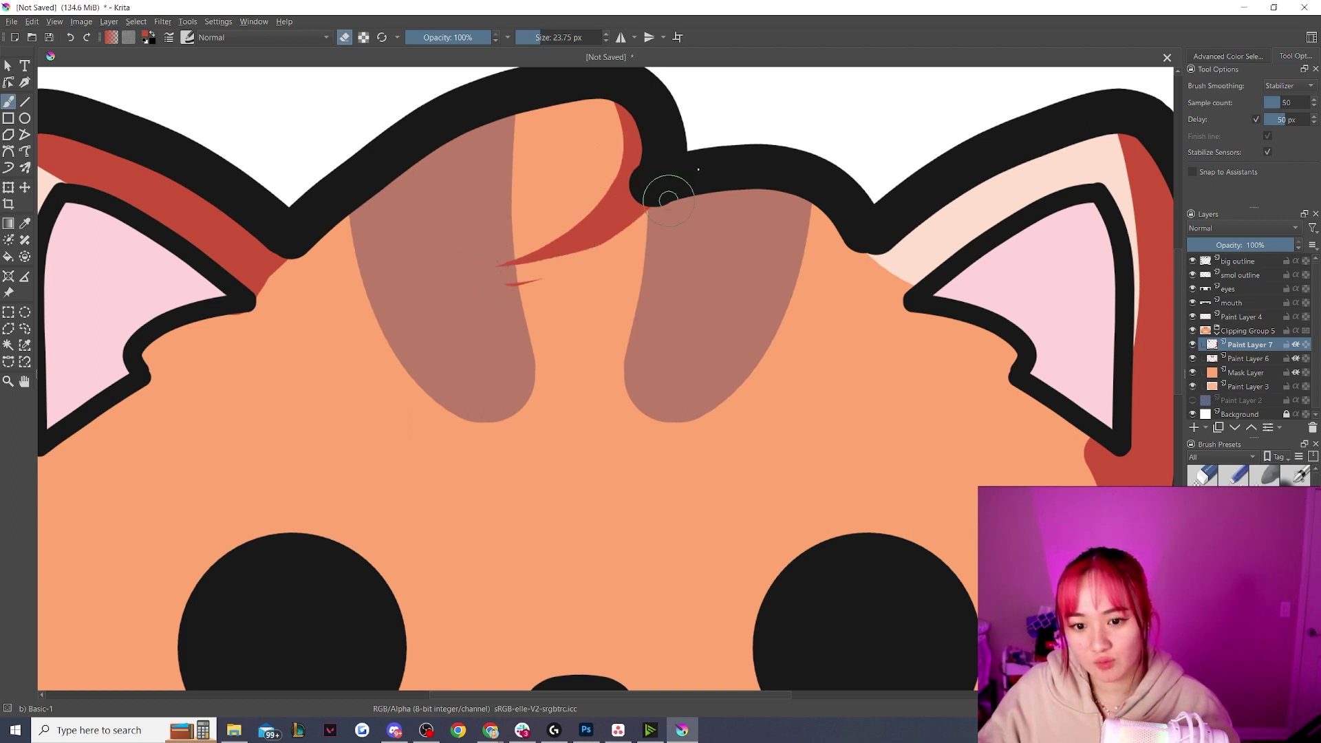
left_click_drag(607, 256, 489, 276)
- Set the red shading layer's blending mode to Multiply and lower its opacity to a little over 60%
scroll(489, 275, "down", 5)
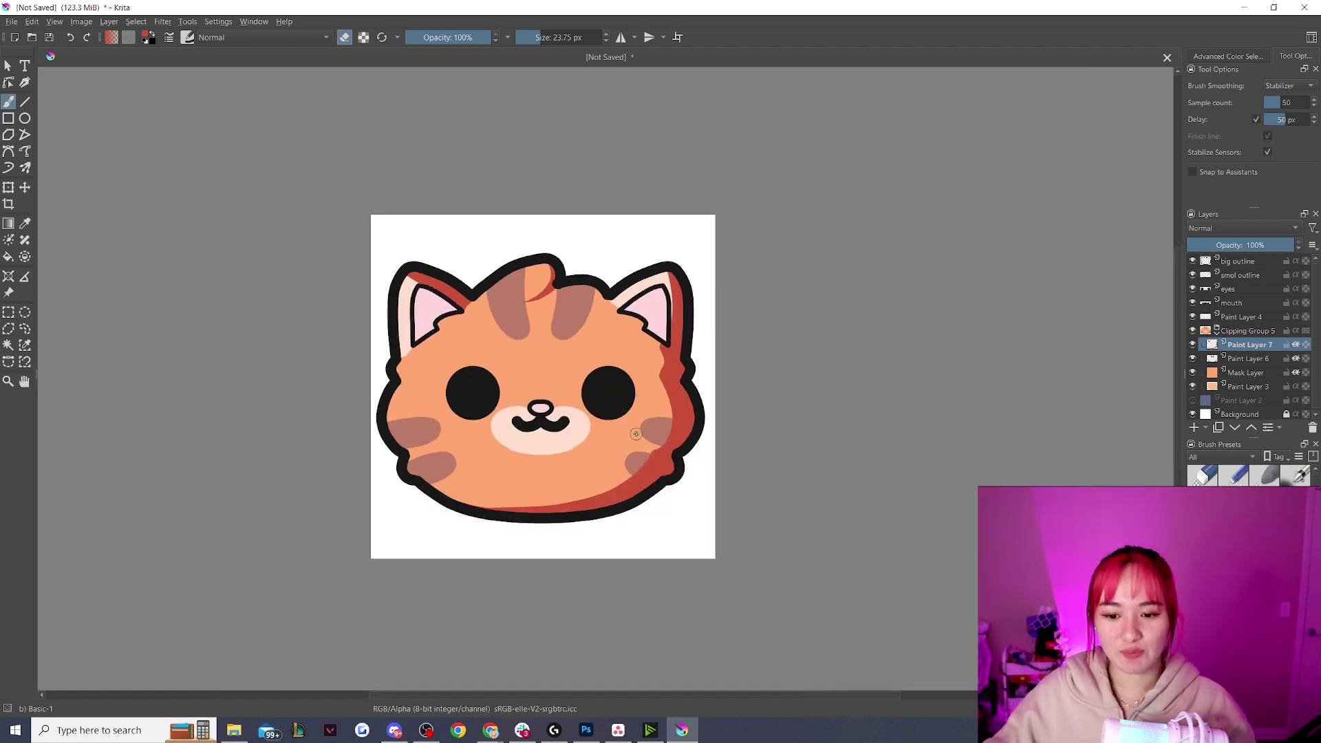
scroll(636, 434, "up", 4)
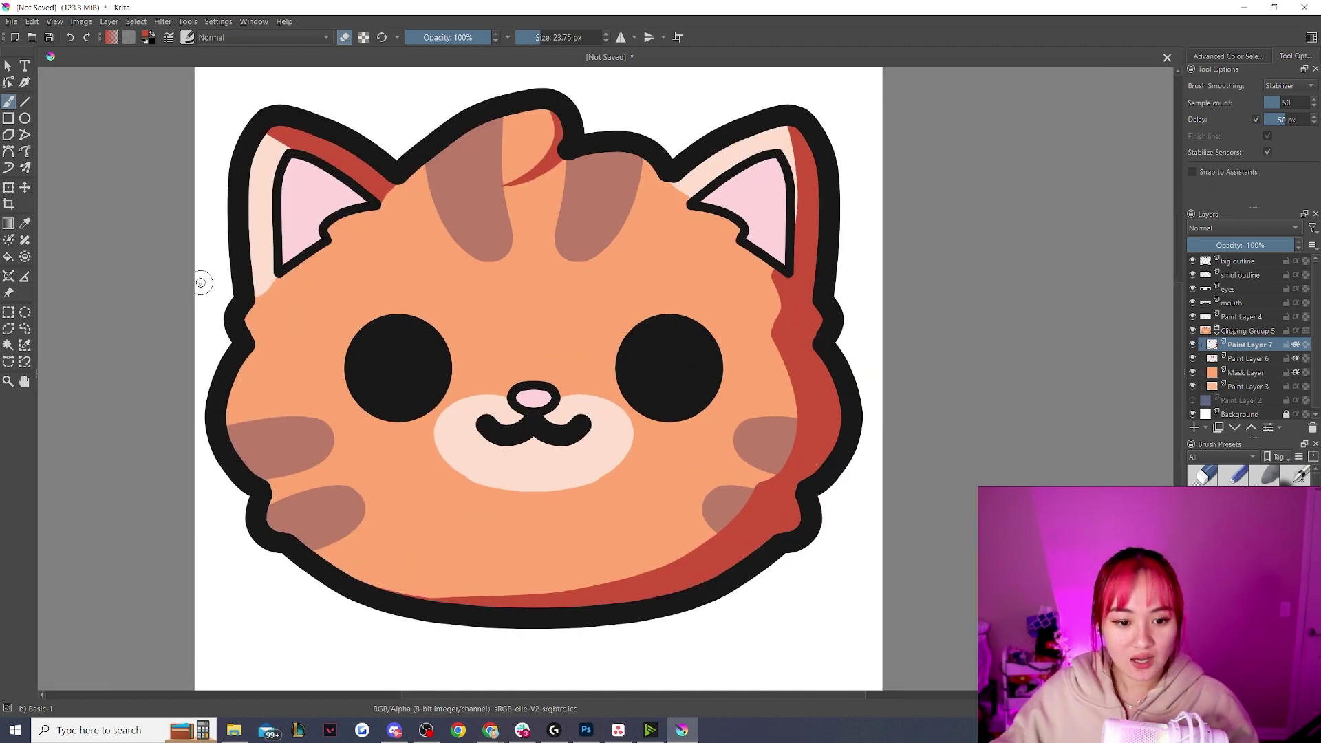
key("t")
left_click(1249, 229)
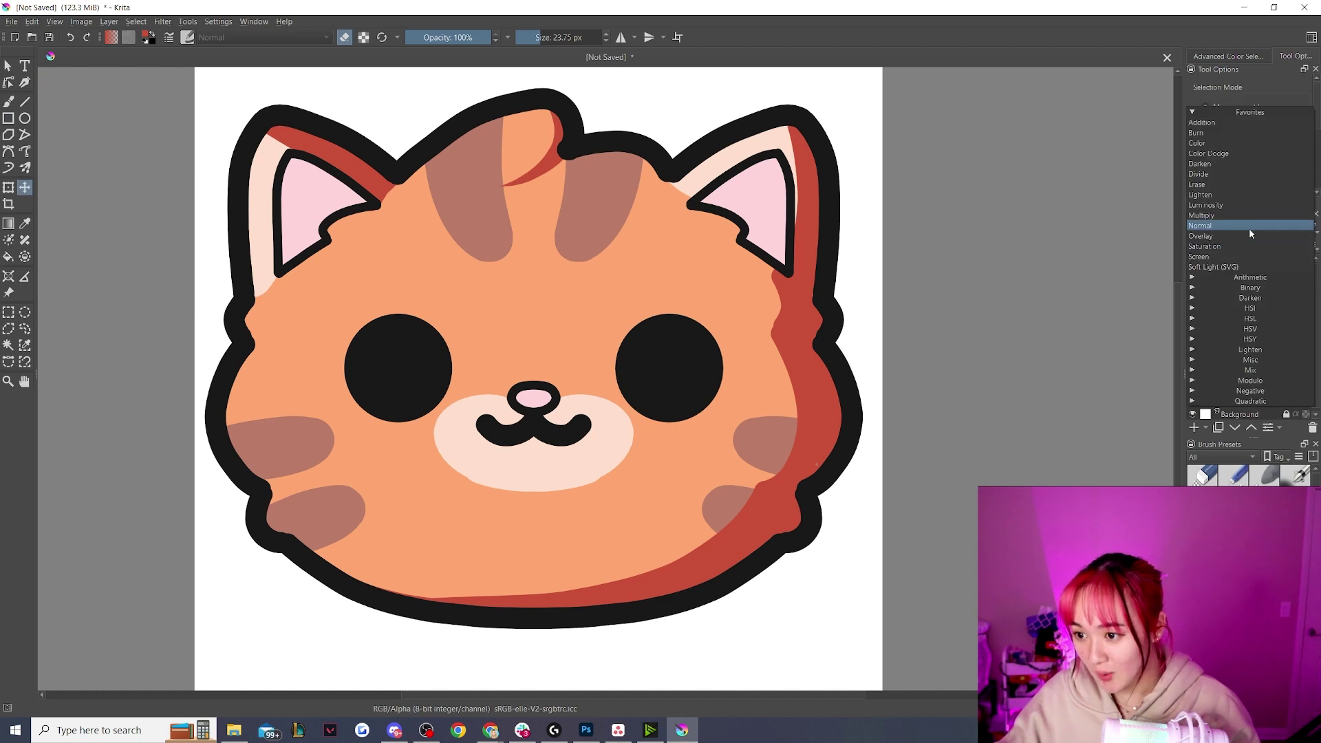
left_click(1221, 216)
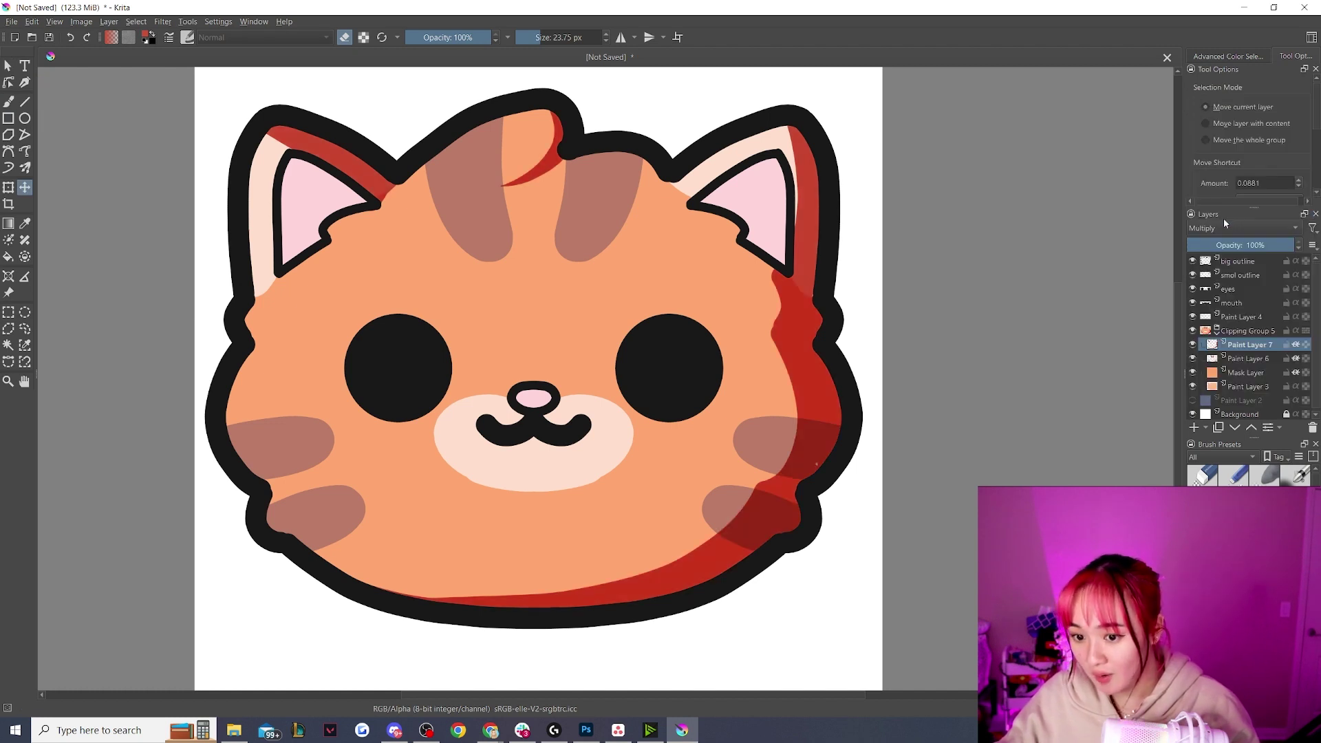
key("b")
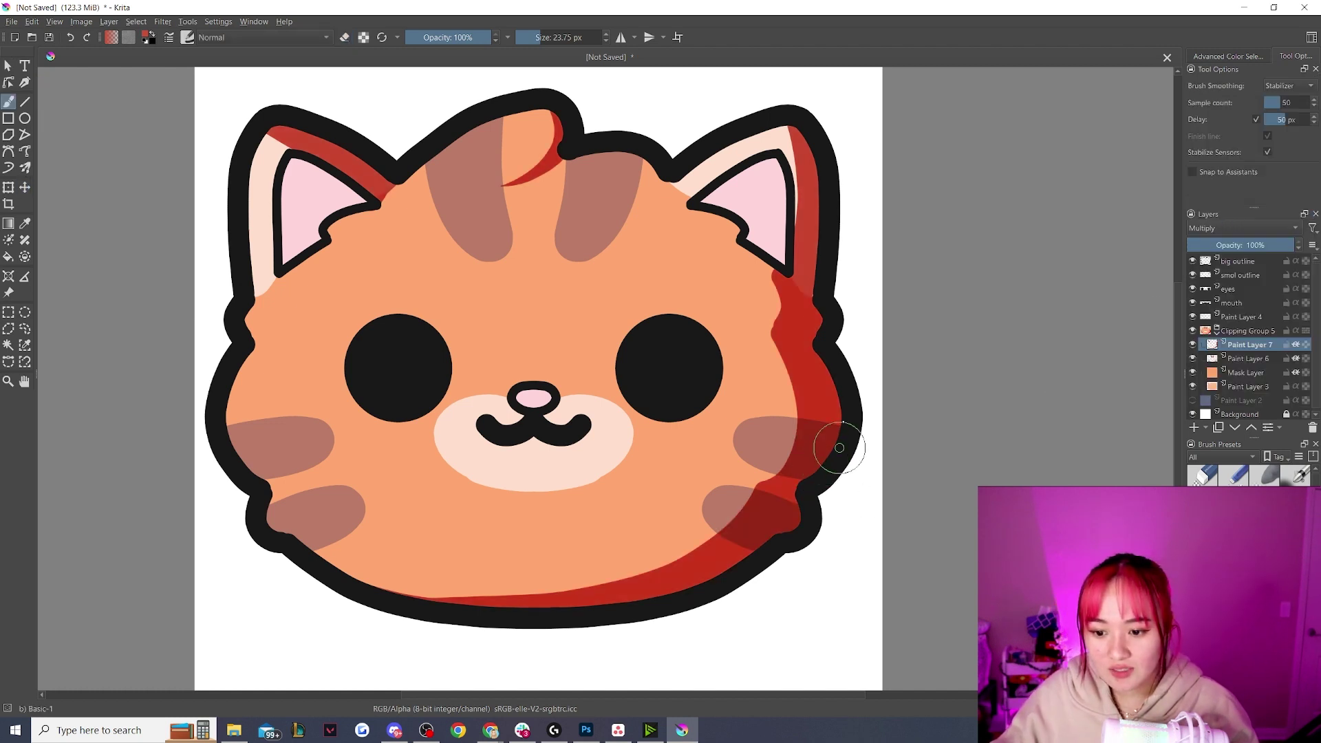
key("minus")
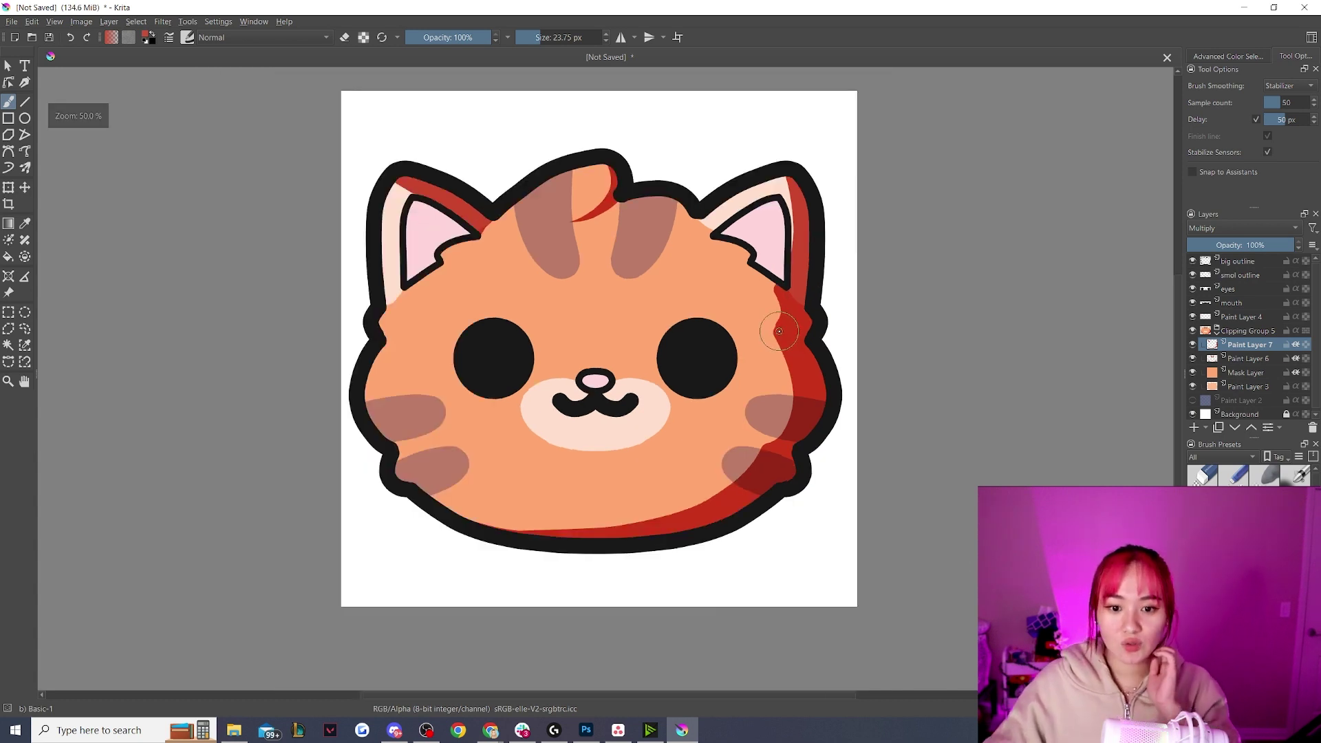
left_click(7, 66)
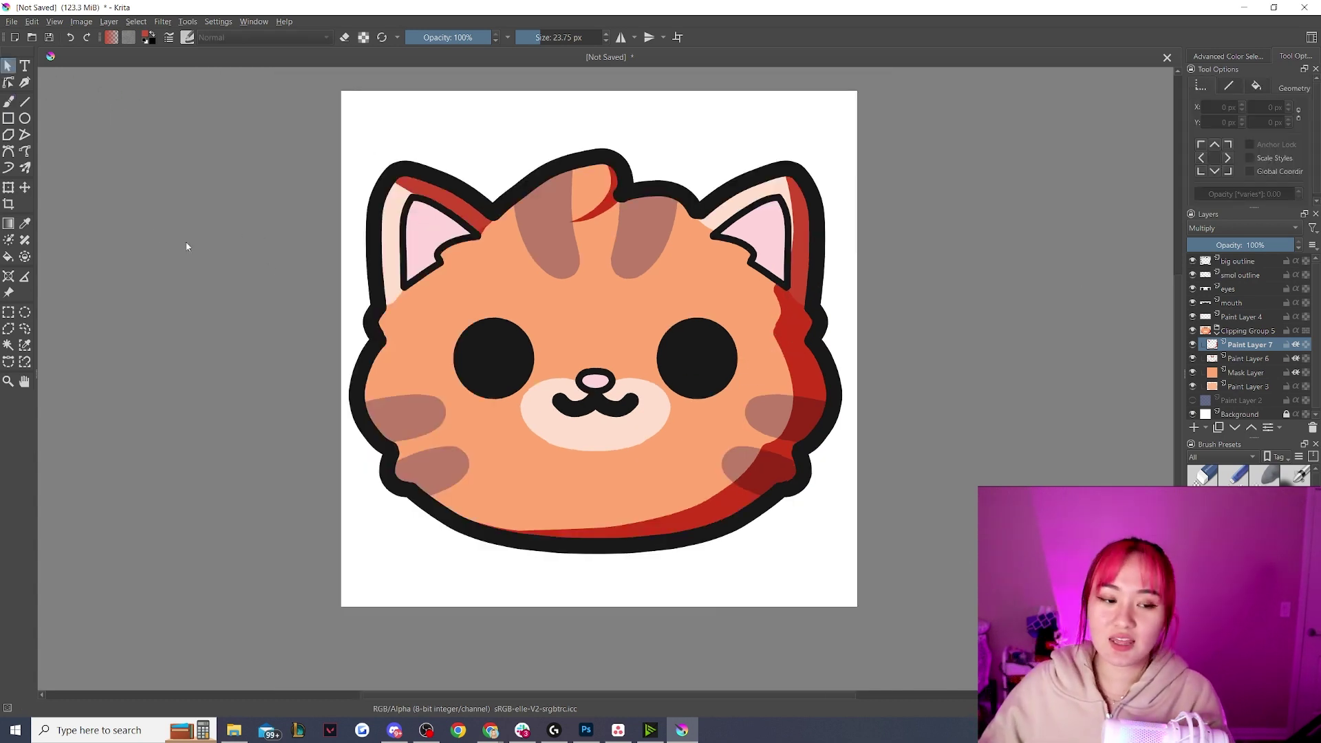
key("t")
left_click(1265, 246)
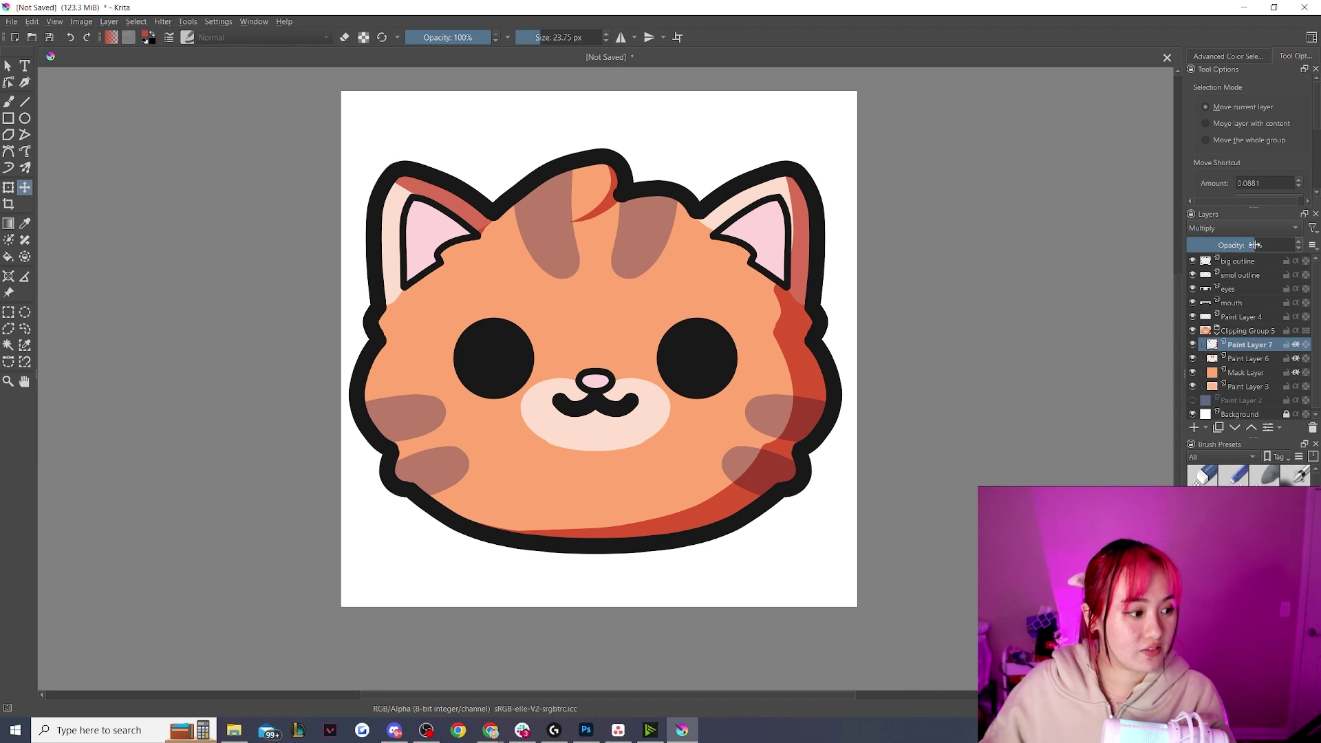
left_click_drag(1255, 245, 1260, 248)
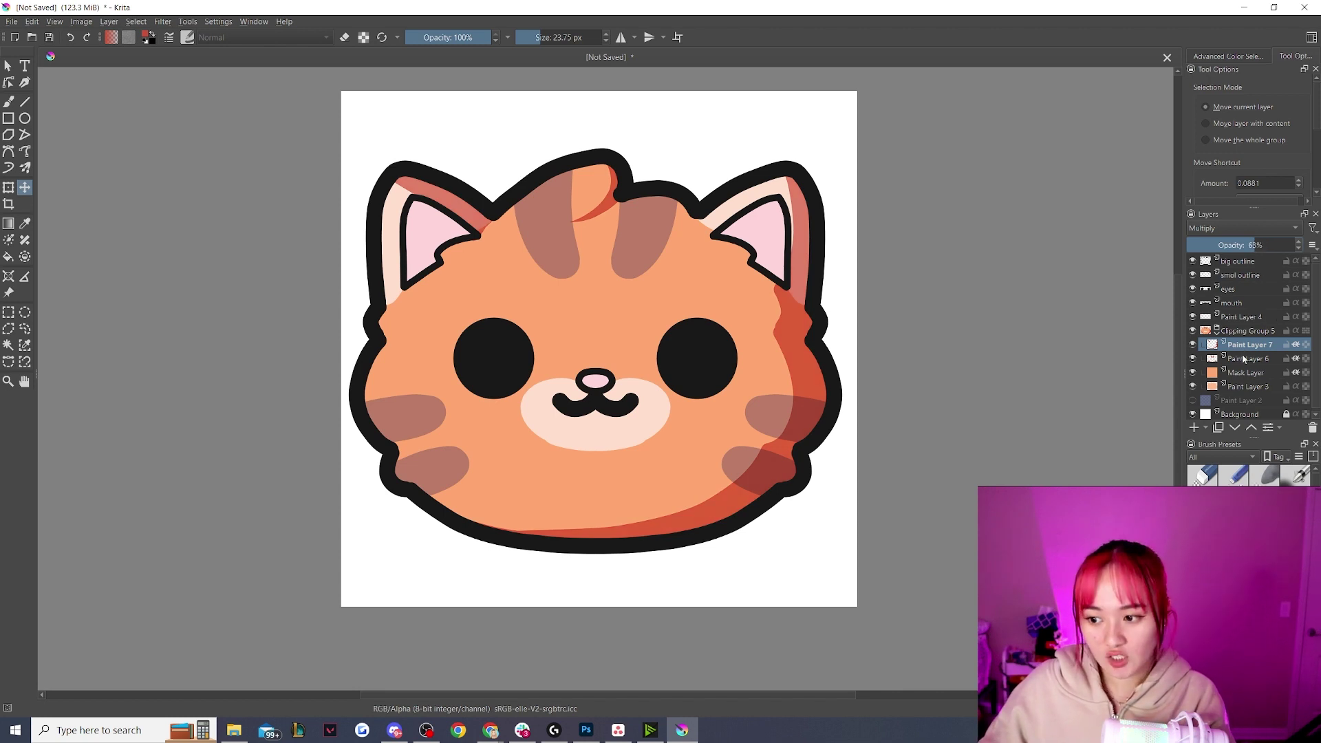
- Add a paint layer above the shading in the clipping group, choose a pale cream-yellow colour, and set the brush size to 67.52 px
left_click(1195, 428)
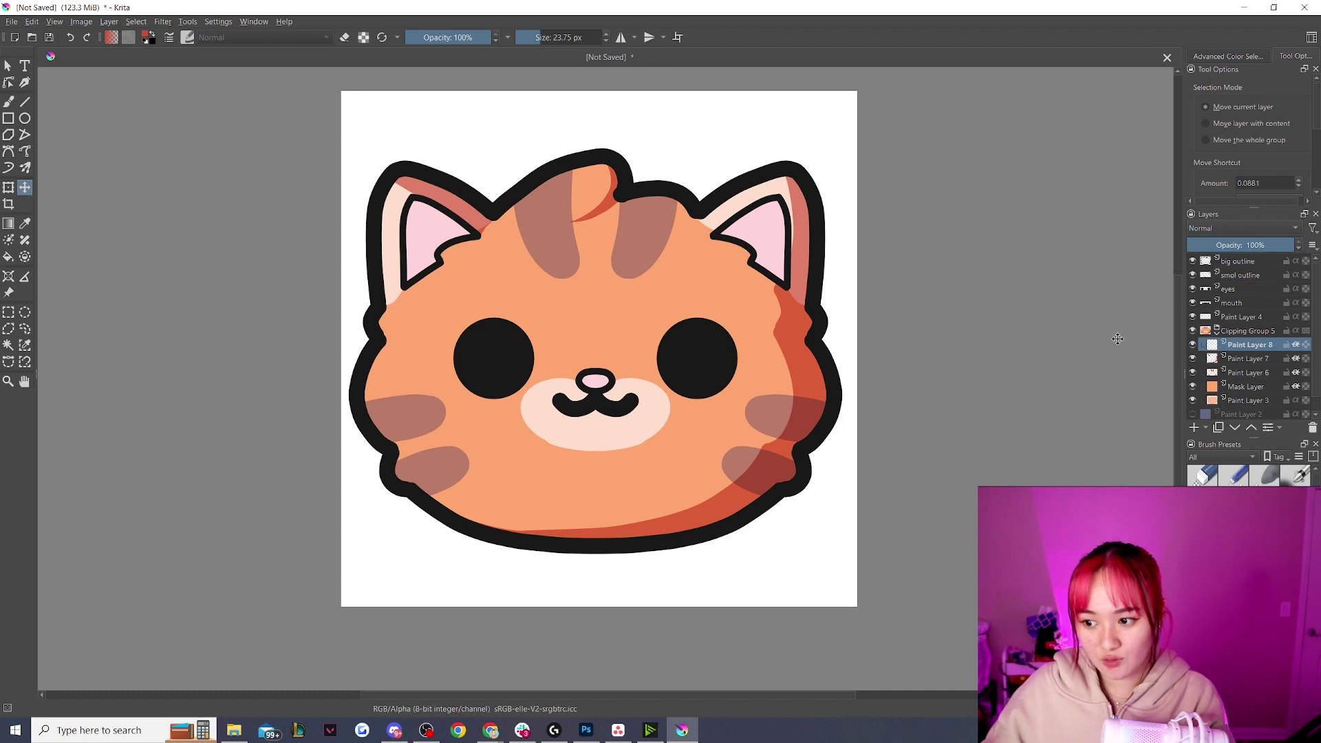
left_click(25, 230)
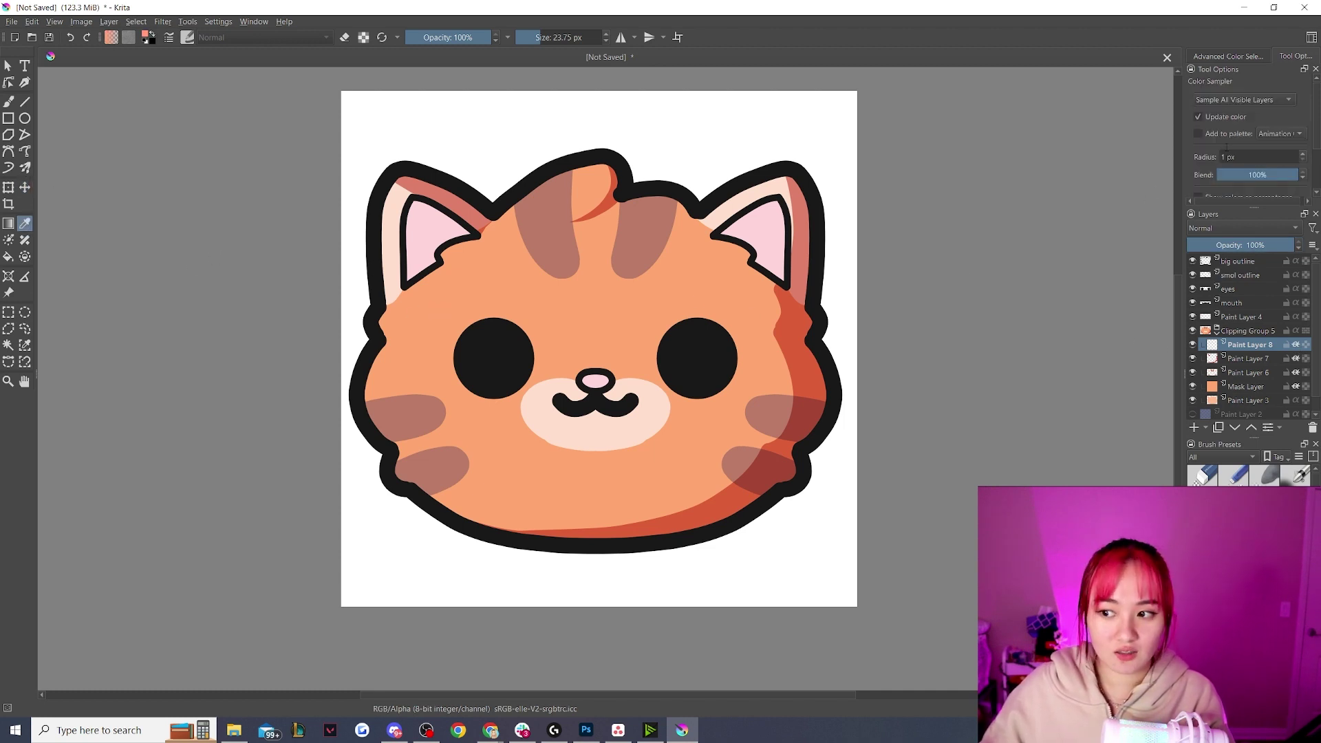
left_click(1228, 56)
mouse_move(1211, 101)
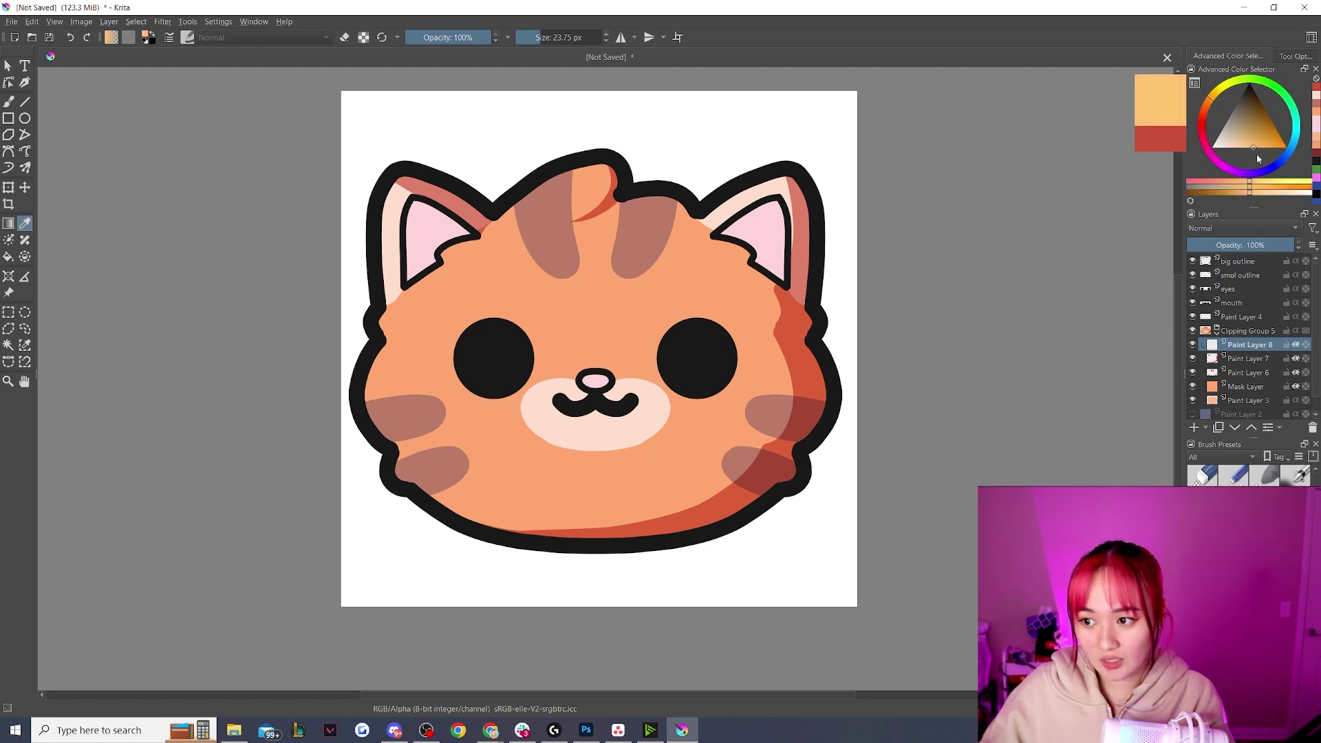
left_click(1230, 148)
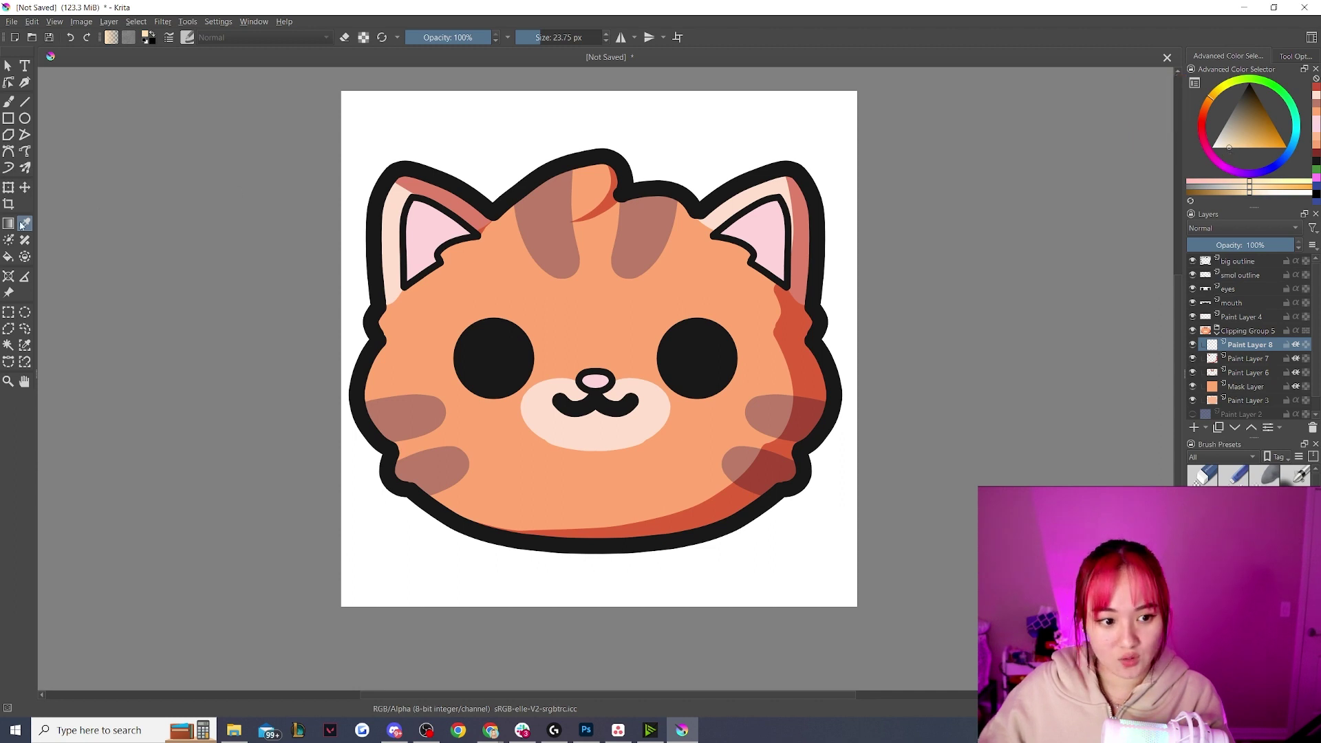
key("b")
left_click_drag(544, 37, 554, 37)
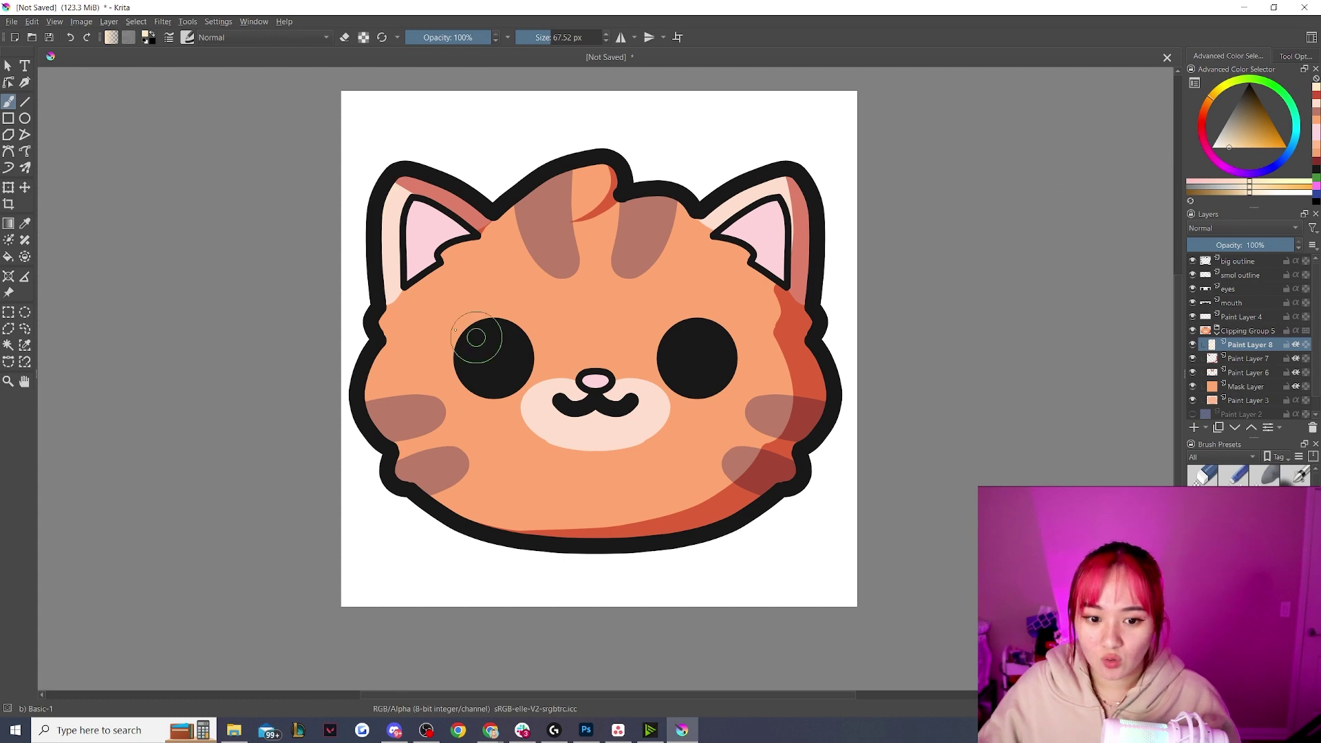
- Paint cream highlights along the hair tuft, the top of the head and the left cheek, and lower the layer's opacity to 79%
mouse_move(620, 166)
left_mouse_down()
mouse_move(606, 148)
mouse_move(623, 147)
mouse_move(578, 153)
left_mouse_up()
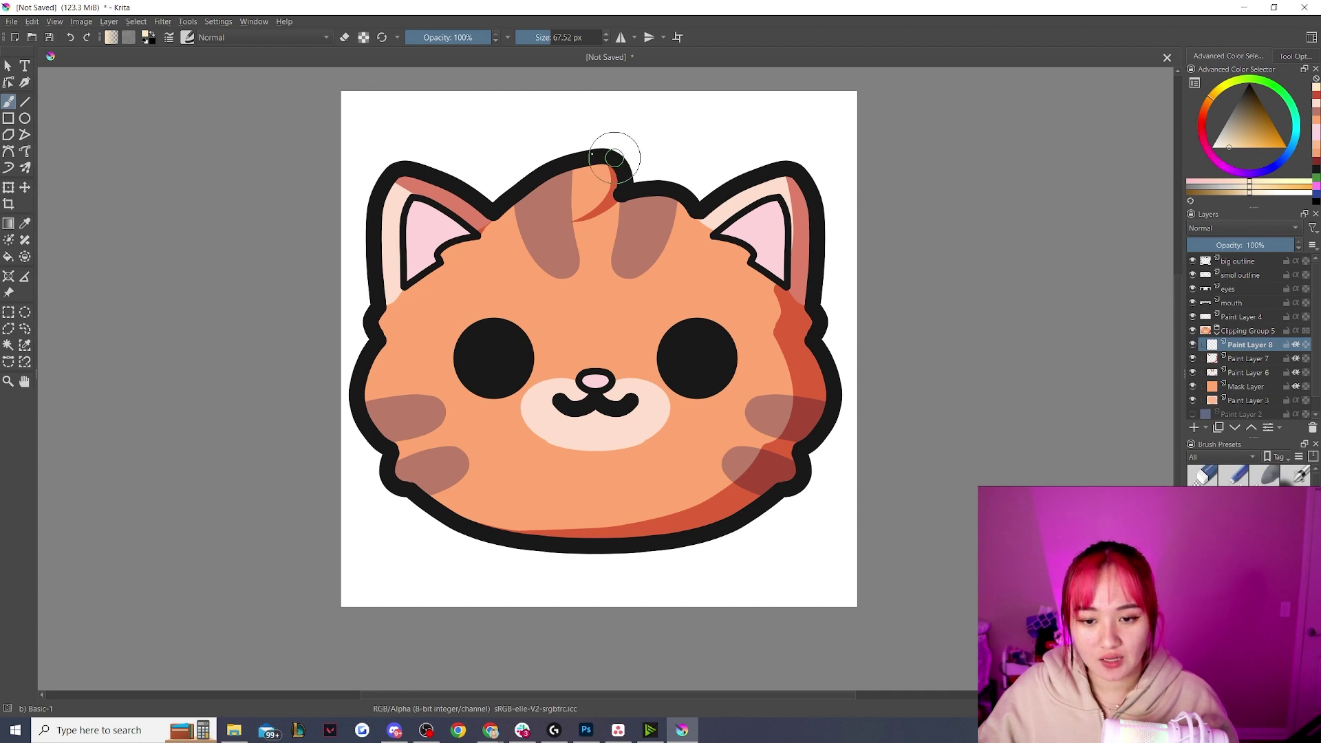
left_click_drag(585, 158, 497, 215)
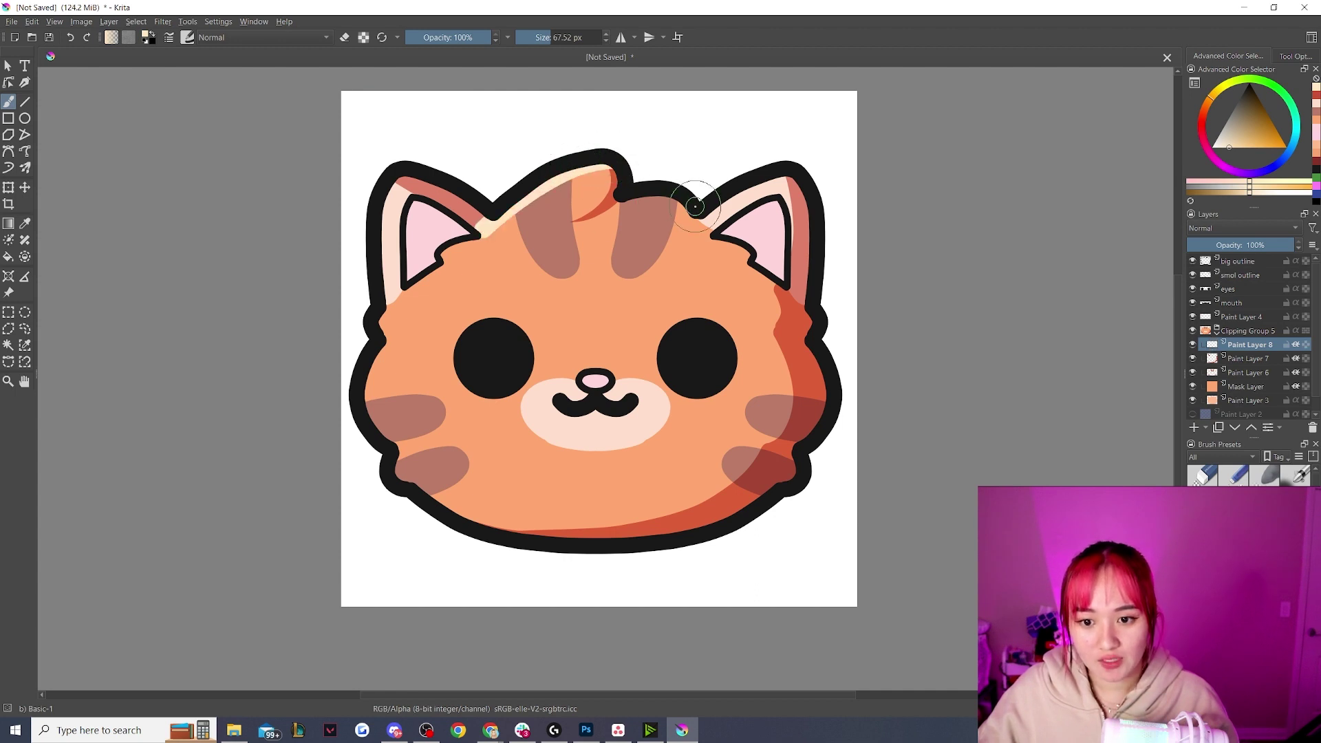
left_click_drag(685, 207, 578, 224)
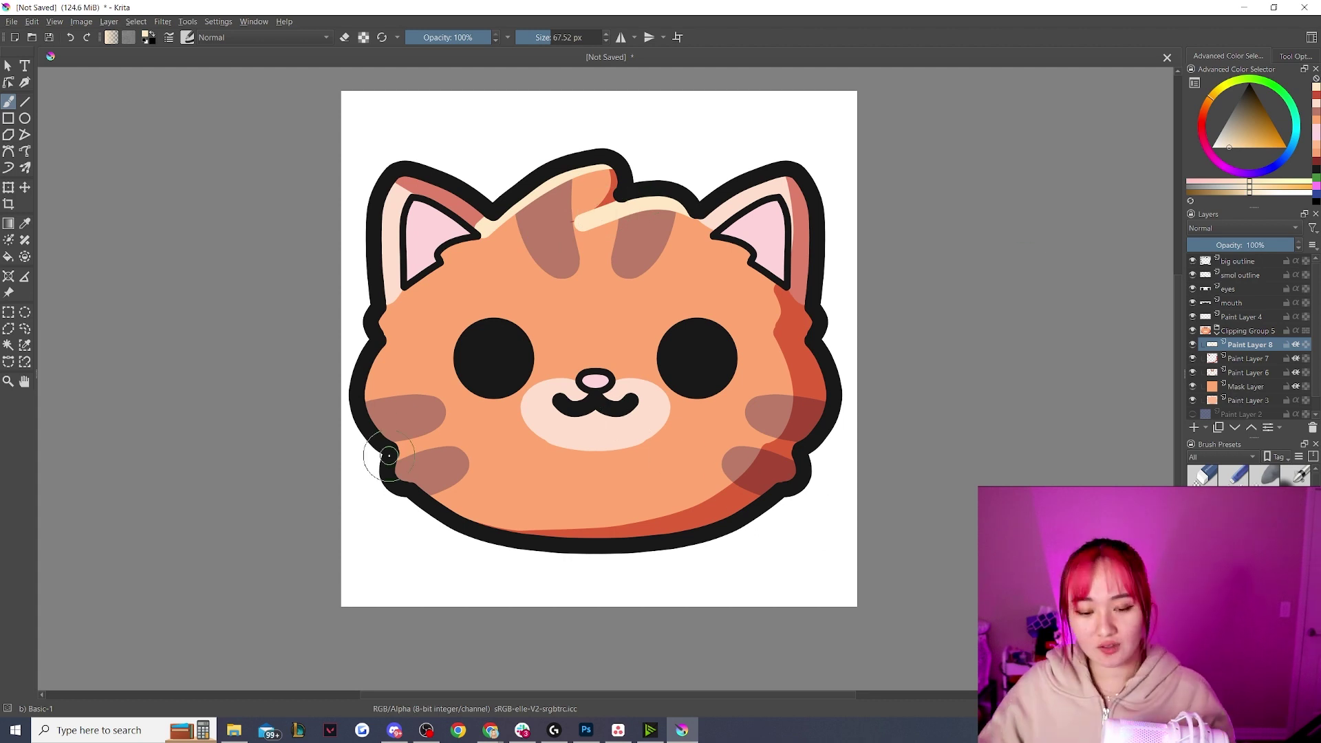
left_click_drag(382, 310, 383, 315)
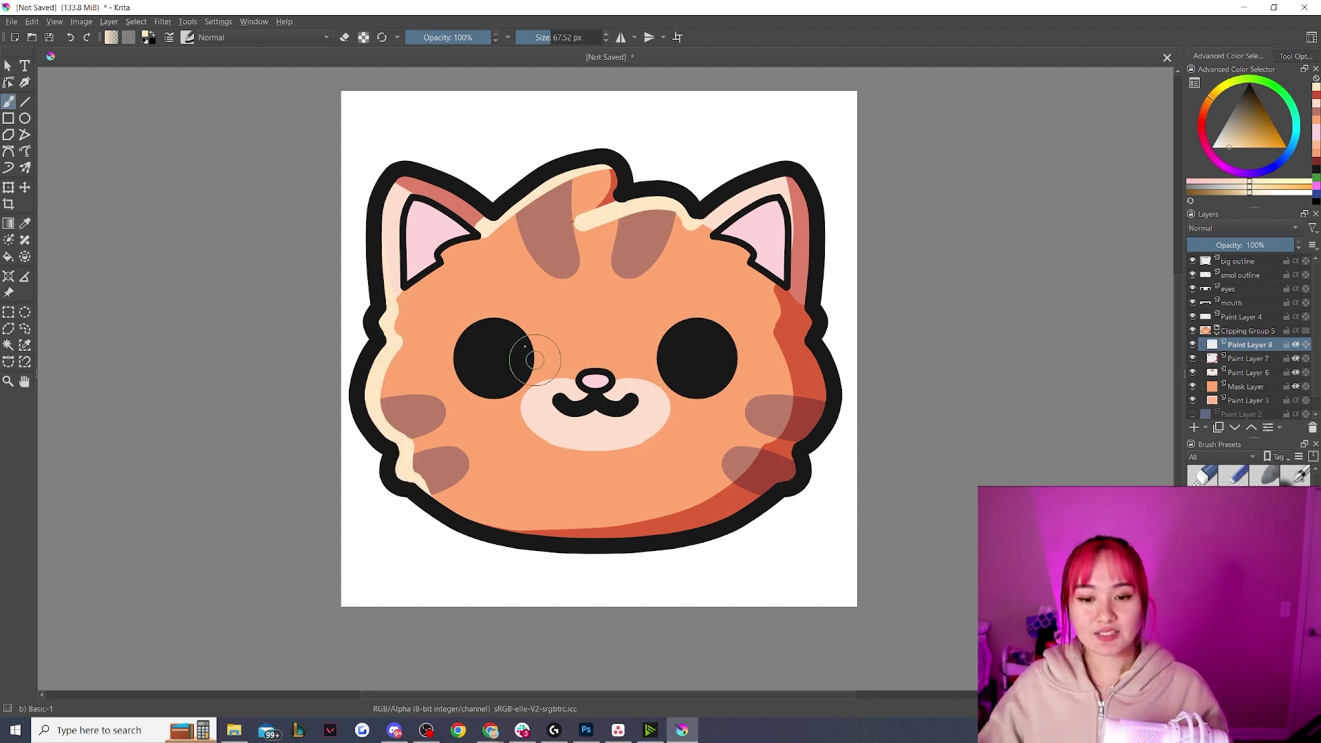
scroll(524, 235, "up", 1)
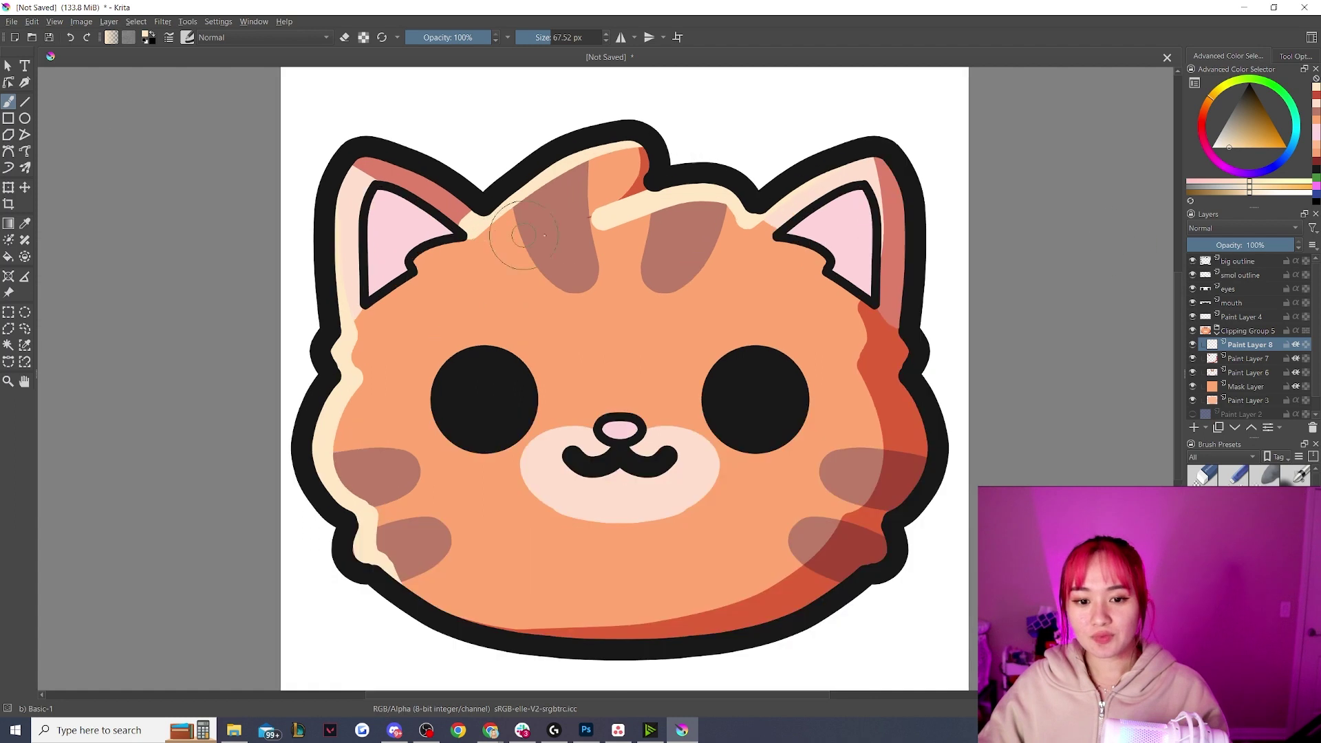
left_click(1272, 246)
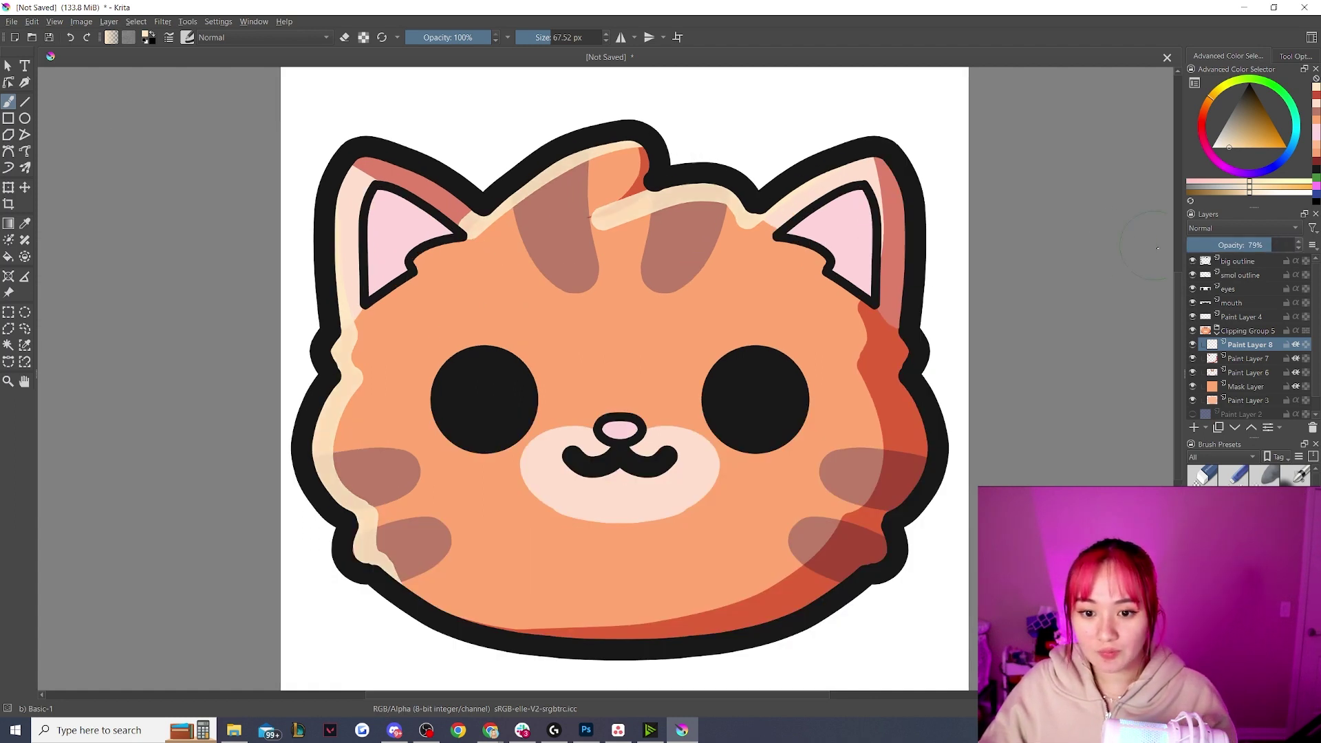
- Using a 30.20 px eraser, taper the highlight beneath the hair tuft off the red shading and clear its spill at the left ear's base
scroll(486, 221, "up", 3)
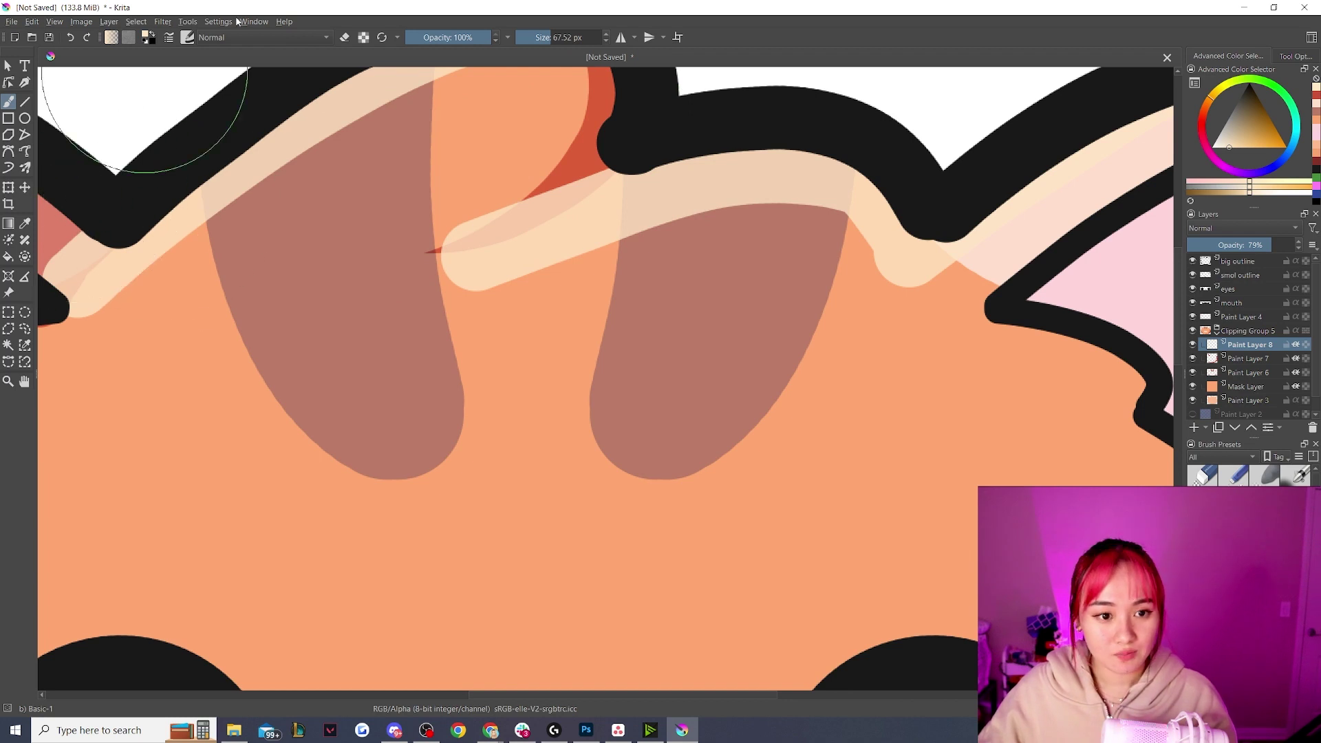
left_click(542, 38)
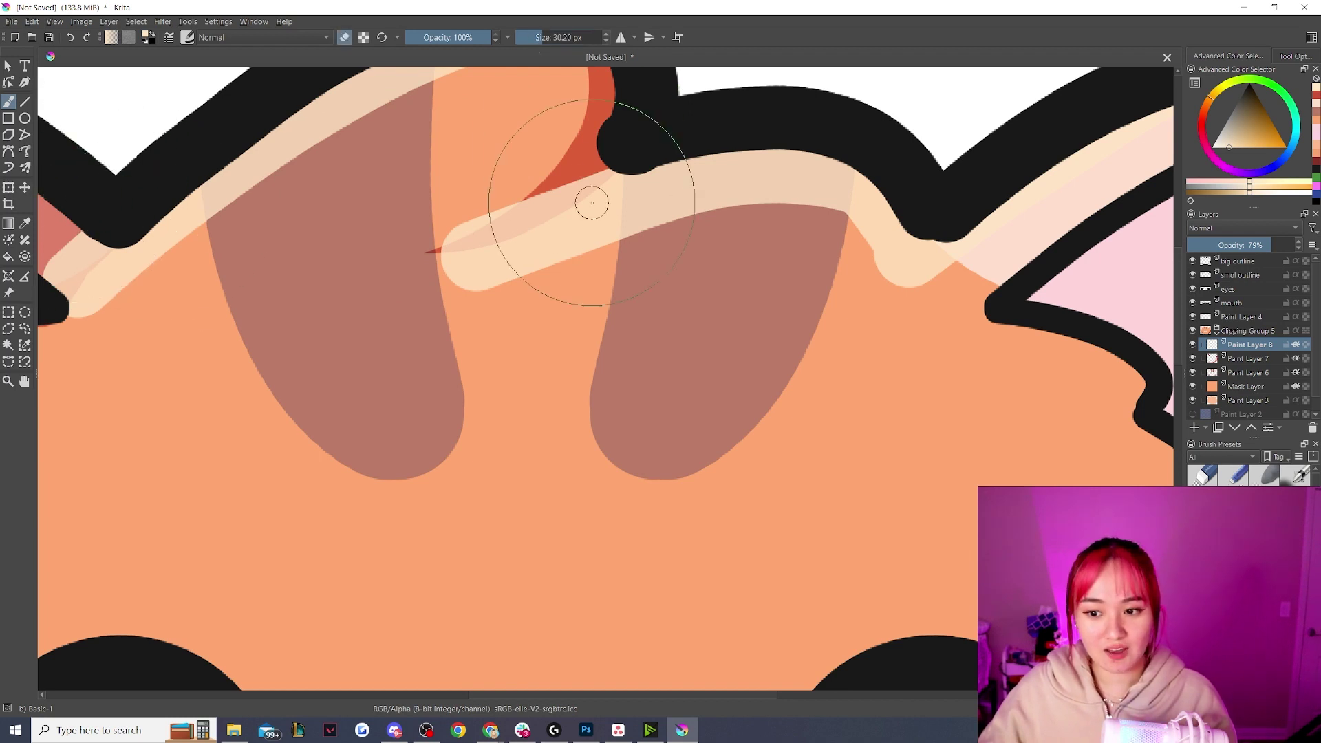
left_click_drag(617, 141, 468, 236)
left_click_drag(623, 142, 460, 239)
left_click_drag(618, 158, 436, 247)
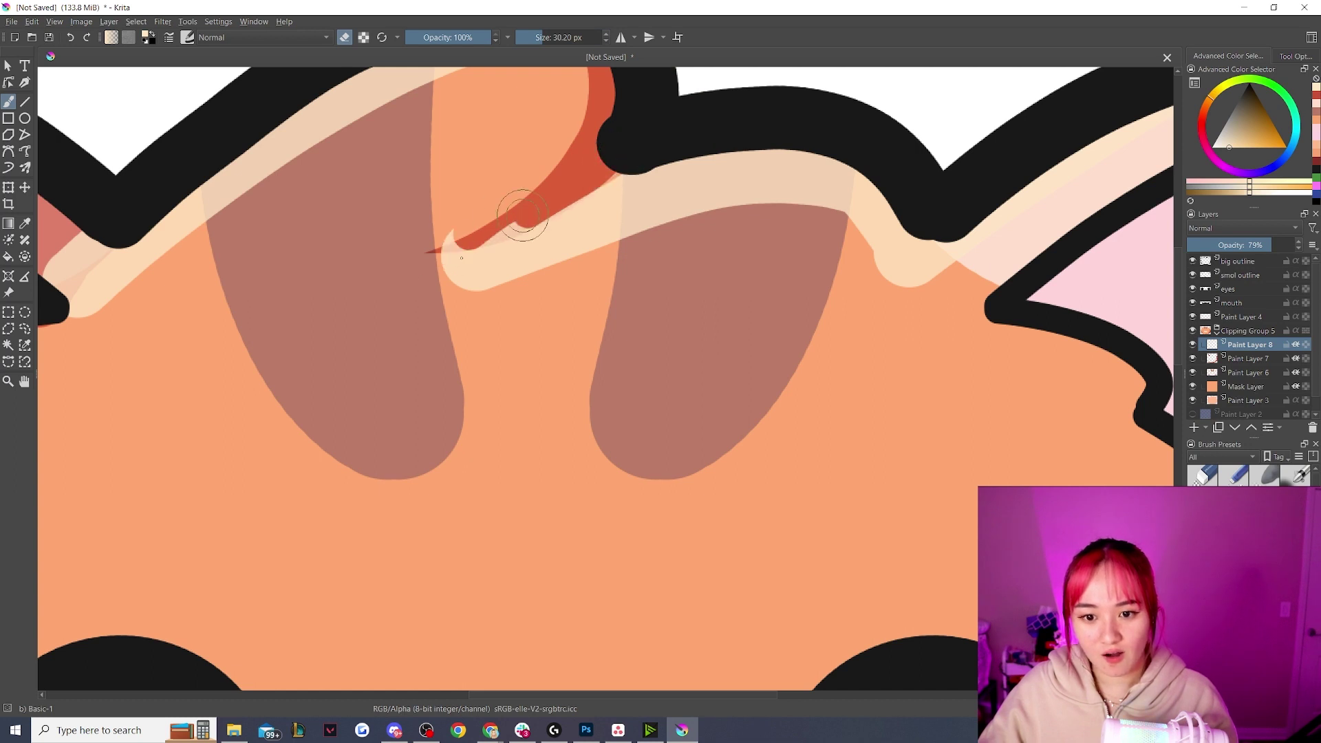
mouse_move(614, 168)
left_mouse_down()
mouse_move(468, 229)
mouse_move(415, 268)
left_mouse_up()
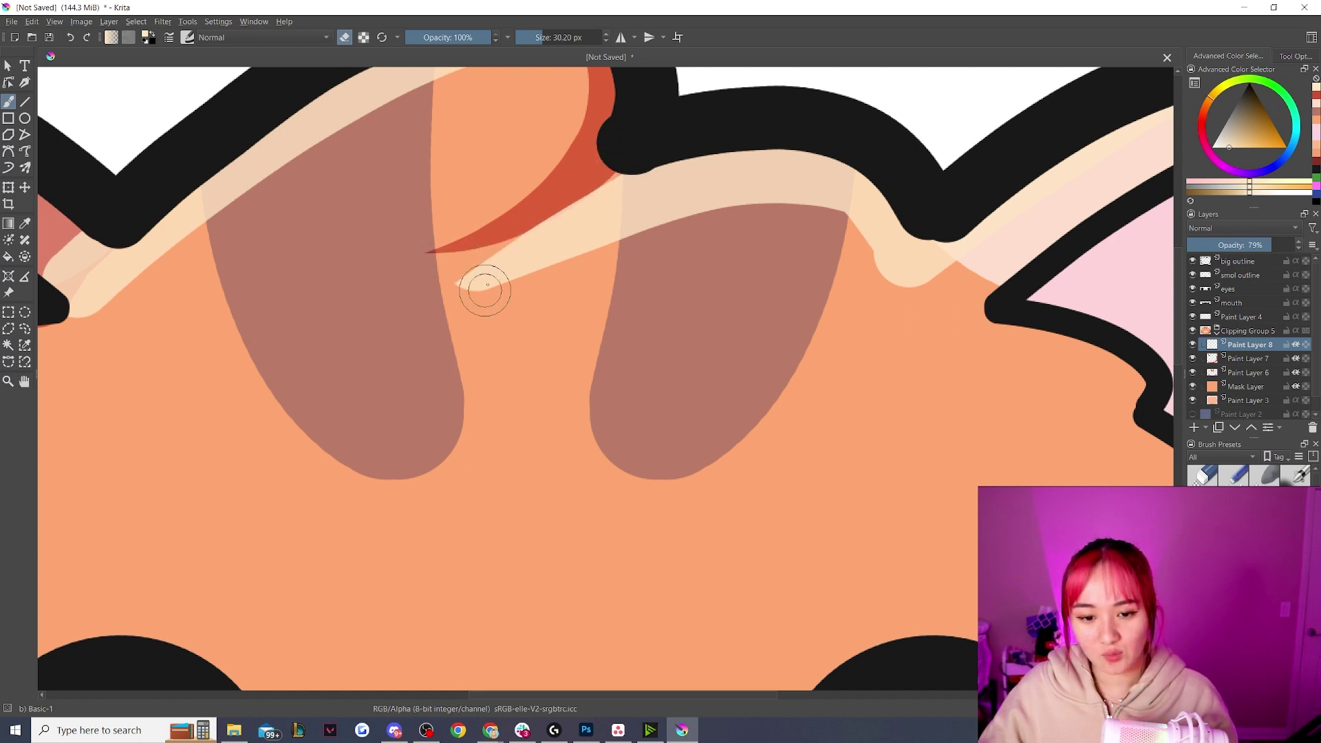
left_click_drag(506, 247, 688, 226)
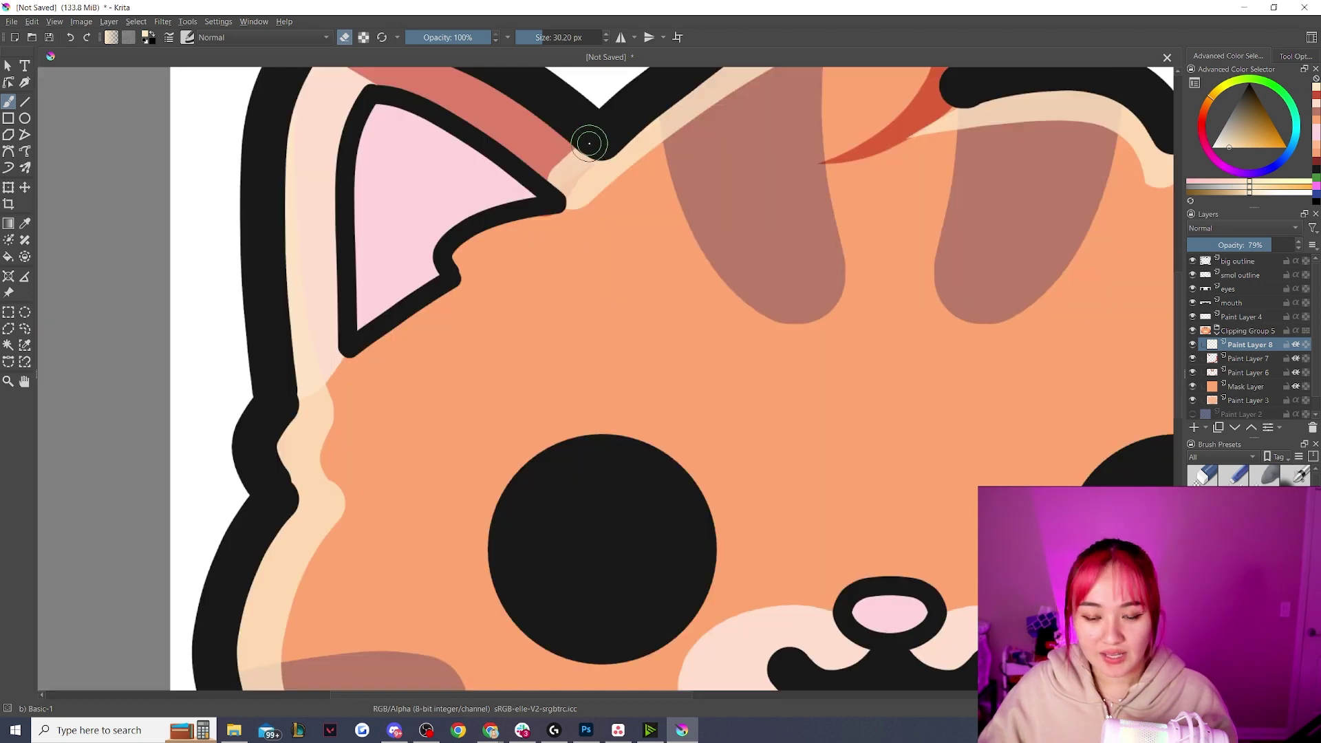
scroll(589, 143, "up", 2)
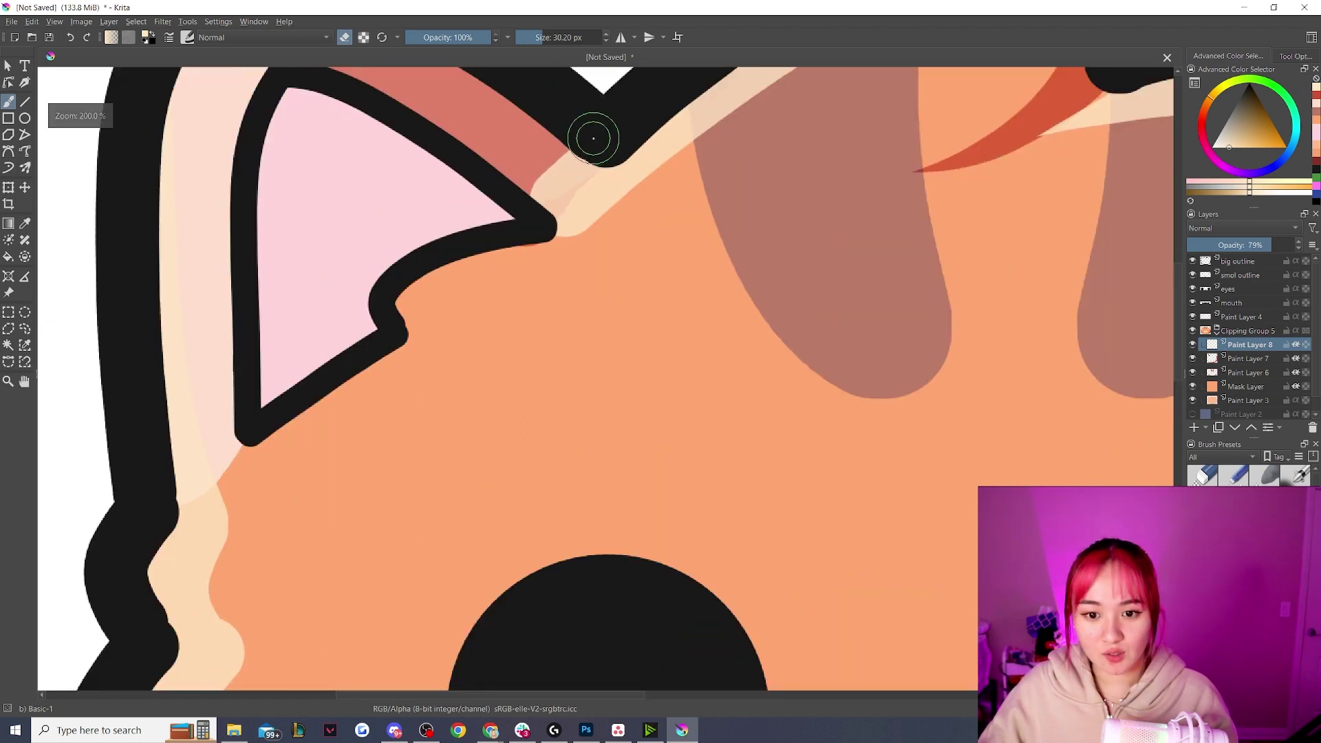
mouse_move(598, 151)
left_mouse_down()
mouse_move(596, 137)
mouse_move(535, 207)
left_mouse_up()
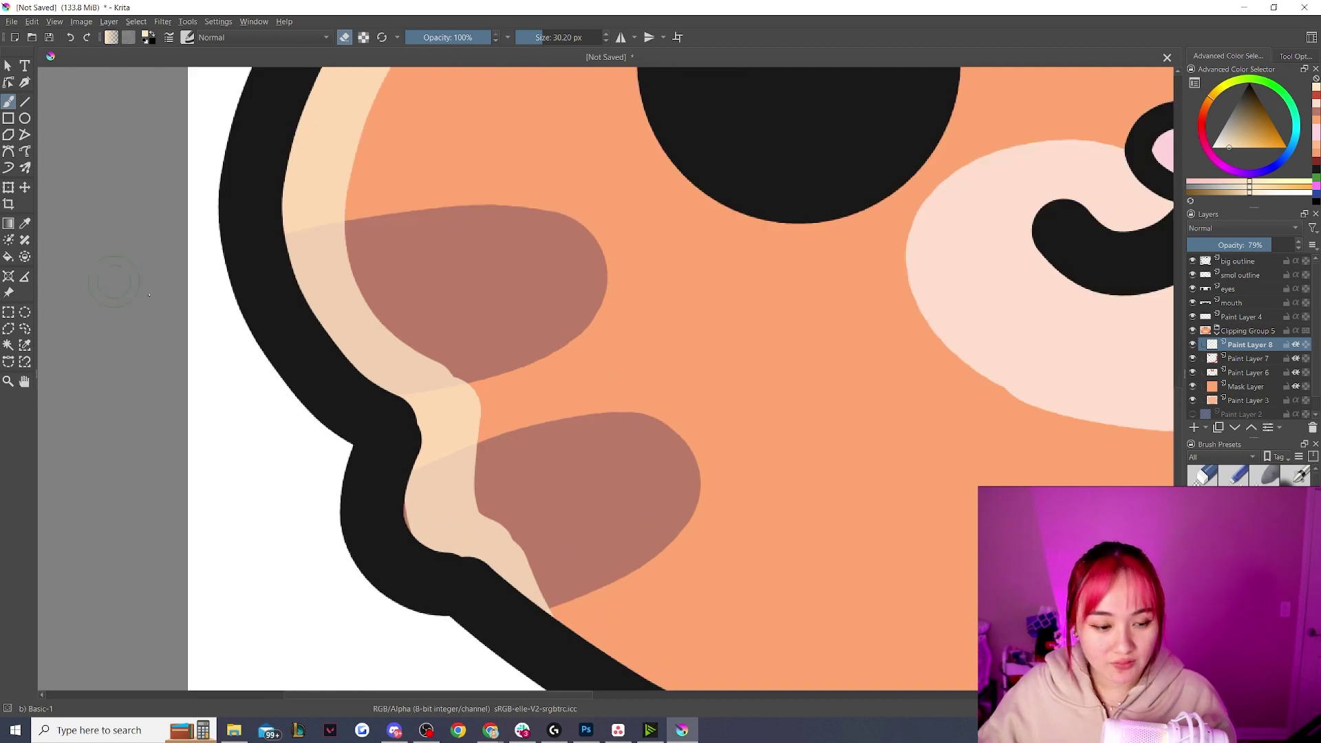
- Smooth the highlight's lumpy inner edge on the left cheek with the eraser and fill the small gap beside the outline
mouse_move(460, 377)
left_mouse_down()
mouse_move(415, 342)
mouse_move(451, 336)
left_mouse_up()
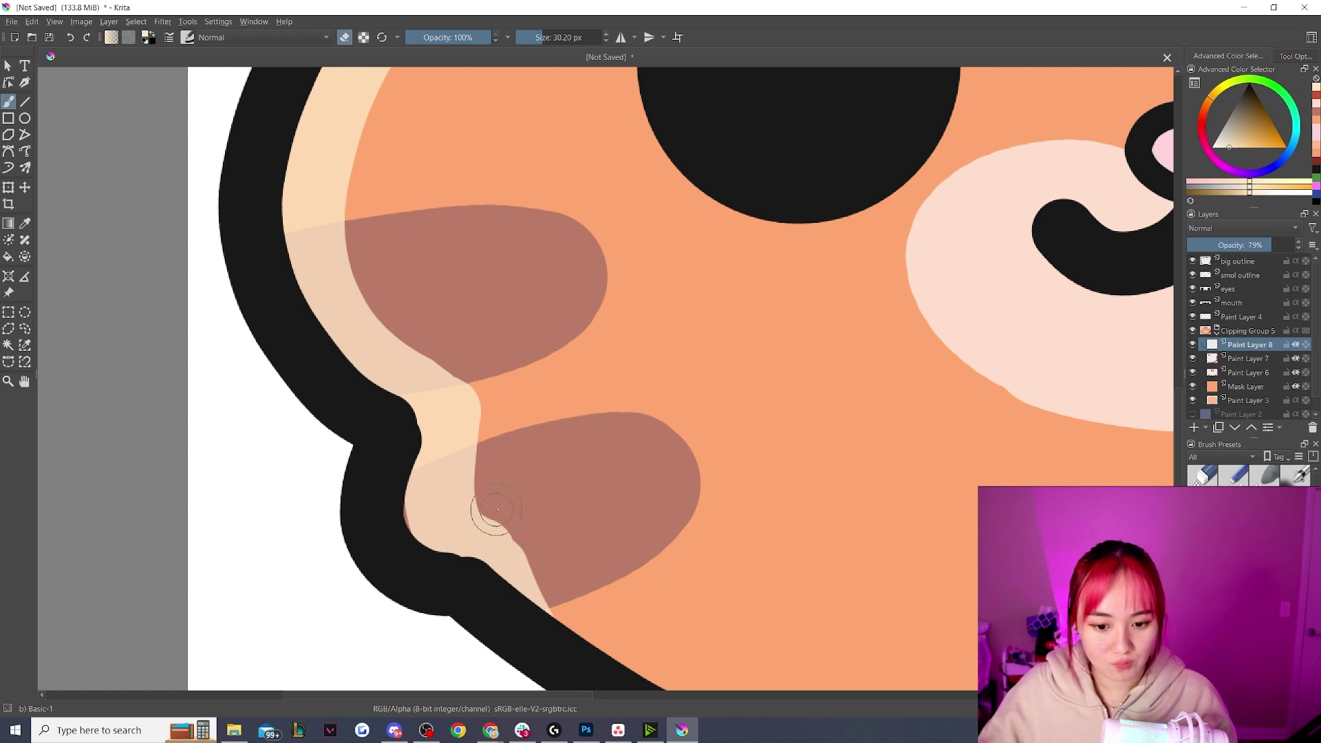
left_click_drag(501, 504, 540, 592)
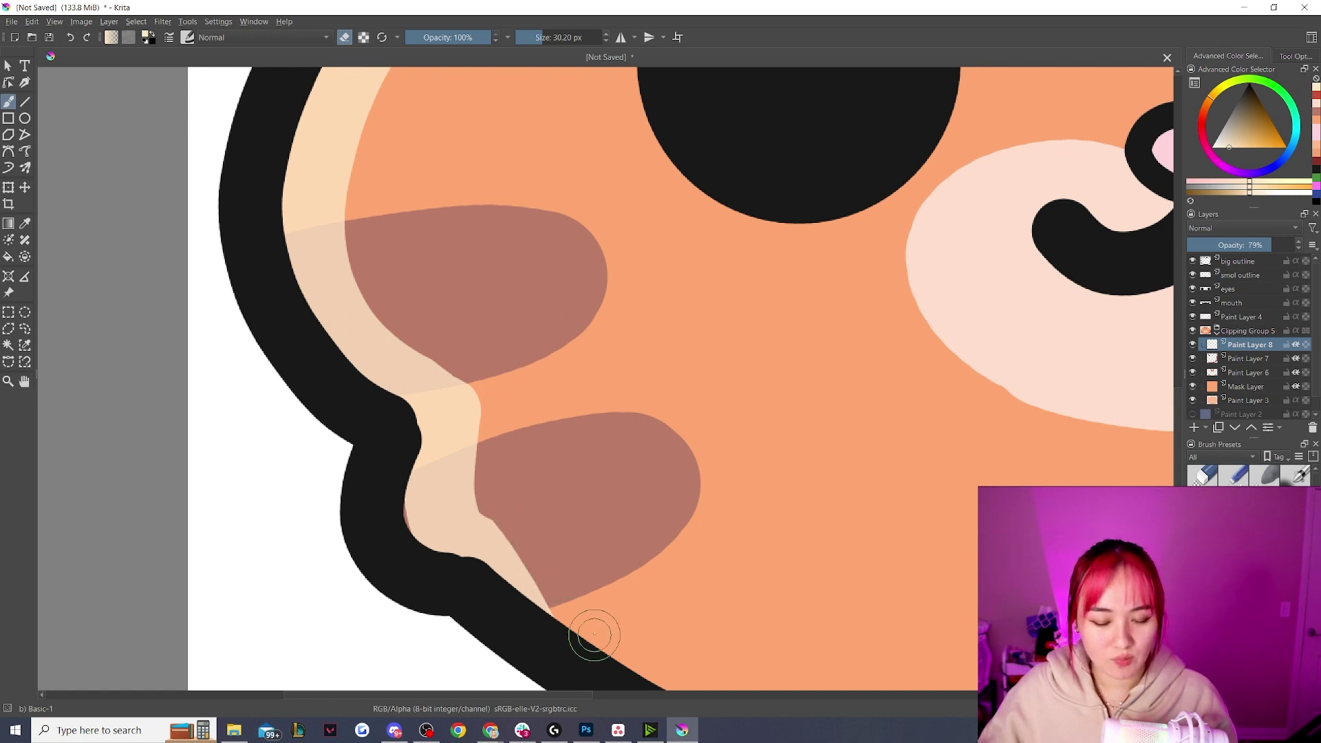
left_click_drag(496, 422, 494, 504)
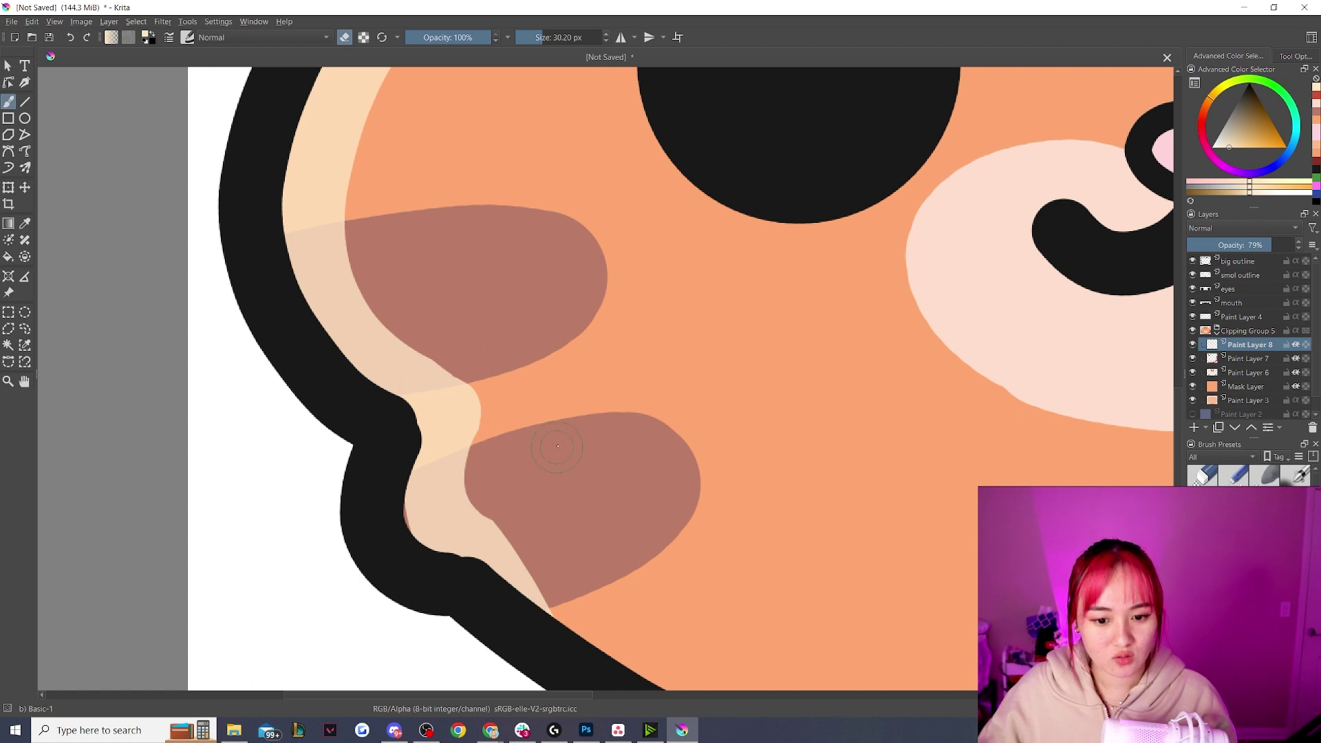
key("e")
left_click_drag(413, 522, 423, 435)
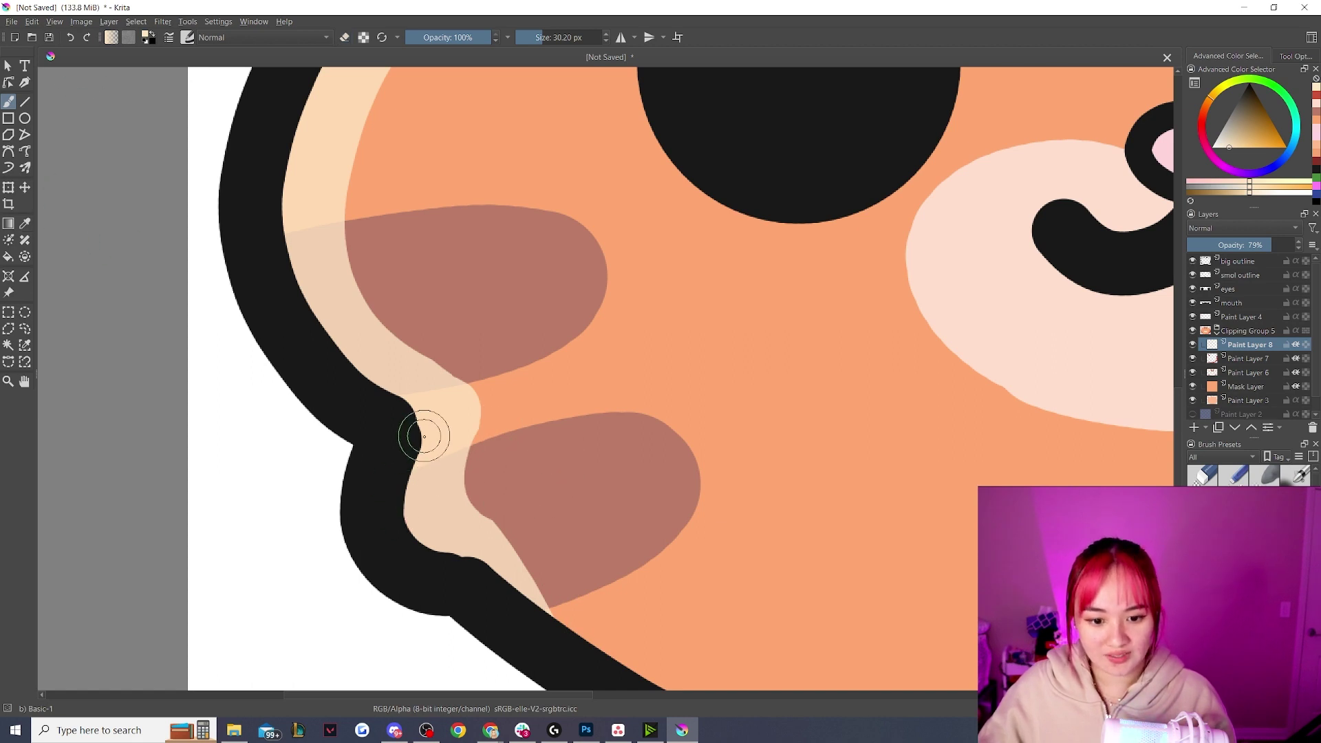
- Set the highlight layer's blending mode to Screen and check the whole emote
scroll(325, 445, "down", 3)
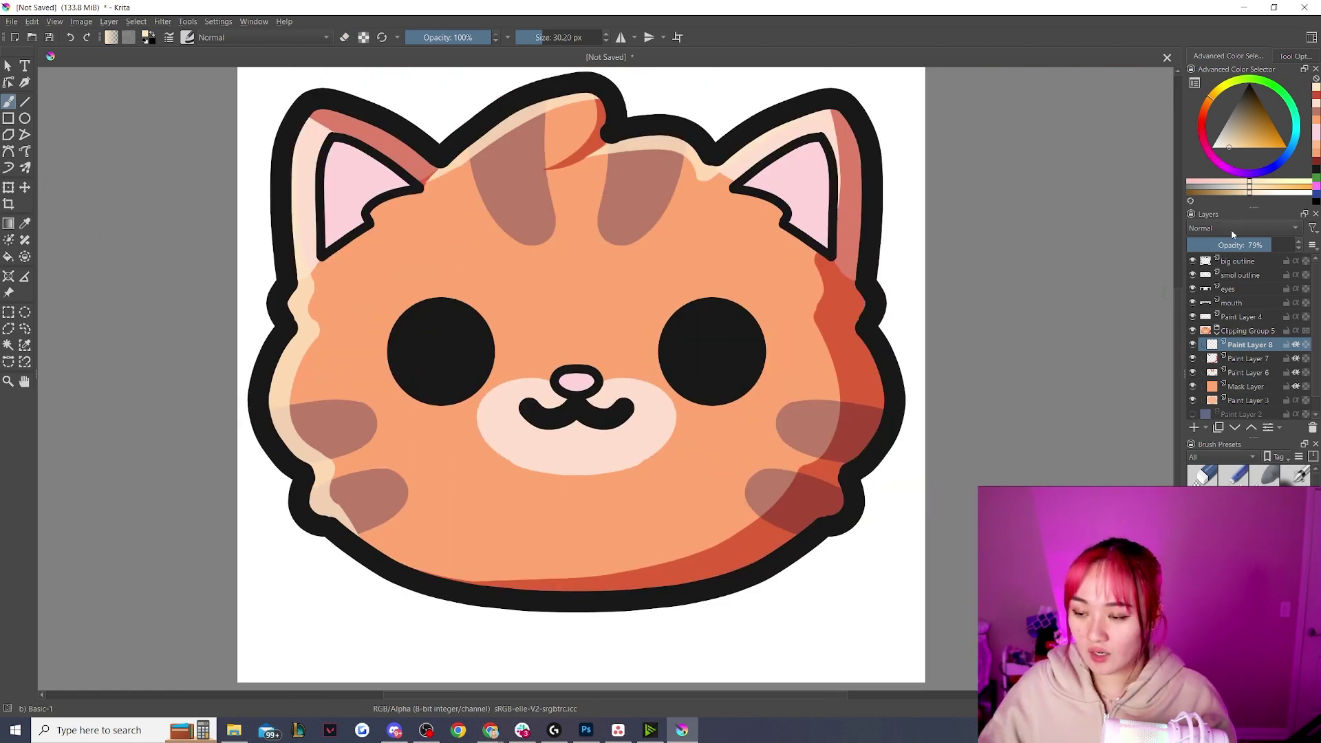
left_click(1232, 230)
left_click(1219, 258)
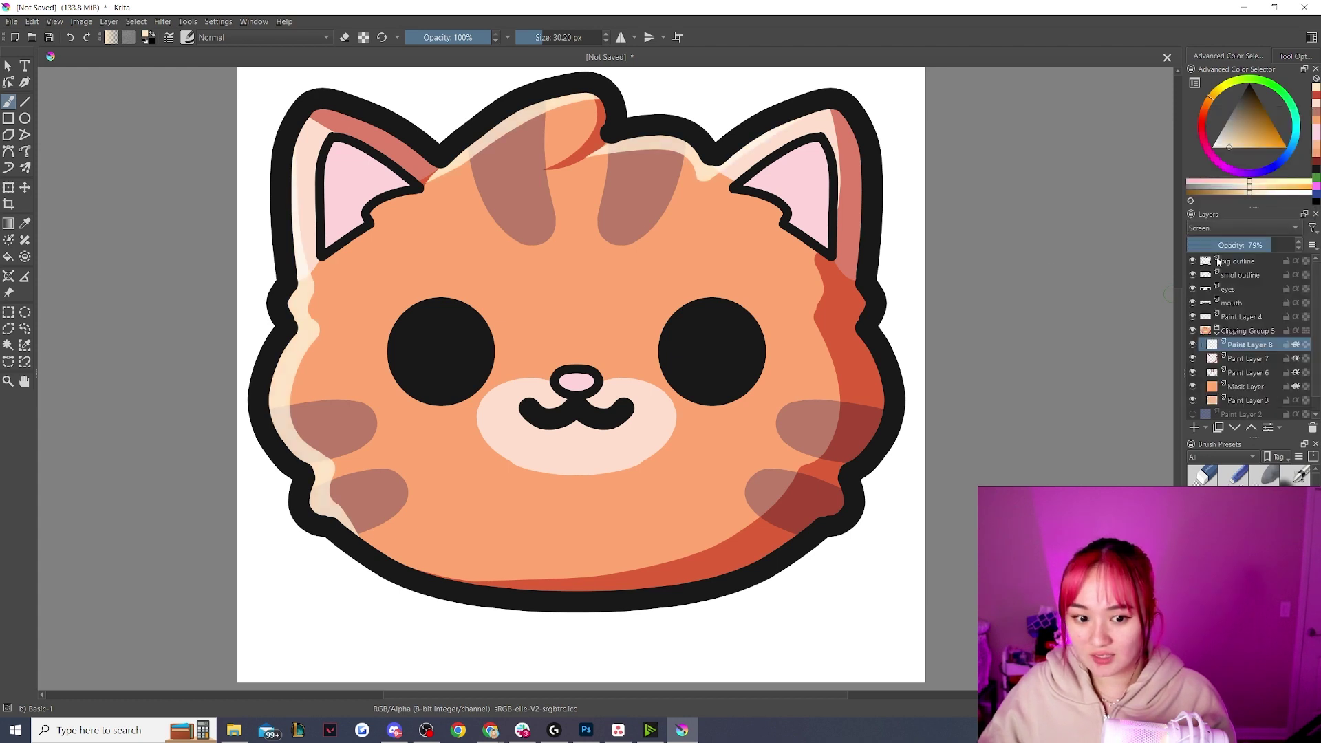
scroll(750, 283, "down", 3)
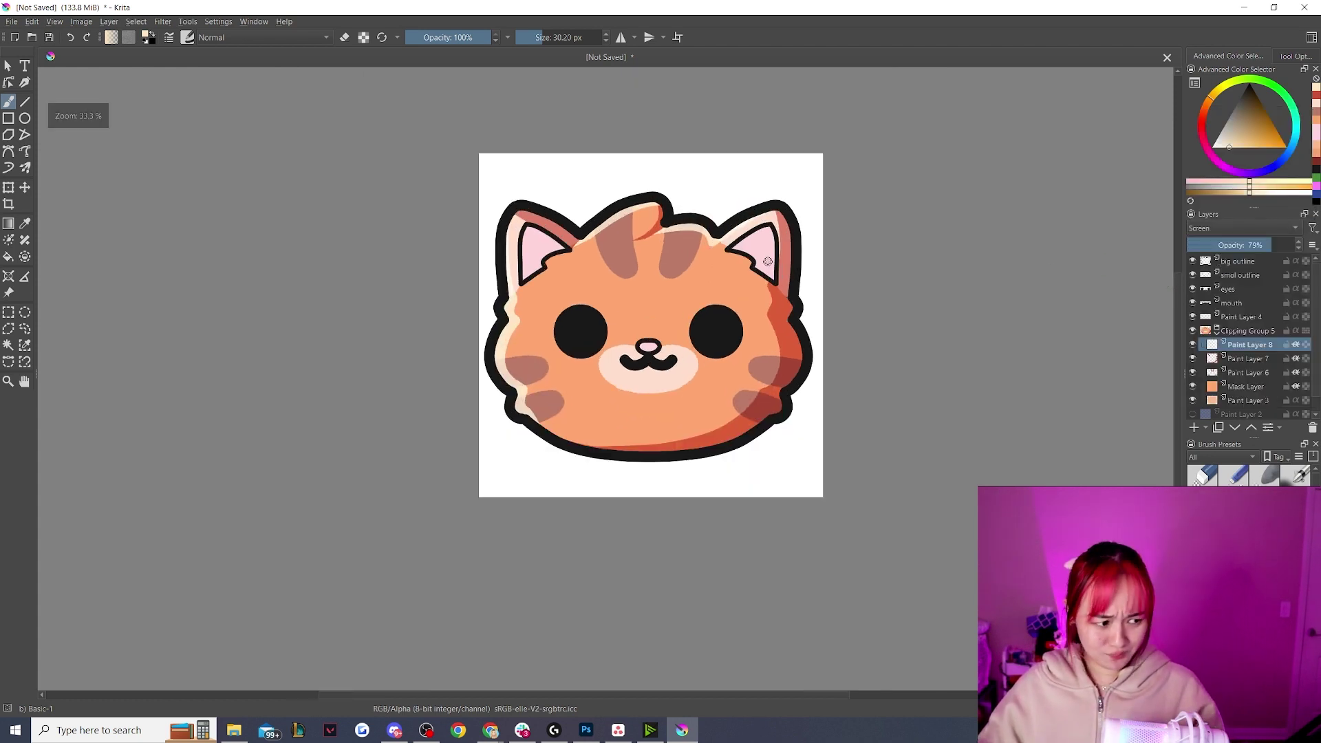
scroll(762, 289, "up", 2)
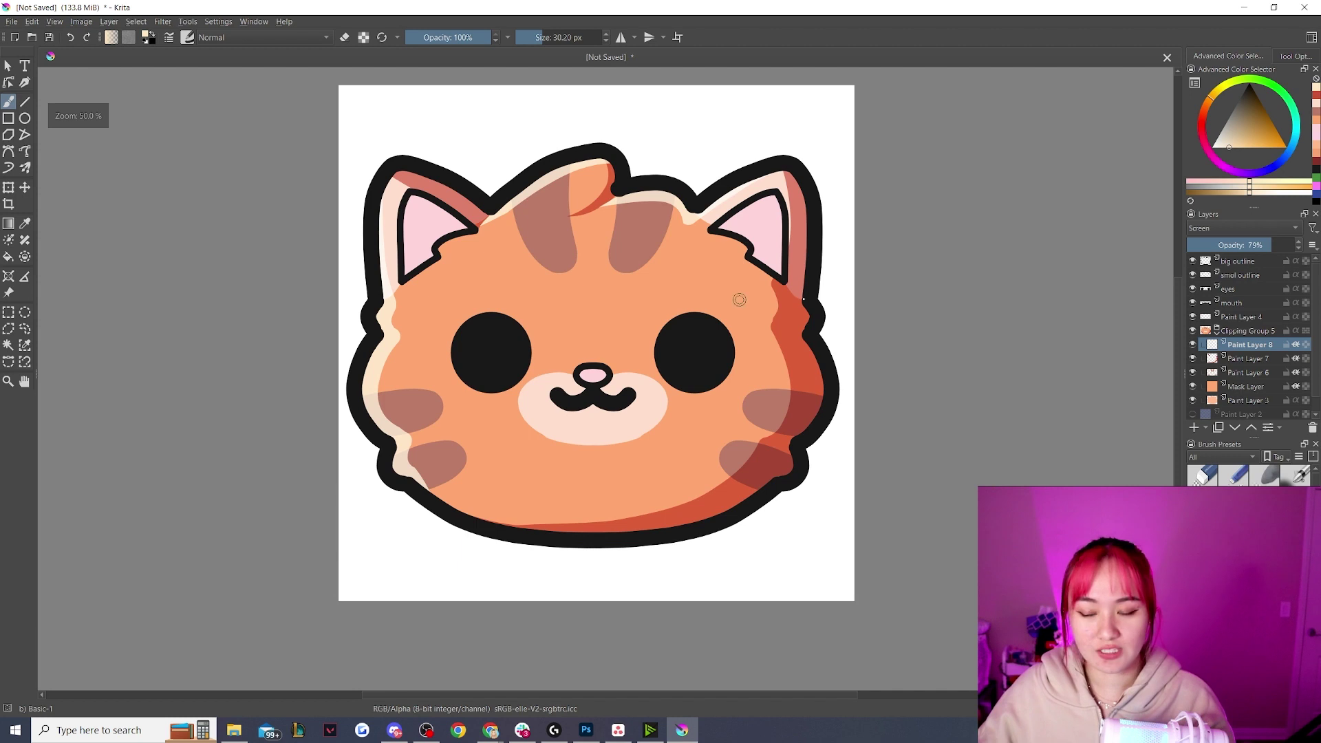
- Add a paint layer above the highlights in the clipping group and choose the Airbrush Soft preset at 600 px
left_click(1196, 427)
left_click(1296, 348)
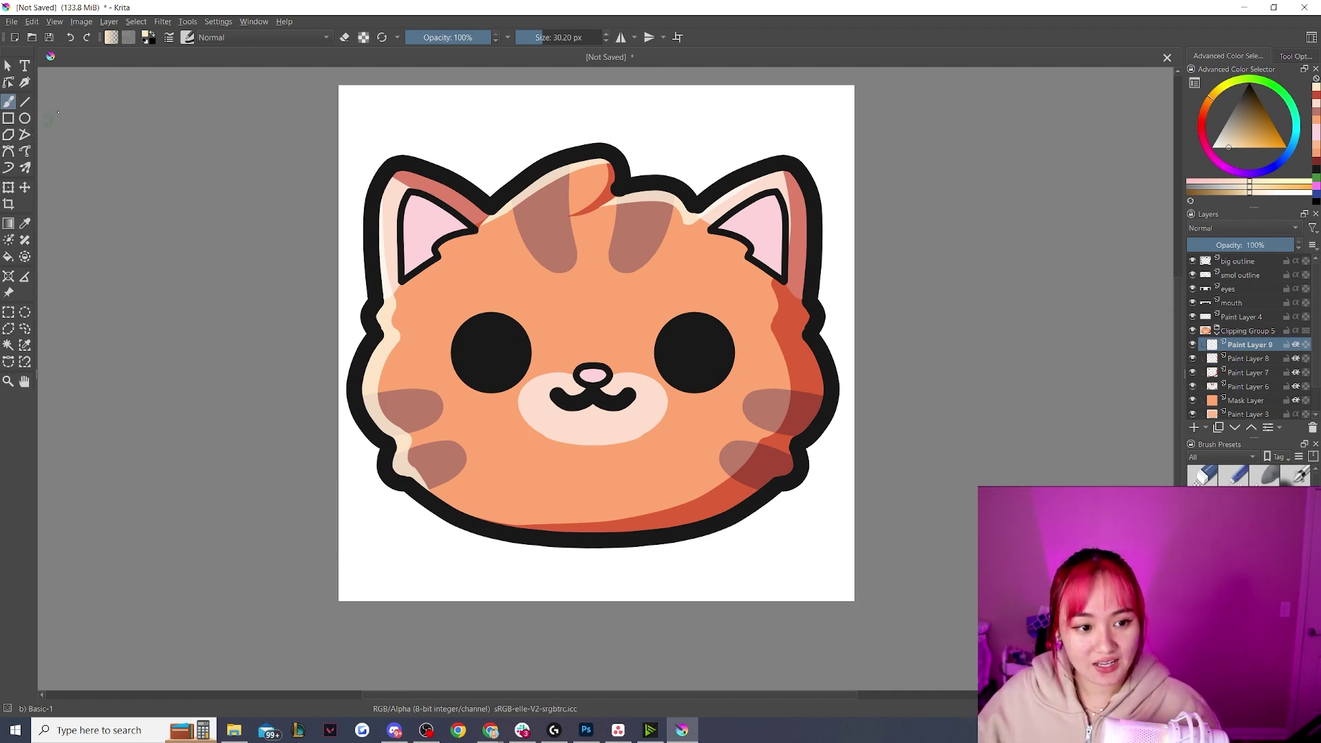
left_click(250, 37)
left_click(187, 37)
left_click(187, 38)
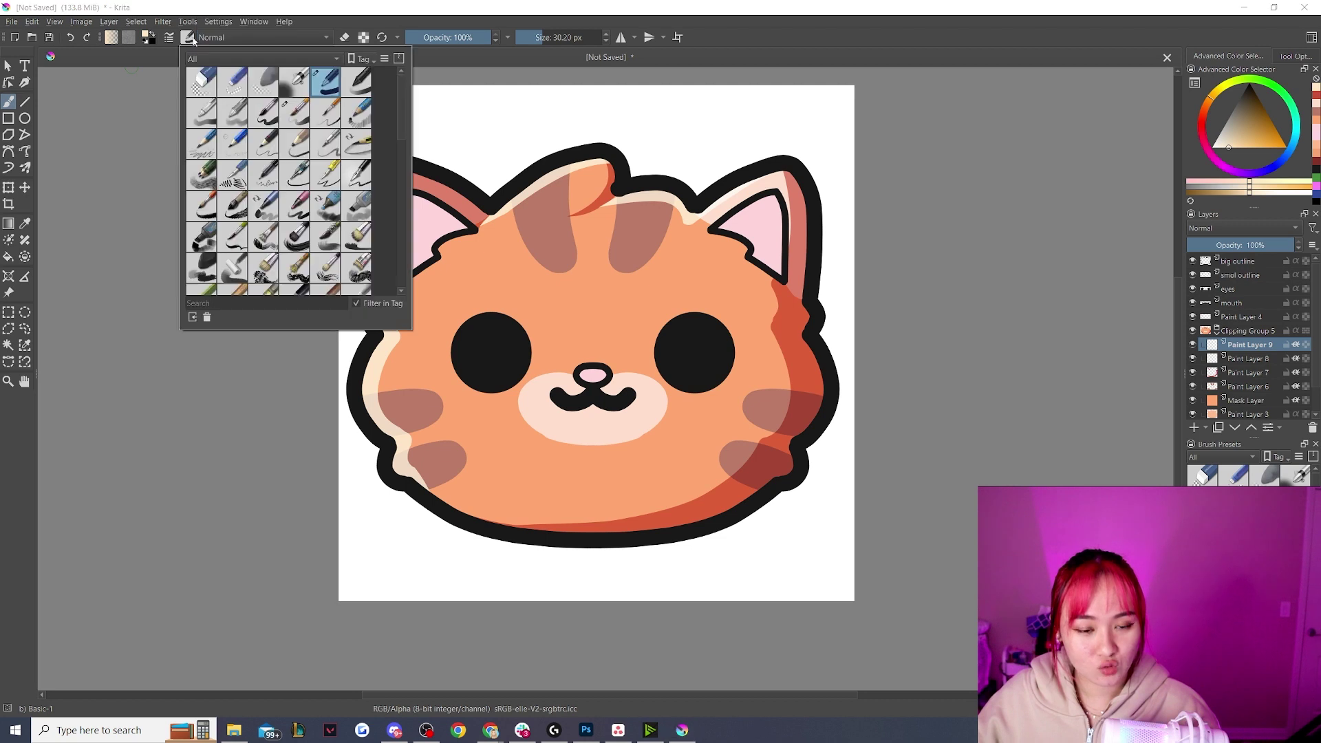
left_click(295, 86)
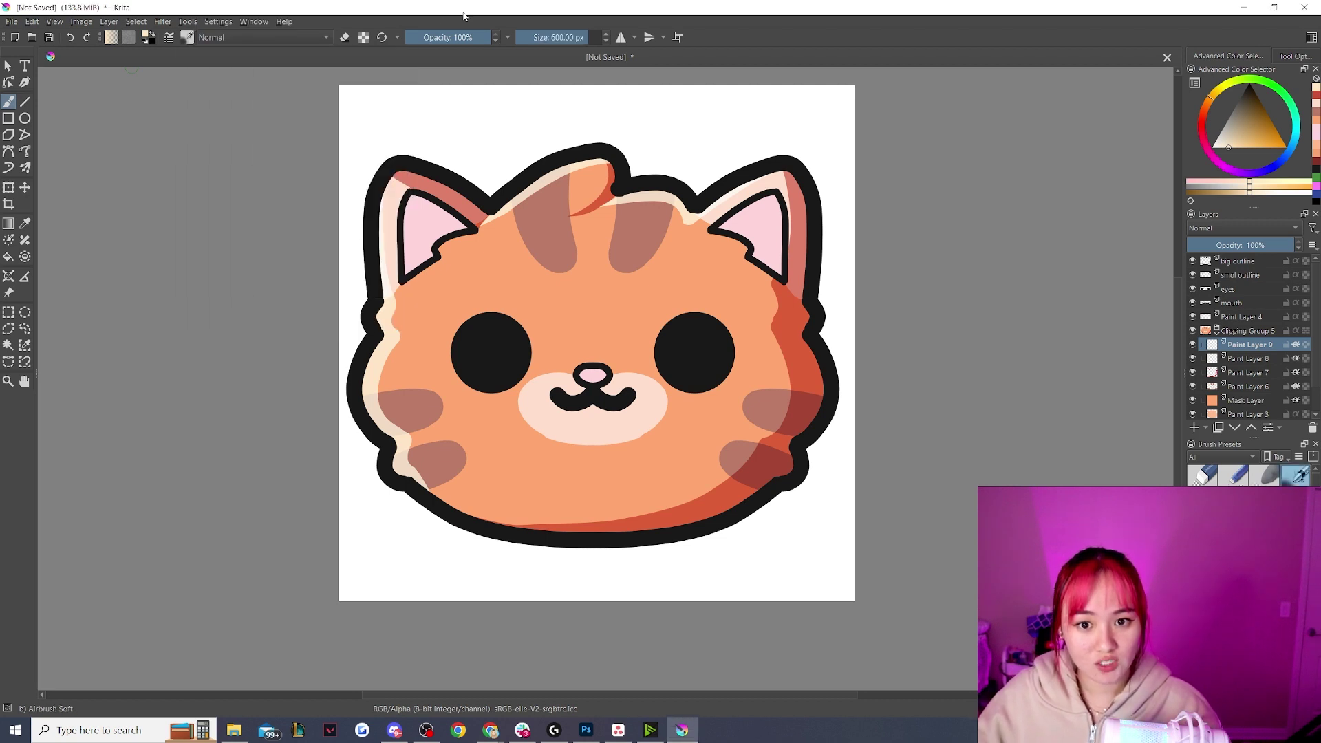
- Set the brush smoothing to Basic and choose a pale magenta-pink colour
left_click(1295, 56)
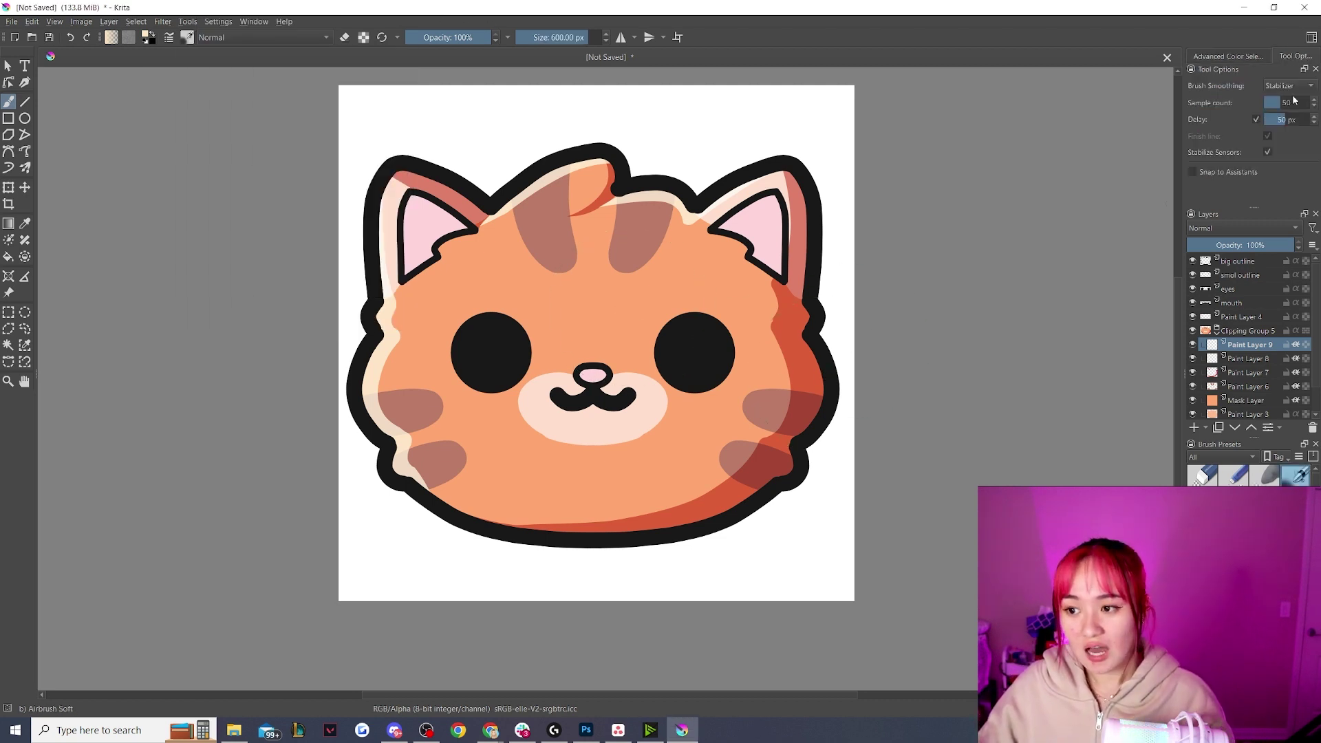
left_click(1294, 87)
left_click(1282, 60)
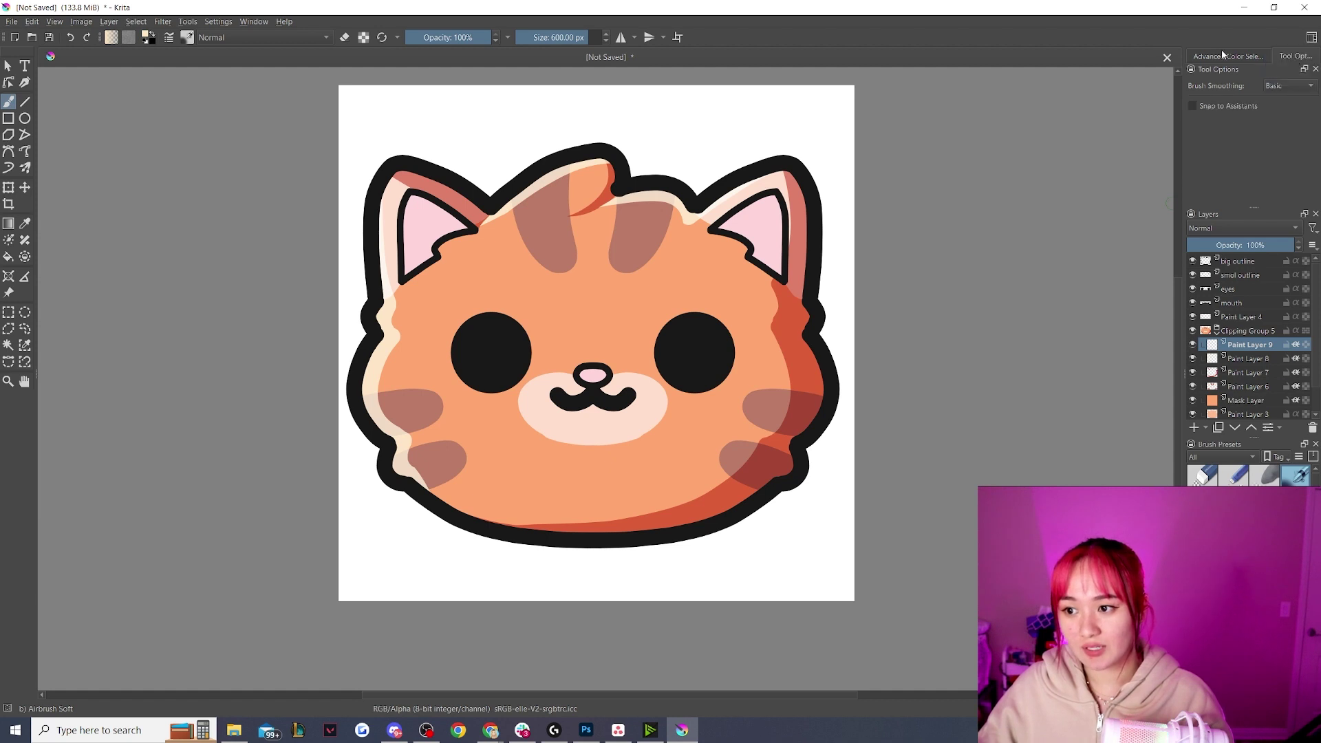
left_click(1219, 58)
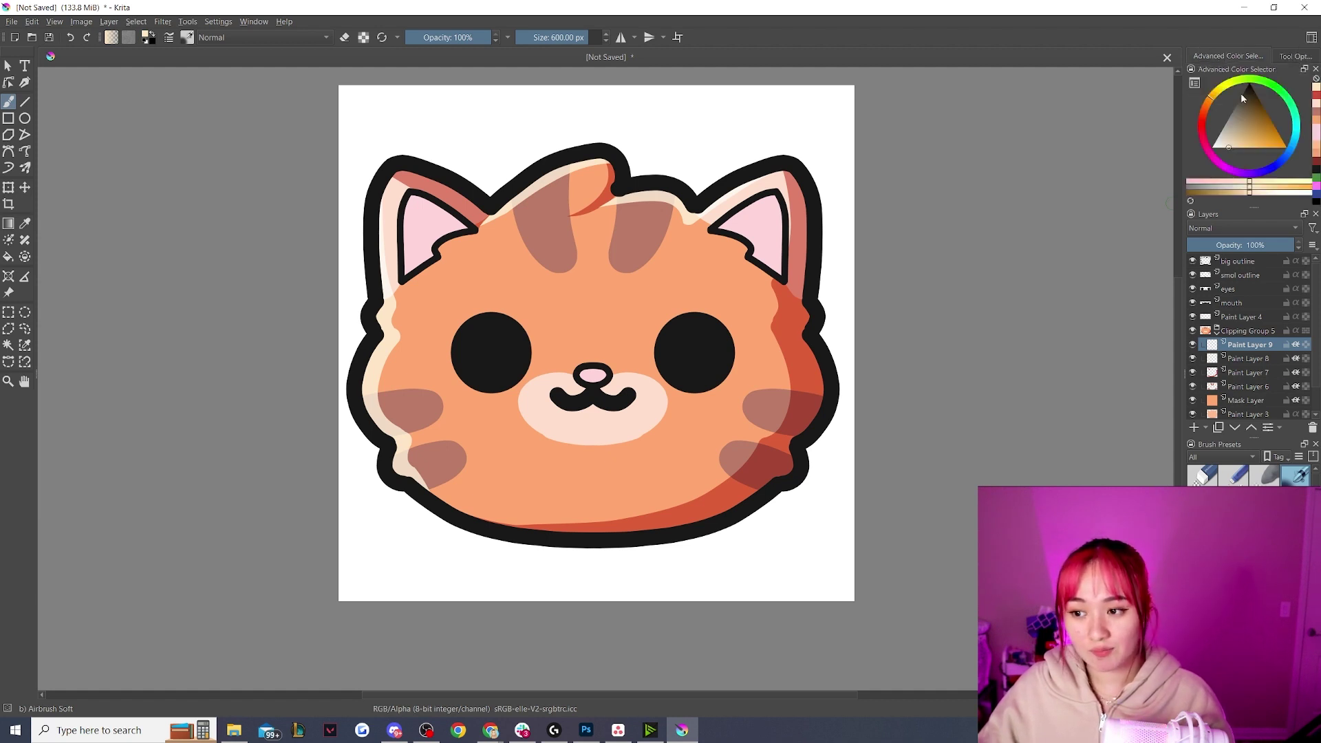
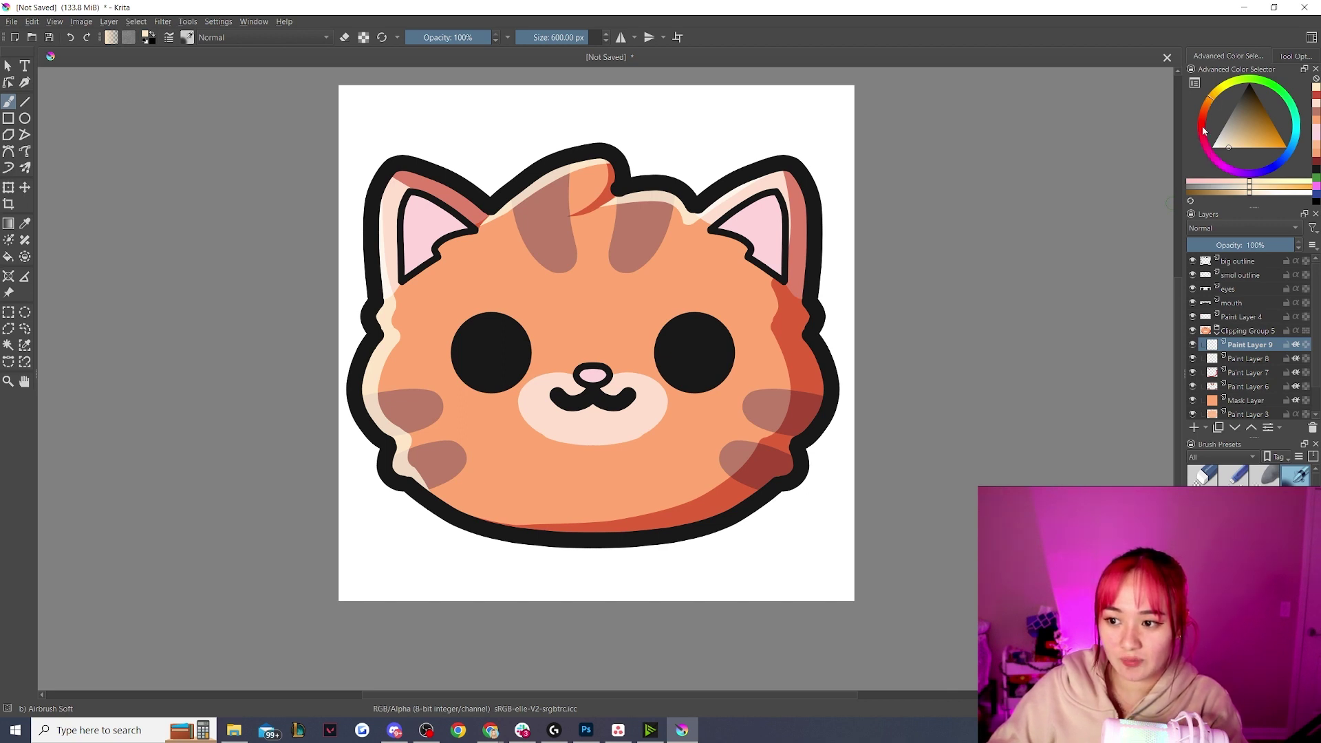
left_click(1215, 160)
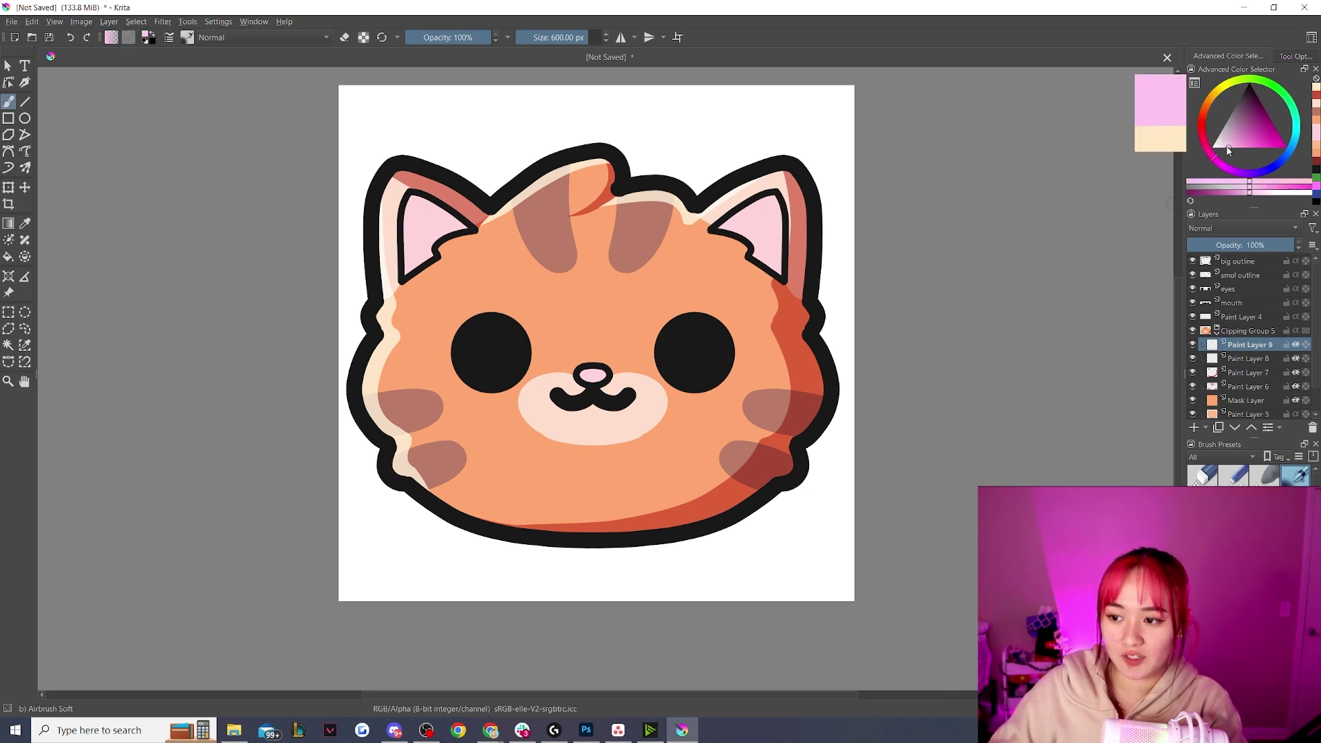
left_click(1225, 148)
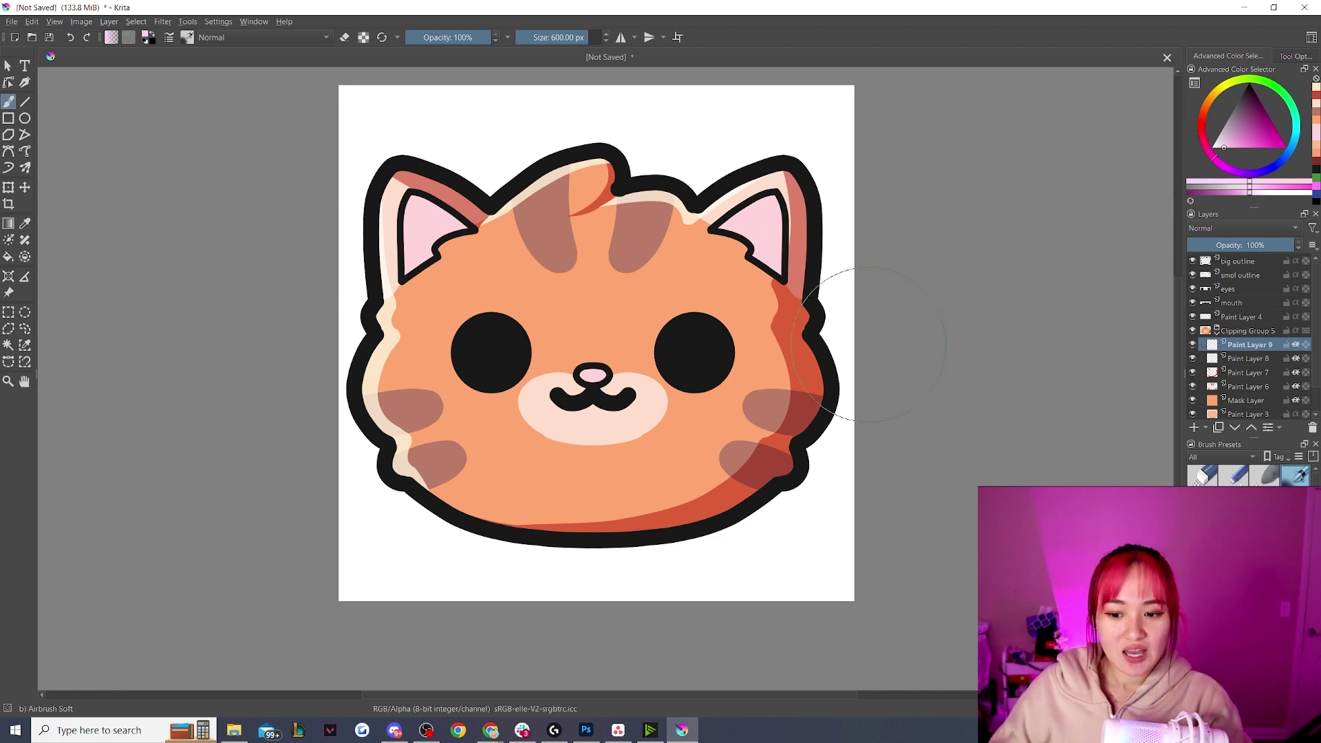
- Airbrush a soft pink glow along the right cheek, the lower-right edge of the face and the hair tuft
left_click_drag(874, 394, 747, 565)
key("ctrl+z")
mouse_move(878, 351)
left_mouse_down()
mouse_move(845, 492)
mouse_move(799, 544)
mouse_move(737, 584)
mouse_move(610, 619)
mouse_move(585, 613)
left_mouse_up()
left_click_drag(883, 244, 876, 457)
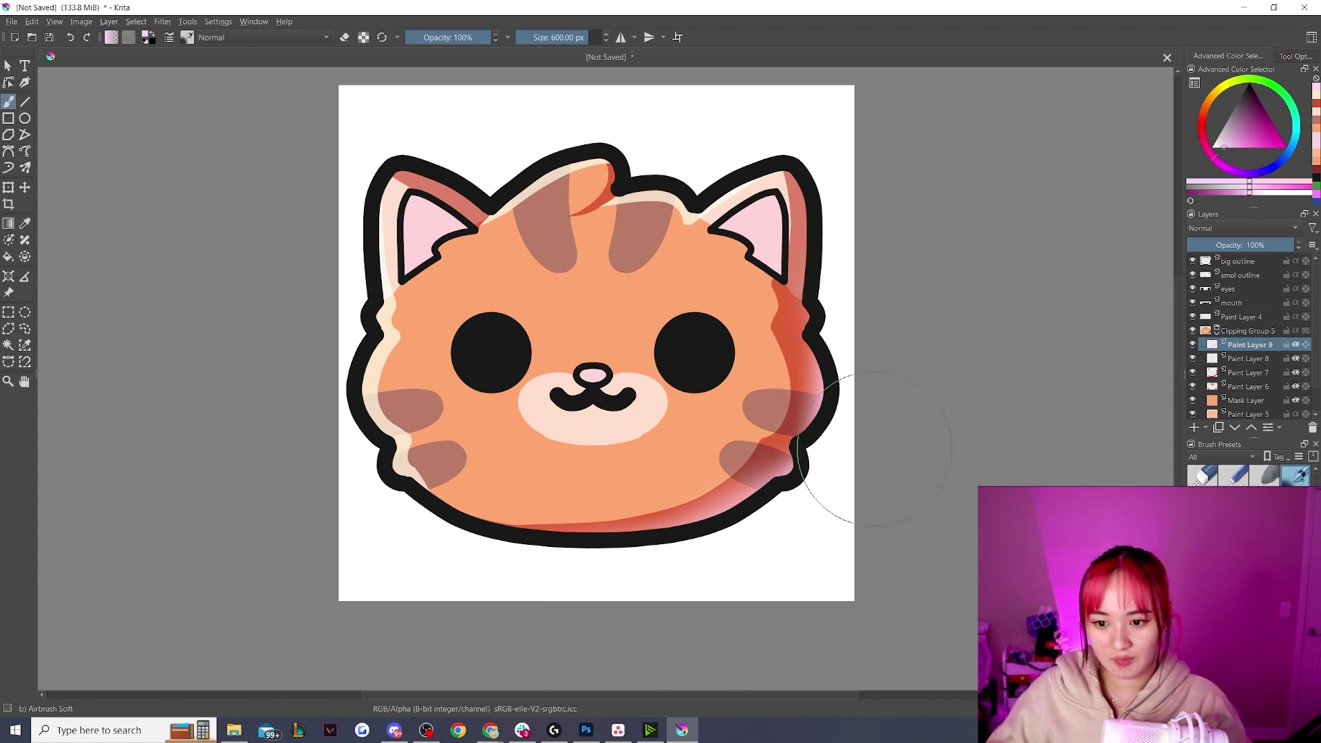
left_click_drag(876, 262, 857, 453)
left_click_drag(870, 406, 723, 630)
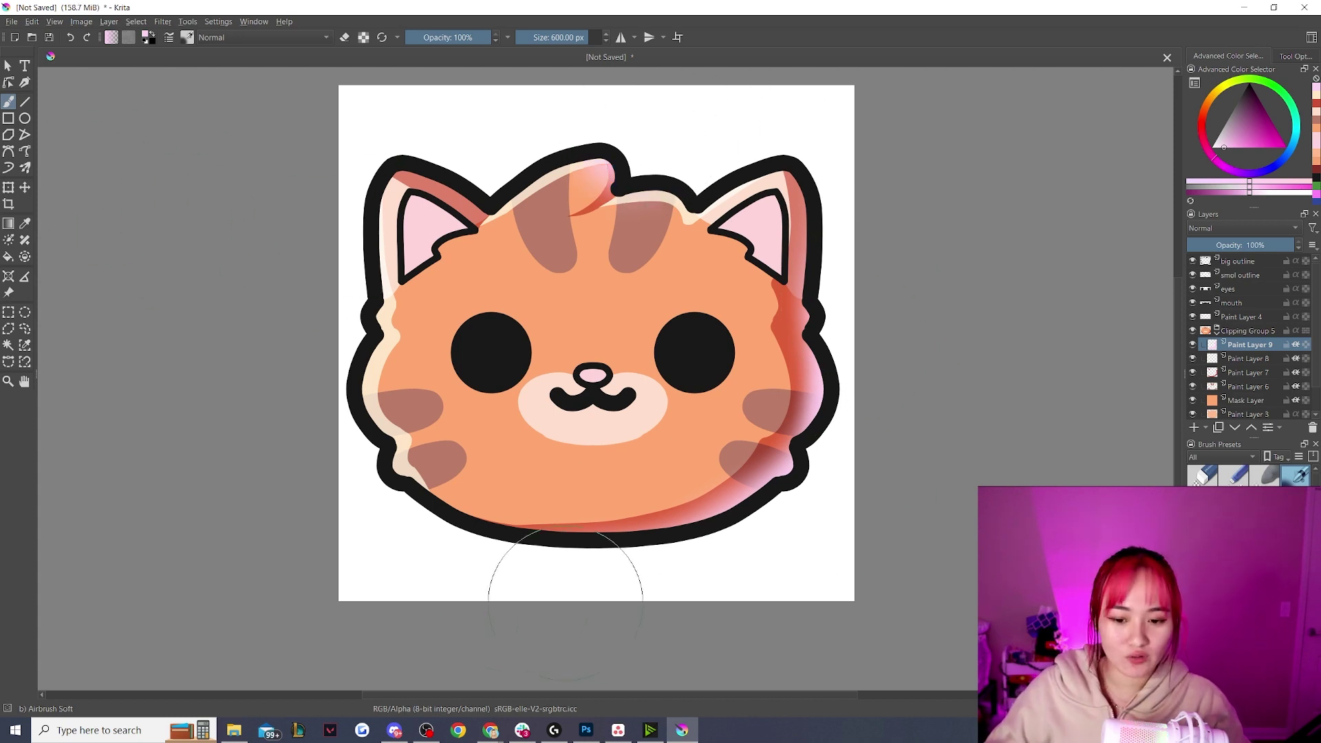
- Soften the pink glow layer with a Gaussian Blur of 288.95 px and set its opacity to 73%
left_click(163, 21)
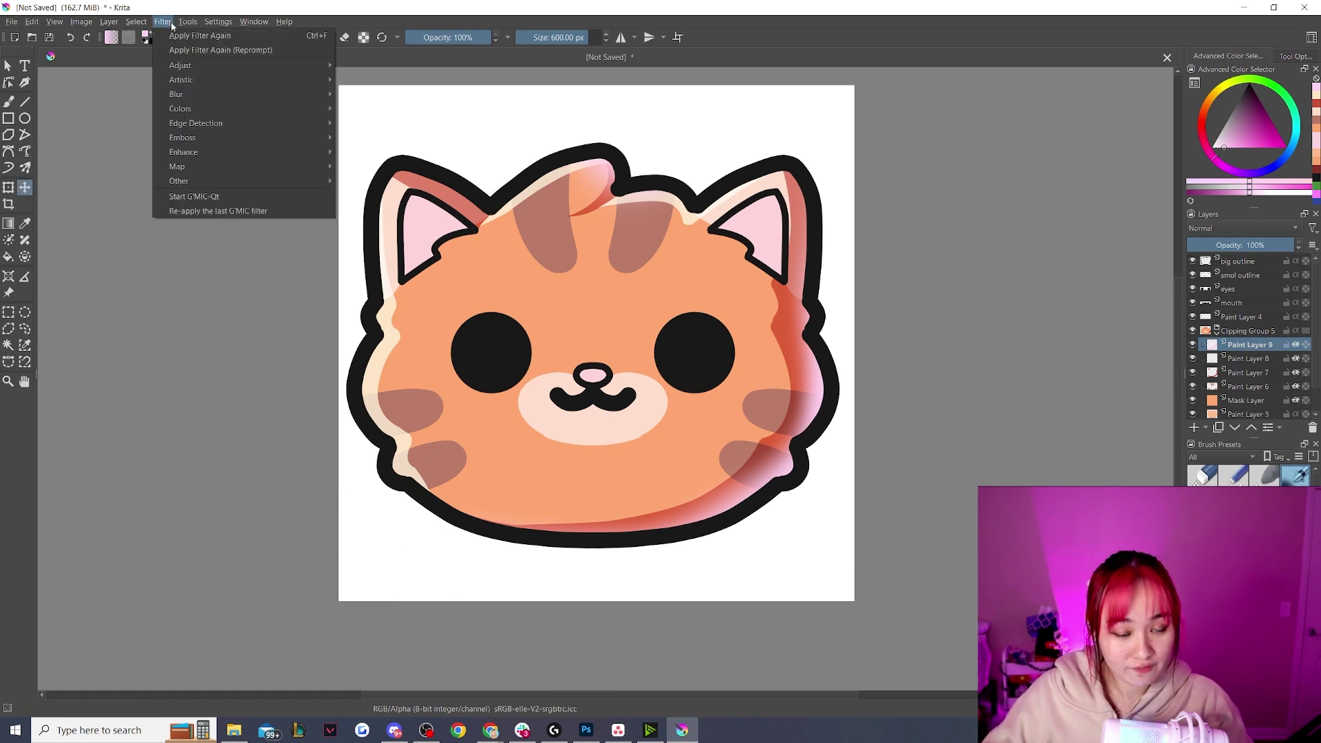
mouse_move(296, 95)
left_click(382, 111)
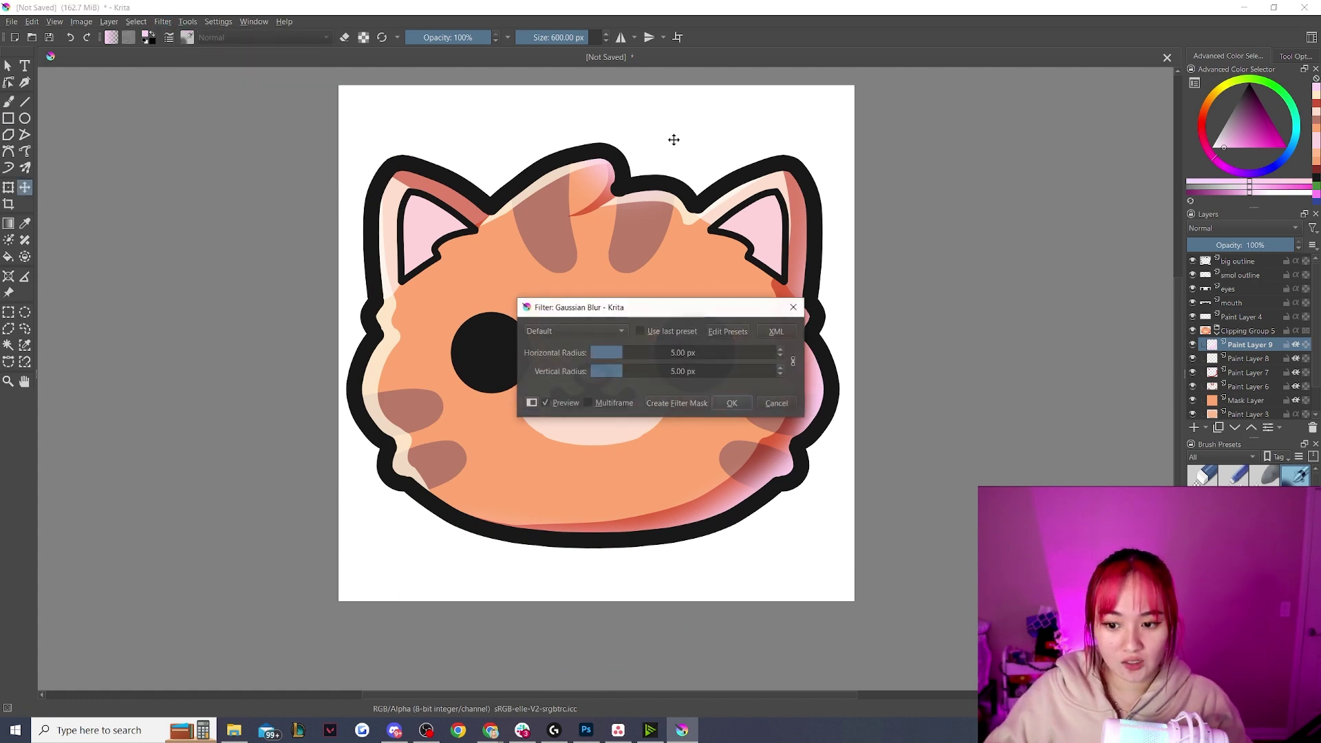
left_click_drag(671, 316, 413, 172)
left_click_drag(367, 214, 452, 208)
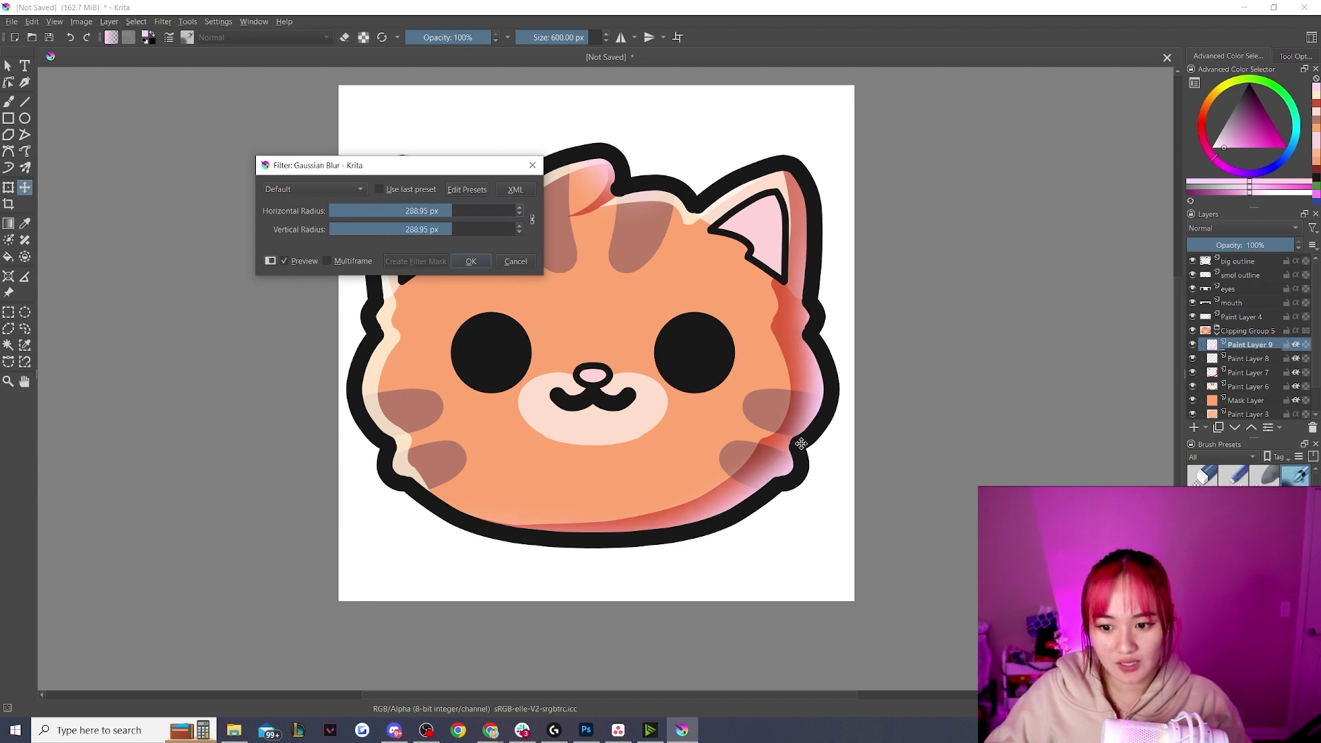
left_click(472, 262)
left_click(1265, 244)
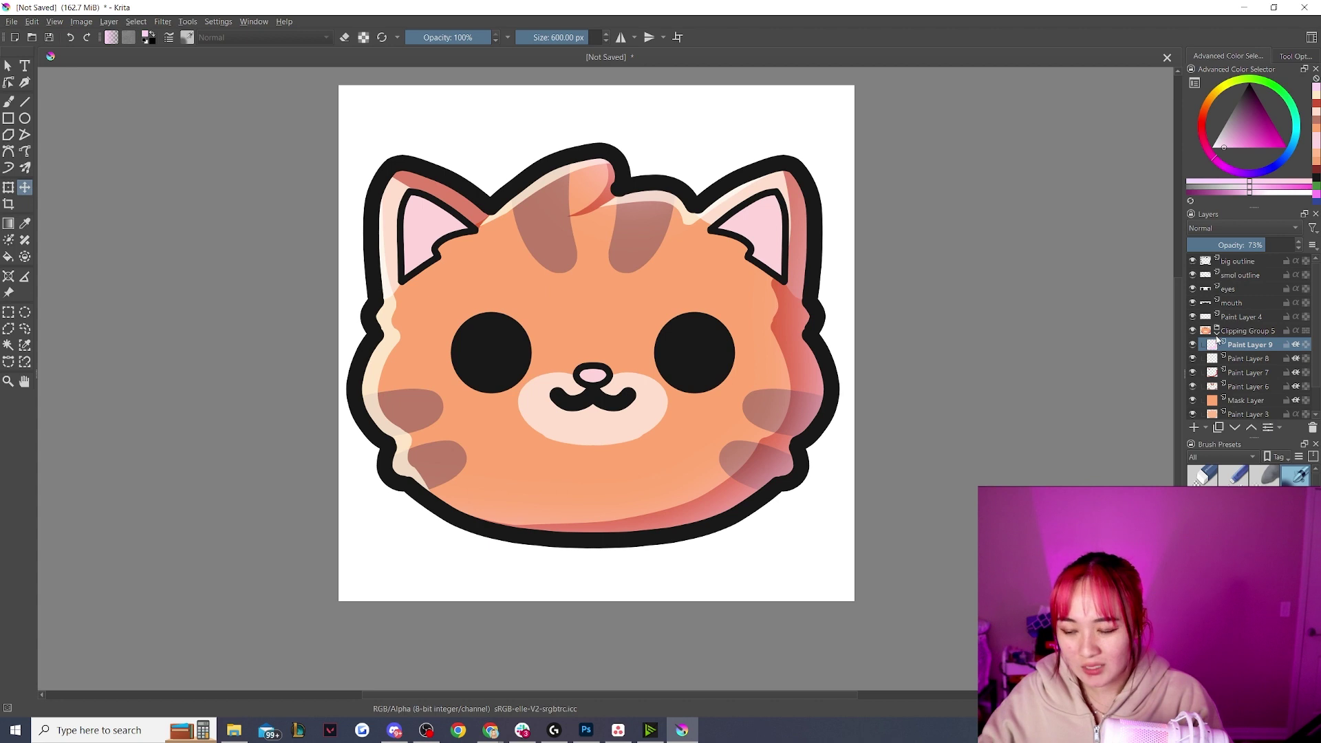
- Collapse the face's clipping group, rename Paint Layer 4 as "ear base color" and put it in a quick clipping group
mouse_move(1217, 338)
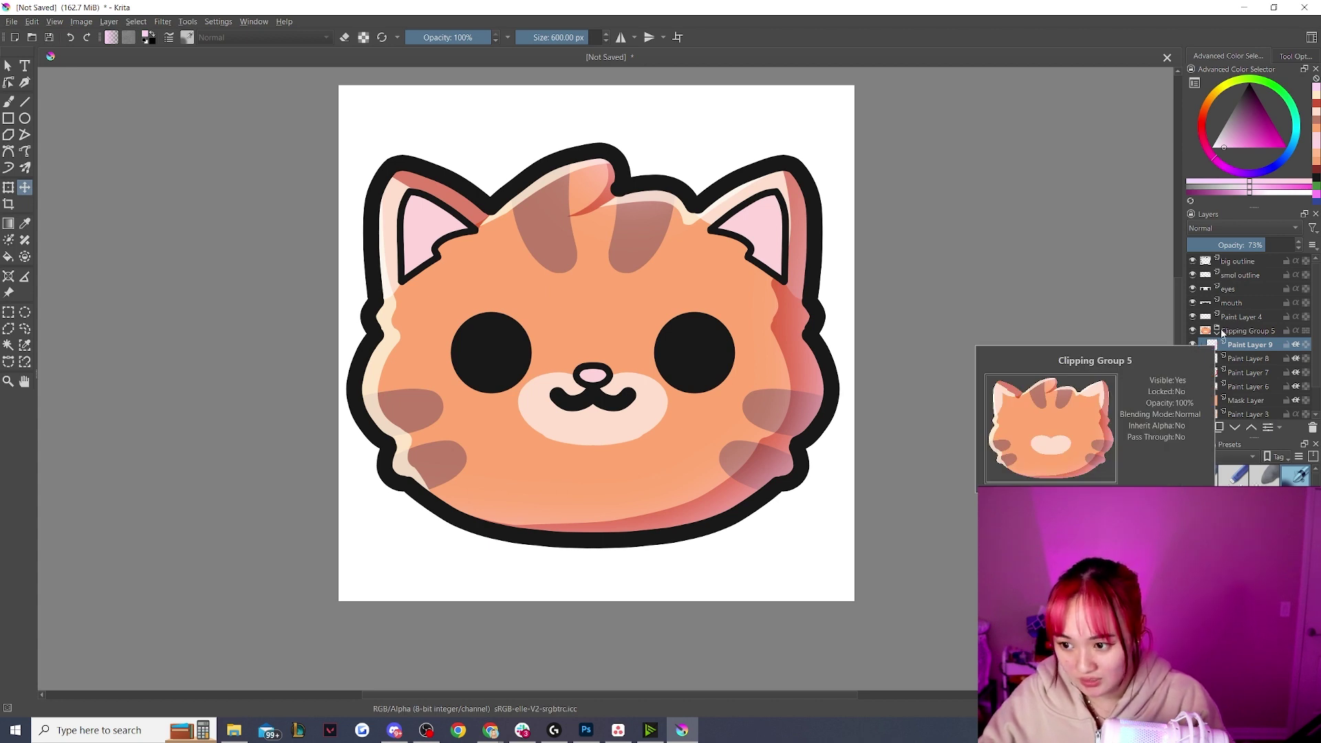
left_click(1217, 334)
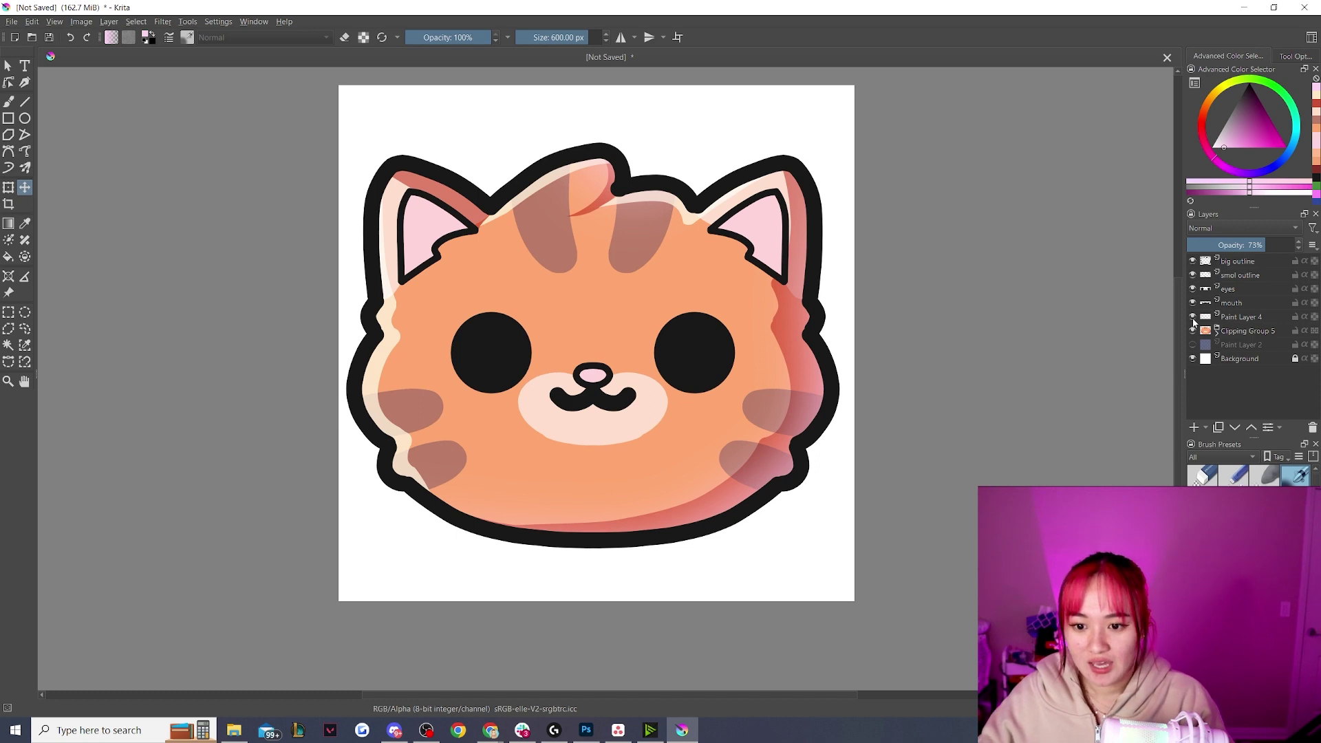
left_click(1245, 319)
right_click(1236, 315)
left_click(1237, 319)
double_click(1238, 318)
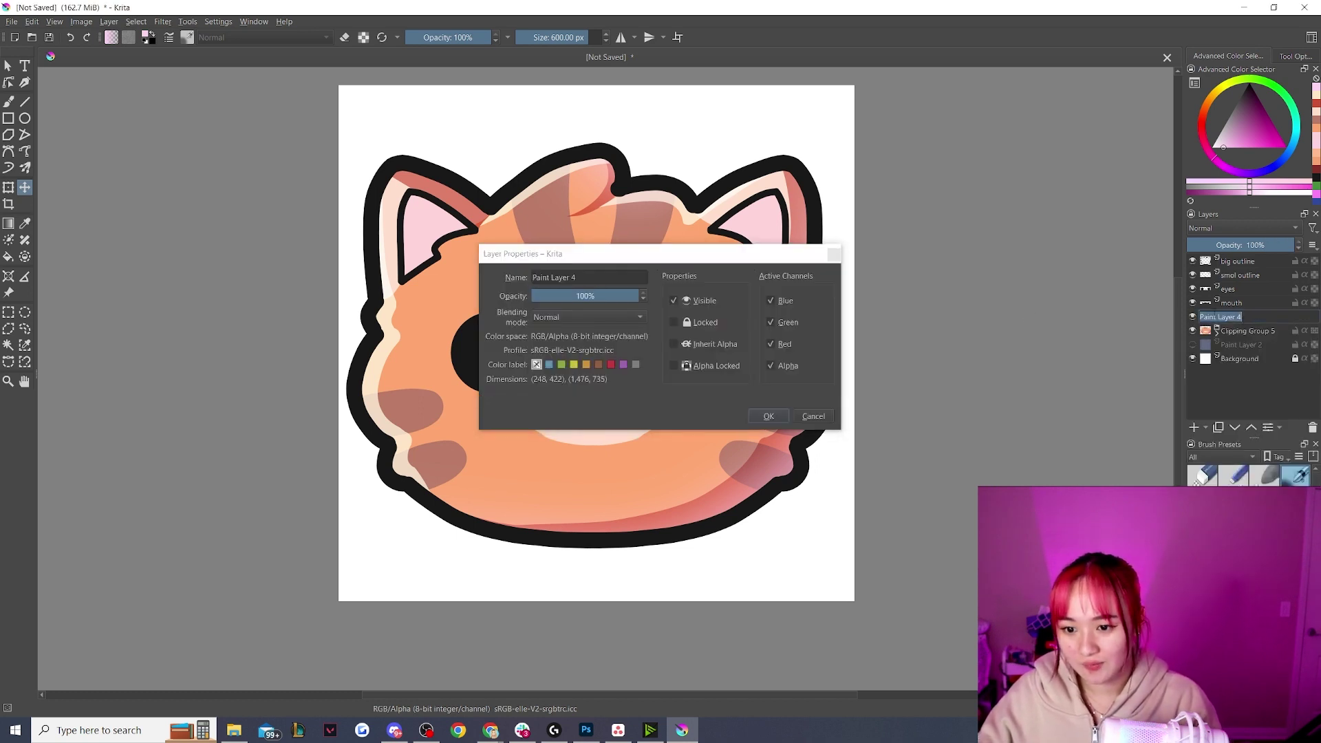
type("ear base col")
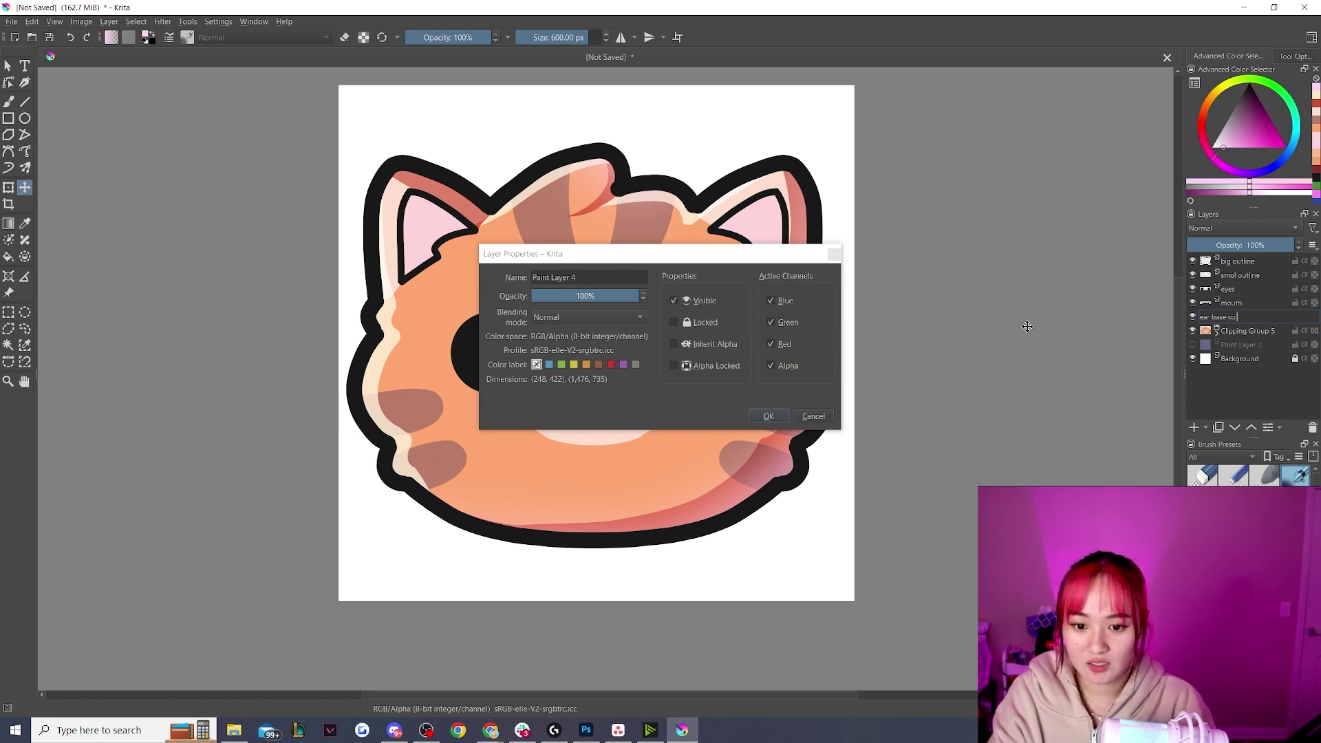
type("or")
key("Return")
left_click(813, 416)
right_click(1220, 316)
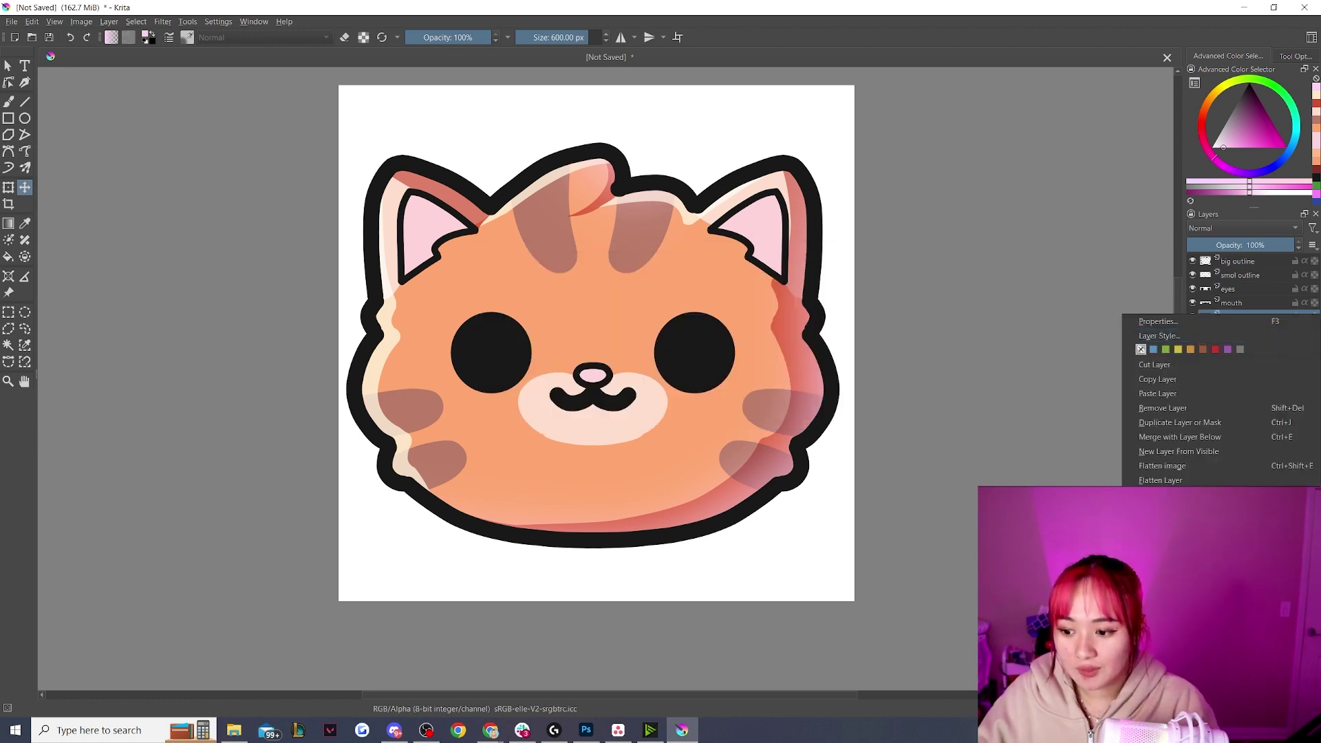
left_click(971, 525)
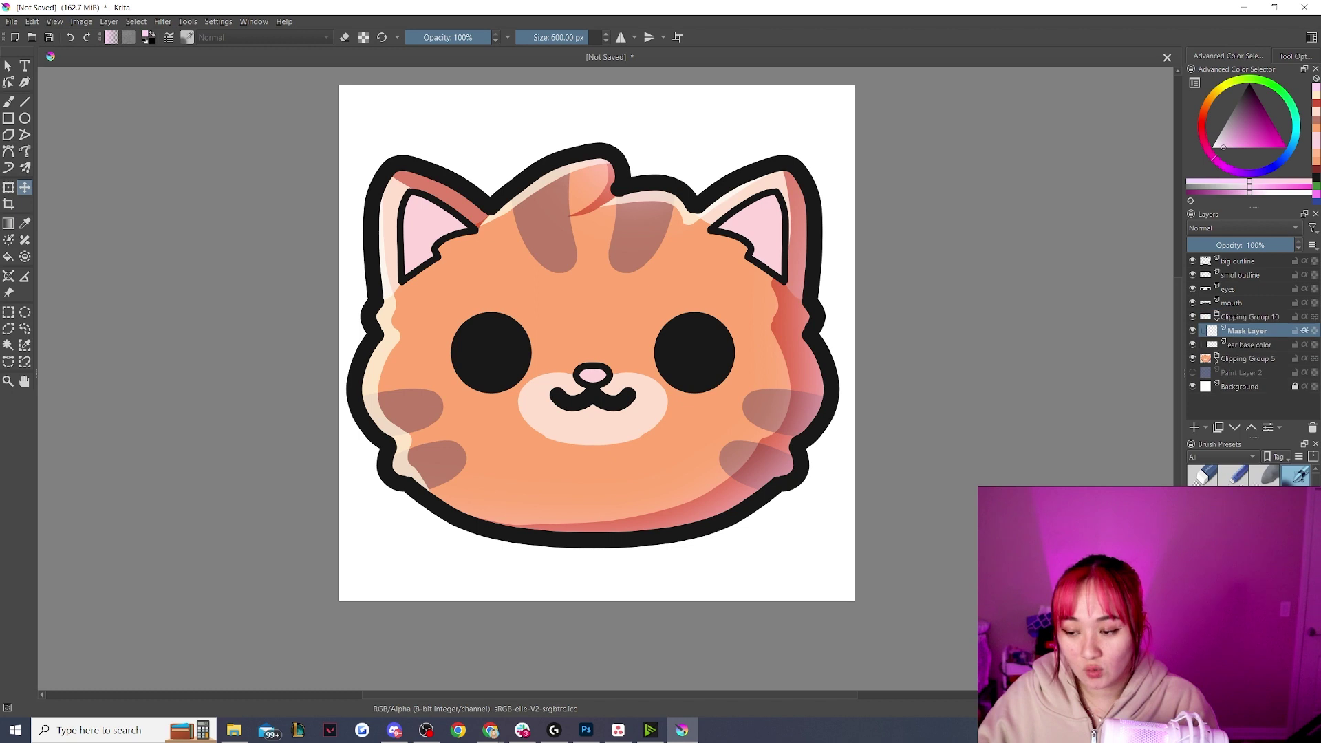
- Sample the inner ear's pink, choose the Basic-1 brush preset and pick a darker dusty pink for shading
left_click(25, 225)
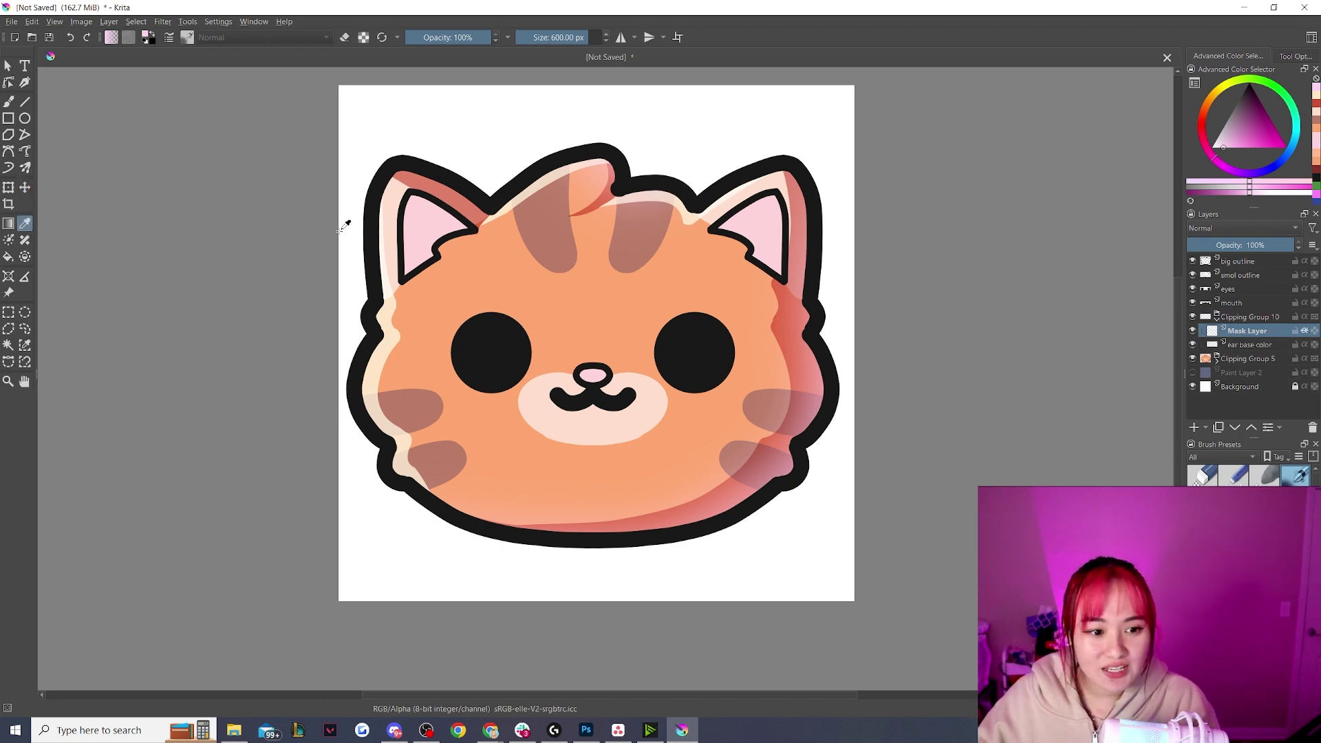
left_click(435, 217)
left_click(9, 102)
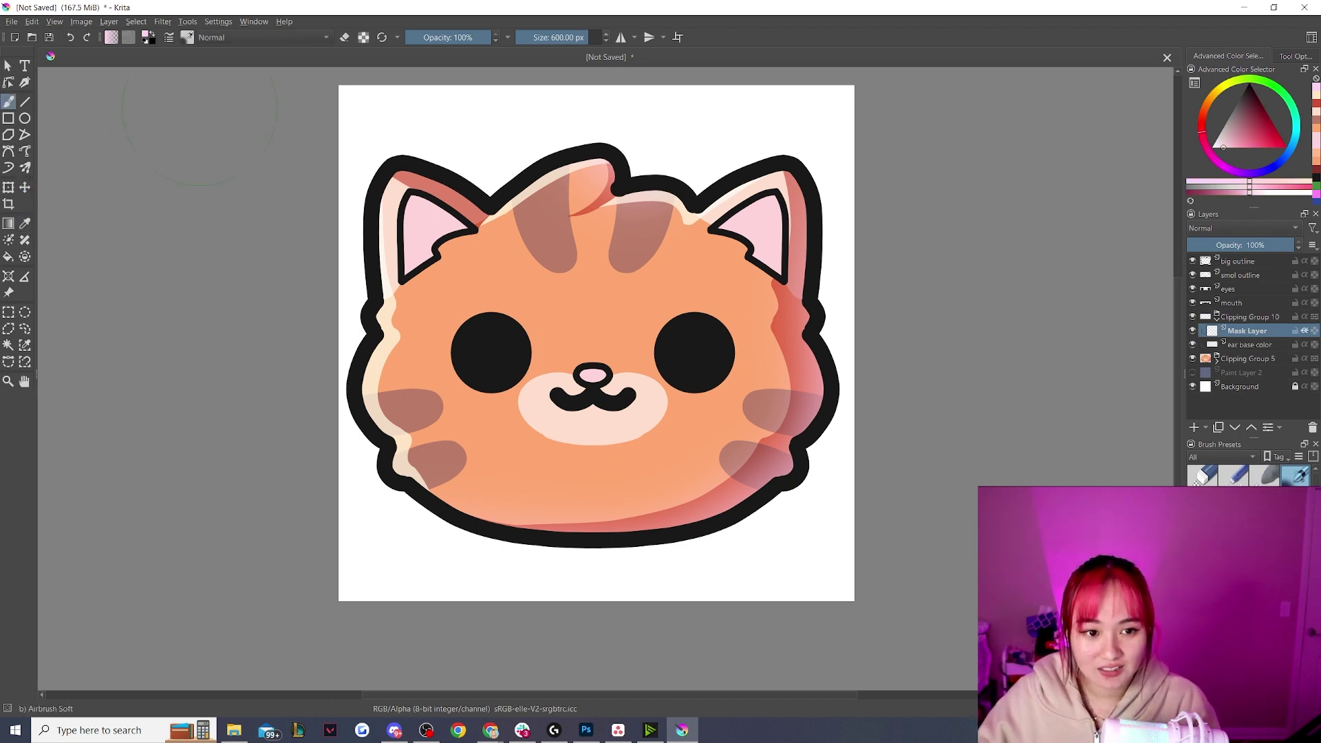
key("F6")
left_click(325, 81)
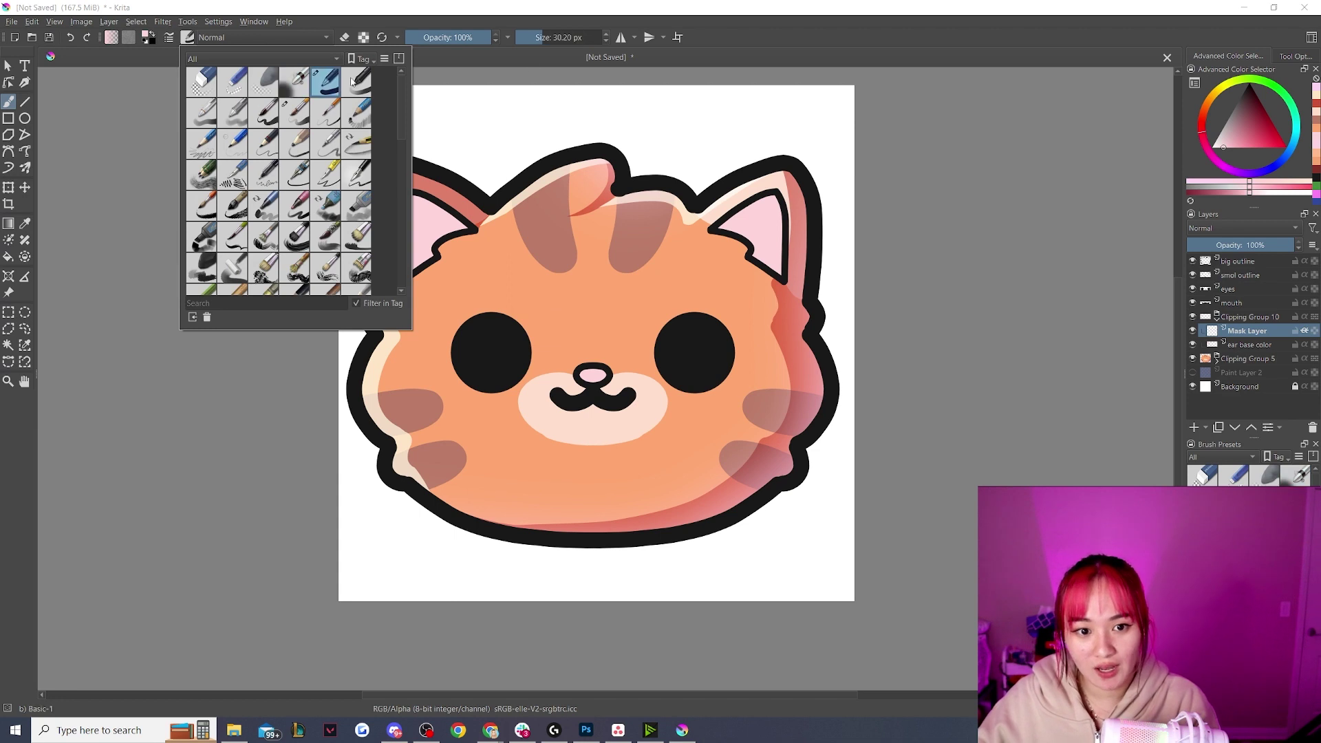
left_click(1204, 133)
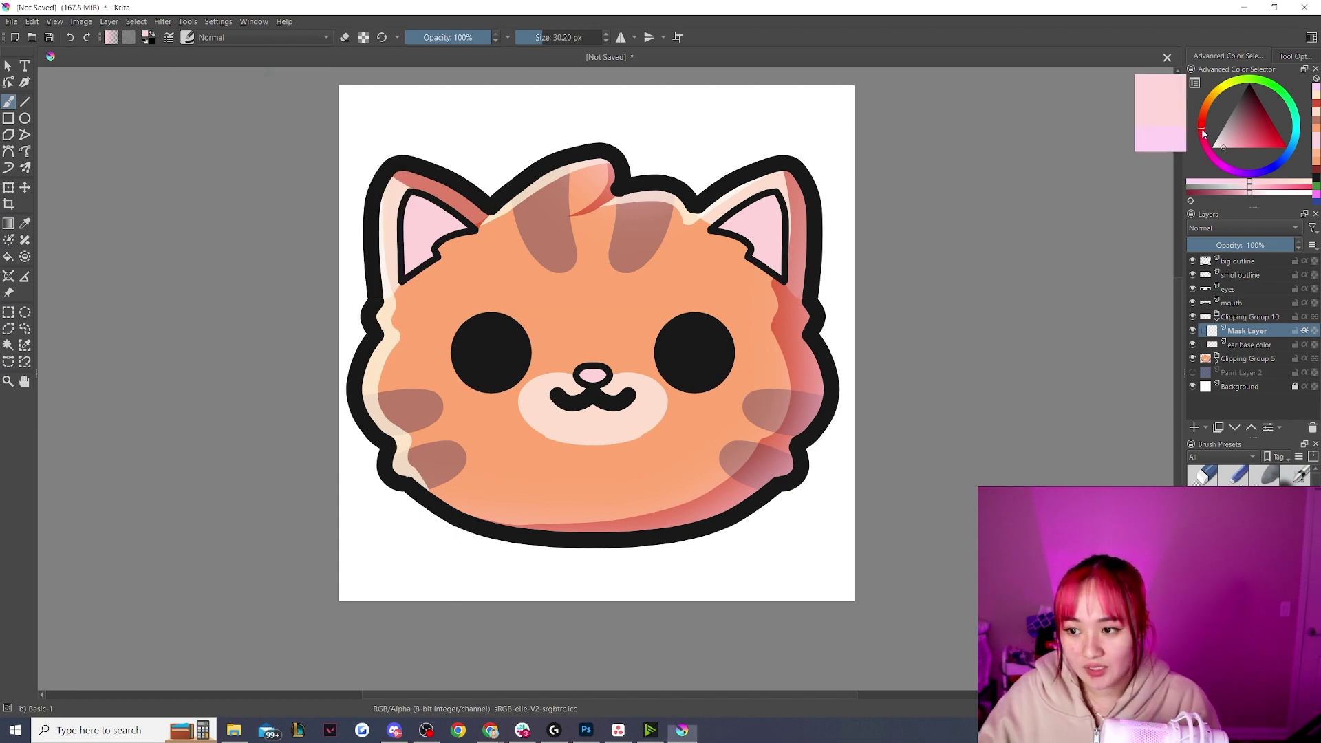
left_click(1234, 143)
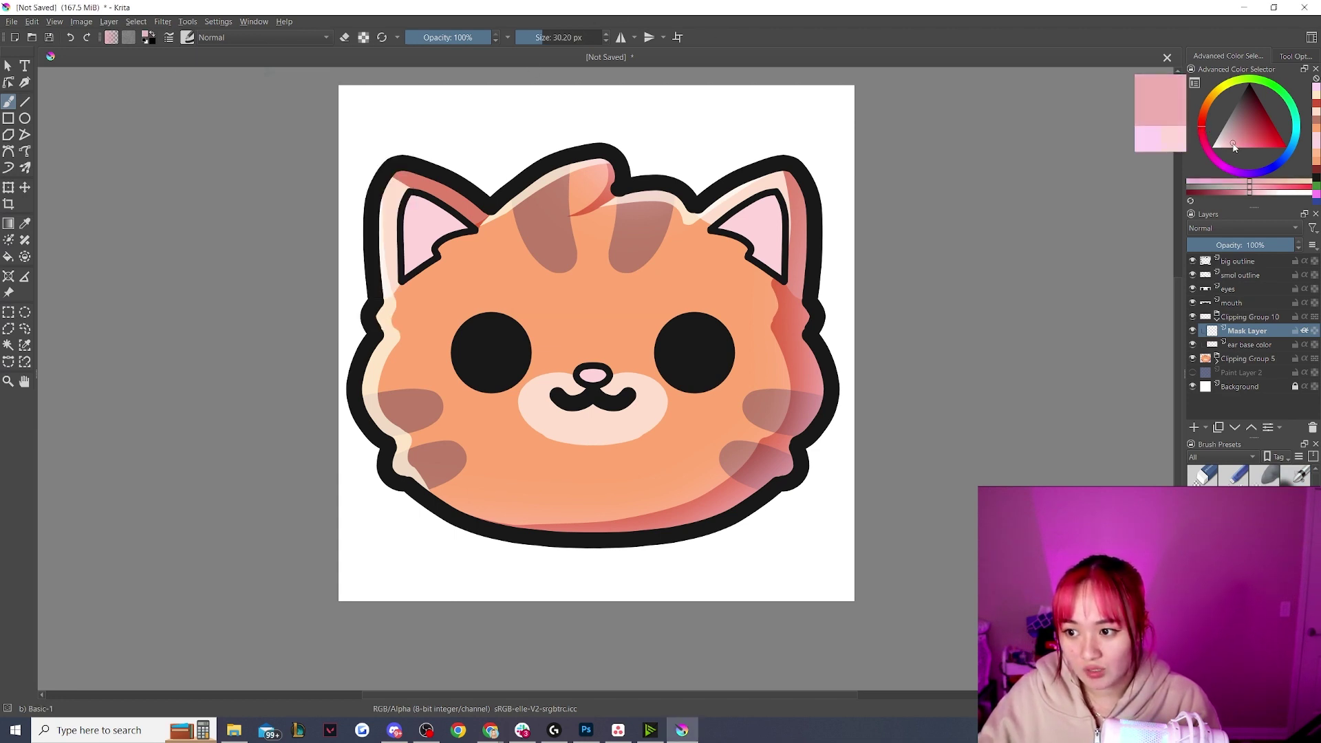
- Set the brush smoothing to Stabilizer and the brush size to 53.70 px, and pick a slightly more saturated pink
left_click(1295, 57)
left_click(1287, 84)
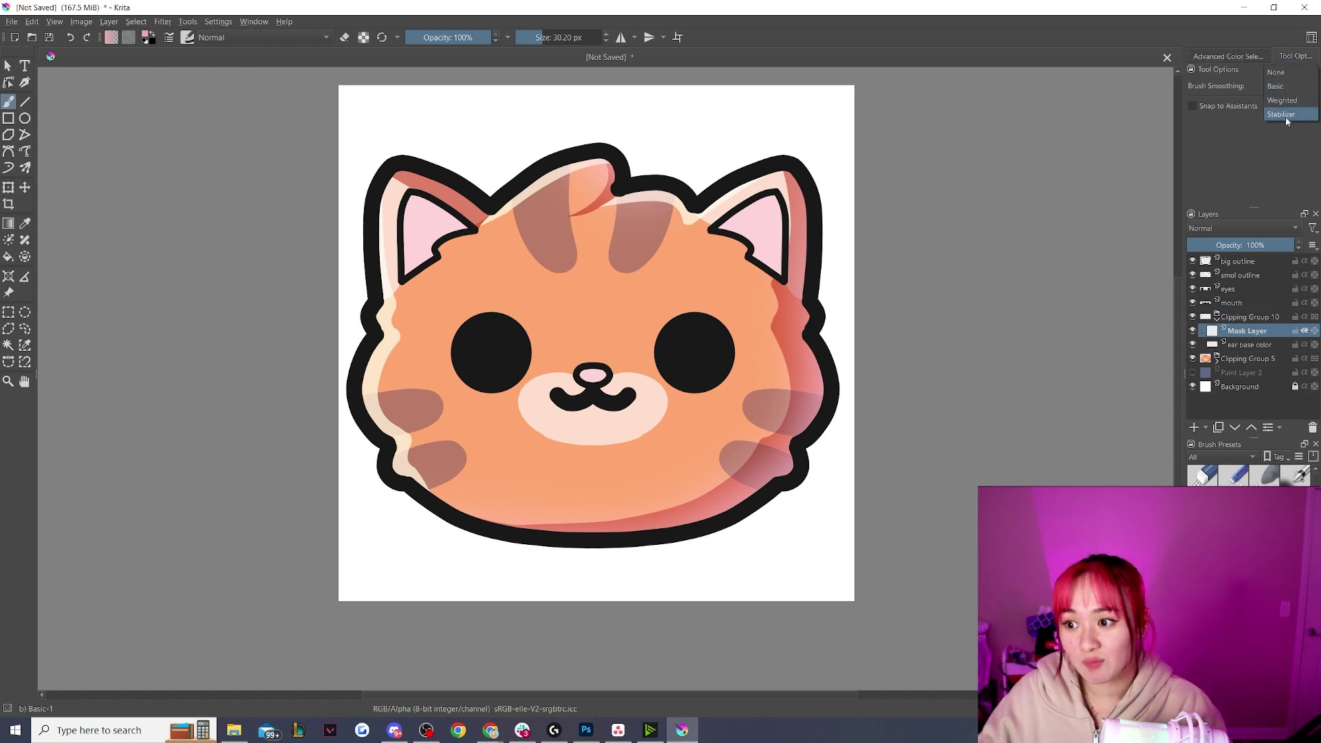
left_click(1286, 115)
left_click(1252, 56)
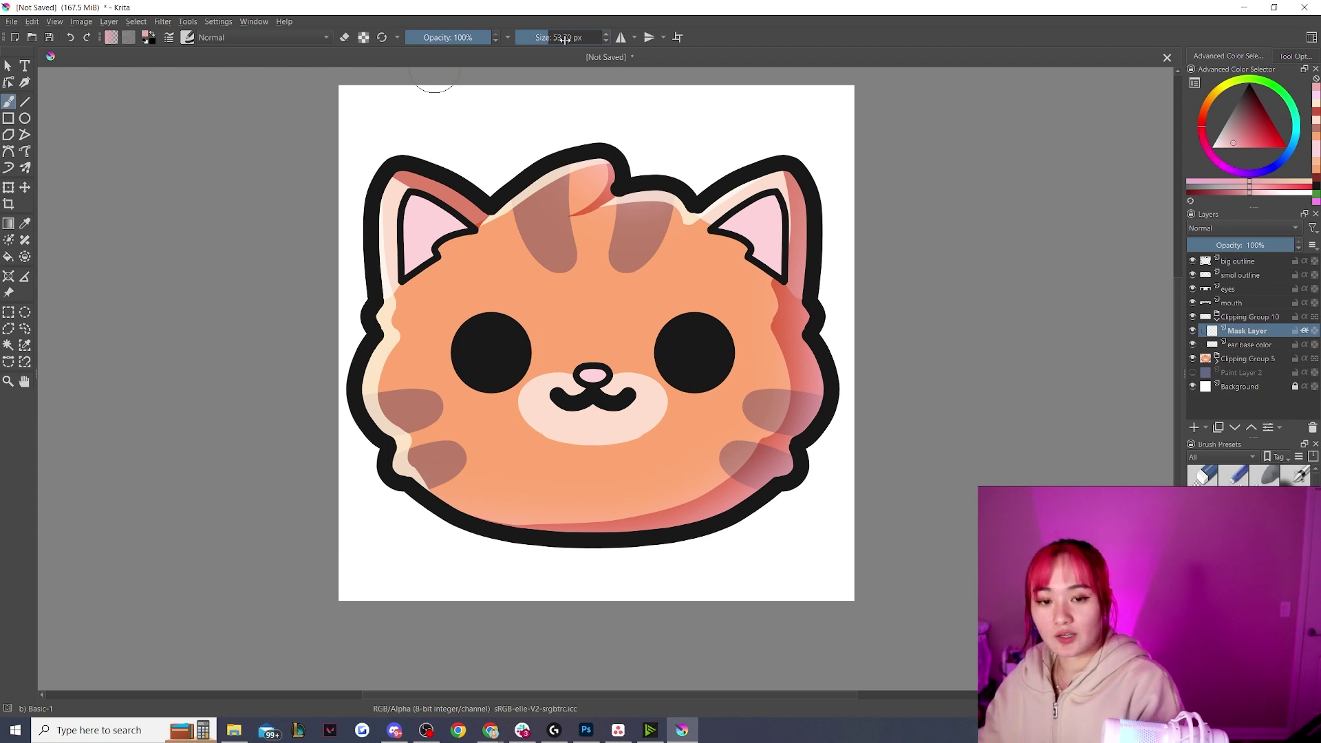
left_click(1237, 144)
- Paint darker pink shading along the right and lower edges of both inner ears and across the lower nose
mouse_move(784, 212)
left_mouse_down()
mouse_move(783, 194)
mouse_move(781, 247)
mouse_move(762, 264)
mouse_move(780, 270)
left_mouse_up()
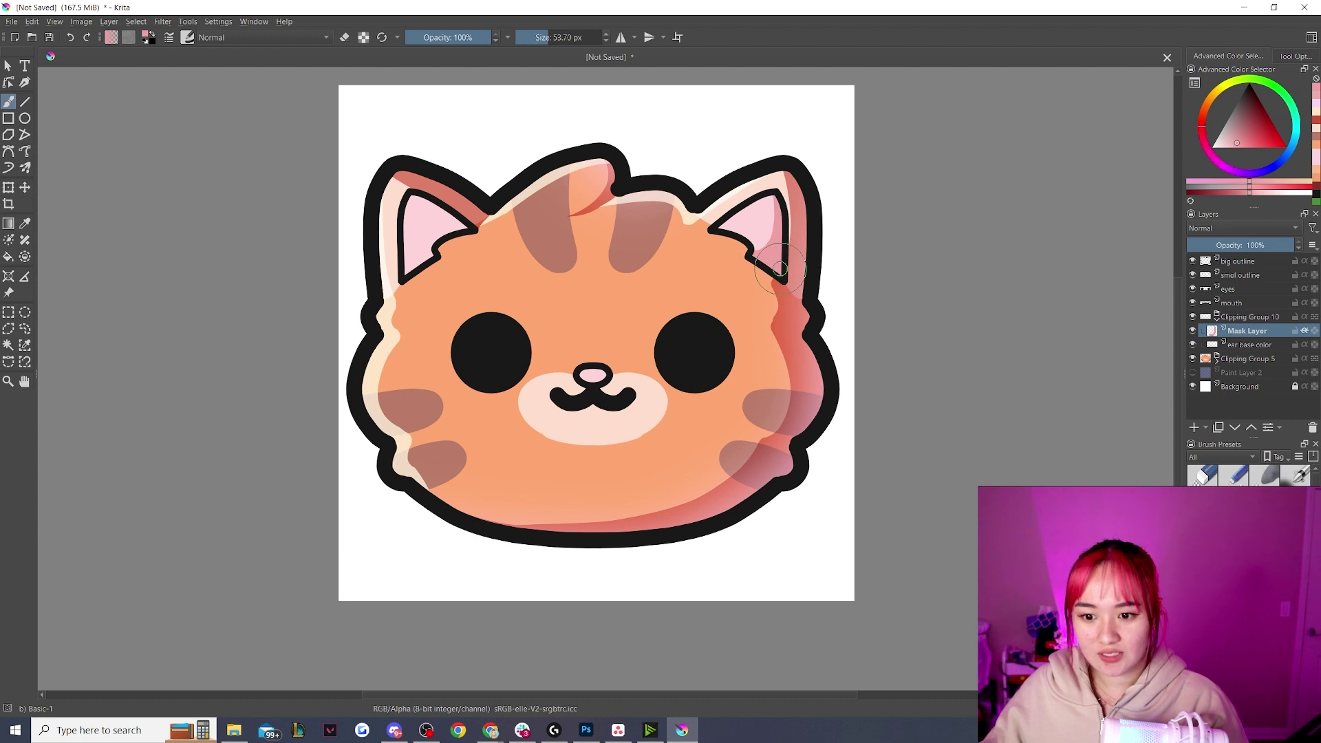
mouse_move(421, 199)
left_mouse_down()
mouse_move(442, 236)
mouse_move(406, 279)
mouse_move(417, 193)
mouse_move(437, 219)
mouse_move(433, 252)
mouse_move(400, 277)
mouse_move(463, 222)
left_mouse_up()
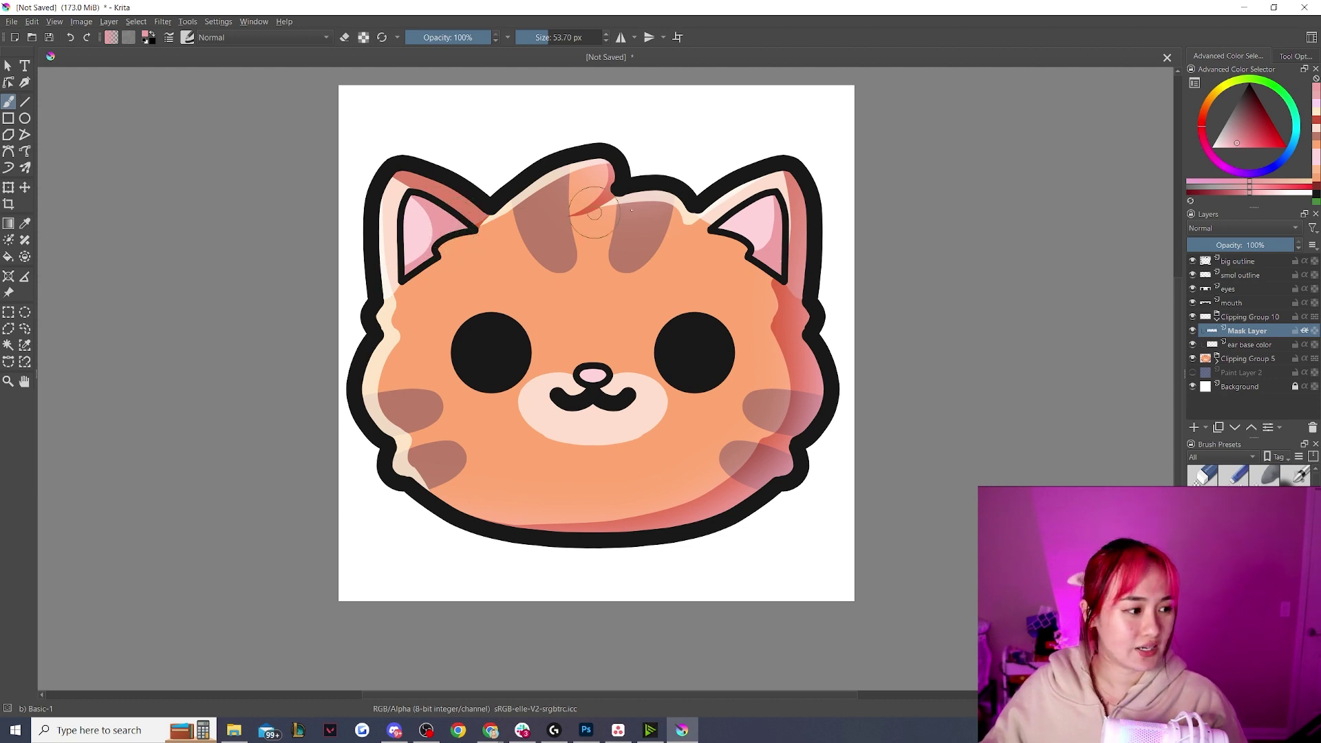
mouse_move(767, 249)
left_mouse_down()
mouse_move(716, 234)
mouse_move(767, 249)
mouse_move(730, 231)
mouse_move(749, 252)
left_mouse_up()
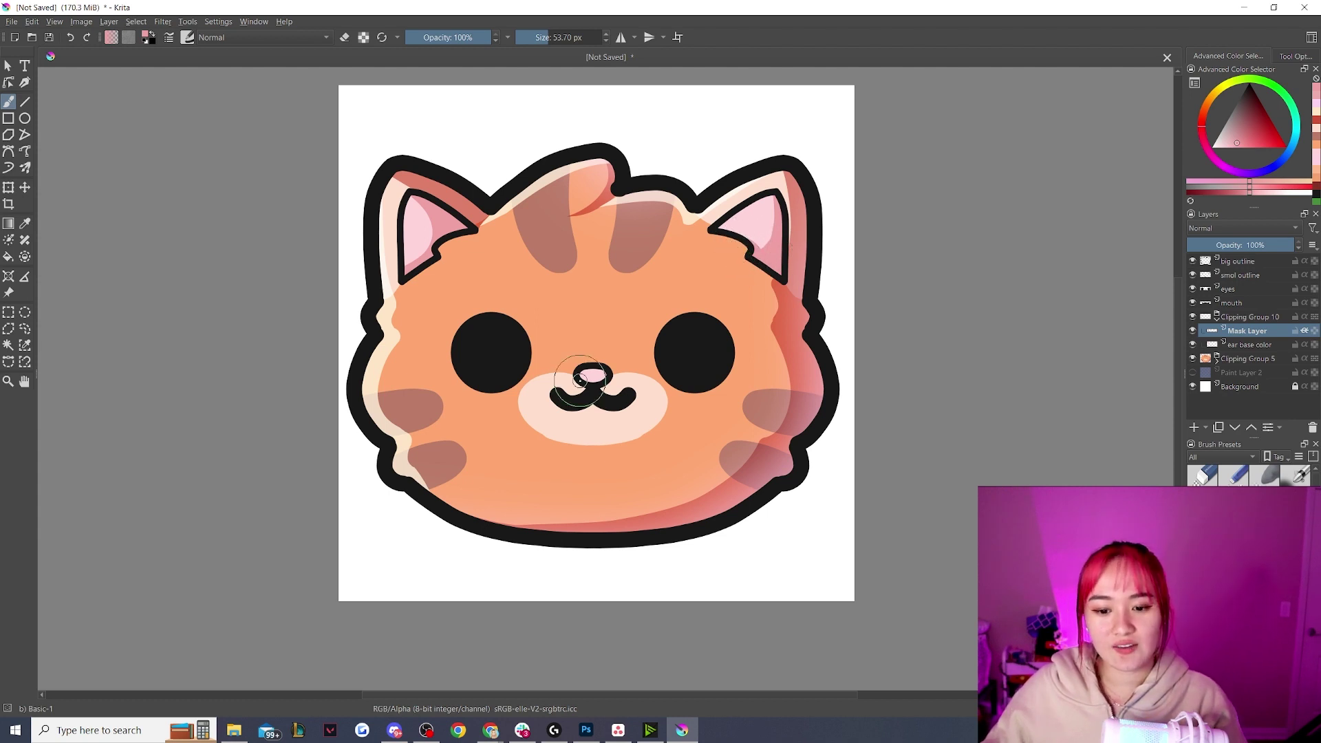
left_click_drag(590, 381, 611, 382)
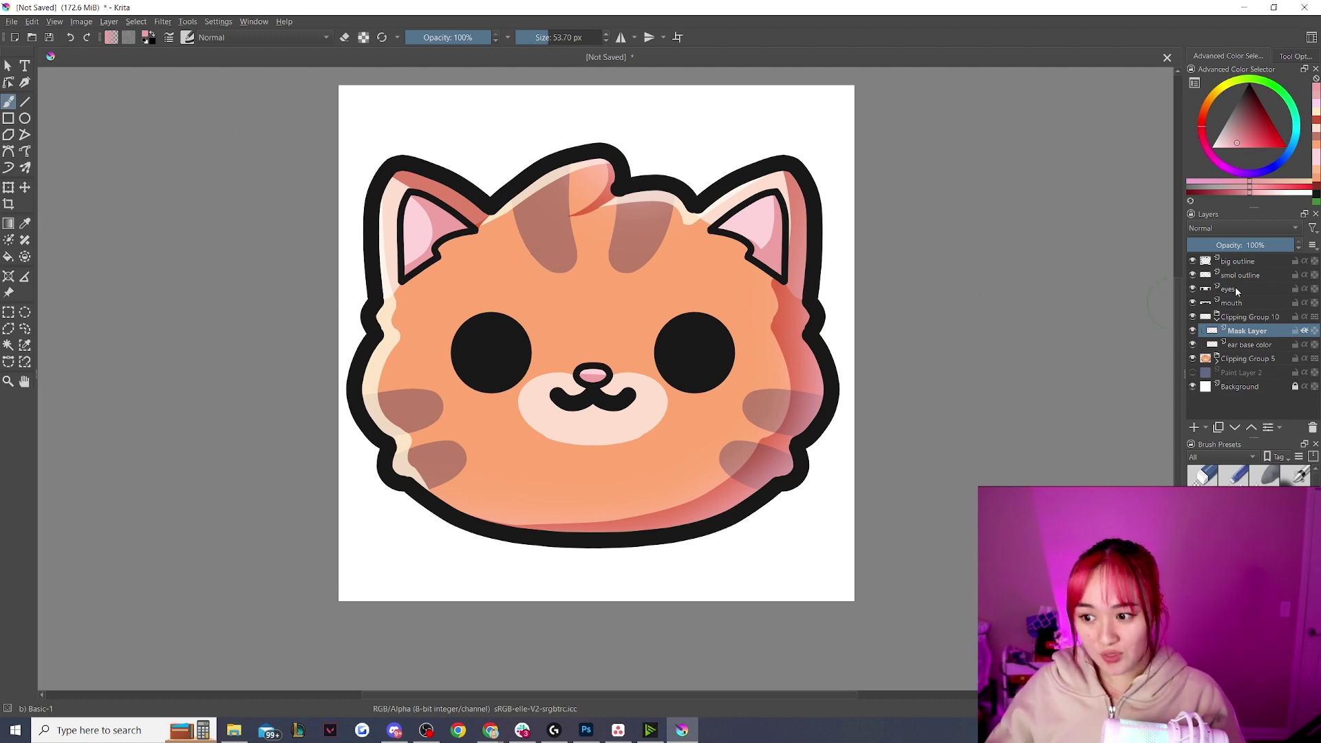
- Add a paint layer directly above the eyes layer and choose the Ellipse tool with white as the colour
left_click(1205, 294)
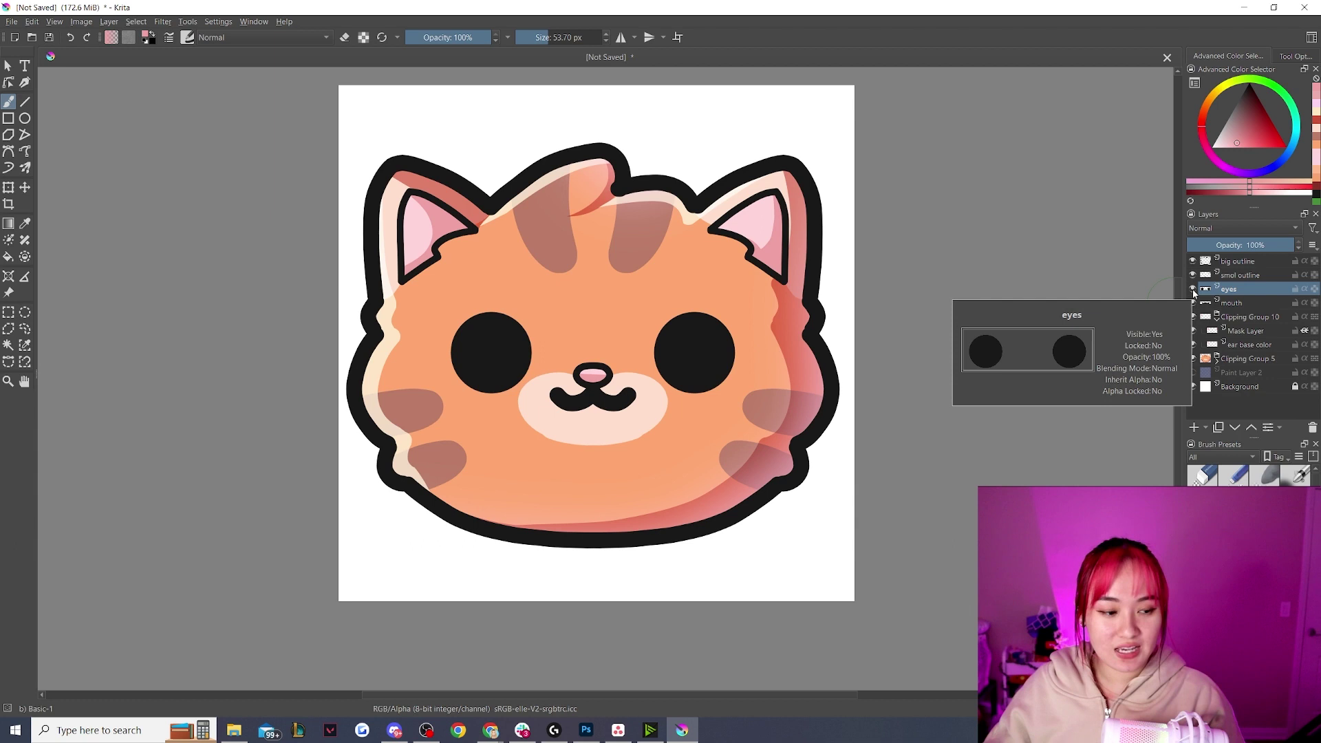
left_click(1194, 292)
left_click(1194, 291)
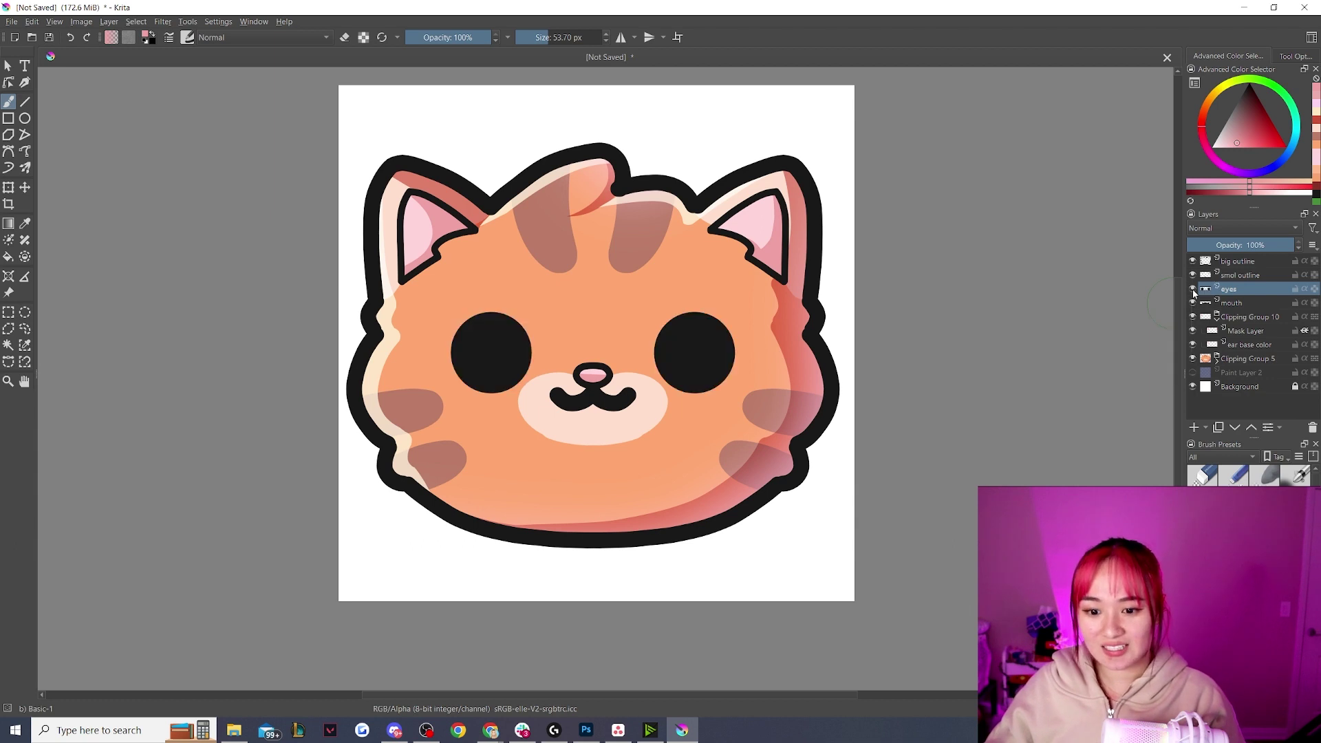
left_click(1197, 428)
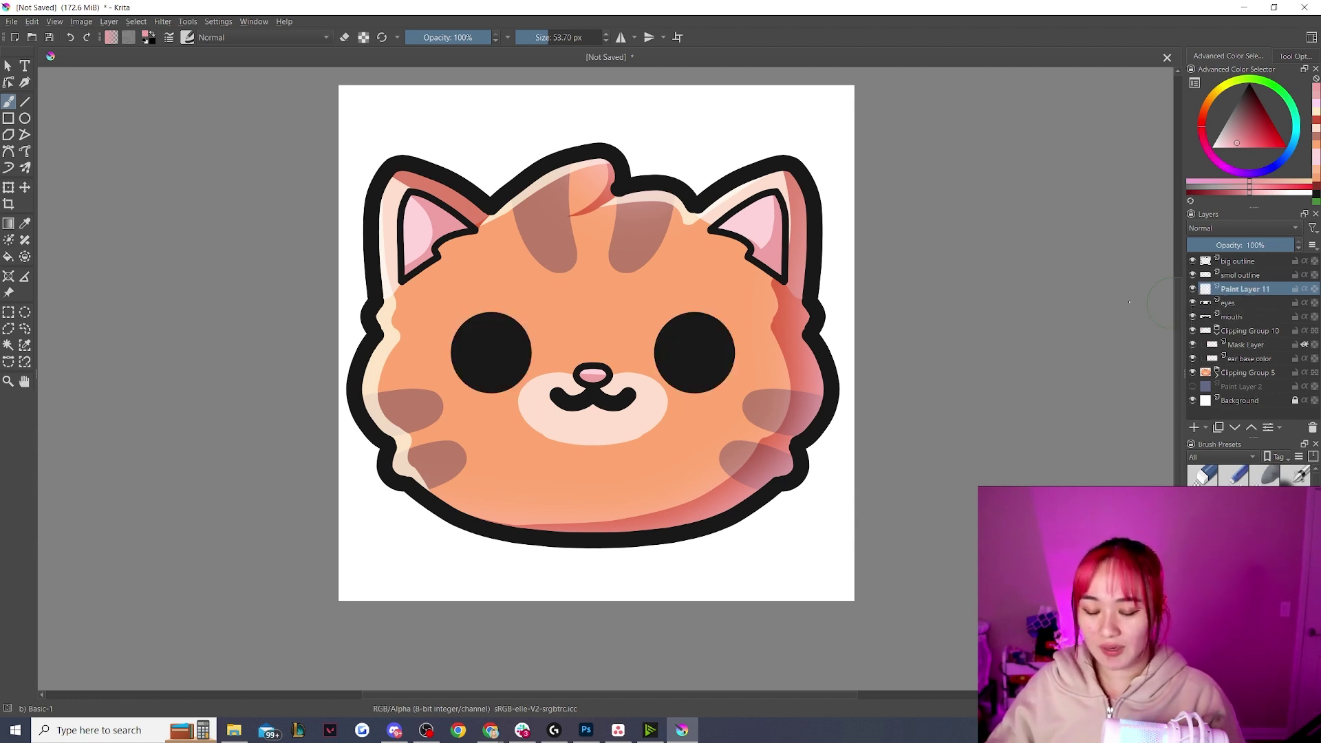
left_click(25, 119)
left_click_drag(1241, 146, 1212, 148)
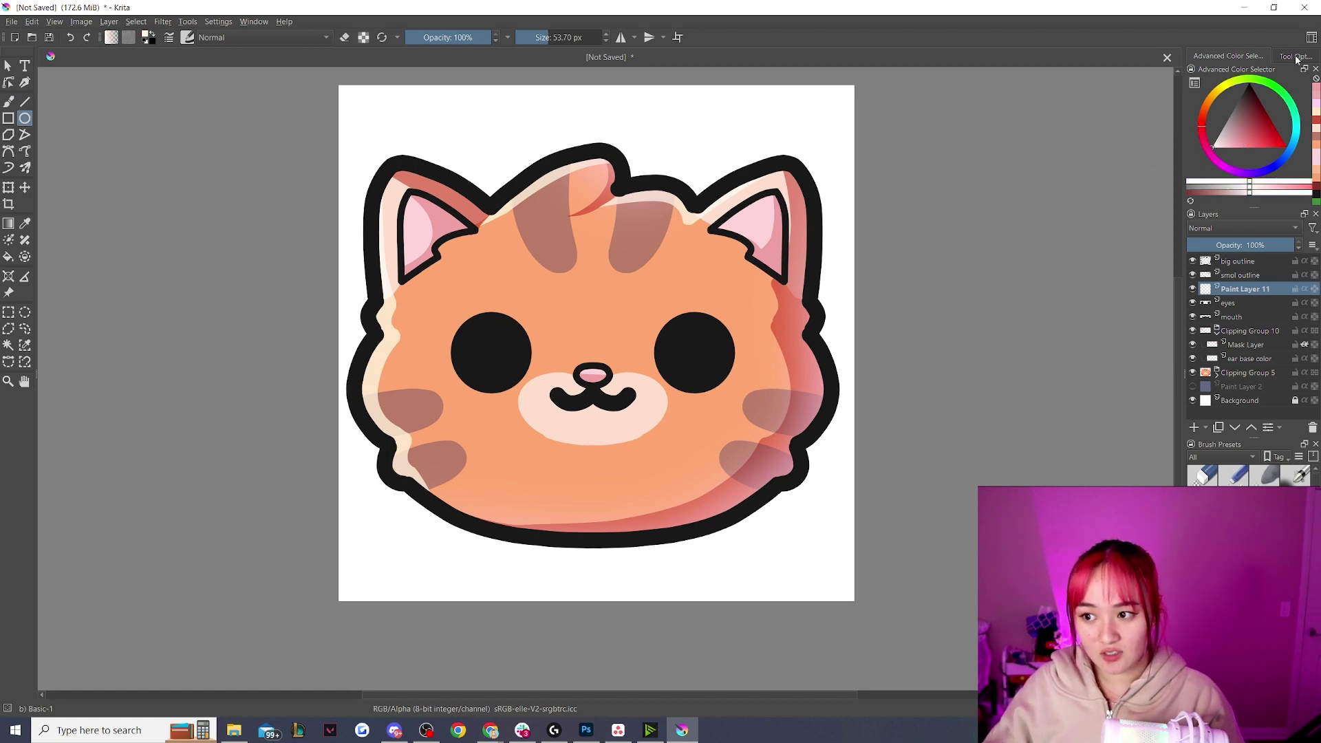
left_click_drag(461, 330, 490, 425)
key("ctrl+z")
key("ctrl+z")
- Draw a small white filled circle as a highlight in the upper part of the left eye
left_click_drag(504, 351, 475, 337)
key("t")
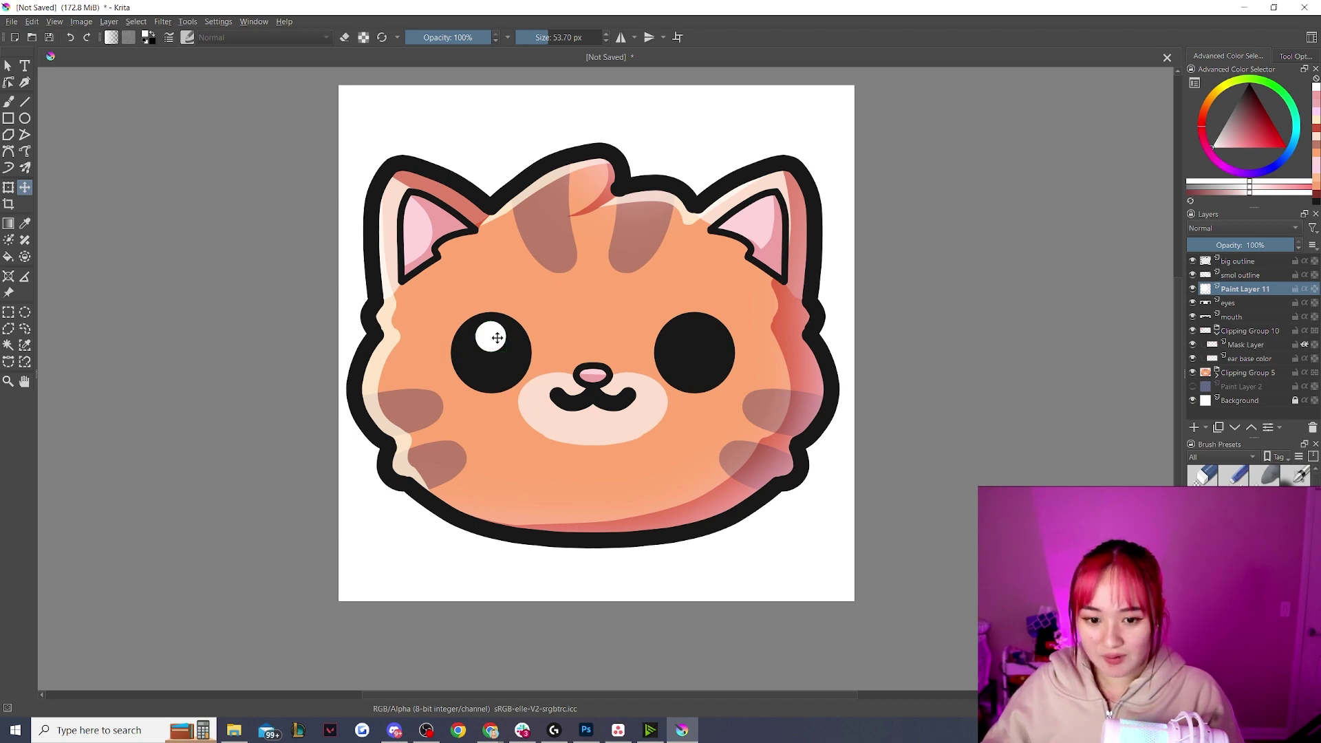
- Duplicate the eye highlight layer and move the copy horizontally to the matching spot in the right eye
key("ctrl+j")
key("v")
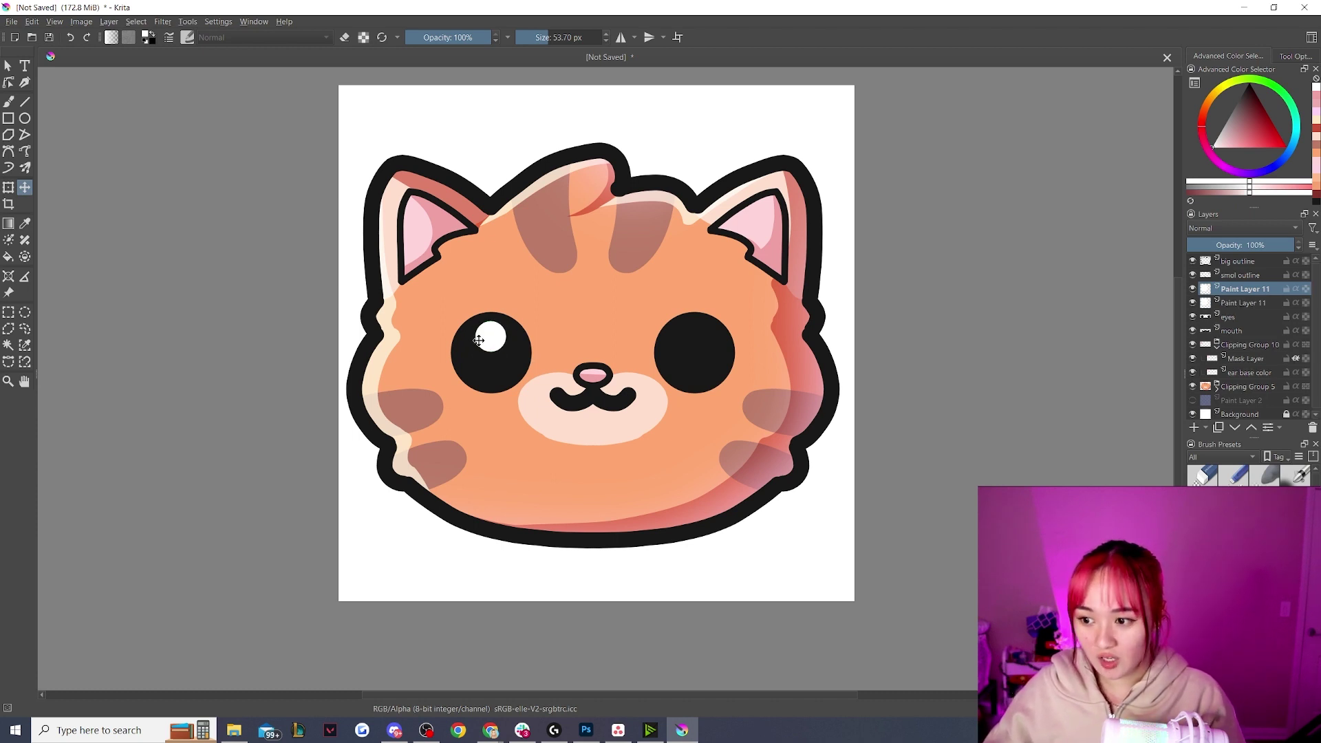
left_click_drag(485, 335, 492, 335)
key("shift+Right")
key("shift+Right")
key("shift+Right")
key("shift+Right")
key("shift+Right")
key("shift+Right")
key("shift+Right")
key("shift+Right")
key("shift+Right")
key("shift+Right")
key("shift+Right")
key("shift+Right")
key("shift+Right")
key("shift+Right")
key("shift+Right")
key("shift+Right")
key("shift+Right")
key("shift+Right")
key("shift+Right")
key("shift+Right")
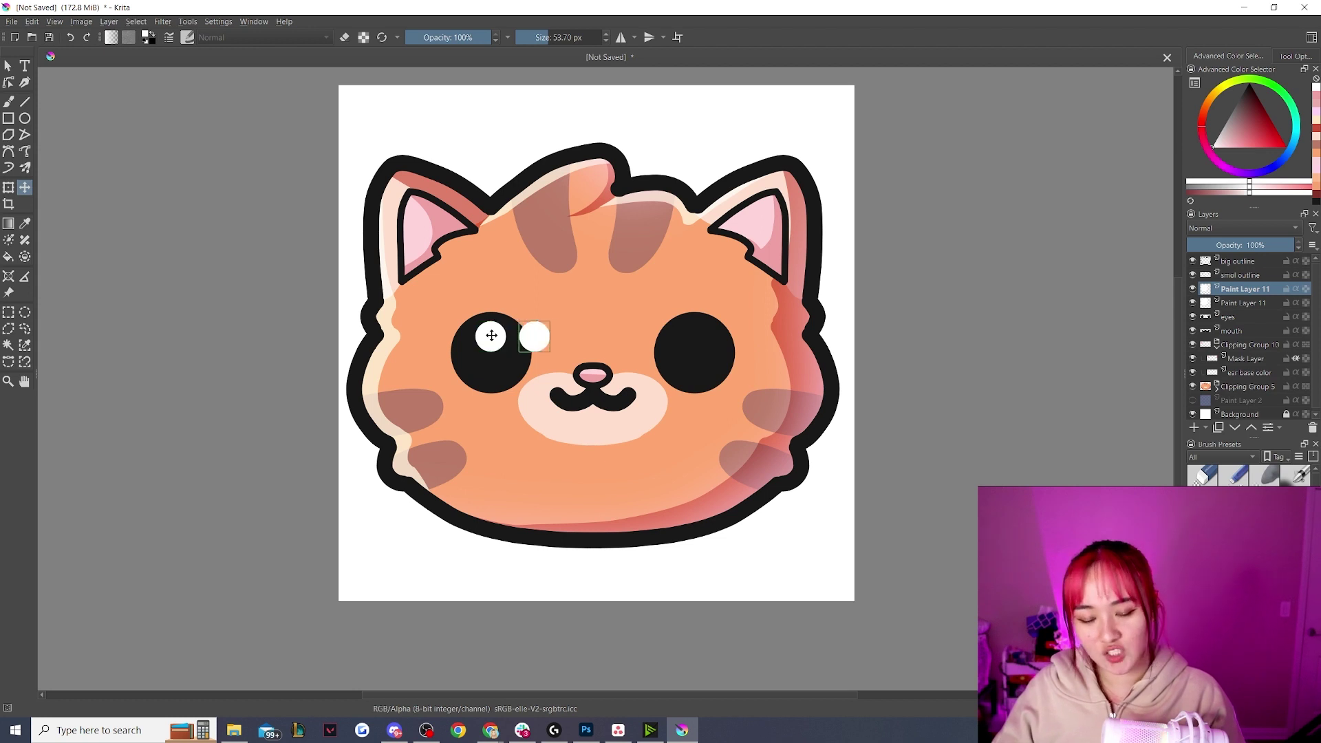
key("shift+Right")
key("shift+Right")
key("shift+Right")
key("shift+Right")
key("shift+Right")
key("shift+Right")
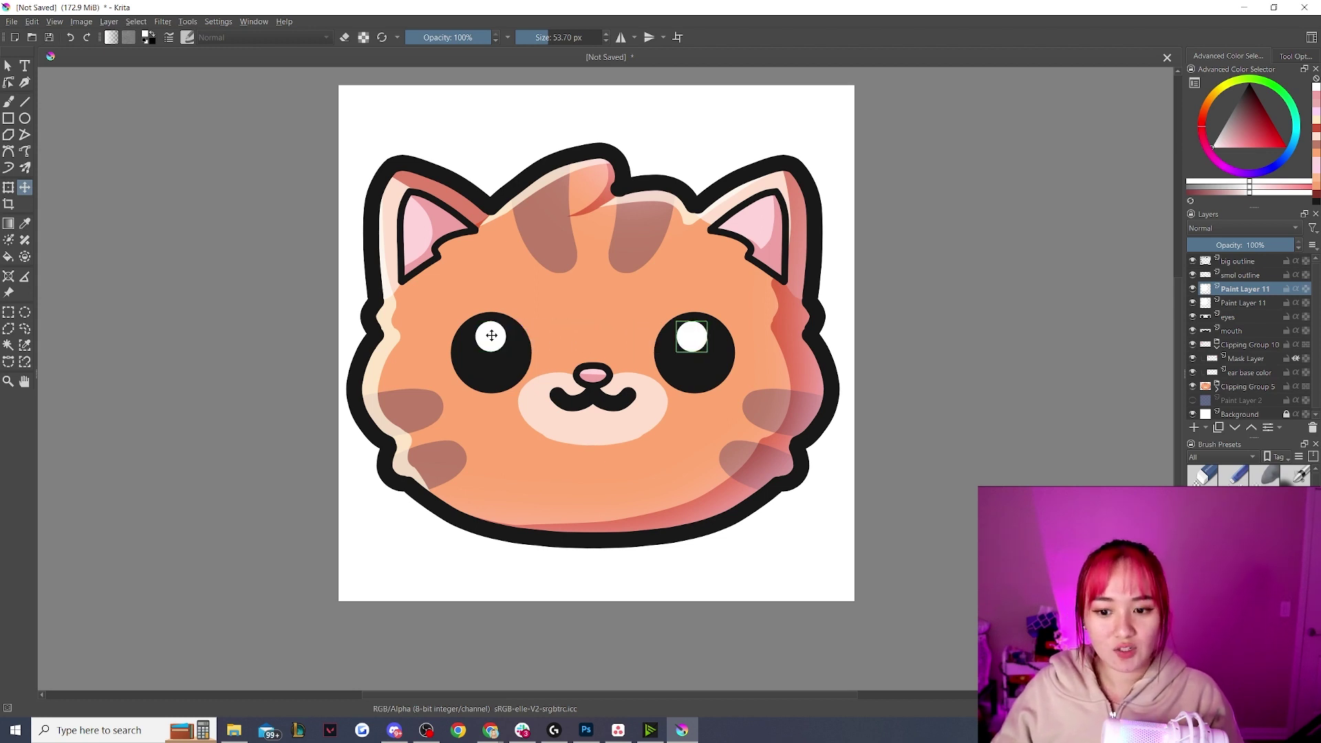
key("shift+Left")
key("shift+Right")
key("Left")
key("Left")
key("Left")
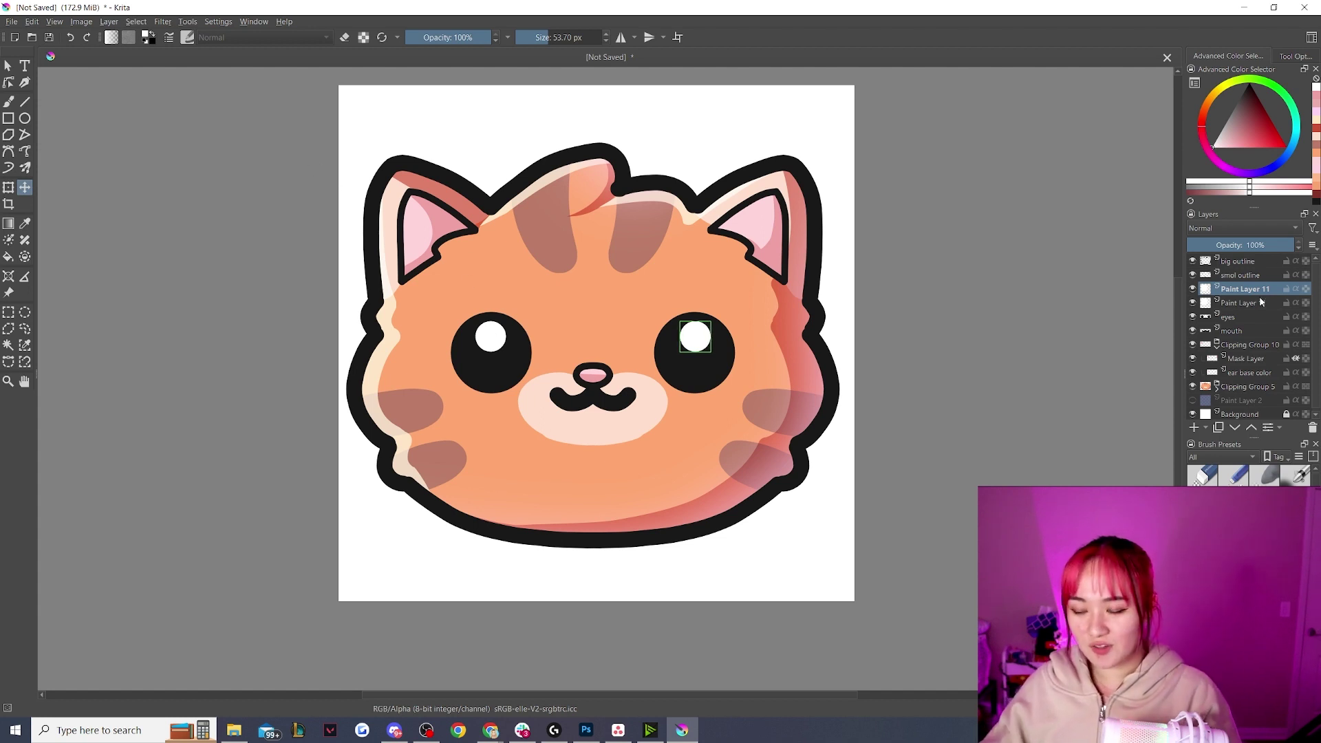
- Merge the two highlight layers, merge the result down into the eyes layer and check the emote at small size
key("ctrl+e")
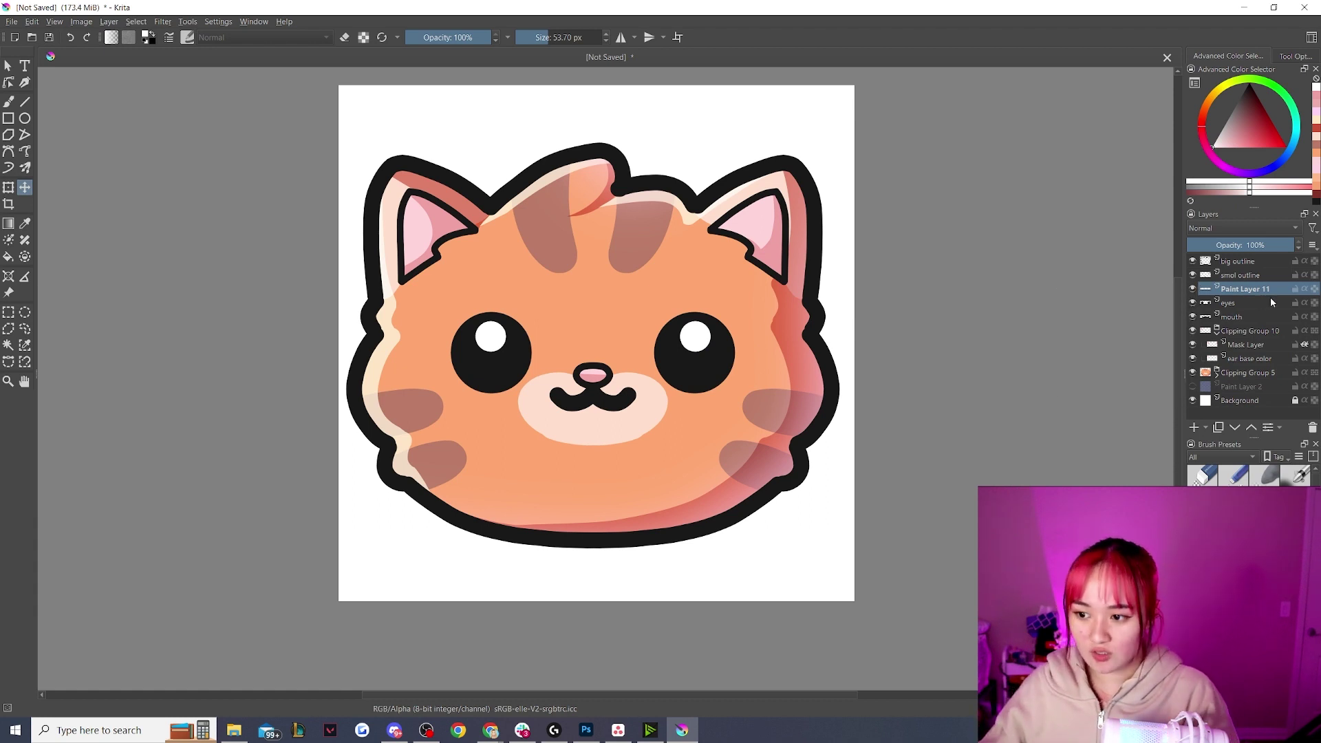
left_click(1190, 289)
left_click(1191, 290)
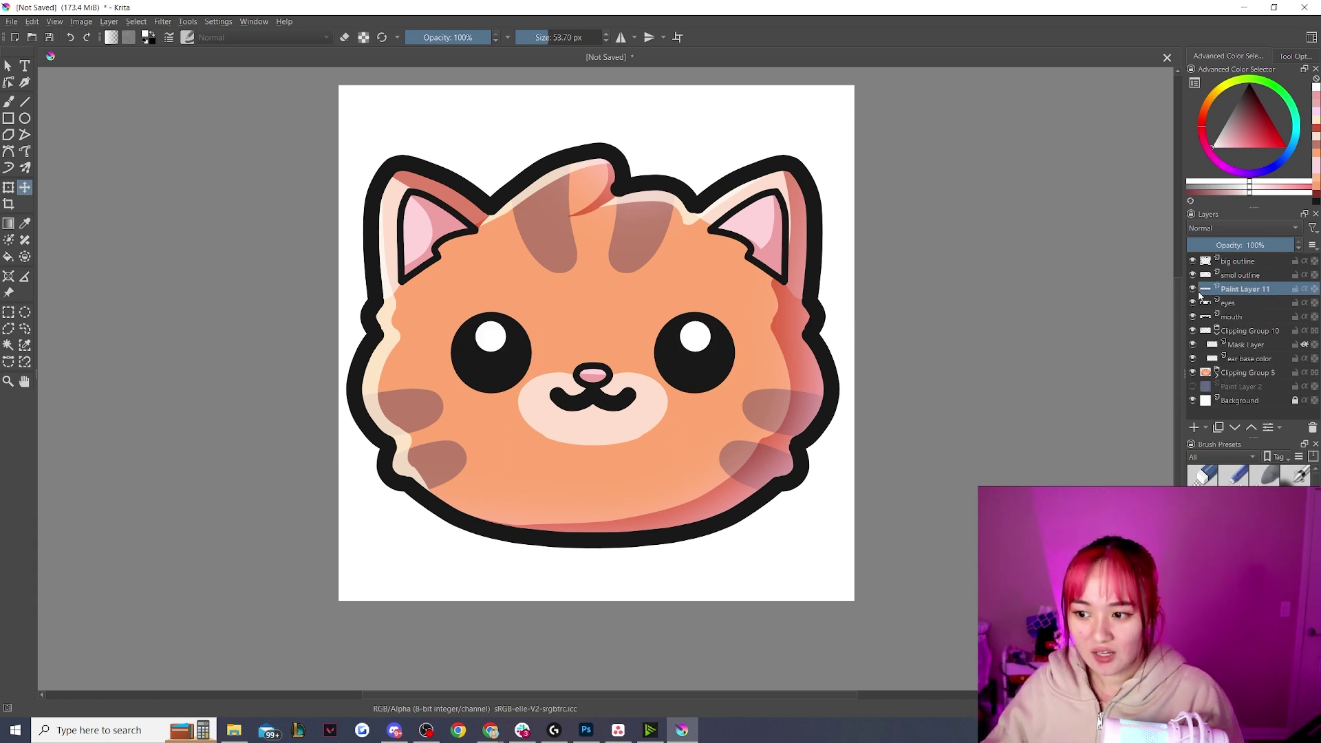
key("ctrl+e")
left_click(1193, 290)
left_click(1193, 289)
left_click(1192, 289)
left_click(1193, 290)
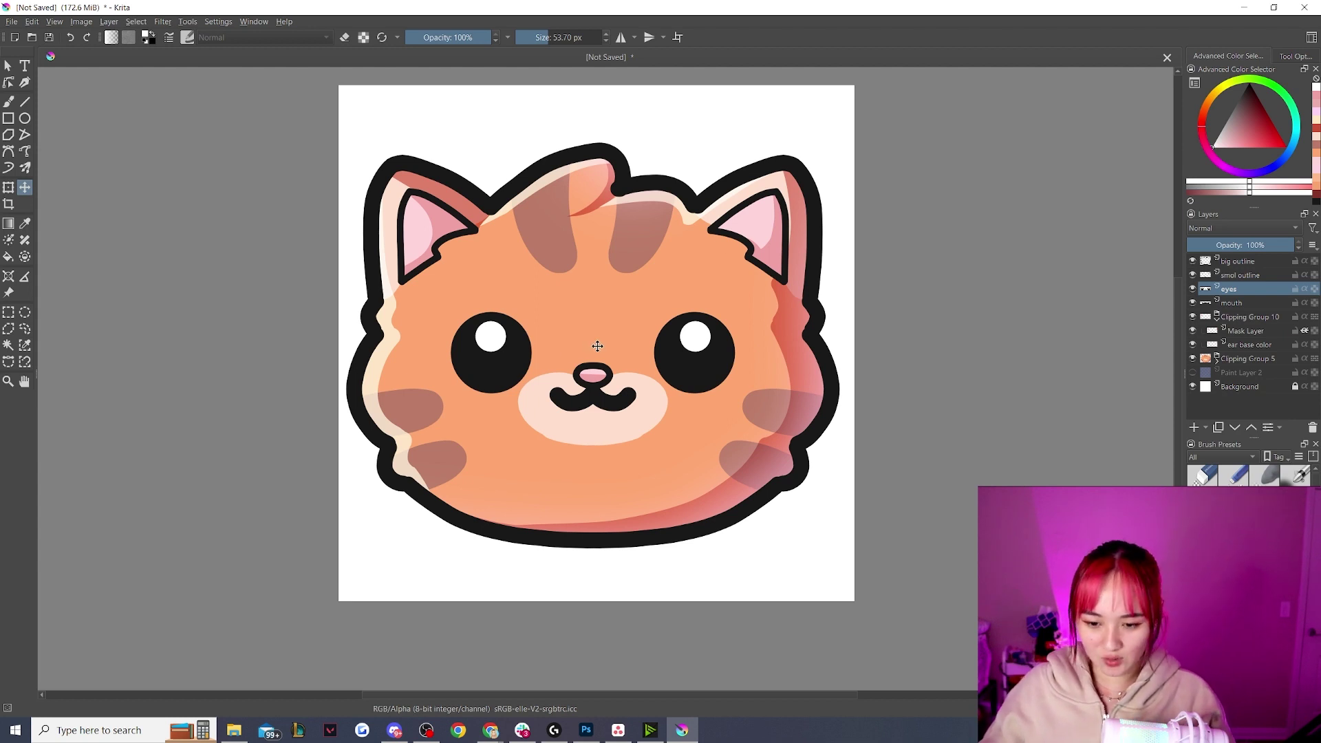
scroll(600, 369, "down", 6)
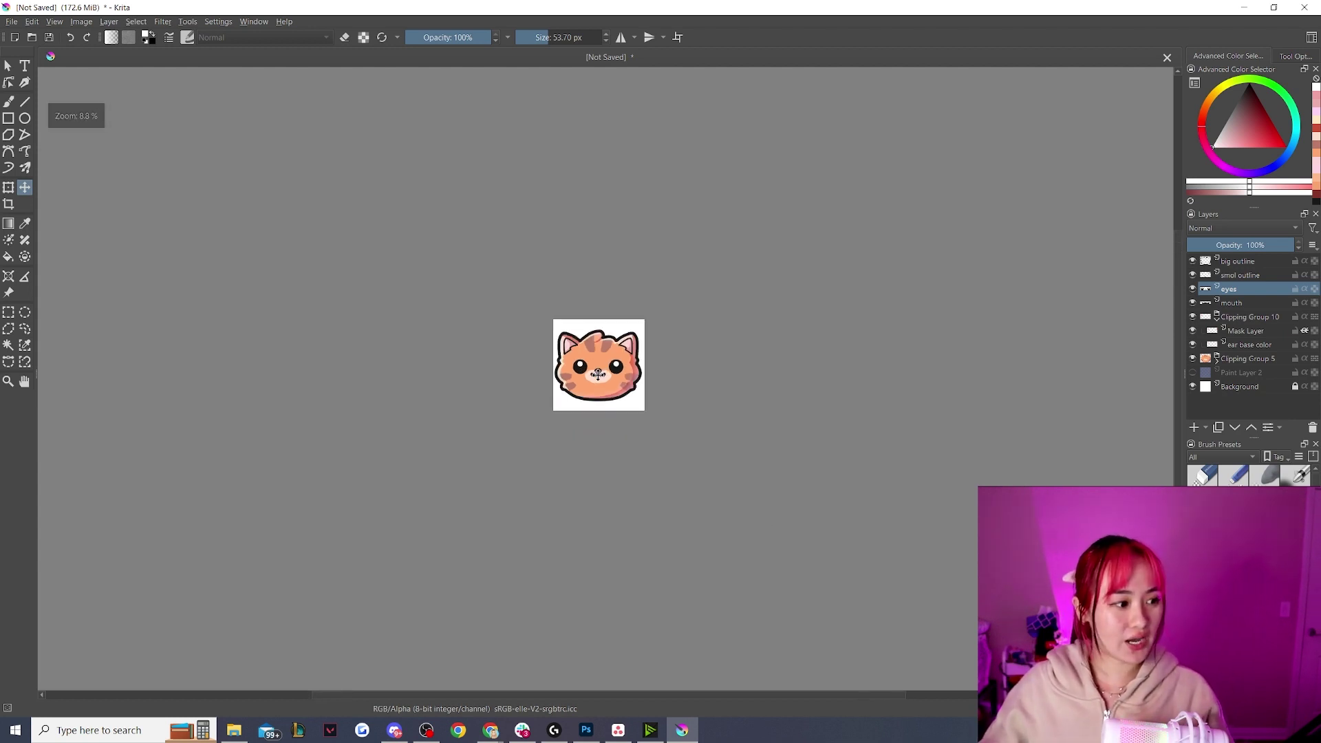
scroll(614, 380, "up", 7)
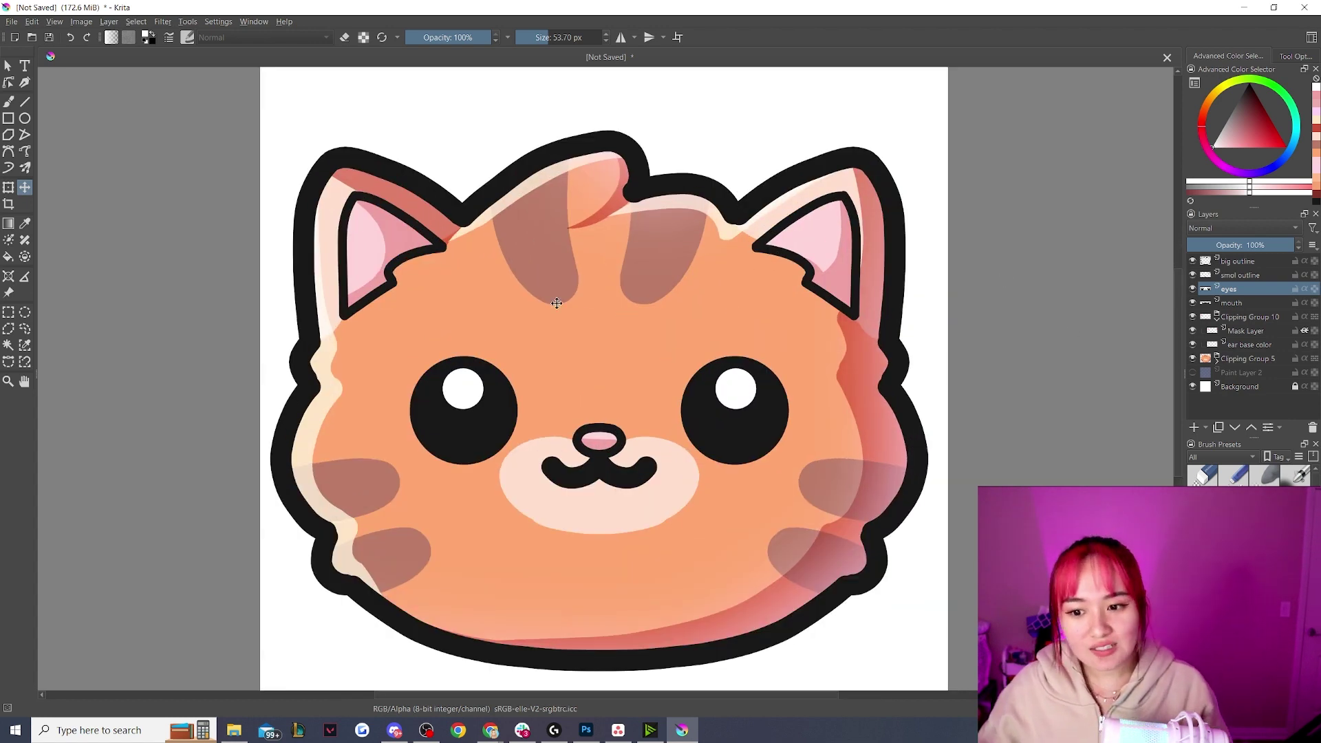
- Put the smol outline layer into a quick clipping group
scroll(557, 303, "down", 1)
left_click(1250, 279)
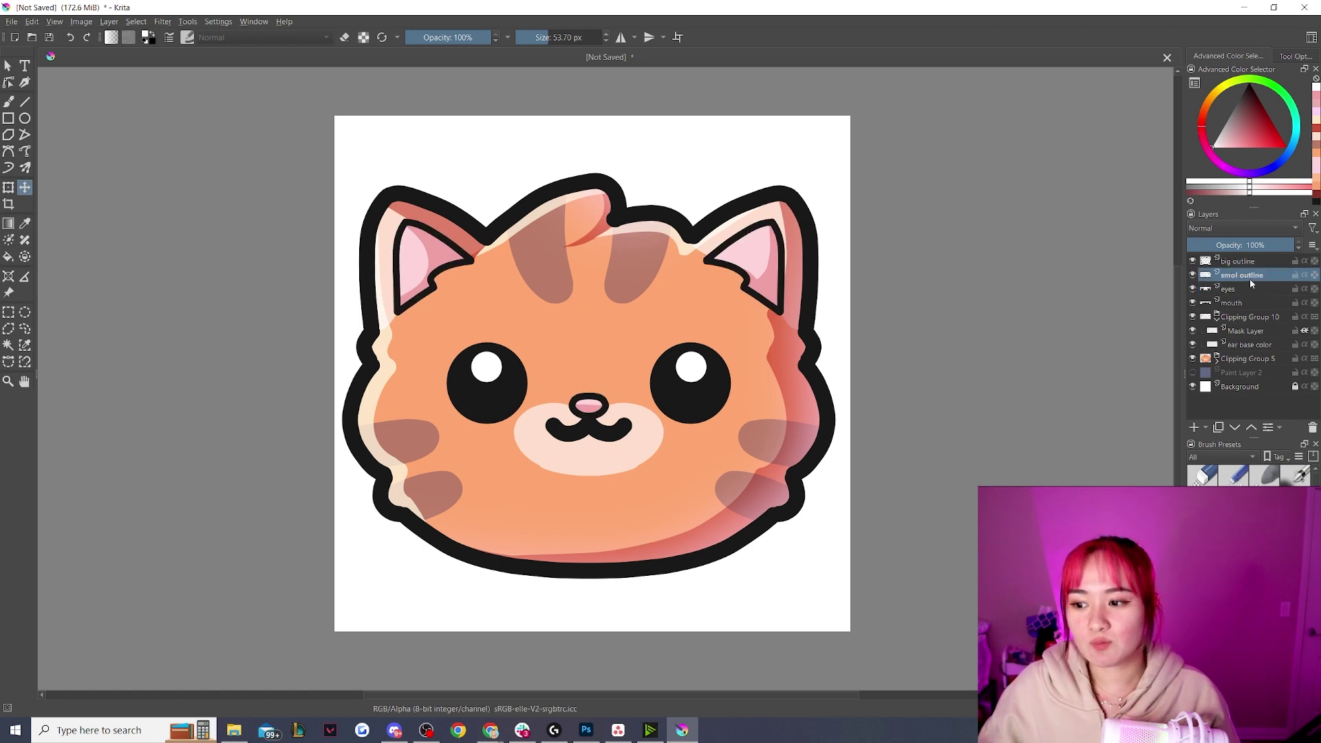
right_click(1250, 279)
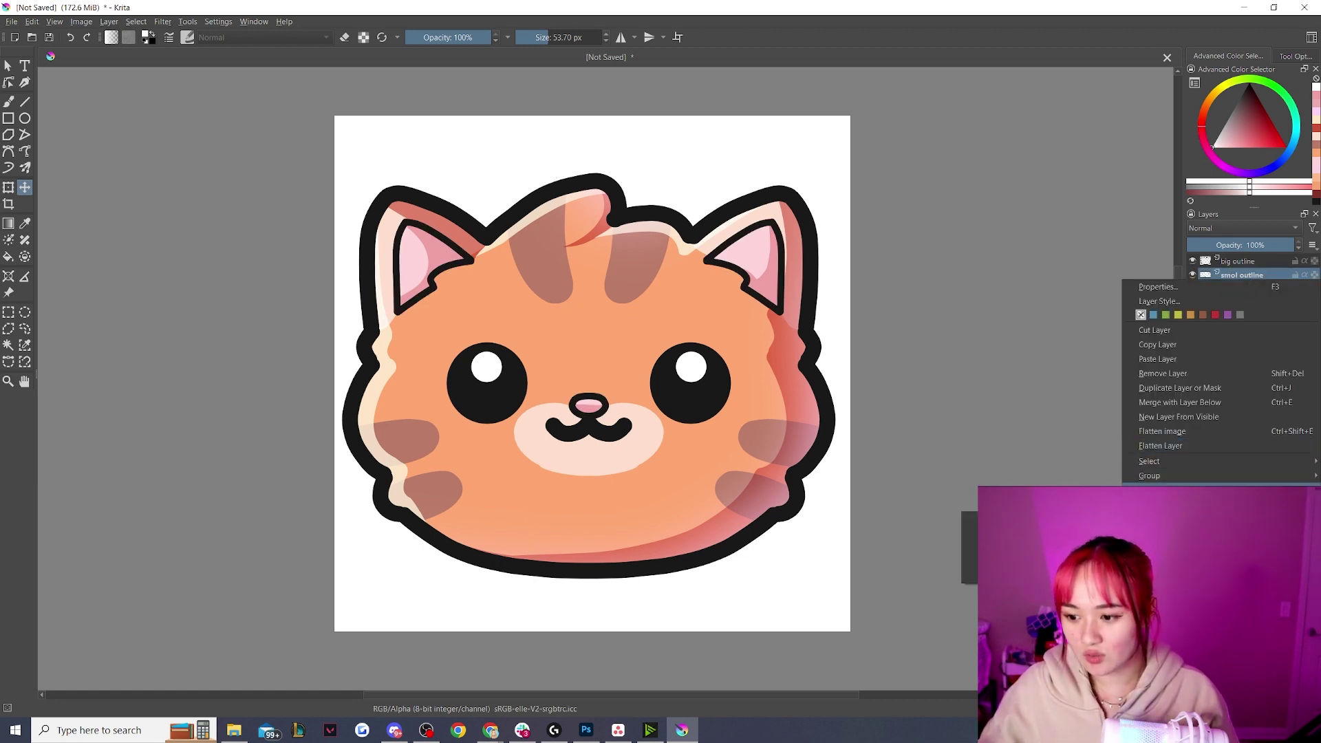
mouse_move(1163, 476)
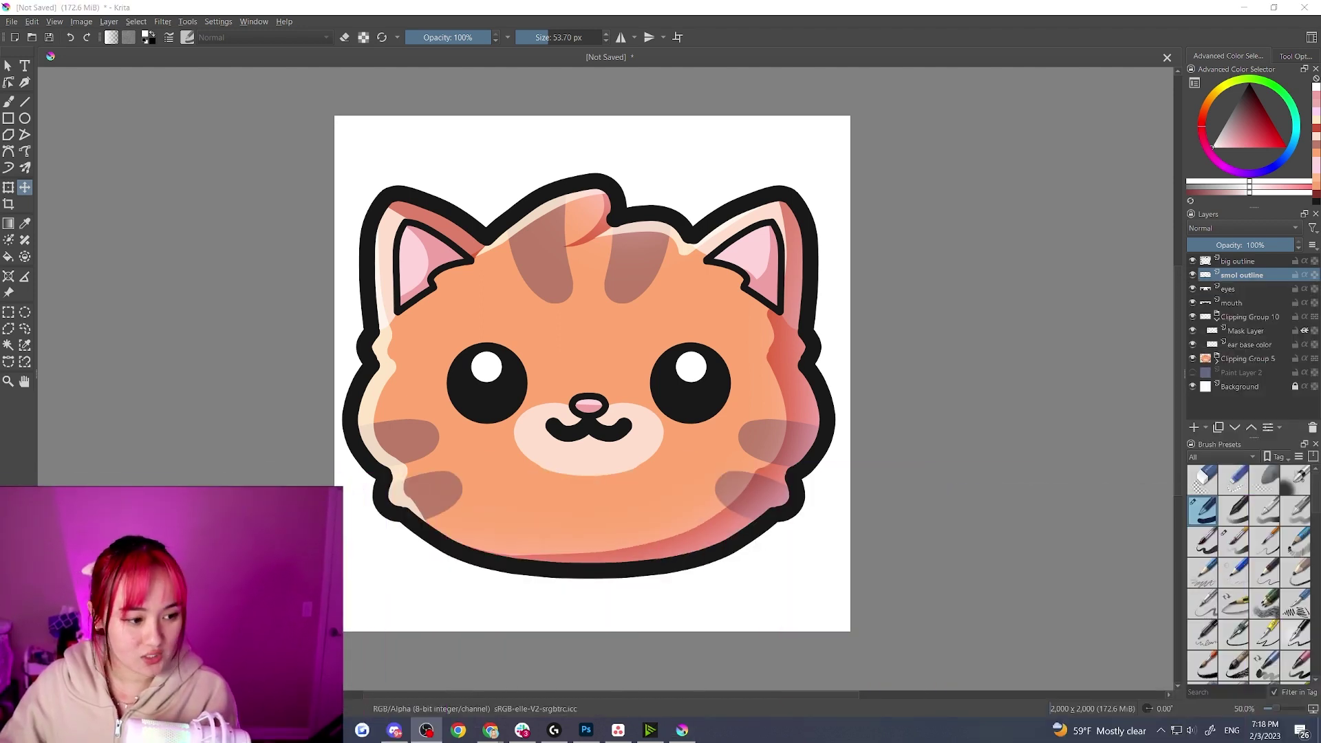
right_click(1124, 277)
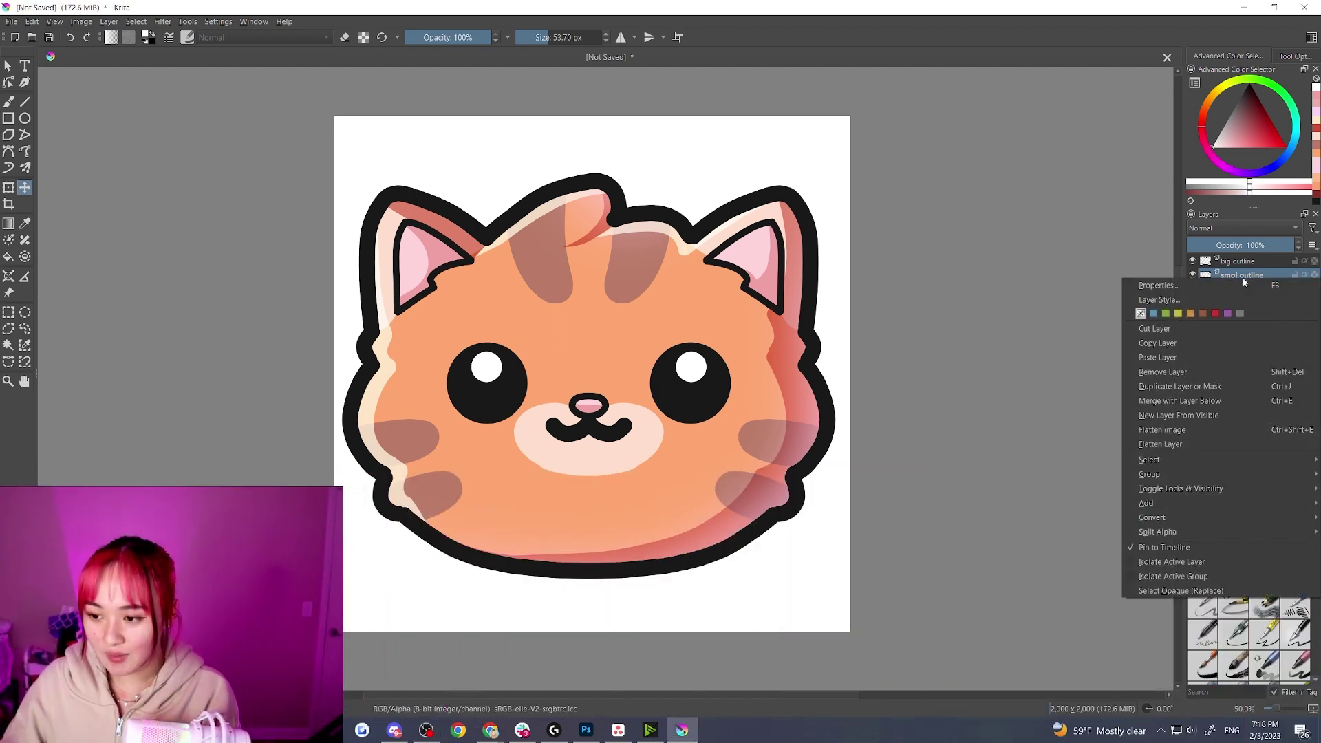
mouse_move(1147, 474)
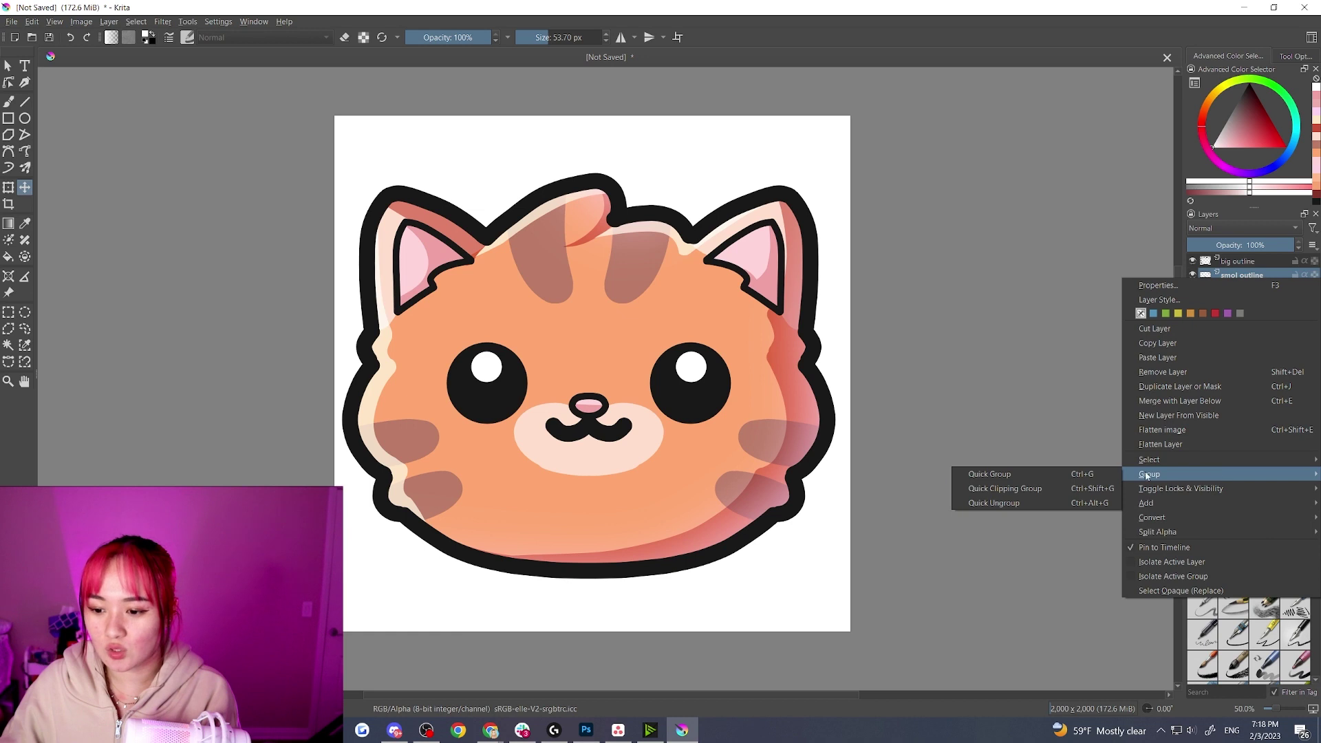
left_click(1036, 489)
- Sample the pink of the left ear, darken it to a deep muted red and fill the new clipping group's mask layer with it
key("p")
left_click(466, 236)
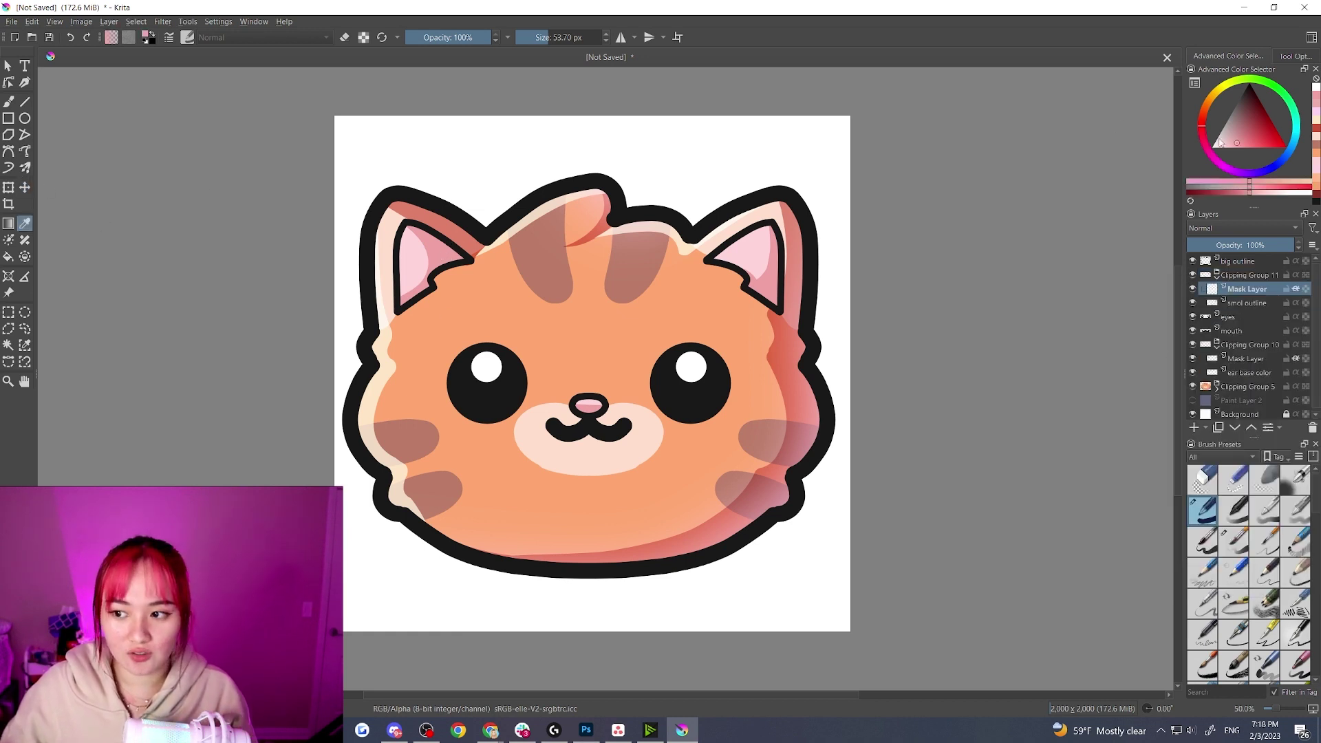
left_click_drag(1244, 134, 1247, 112)
left_click(9, 258)
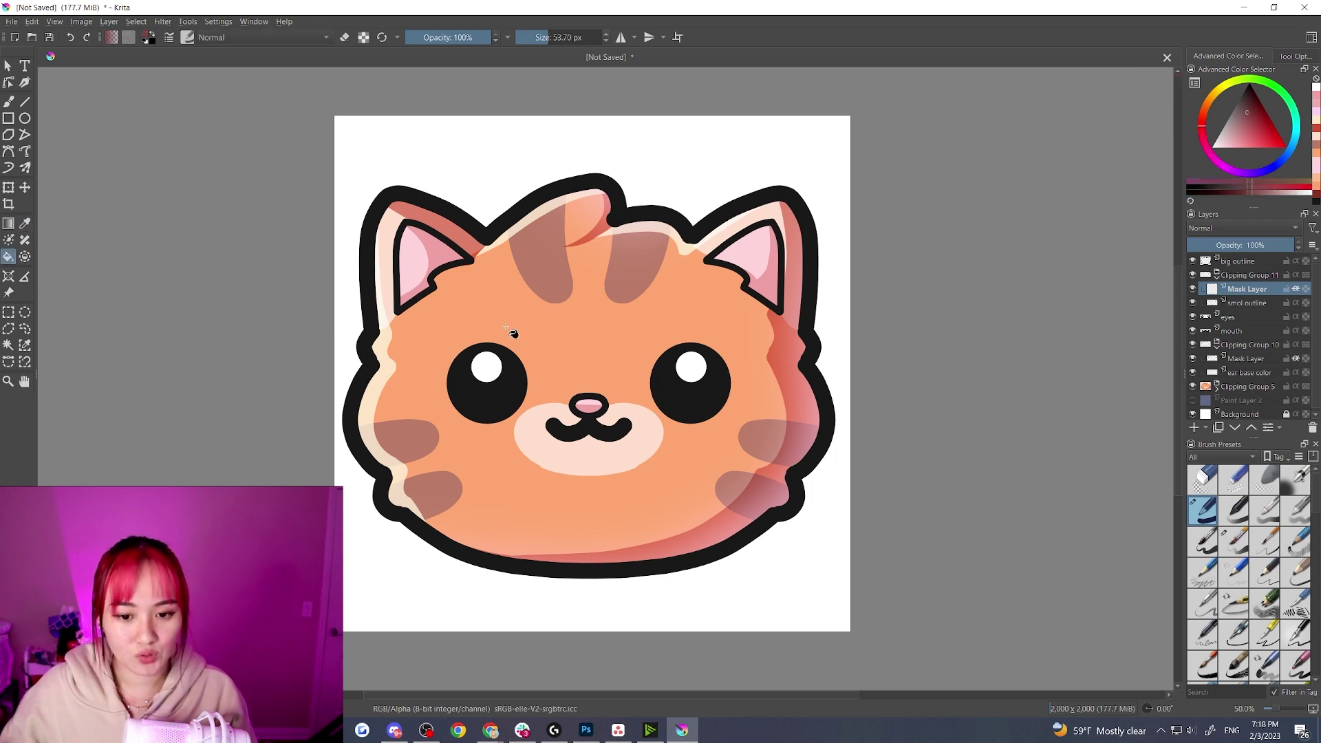
left_click(564, 334)
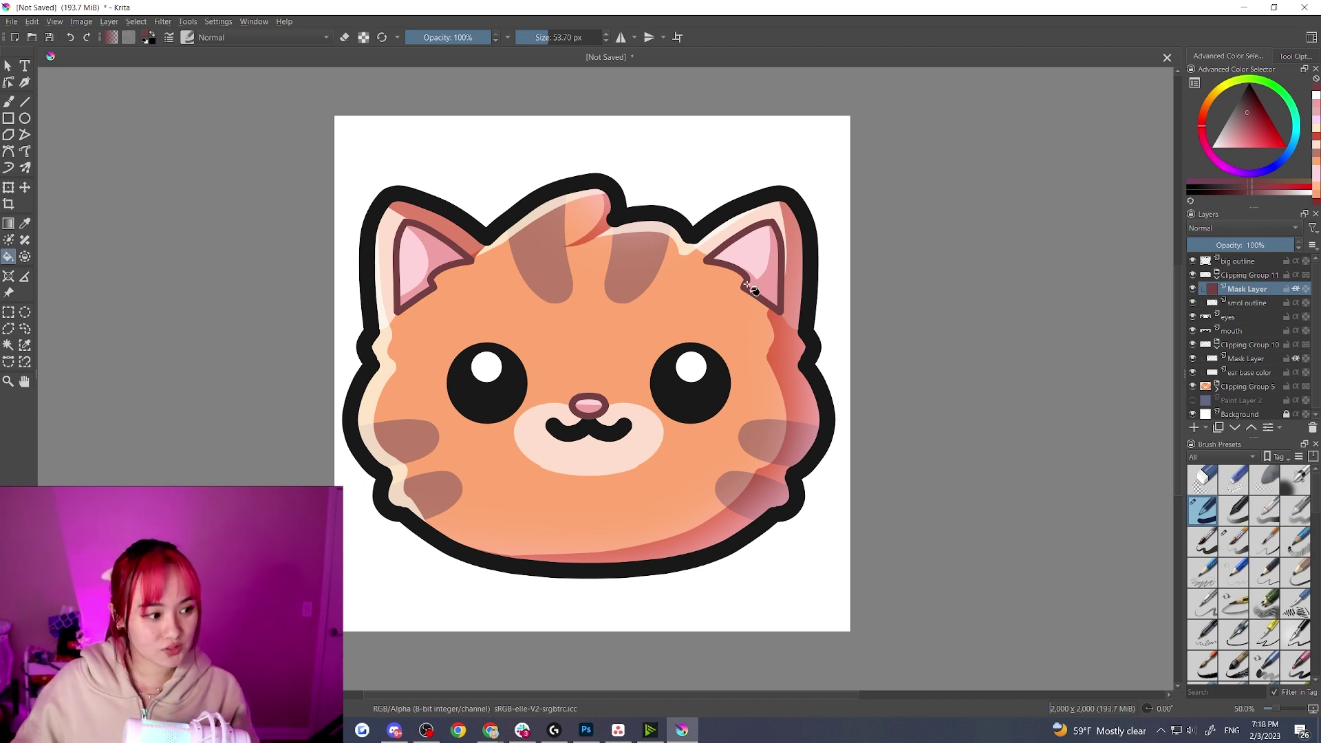
- Hide the Background layer so the canvas is transparent and check the emote at small size
left_click(8, 312)
scroll(1247, 316, "down", 1)
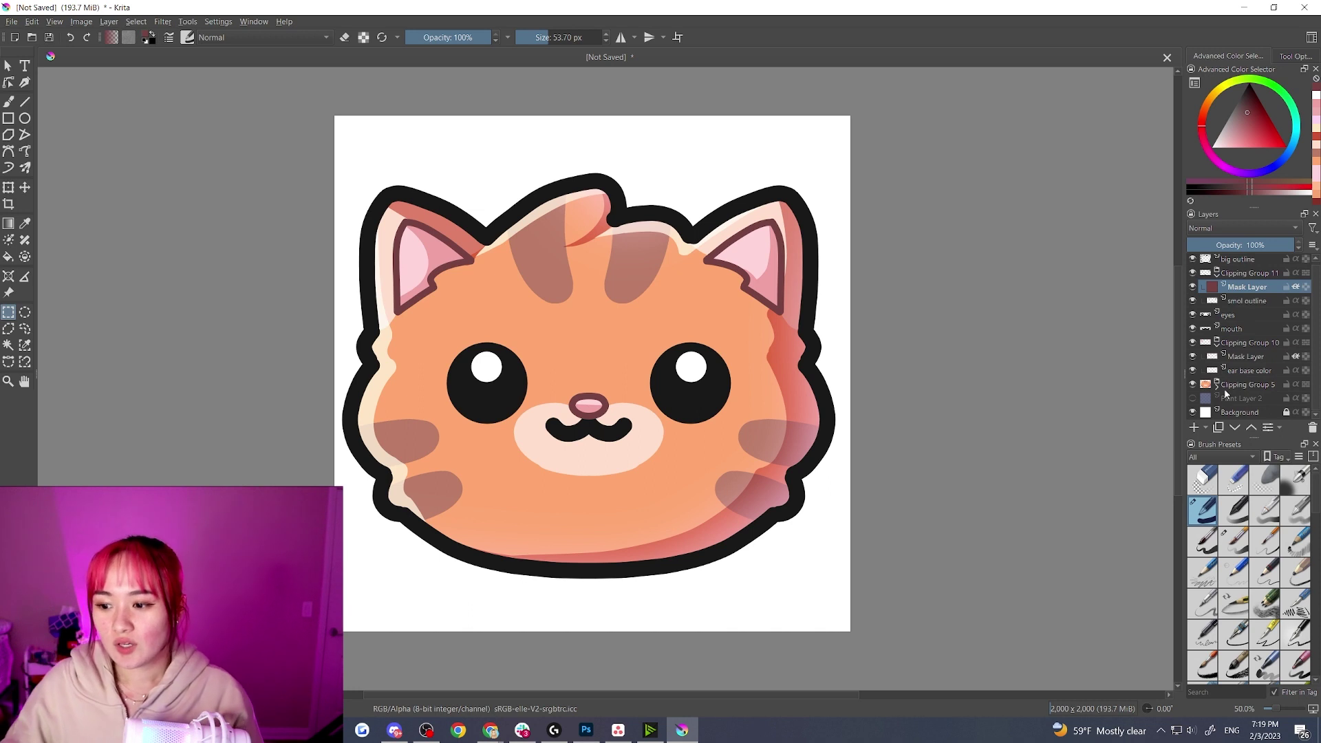
left_click(1194, 413)
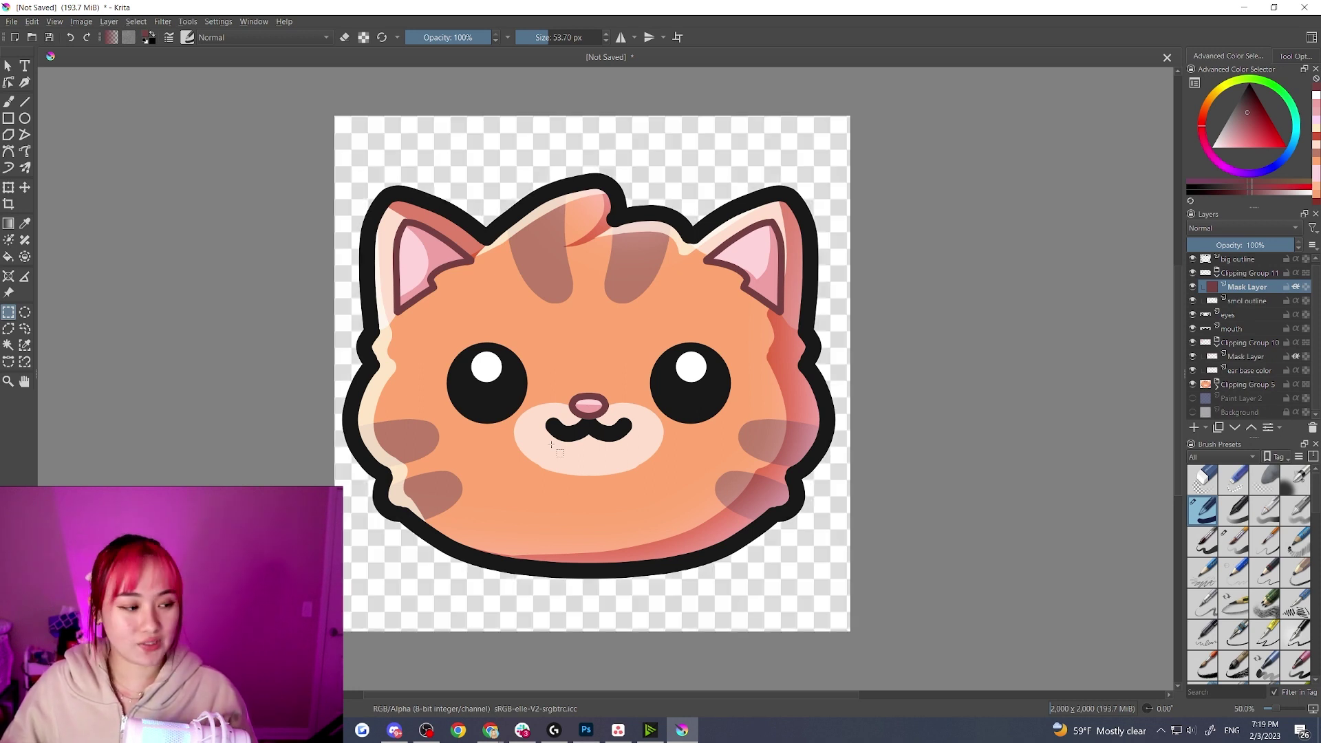
scroll(634, 410, "down", 5)
scroll(596, 357, "up", 3)
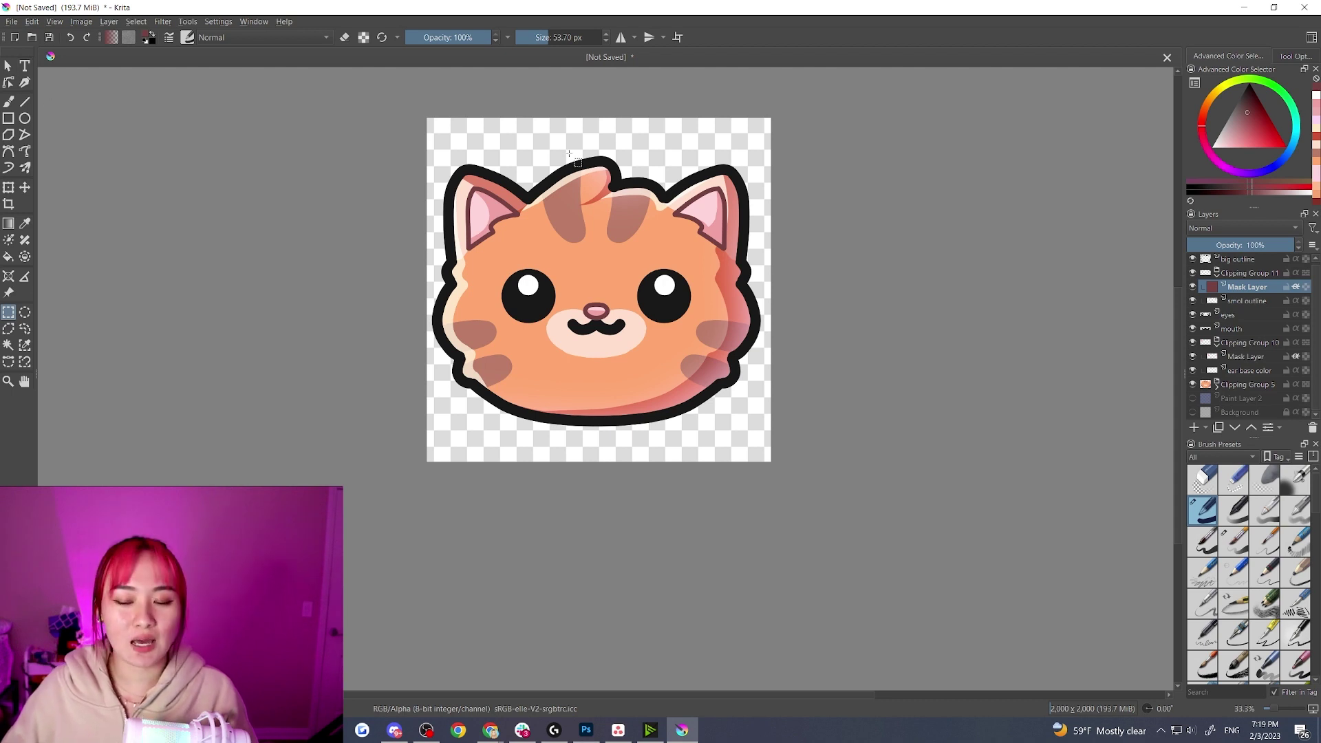
- Export the emote to the Desktop as a PNG image named "tabby cat emote"
left_click(31, 22)
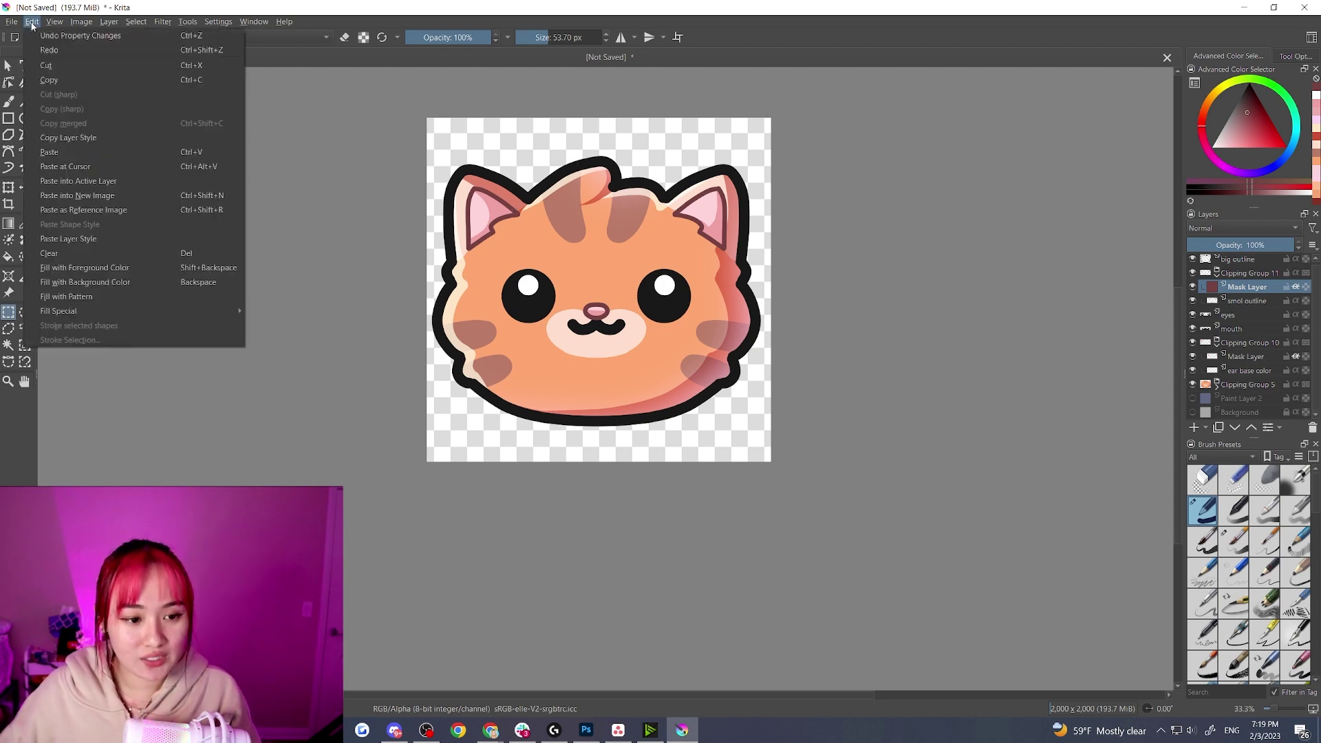
mouse_move(11, 21)
left_click(58, 137)
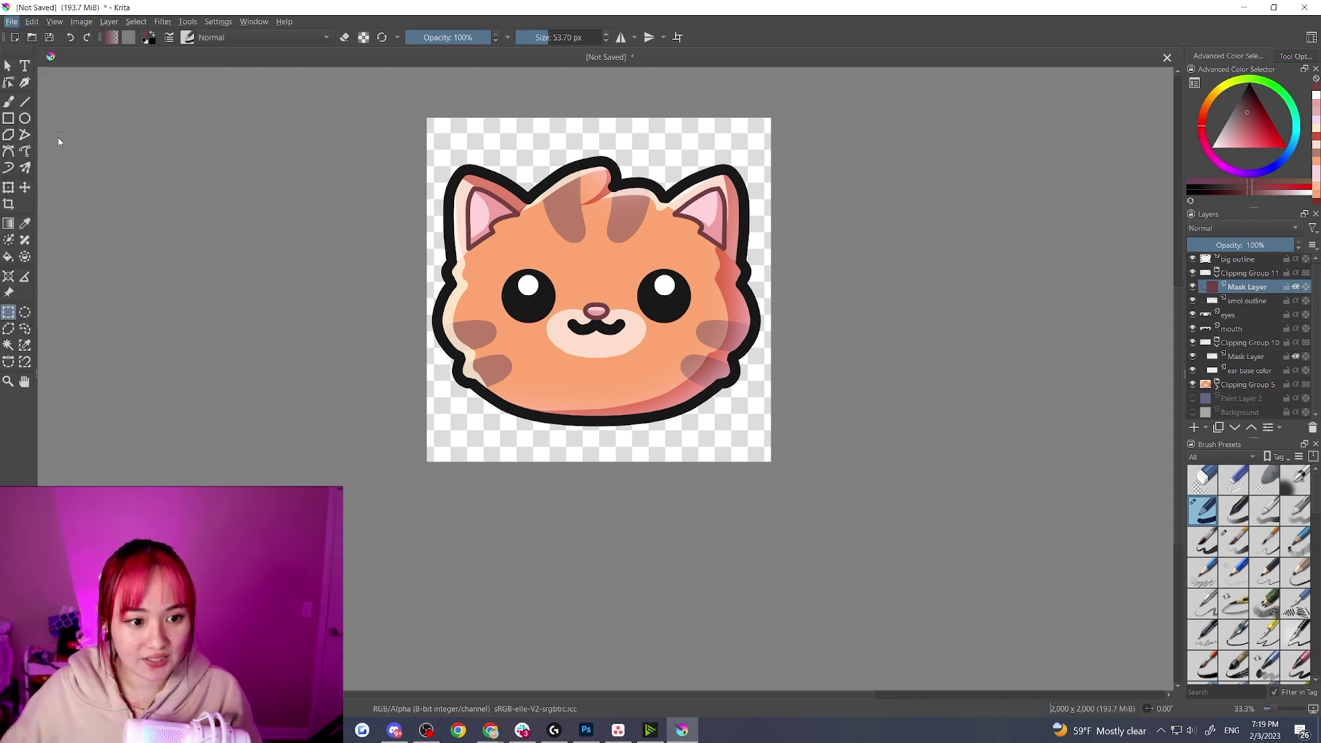
left_click(265, 334)
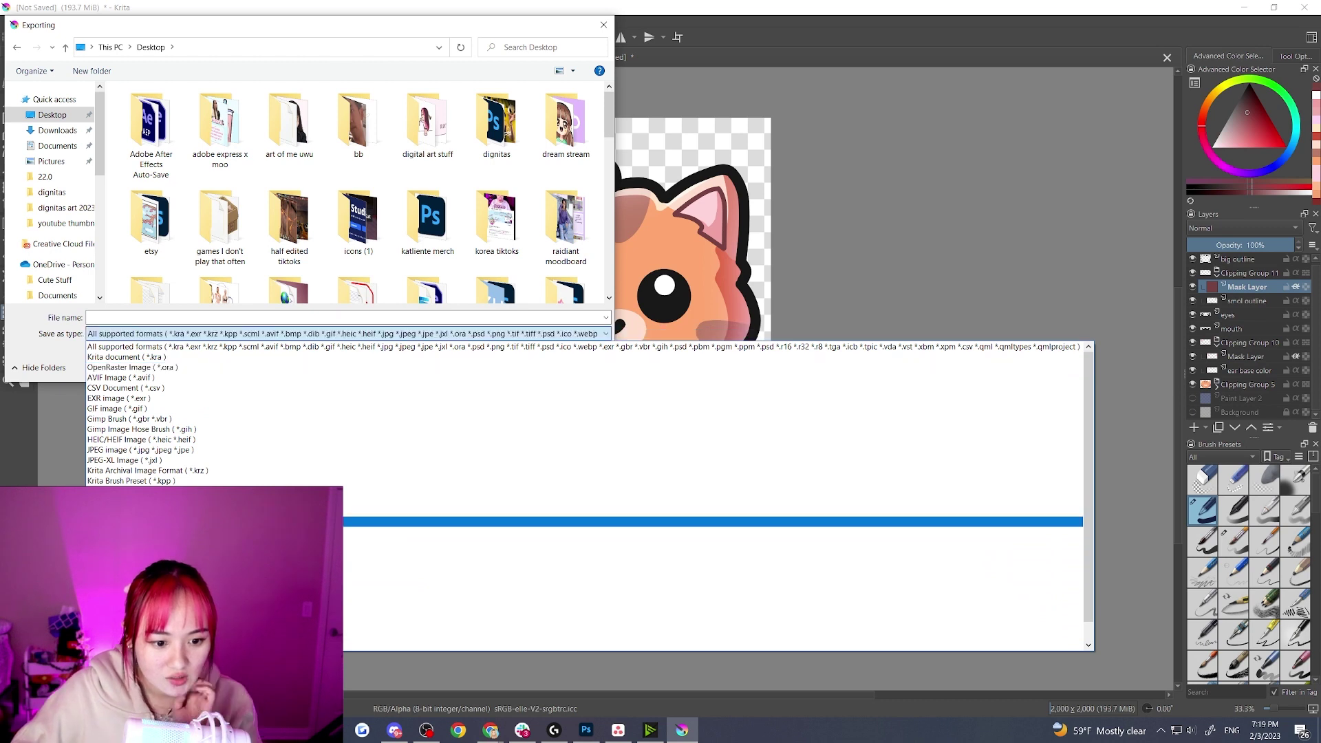
left_click(224, 522)
left_click(140, 319)
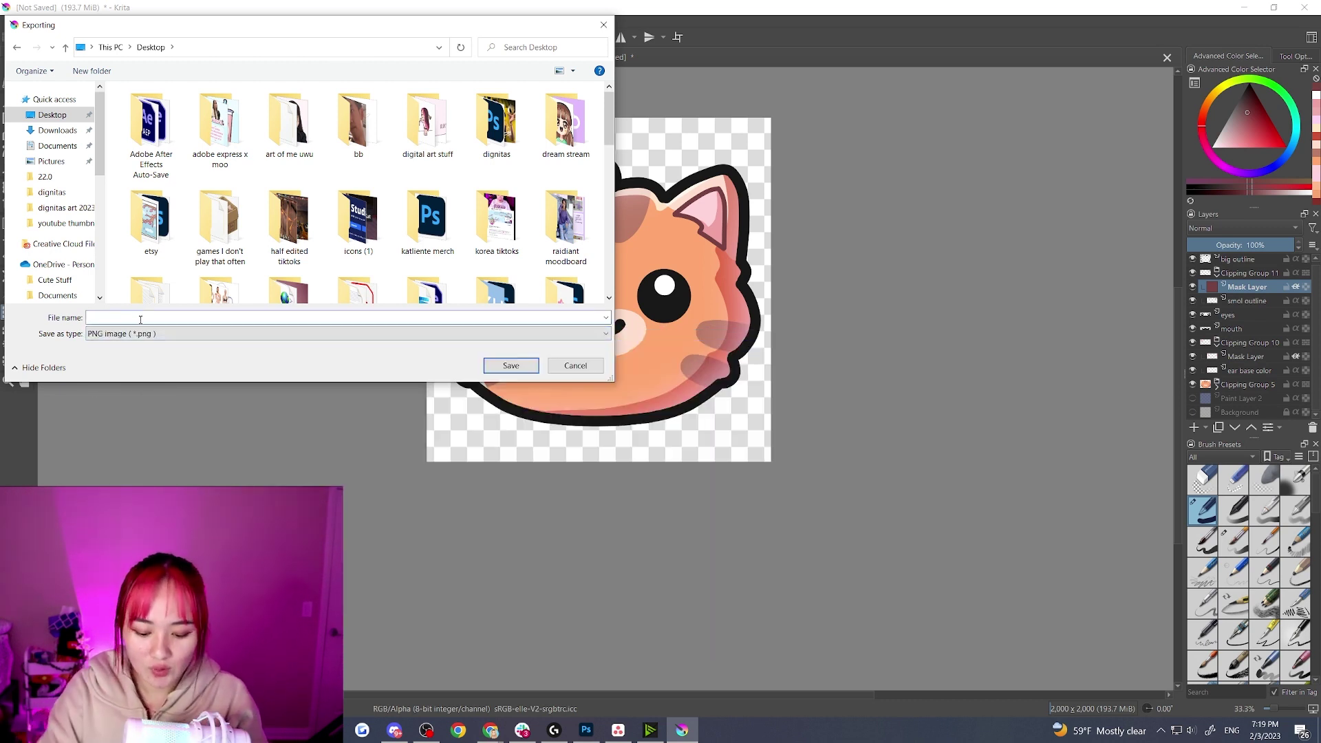
type("tabby cat emote")
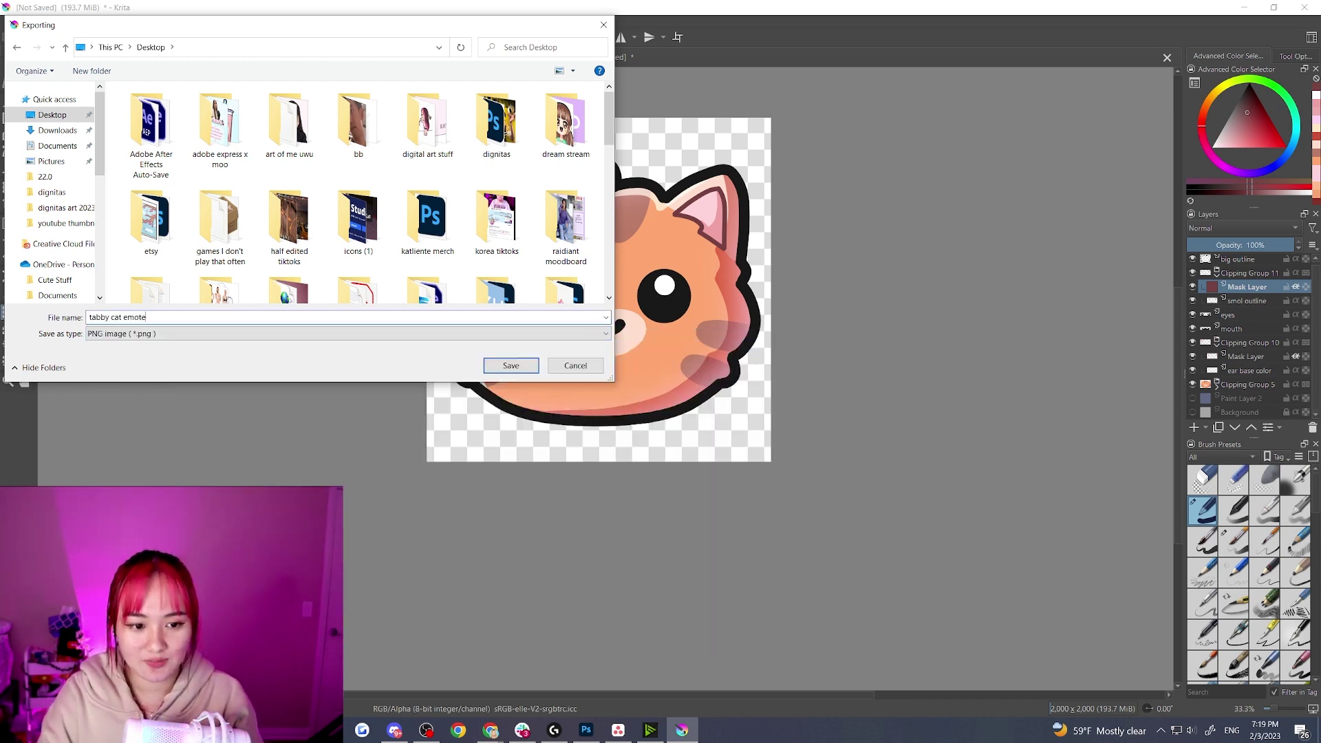
key("Return")
key("Return")
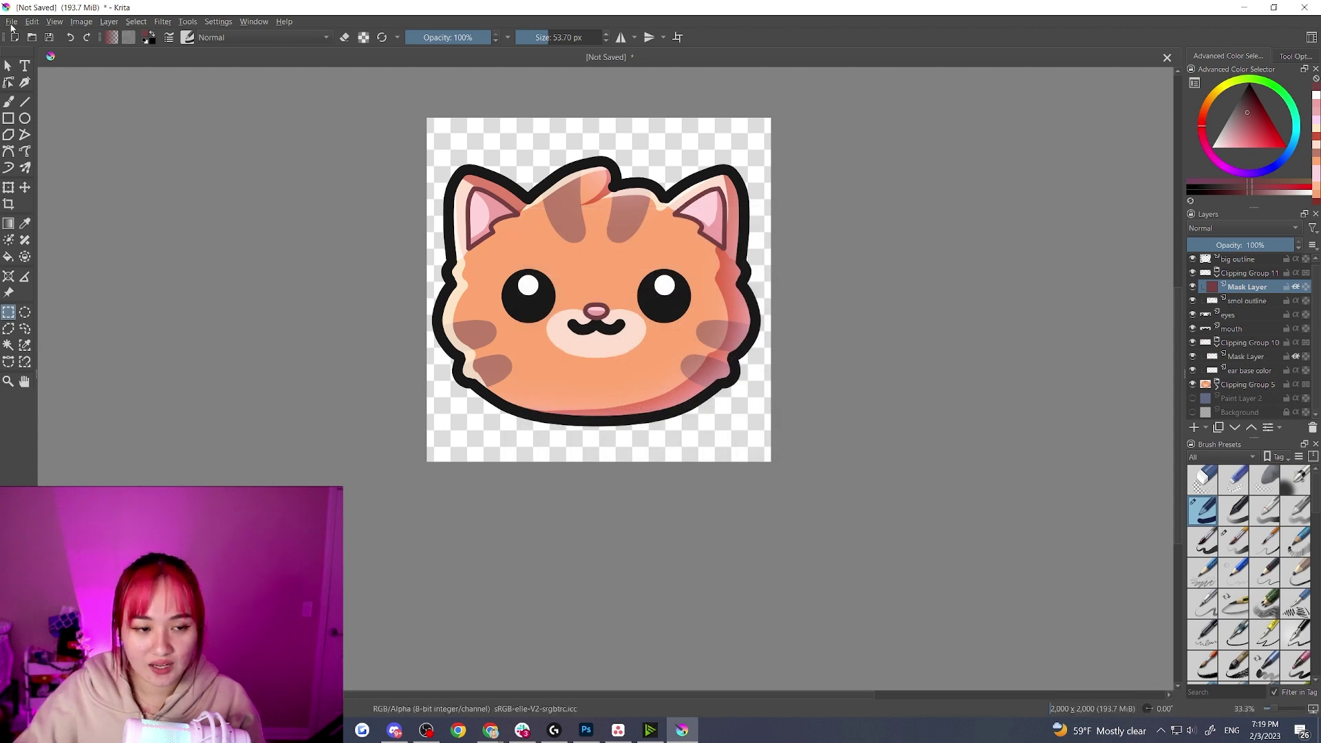
- Save the document as the Krita file "tabby cat mouse only emote.kra"
left_click(12, 23)
left_click(48, 83)
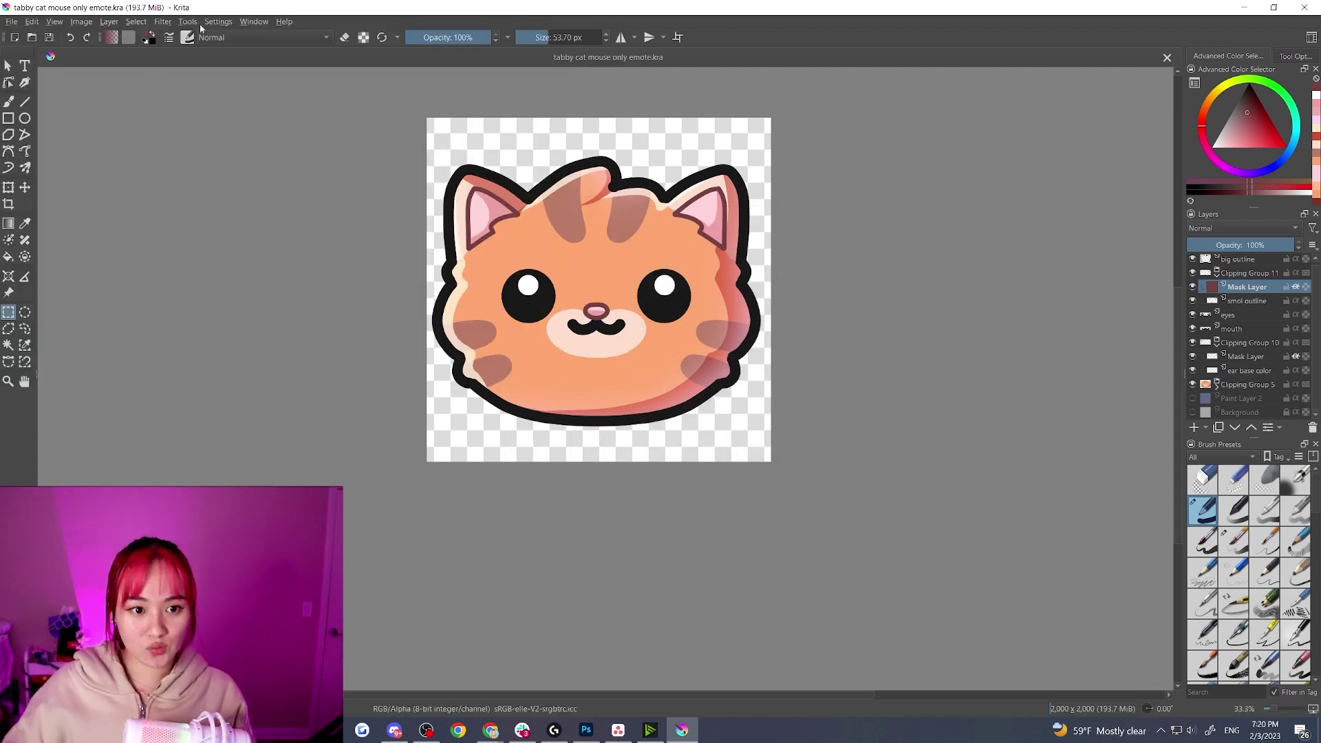
- Review the file formats that Save As offers for the document, without saving another copy
left_click(12, 21)
left_click(69, 97)
left_click(200, 334)
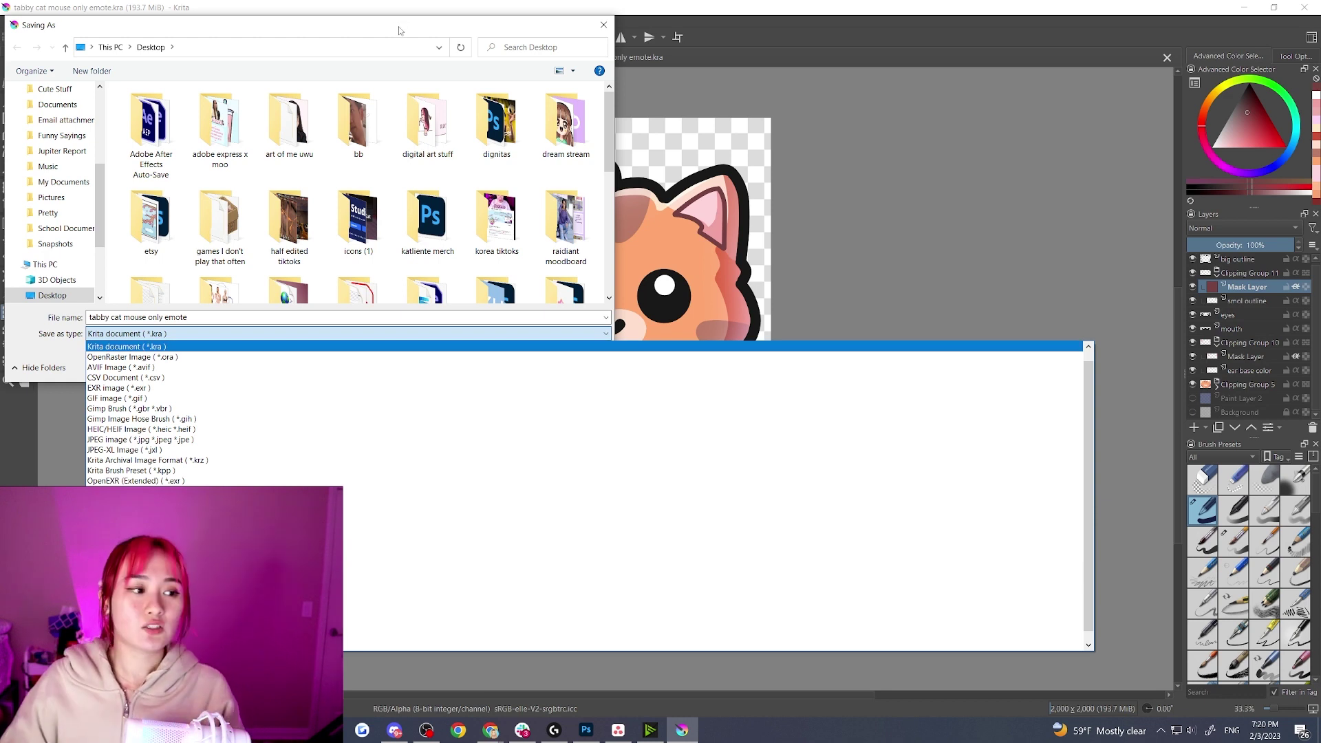
key("Escape")
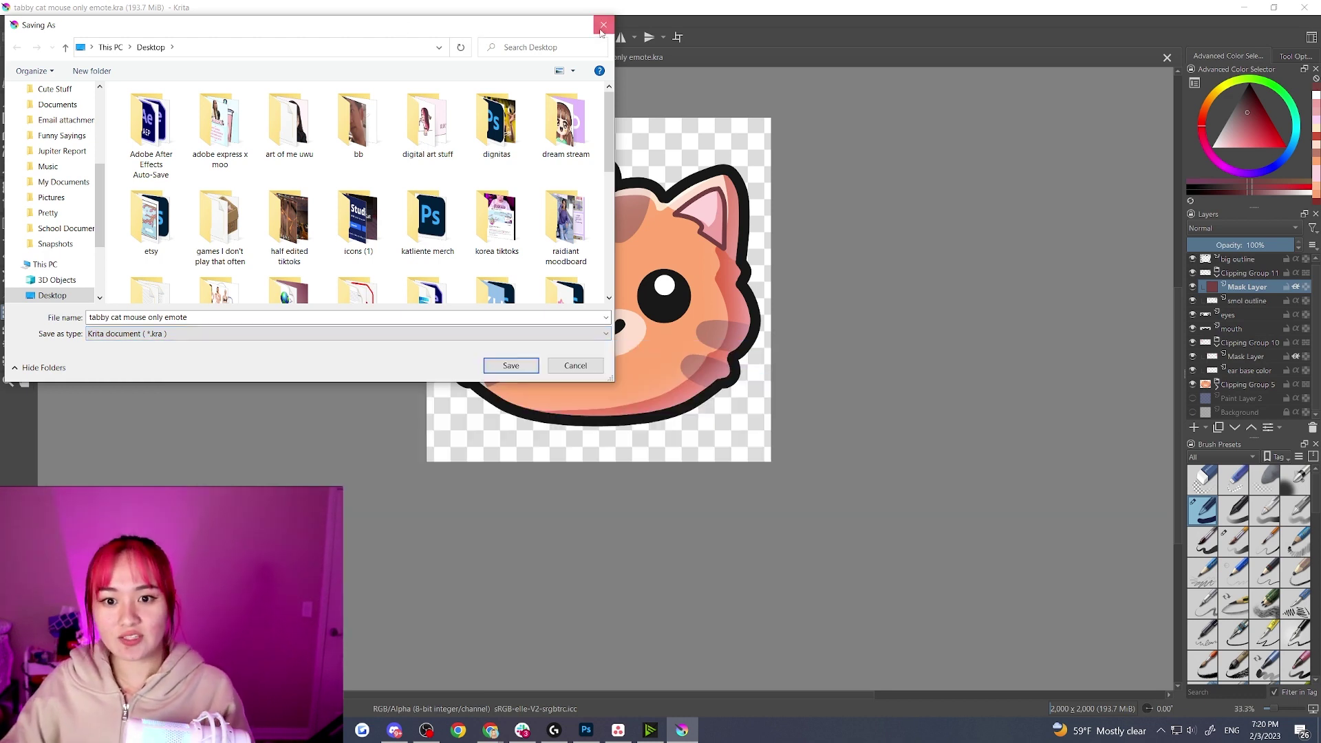
left_click(604, 25)
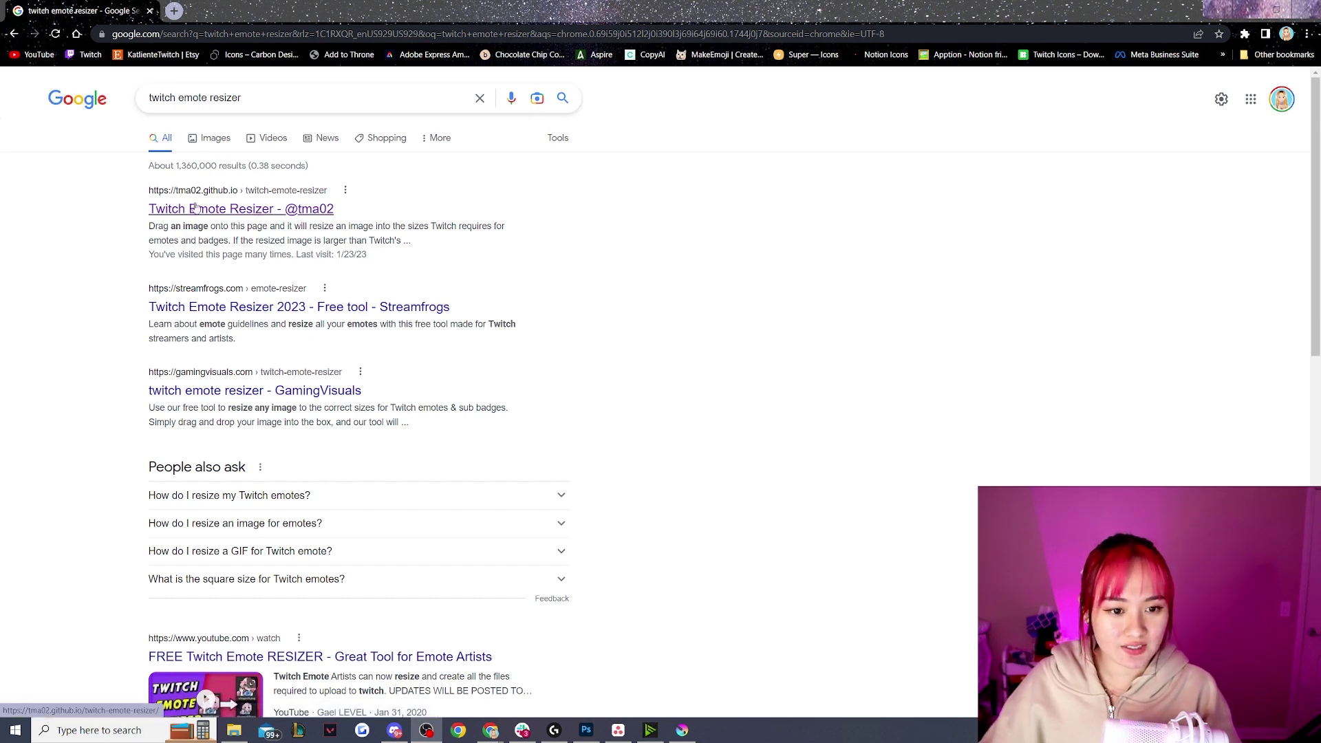
- Open the tma02.github.io Twitch Emote Resizer in the browser and load the exported tabby cat emote PNG into it
left_click(234, 218)
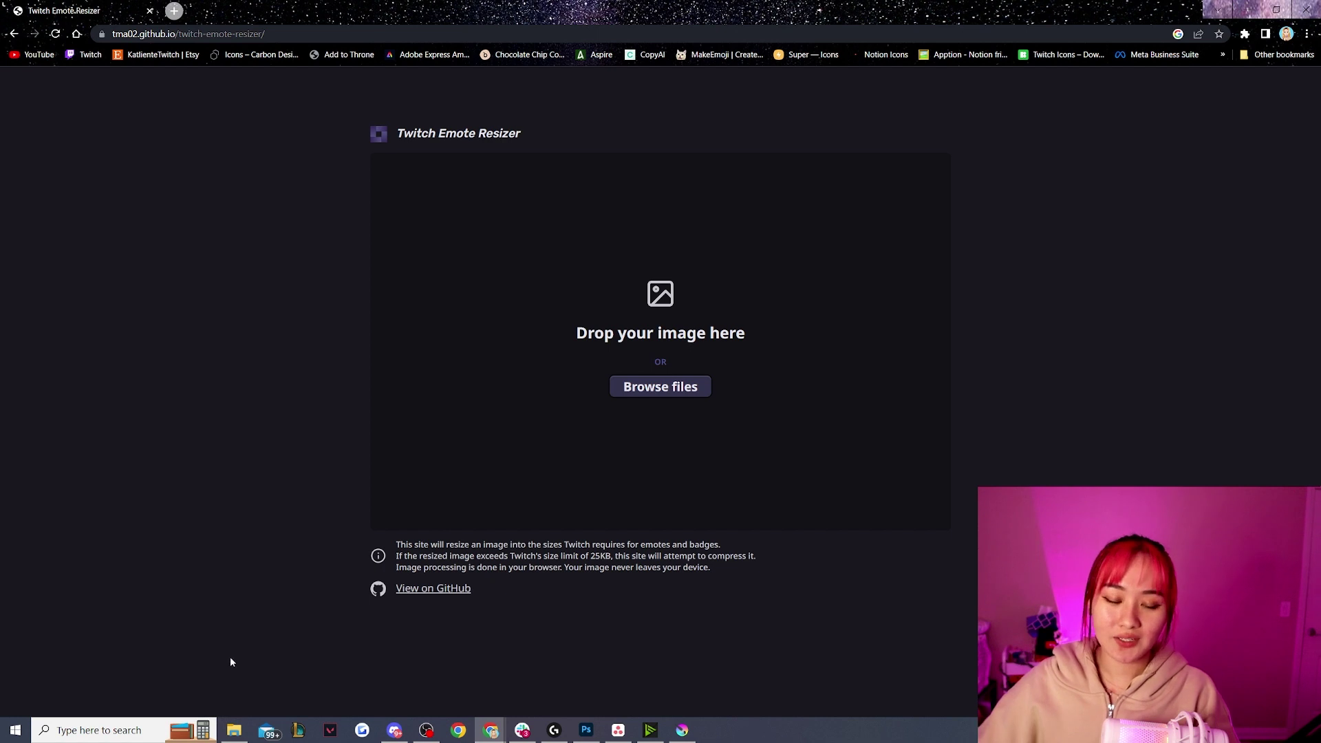
left_click(236, 732)
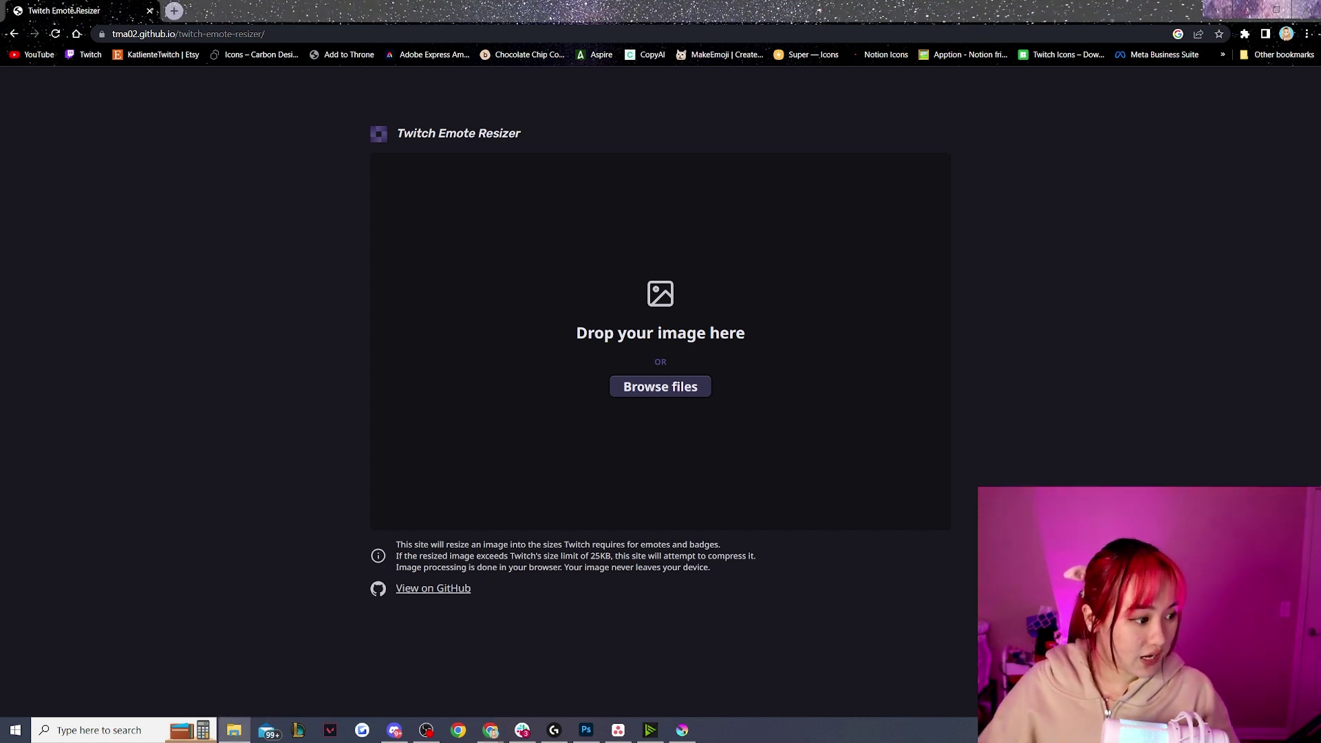
left_click_drag(564, 296, 647, 325)
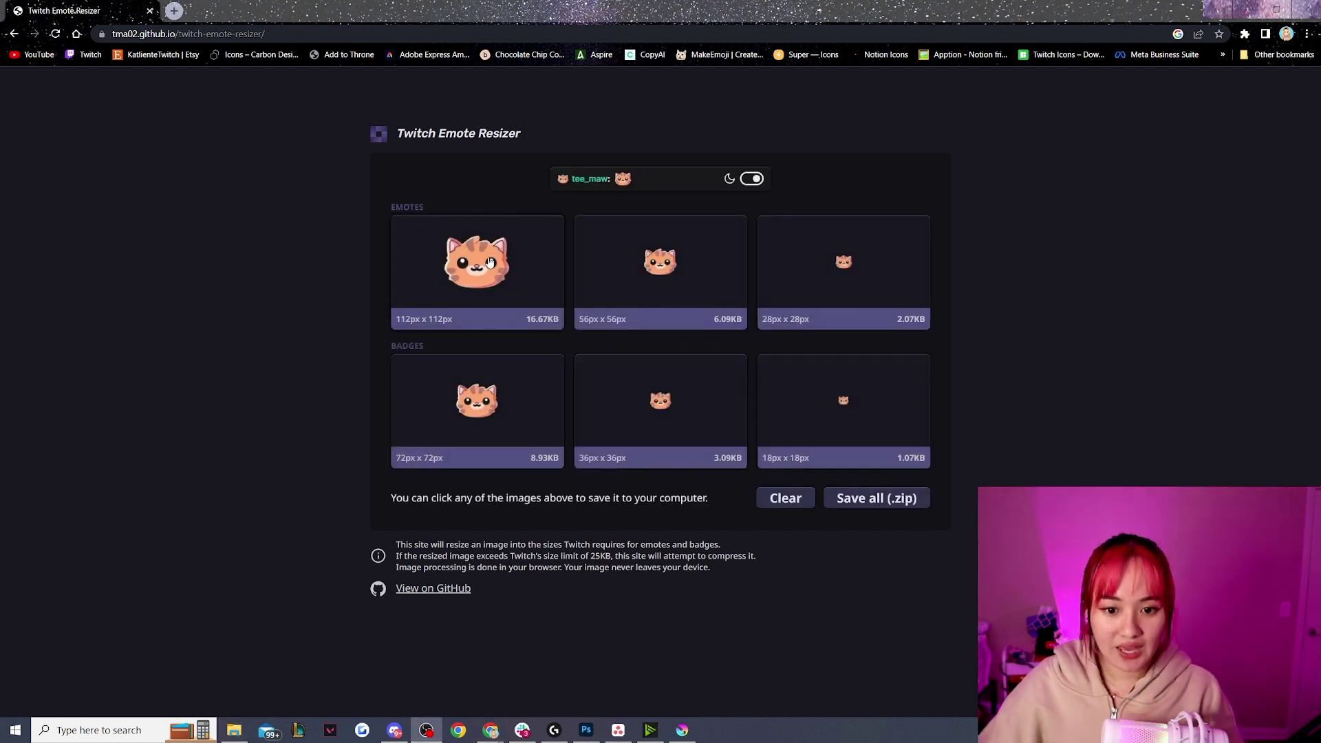
- Download the 112 px, 56 px and 28 px emote versions of the cat
left_click(476, 277)
left_click(699, 251)
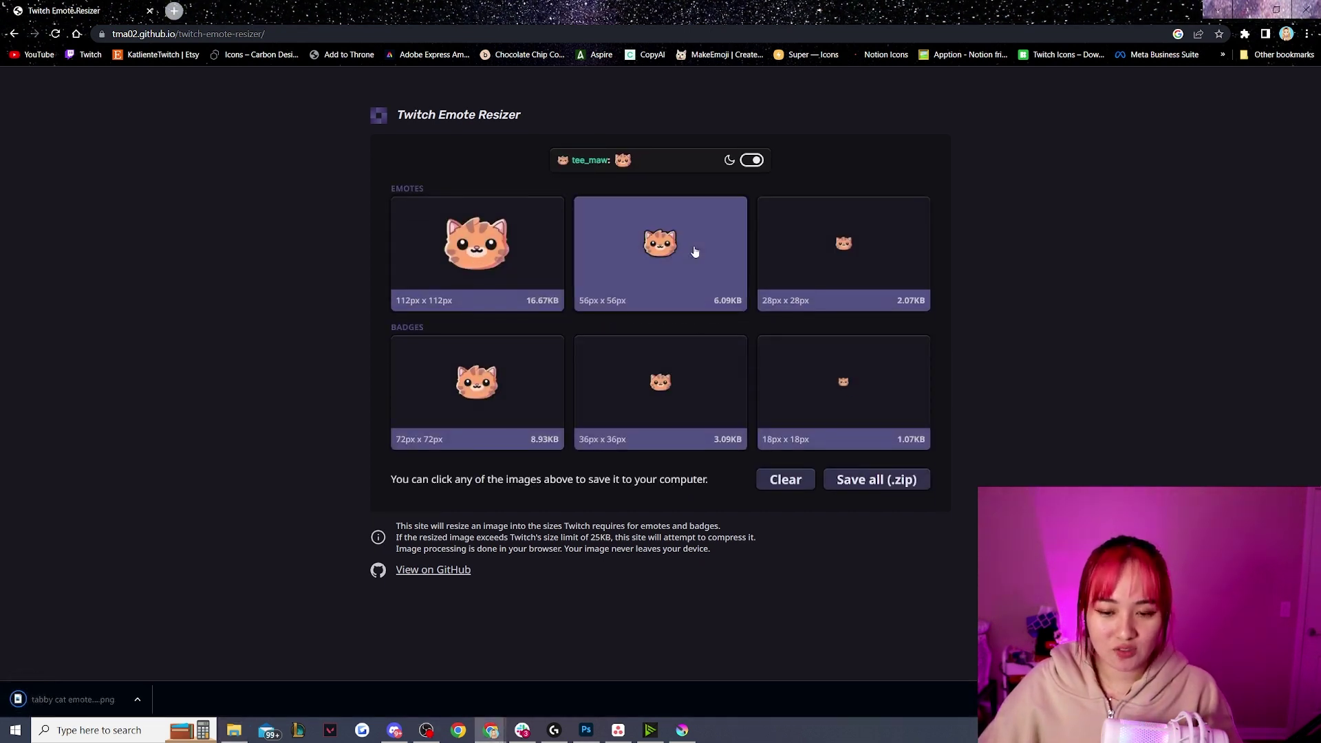
left_click(891, 259)
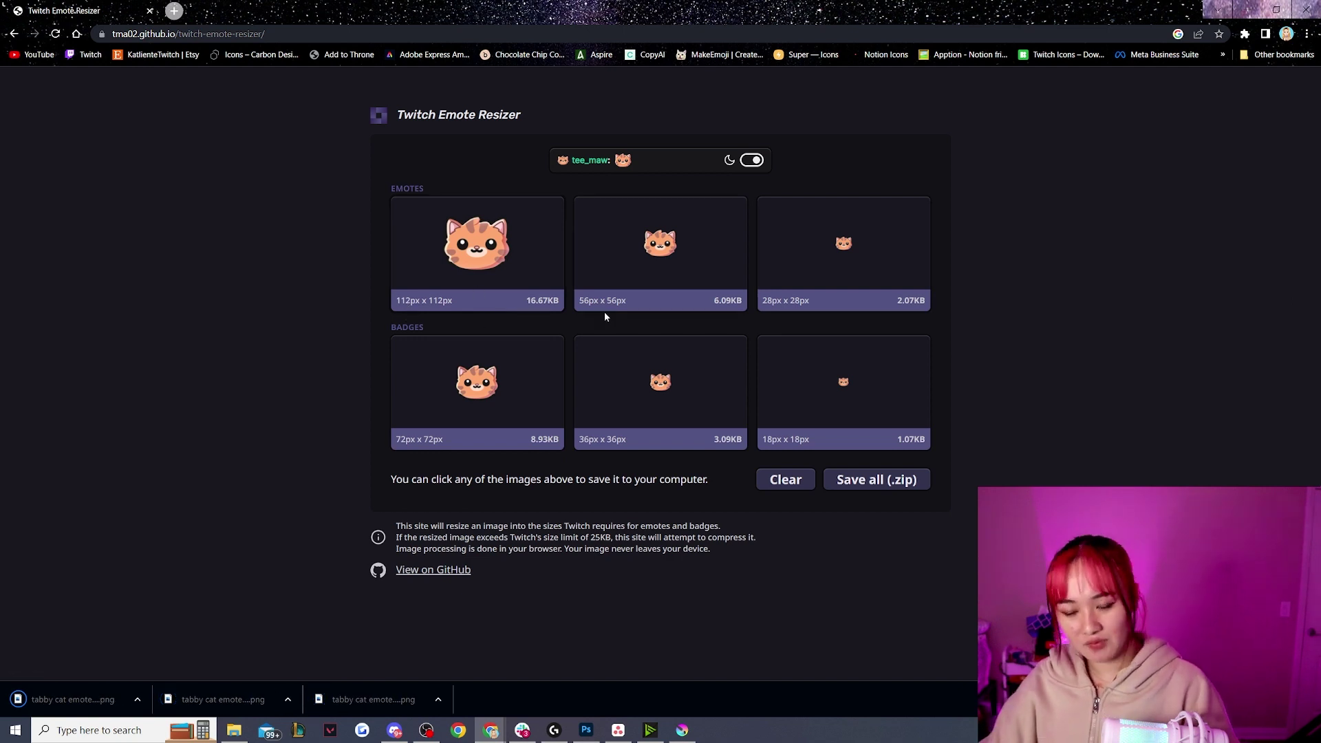
- Open the applic.dev Twitch Elements inspector in a new browser tab and dismiss the downloads bar
key("ctrl+t")
left_click(1223, 54)
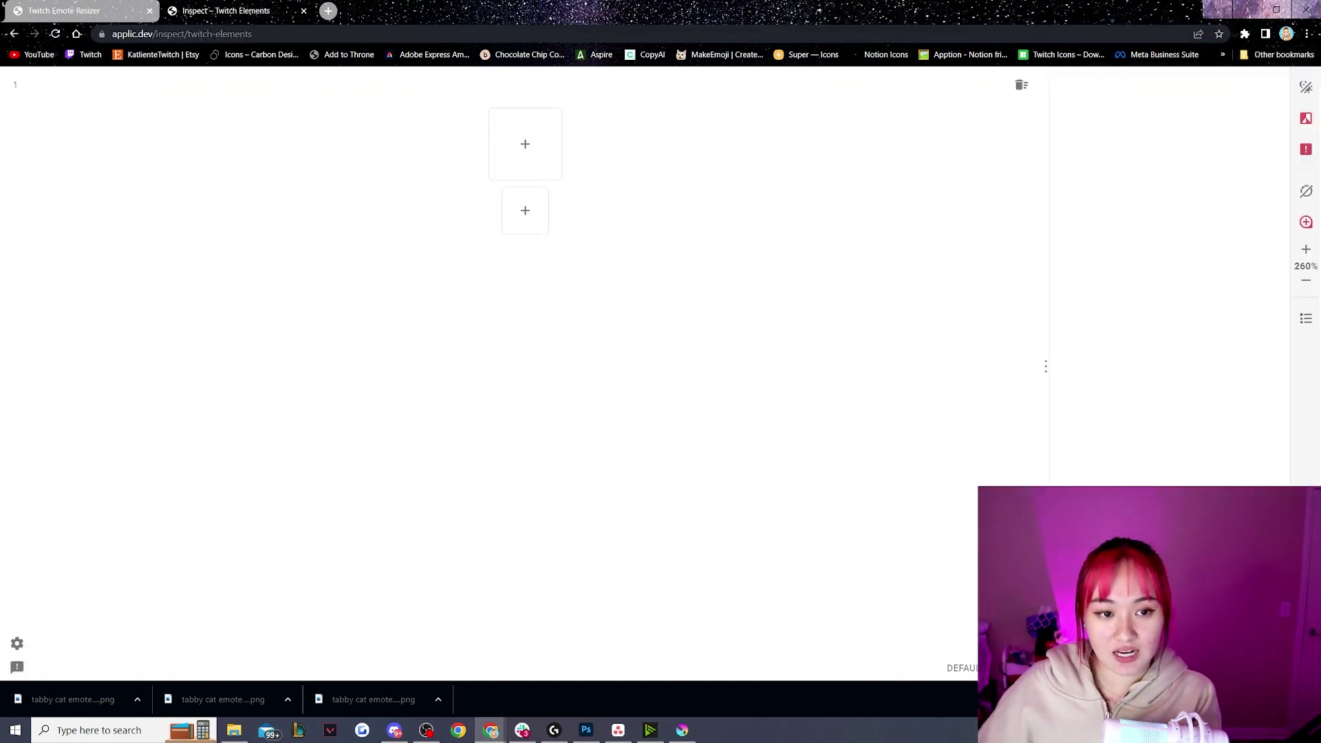
left_click(1307, 699)
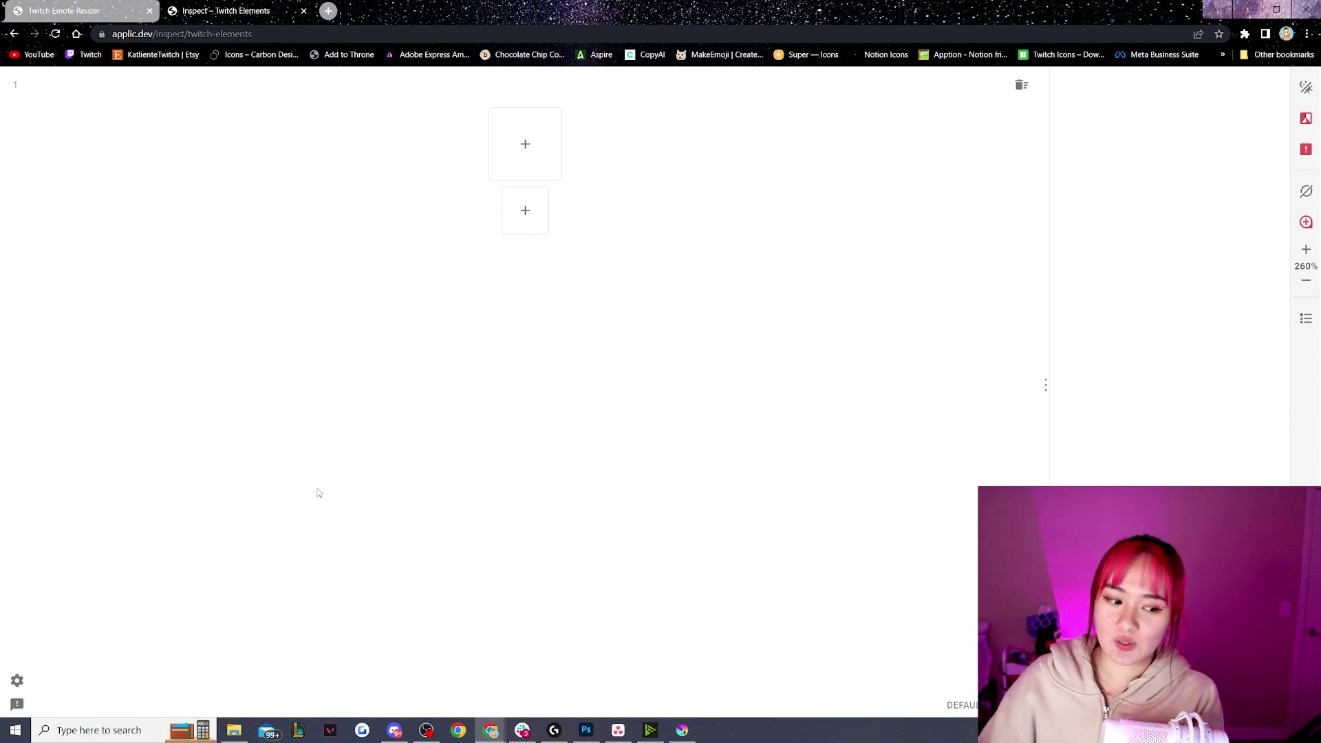
- Add the cat emote image to the first large slot of group 1 and widen the chat preview area
left_click(235, 731)
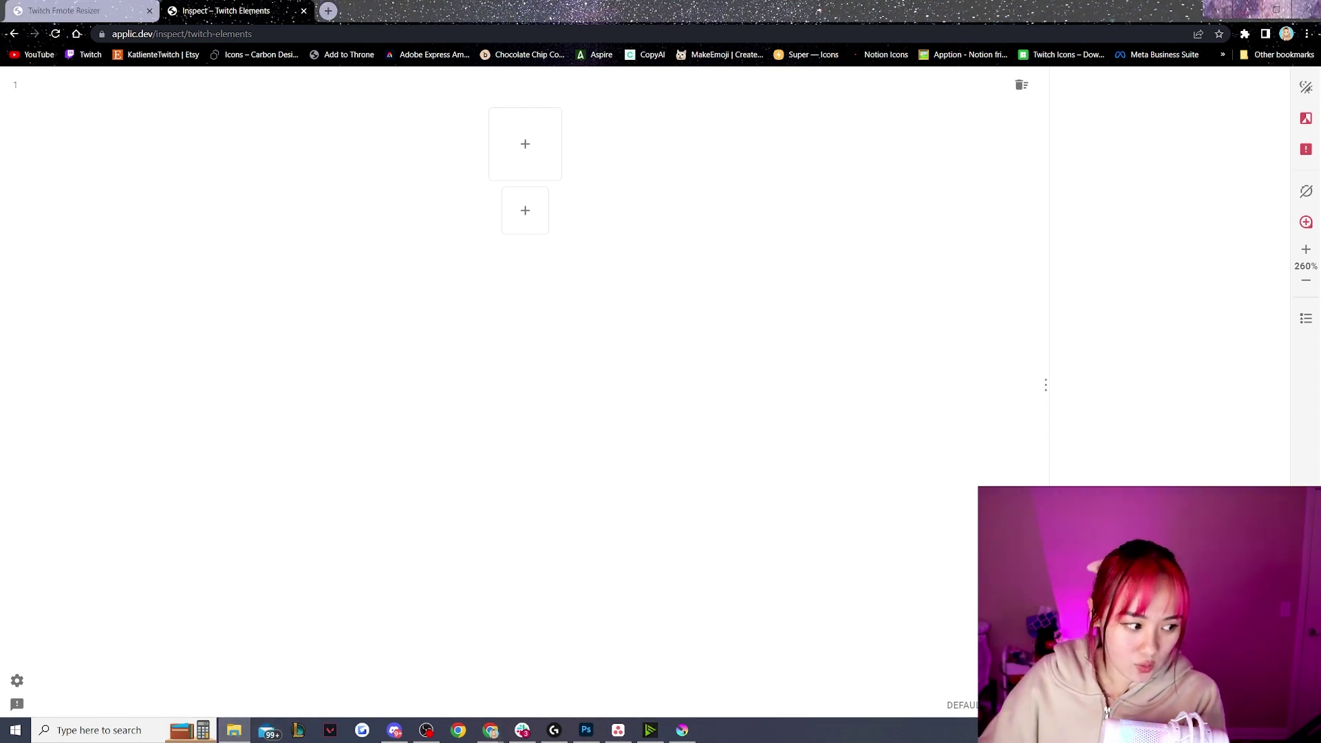
left_click_drag(229, 251, 526, 141)
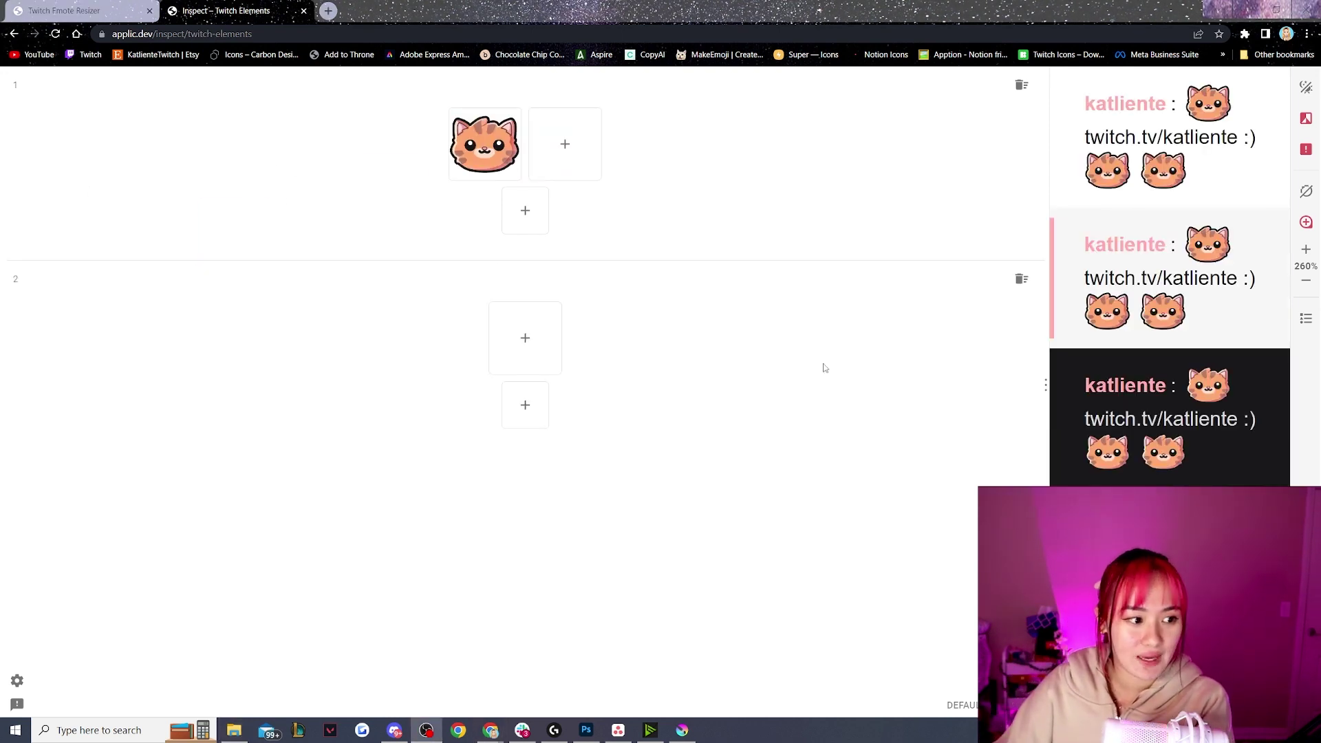
left_click_drag(1046, 385, 735, 385)
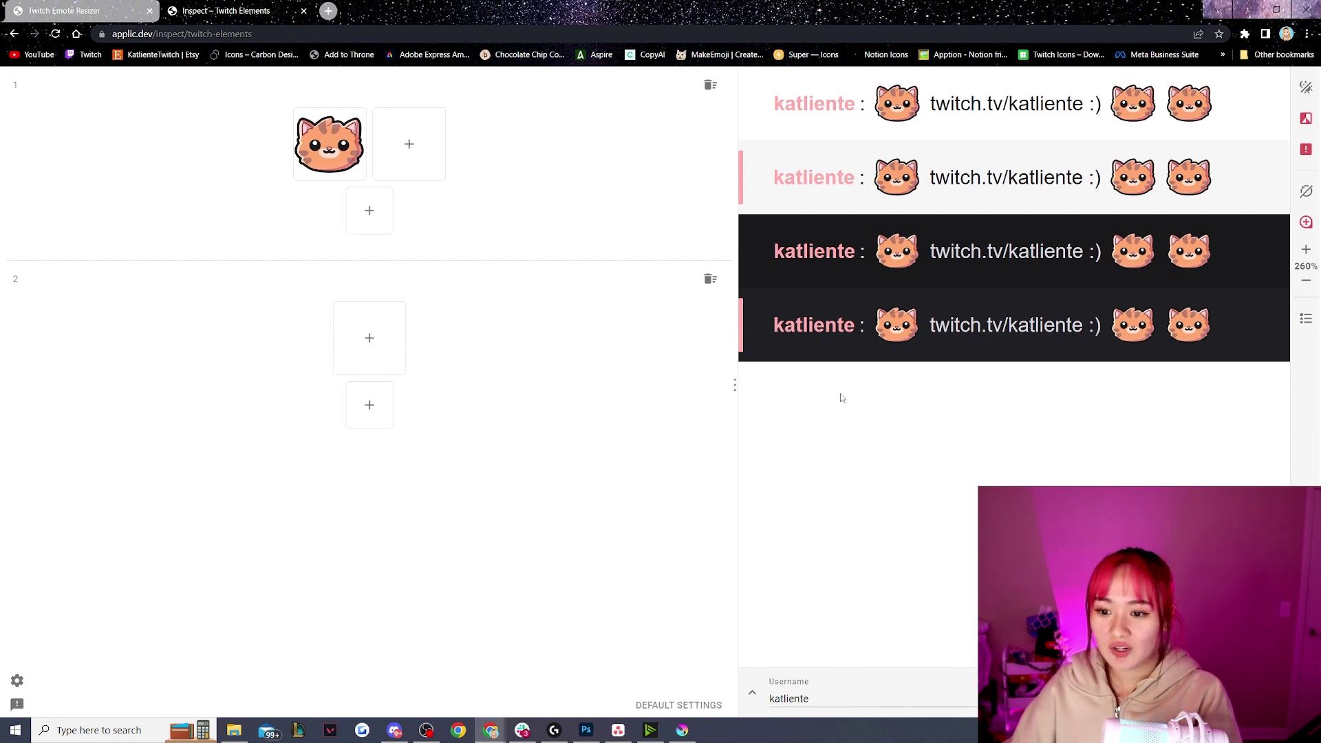